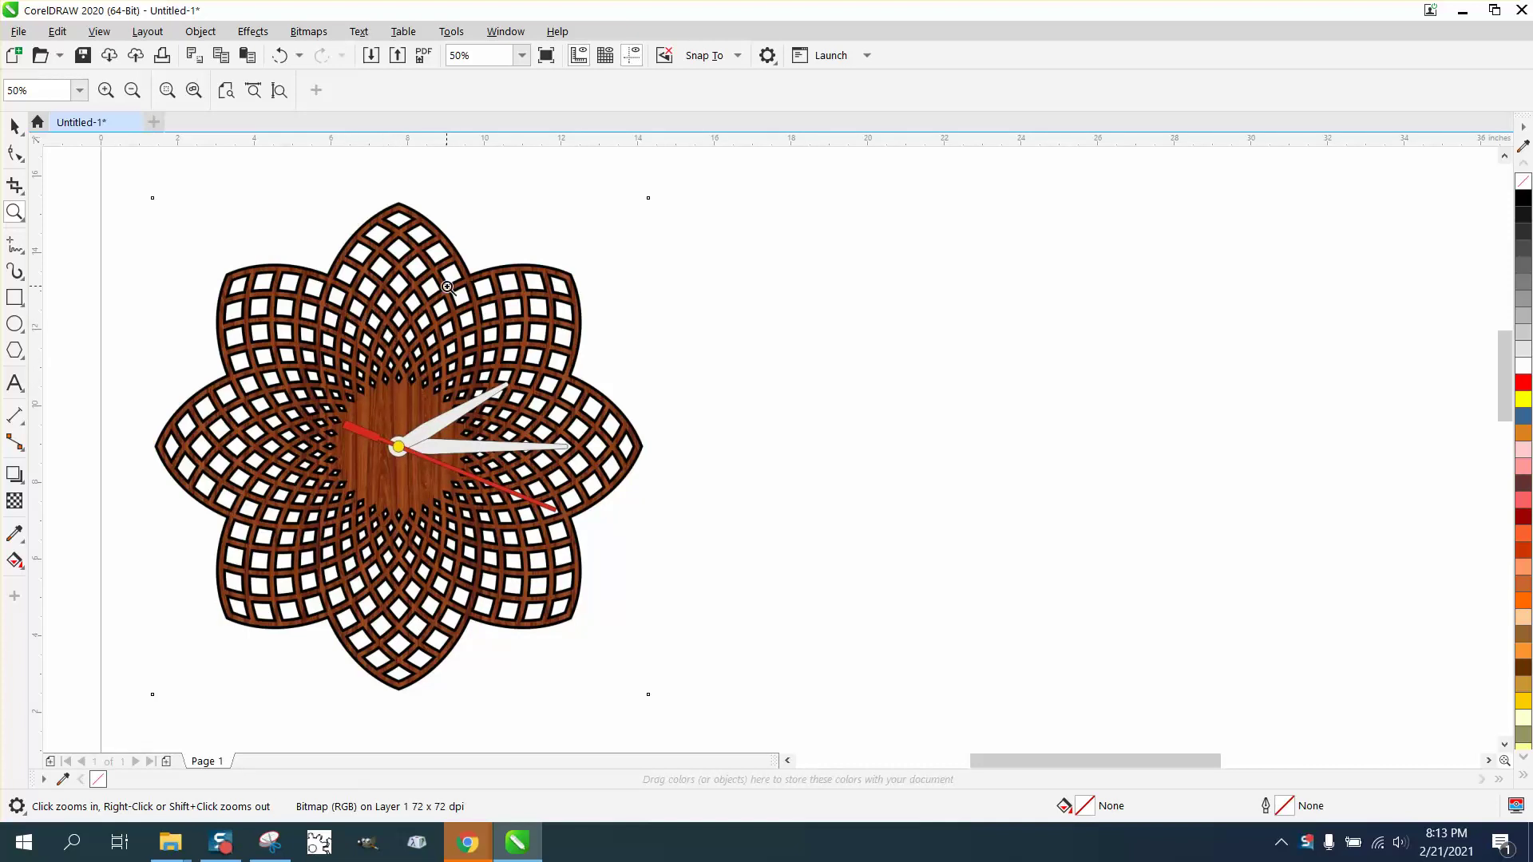
- Draw a tall ellipse about 4.3 by 8.3 inches beside the clock image and convert it to curves
click(15, 324)
drag(949, 237, 786, 557)
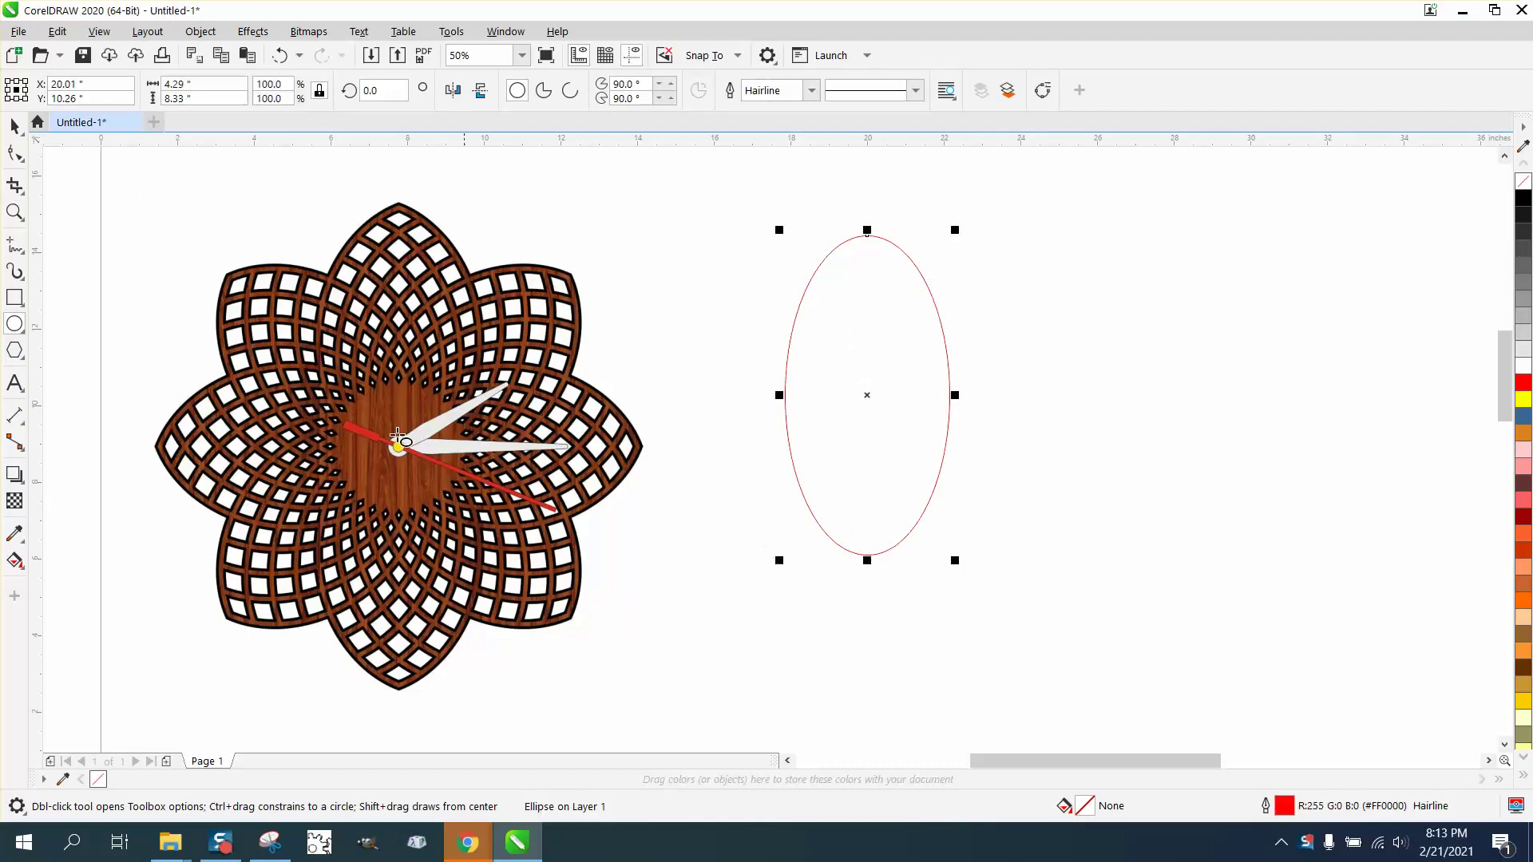
click(14, 125)
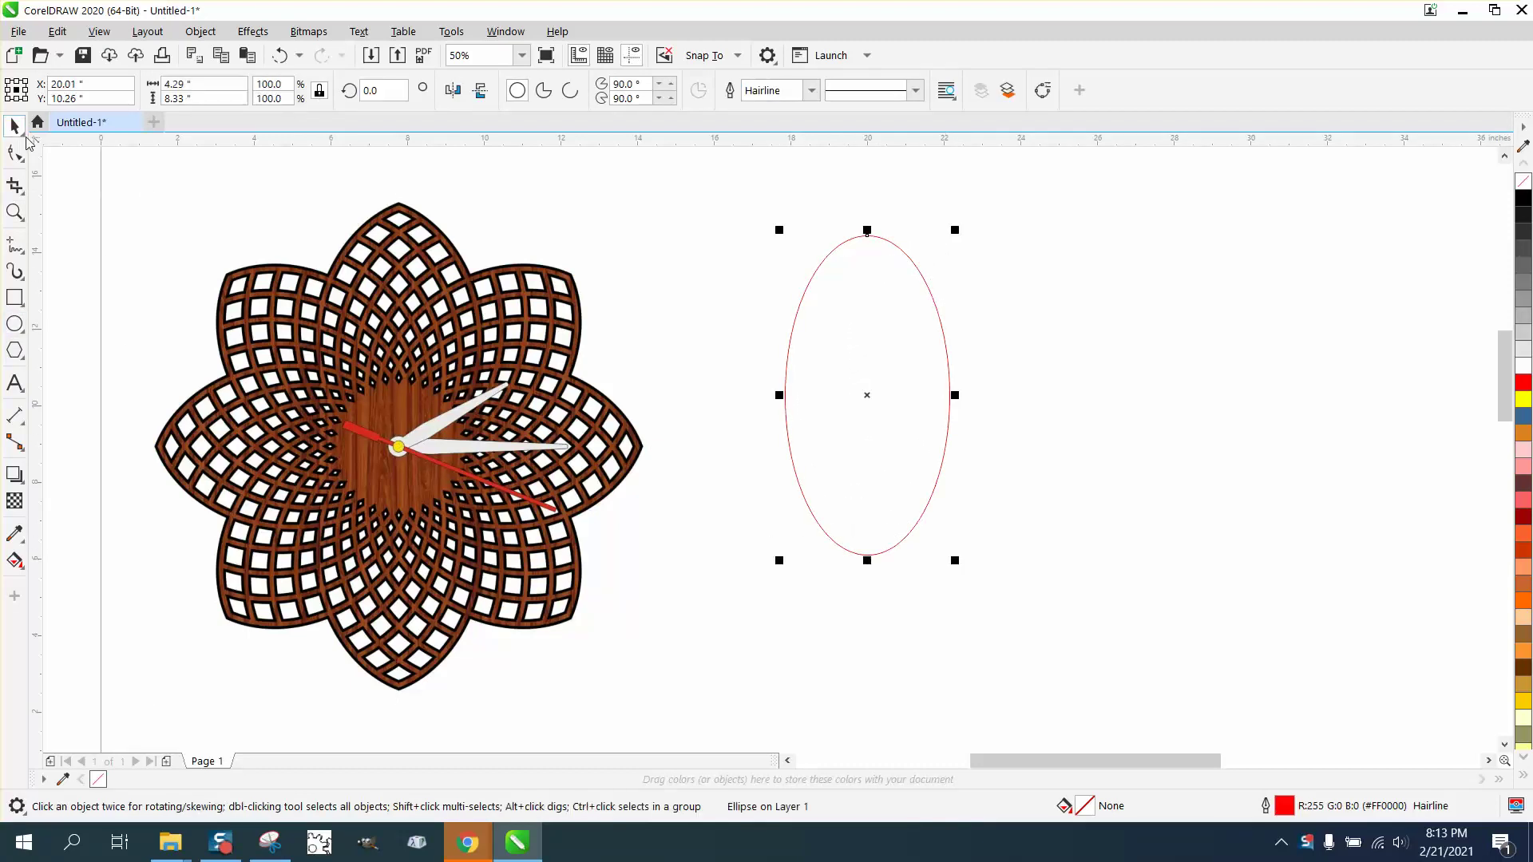
click(200, 31)
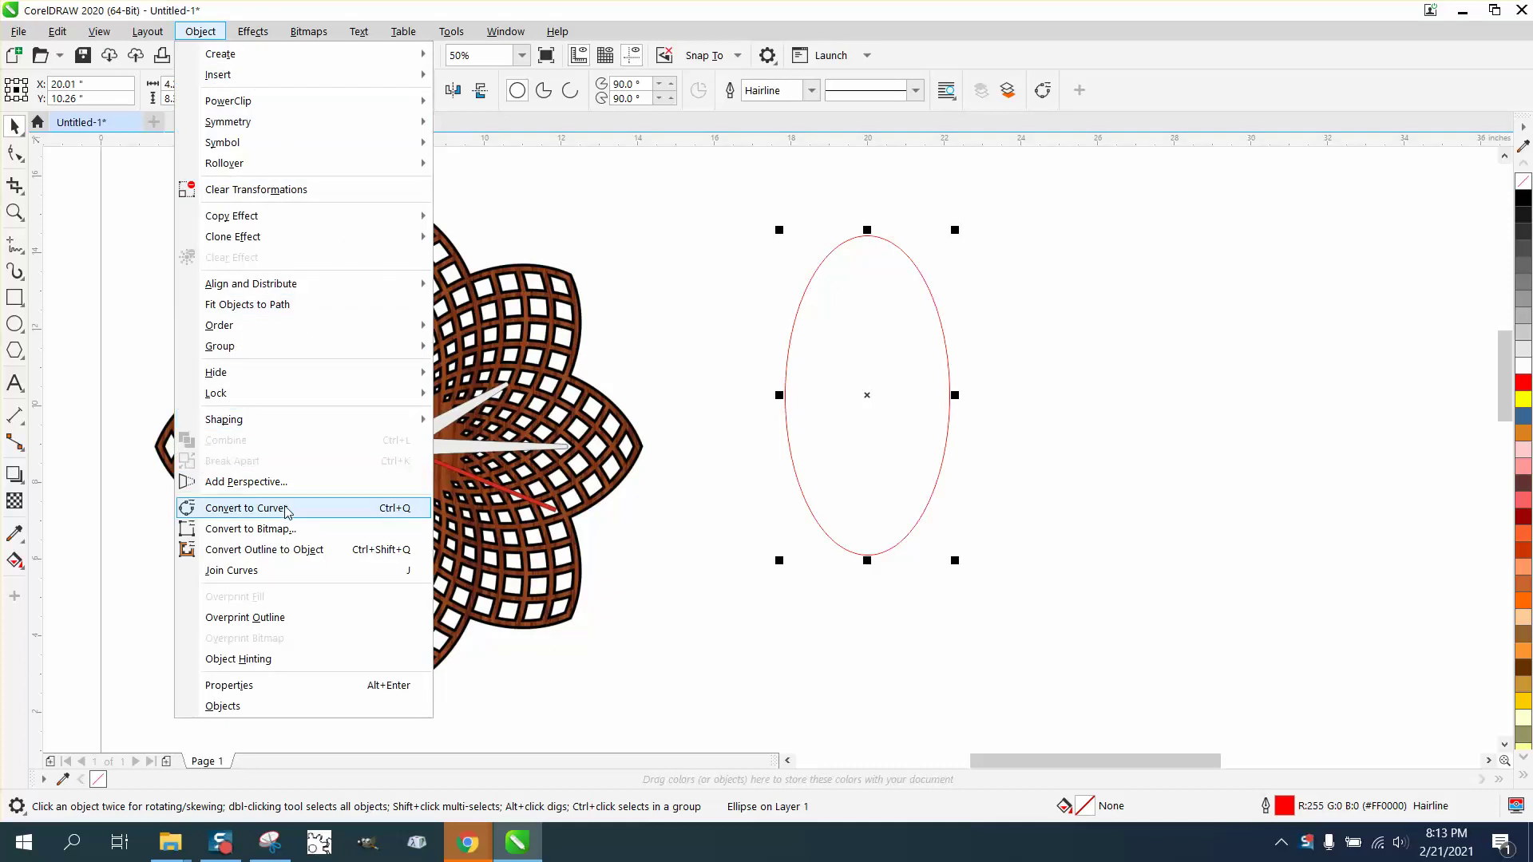
click(287, 507)
- Make the ellipse's top node a cusp and angle both of its handles downward to form a pointed tip
click(14, 153)
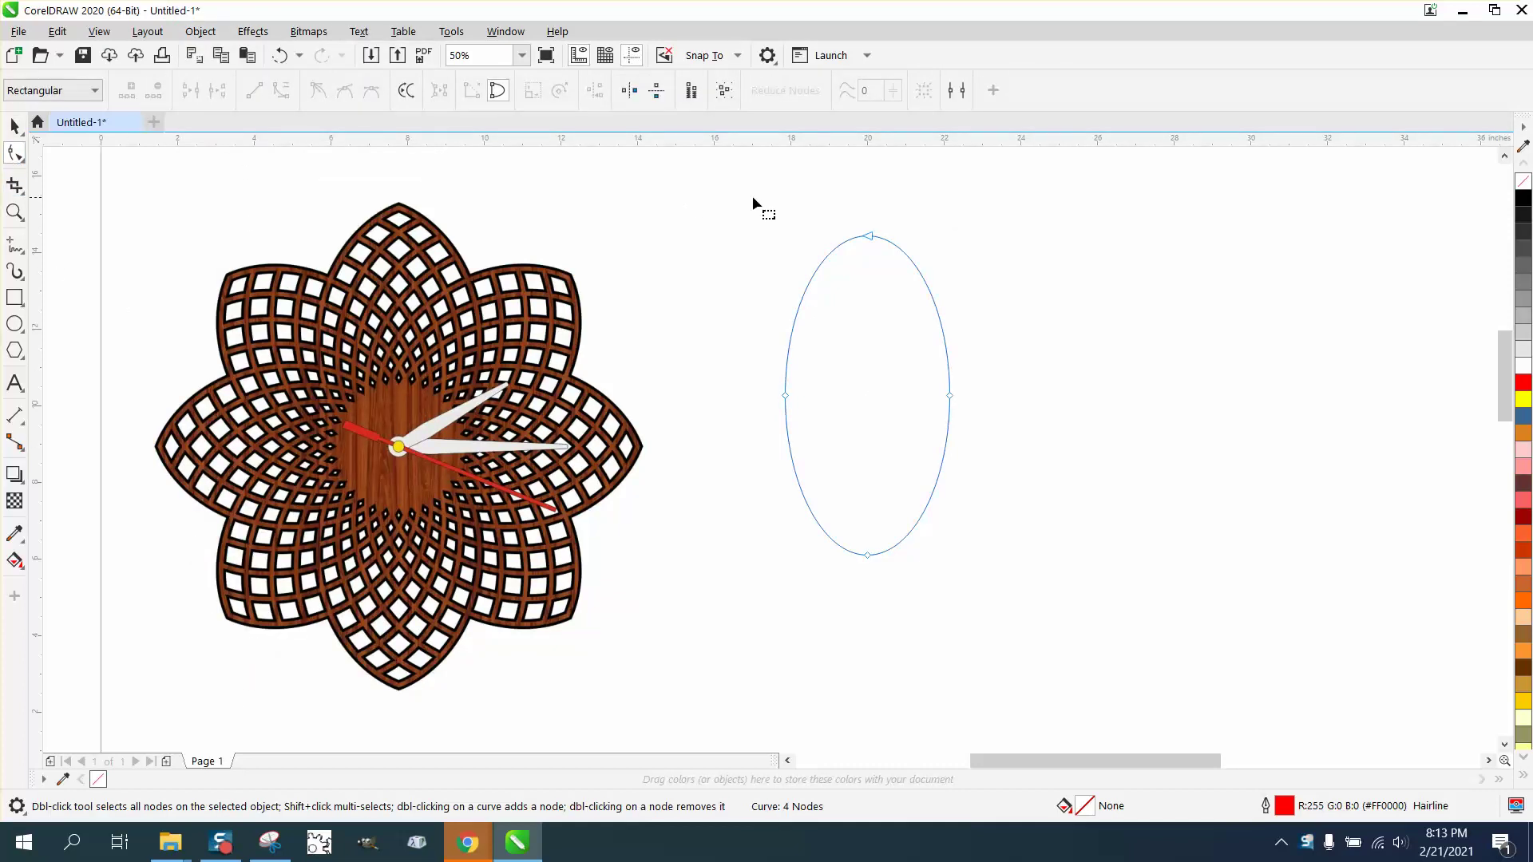
click(869, 235)
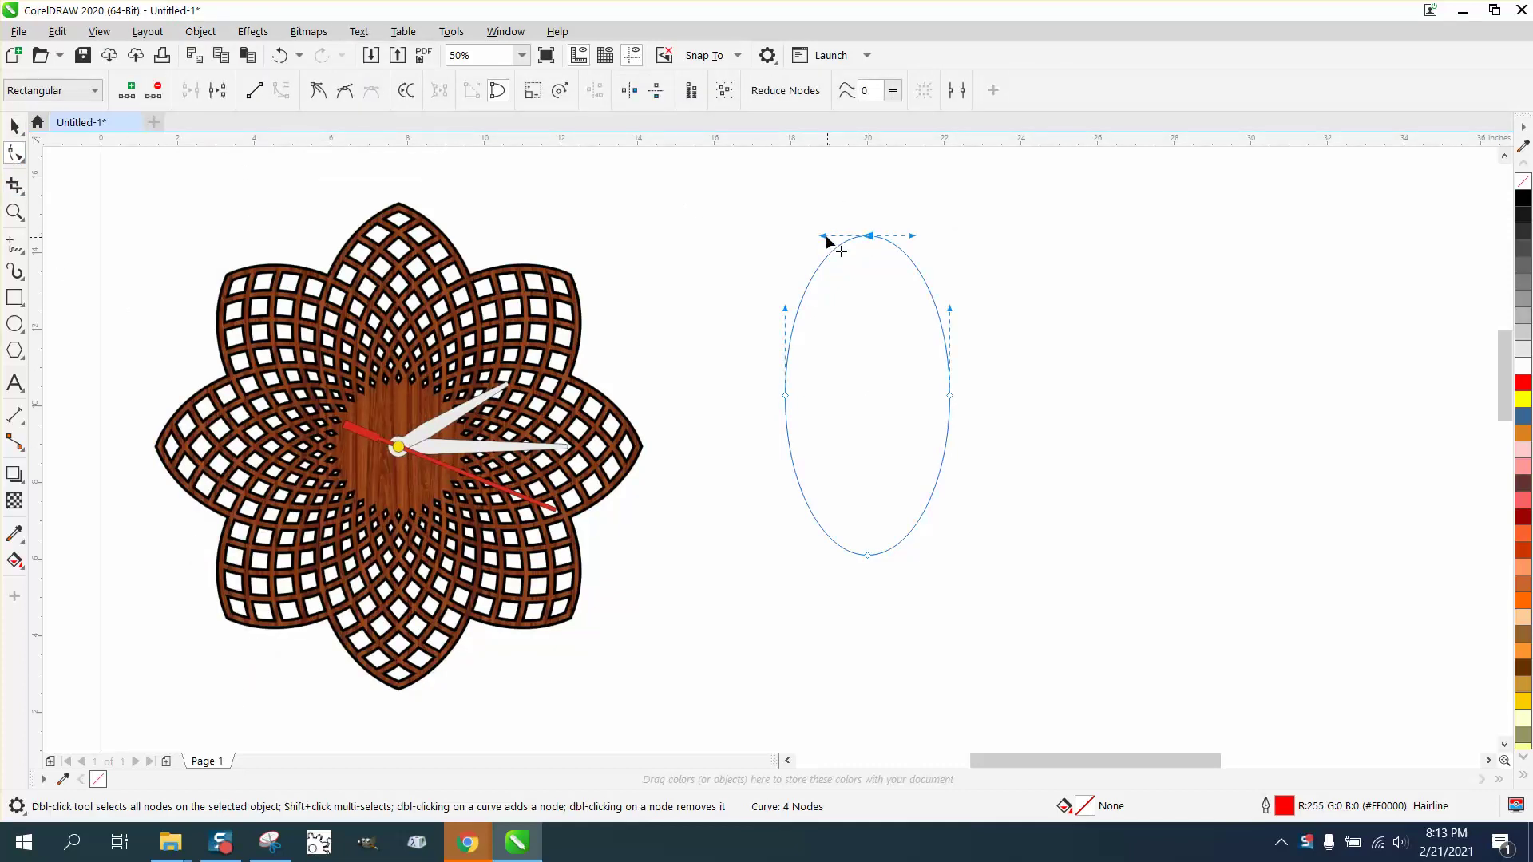
drag(825, 234, 816, 252)
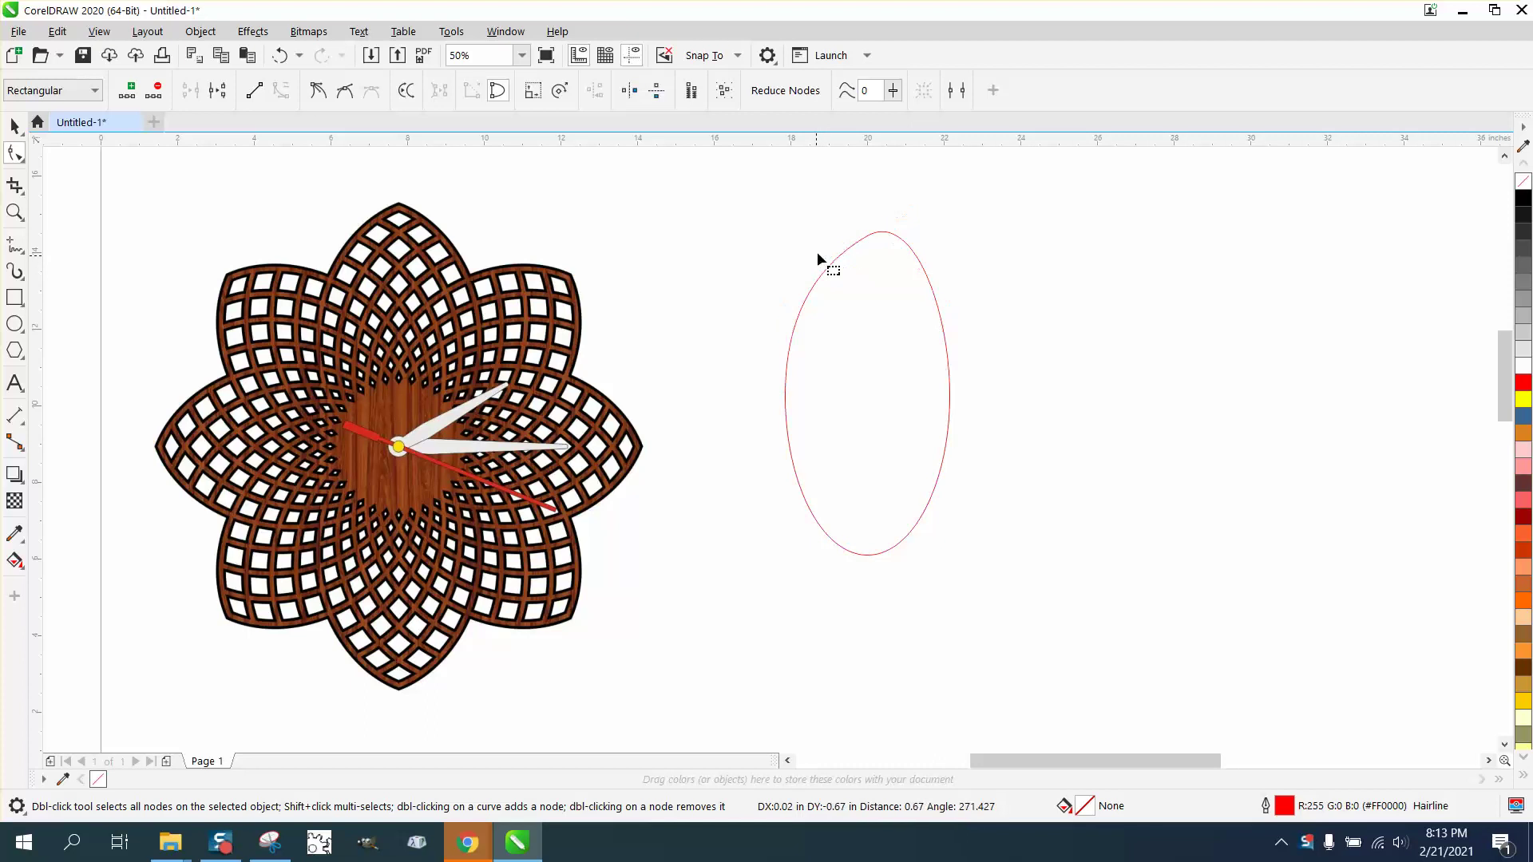
right_click(869, 235)
click(912, 389)
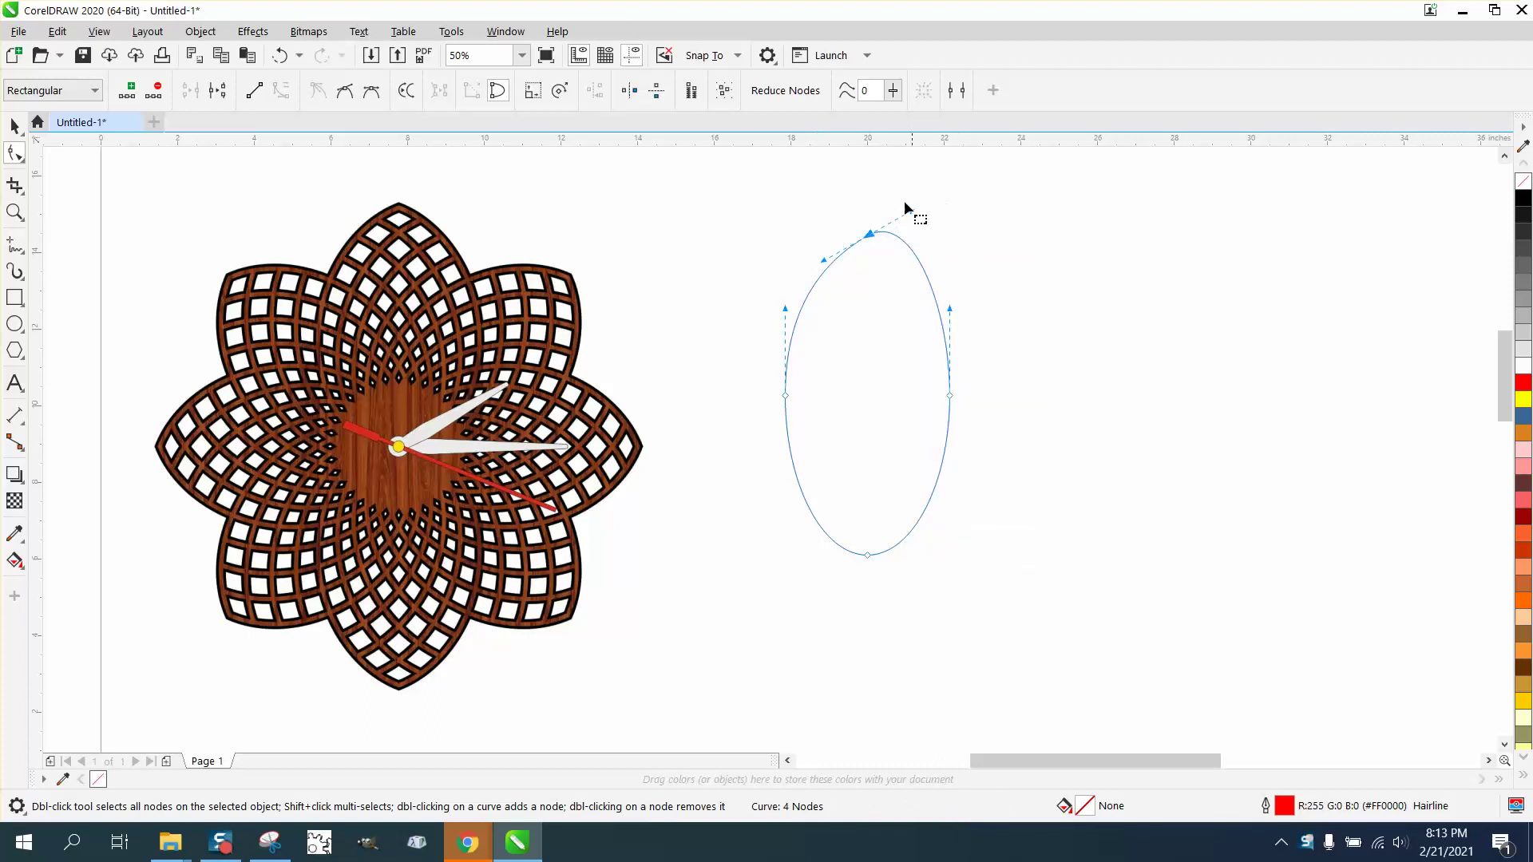
drag(913, 214, 911, 248)
- Delete the curve's two side nodes, then raise the top node and steepen its handle for a sharper petal about 9.1 inches tall
drag(771, 388, 1075, 428)
key(Delete)
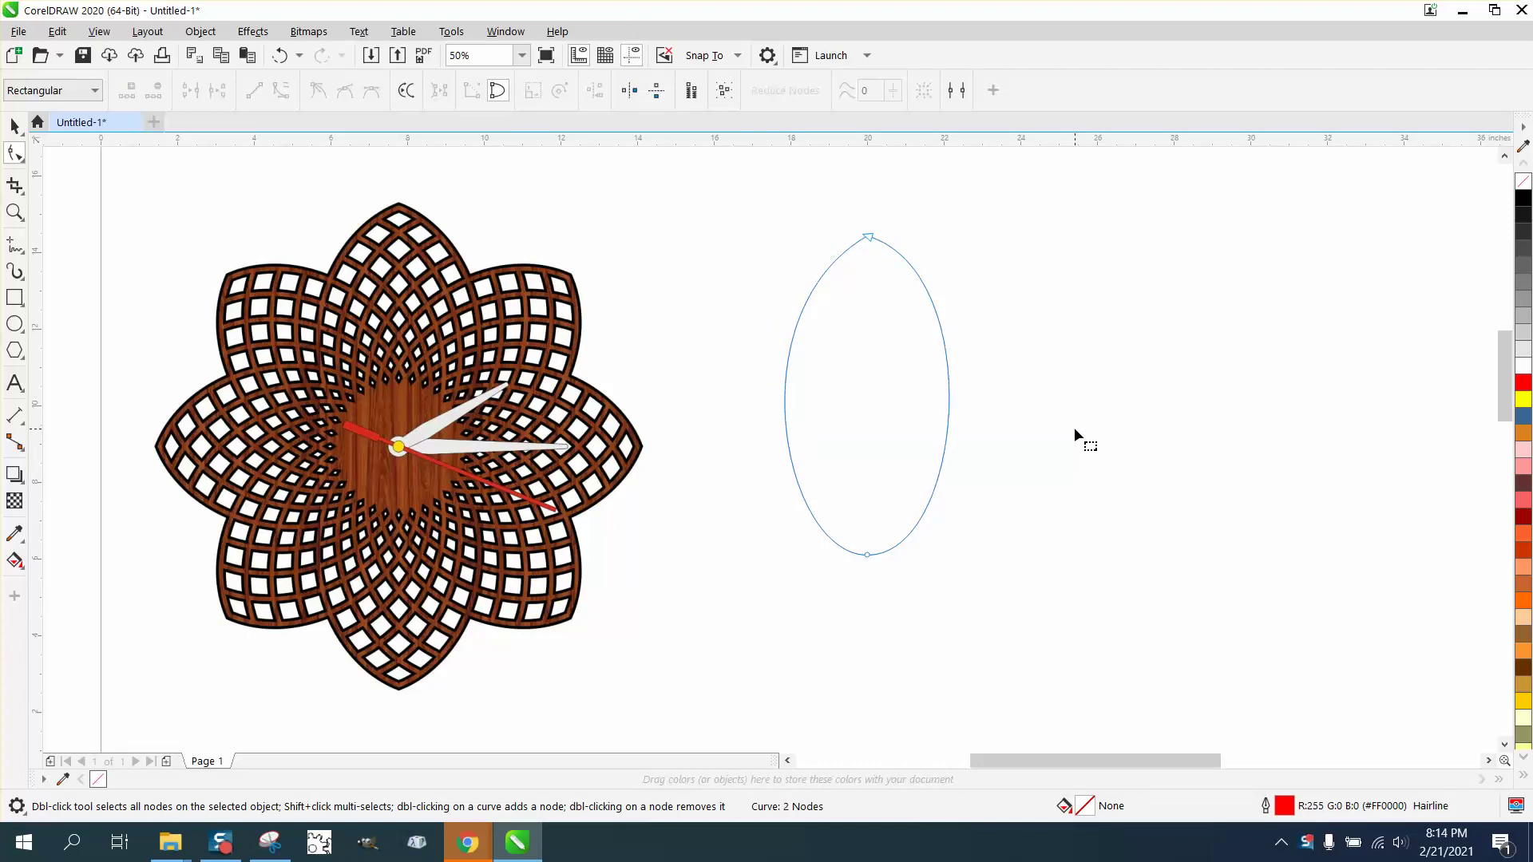
drag(869, 237, 867, 209)
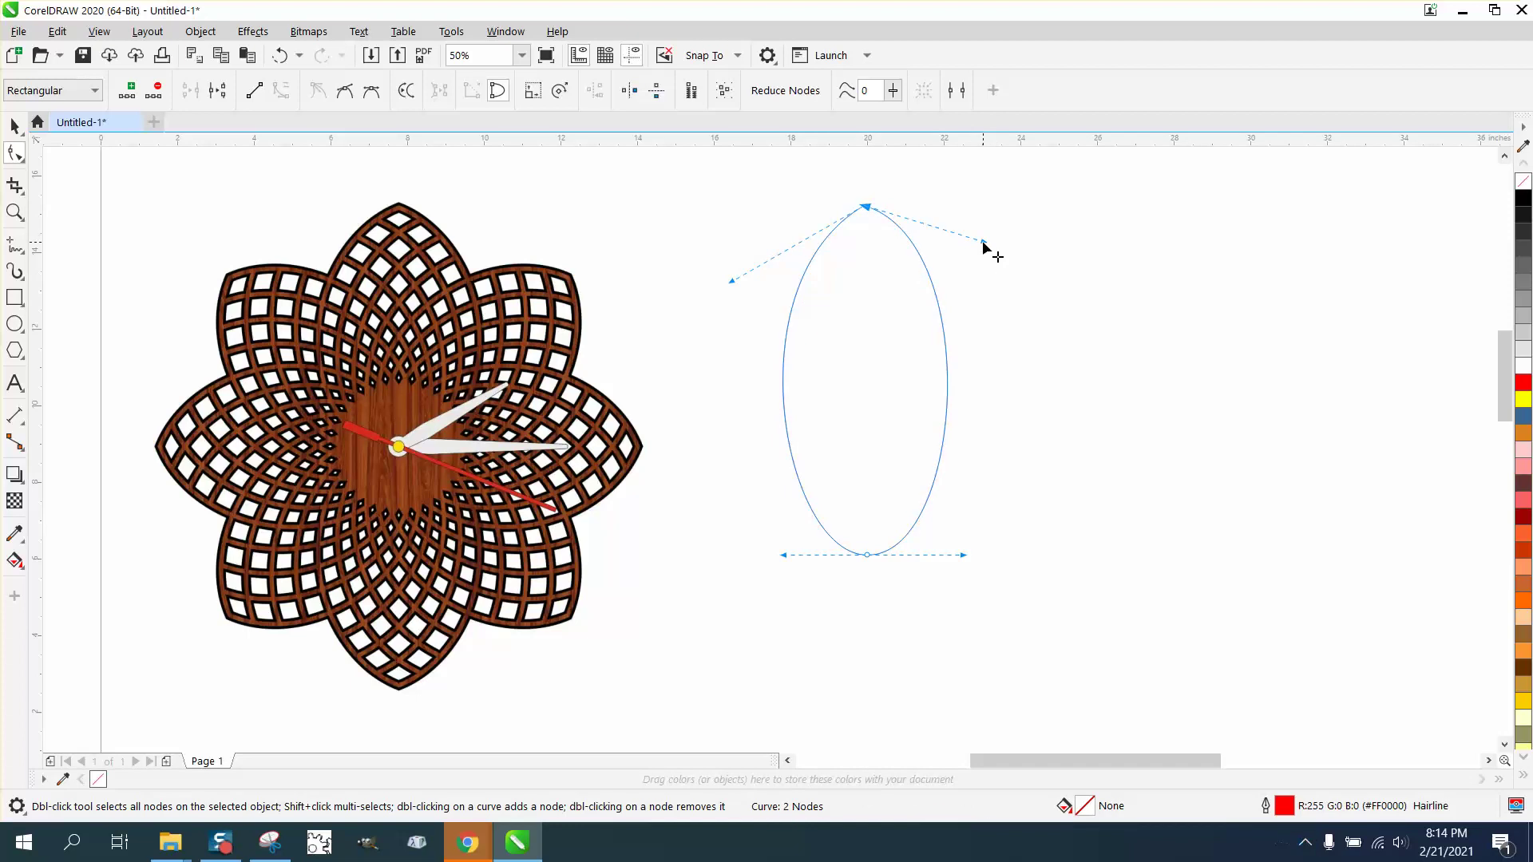
drag(985, 242, 984, 254)
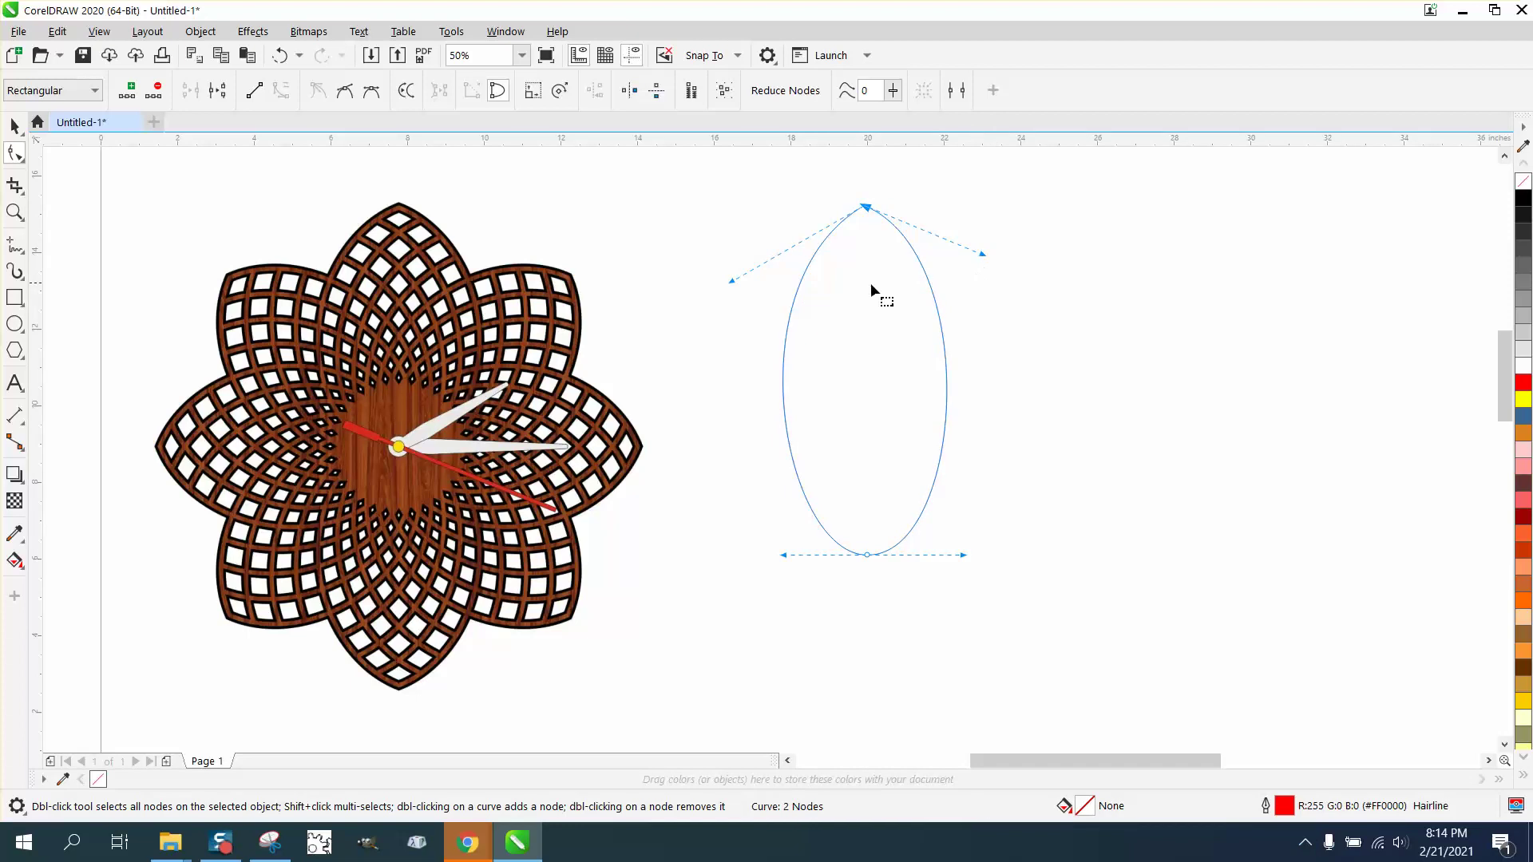
- Duplicate the petal in place and mirror the copy horizontally over the original
click(14, 125)
key(ctrl+c)
key(ctrl+v)
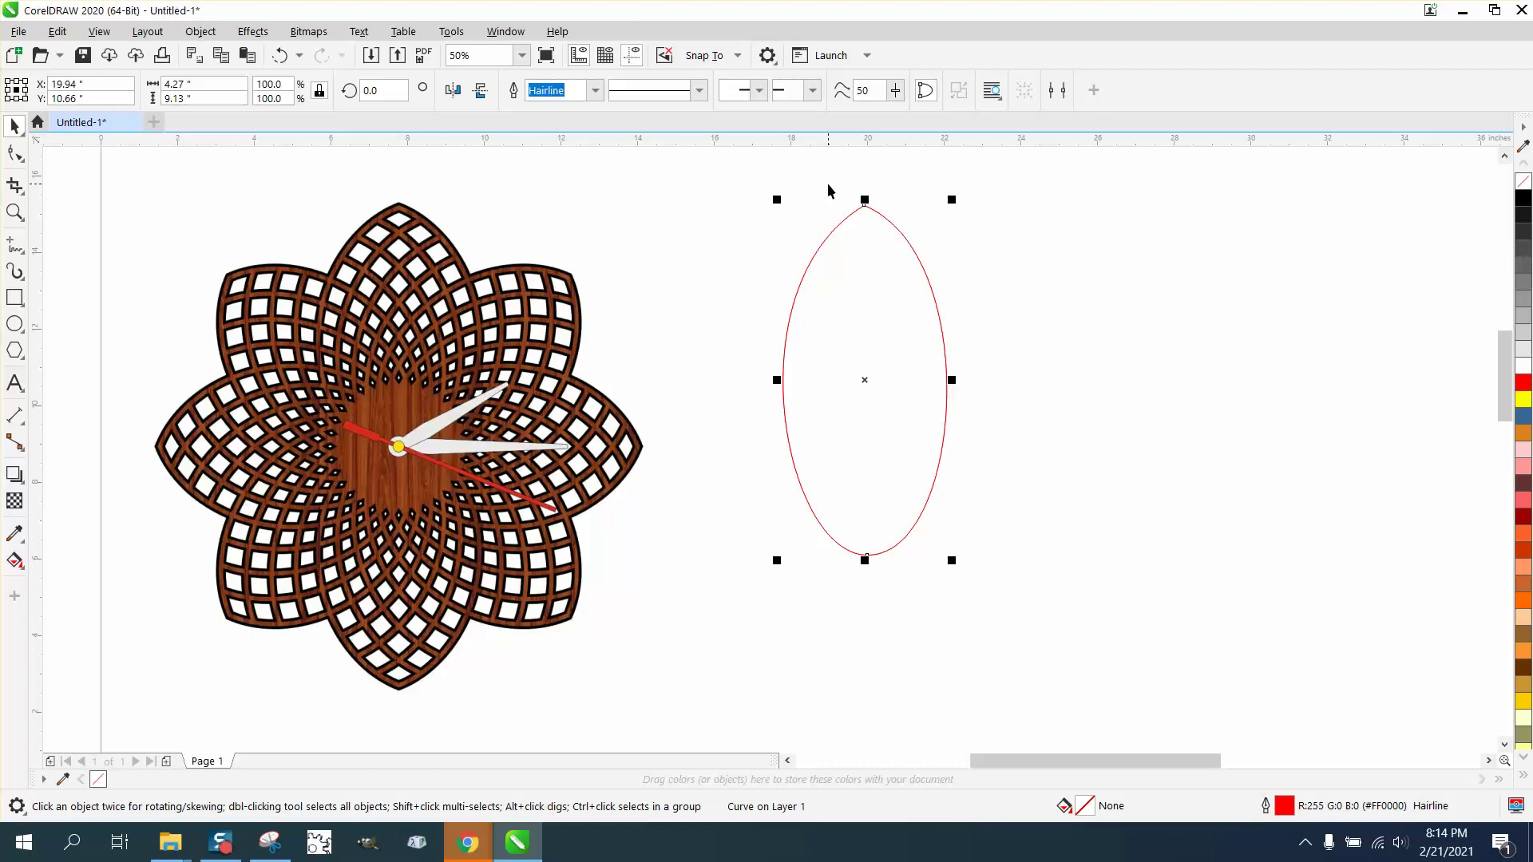
click(453, 91)
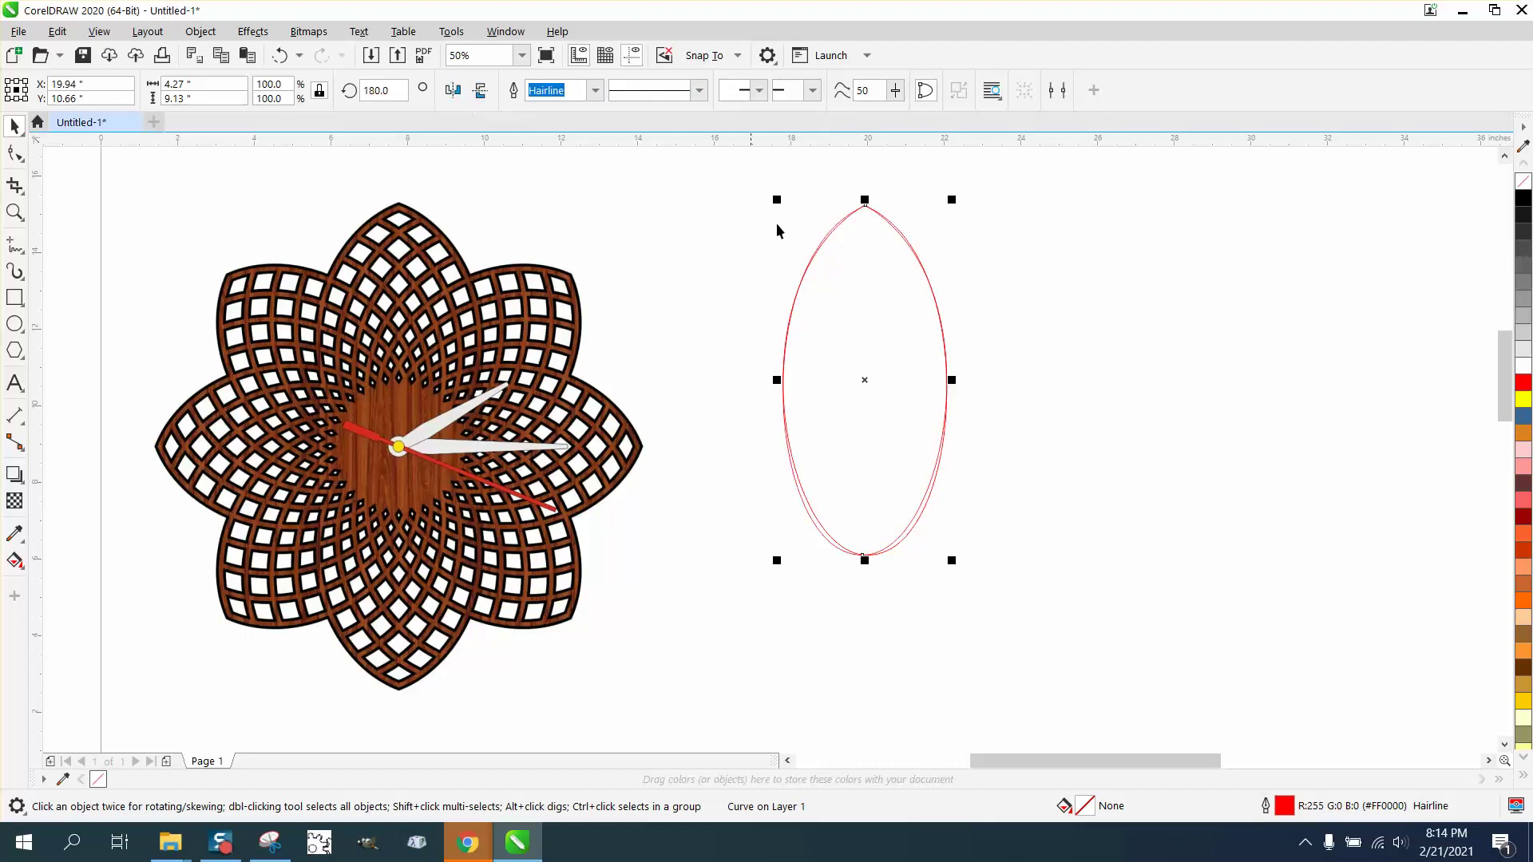
- Use Smart Fill to create a filled shape from the area shared by the two overlapping petals
click(15, 561)
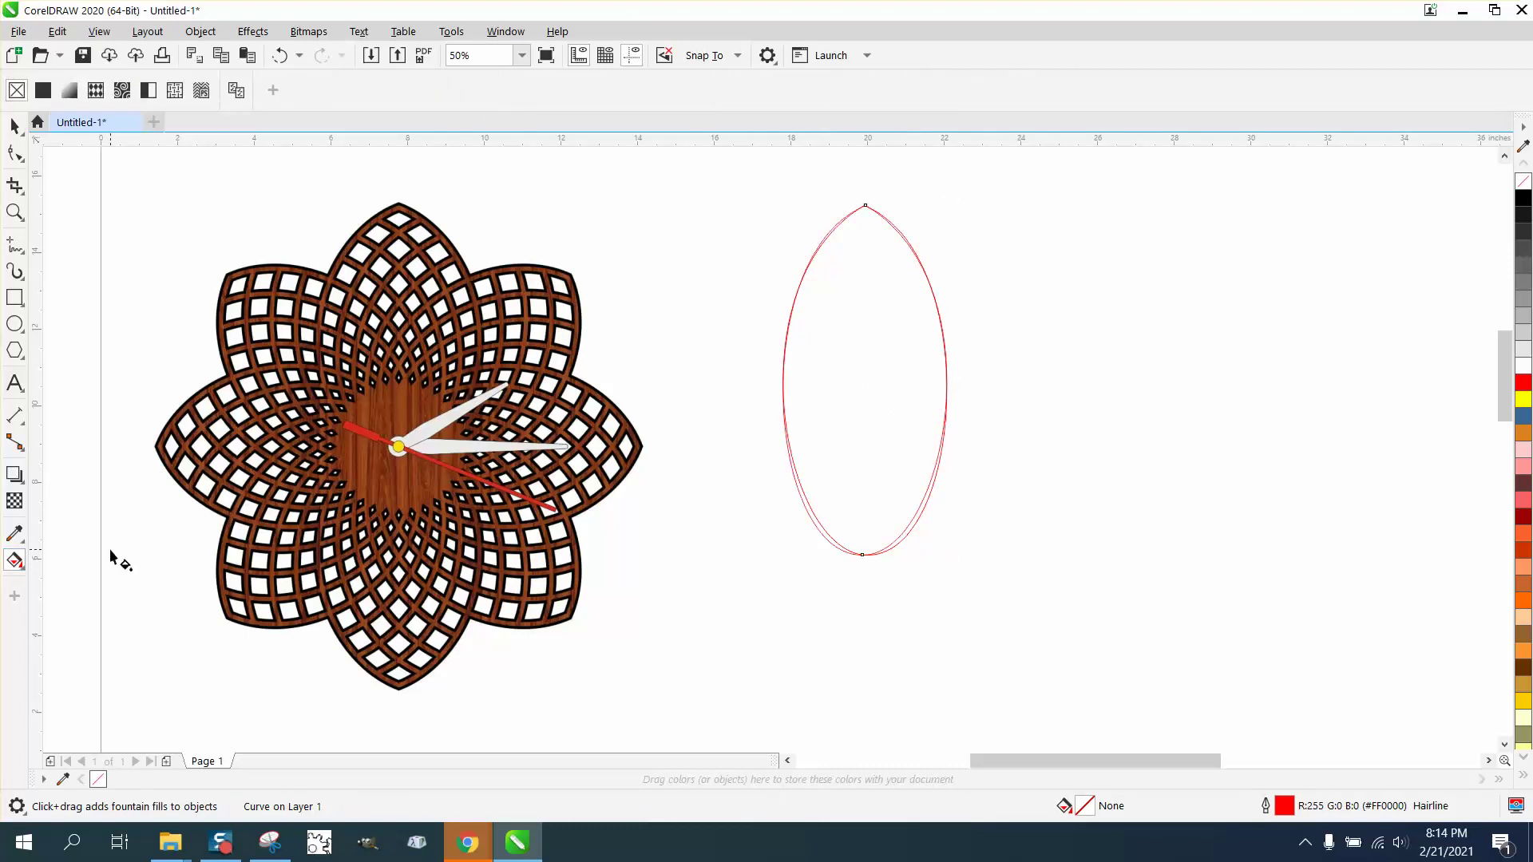
click(23, 568)
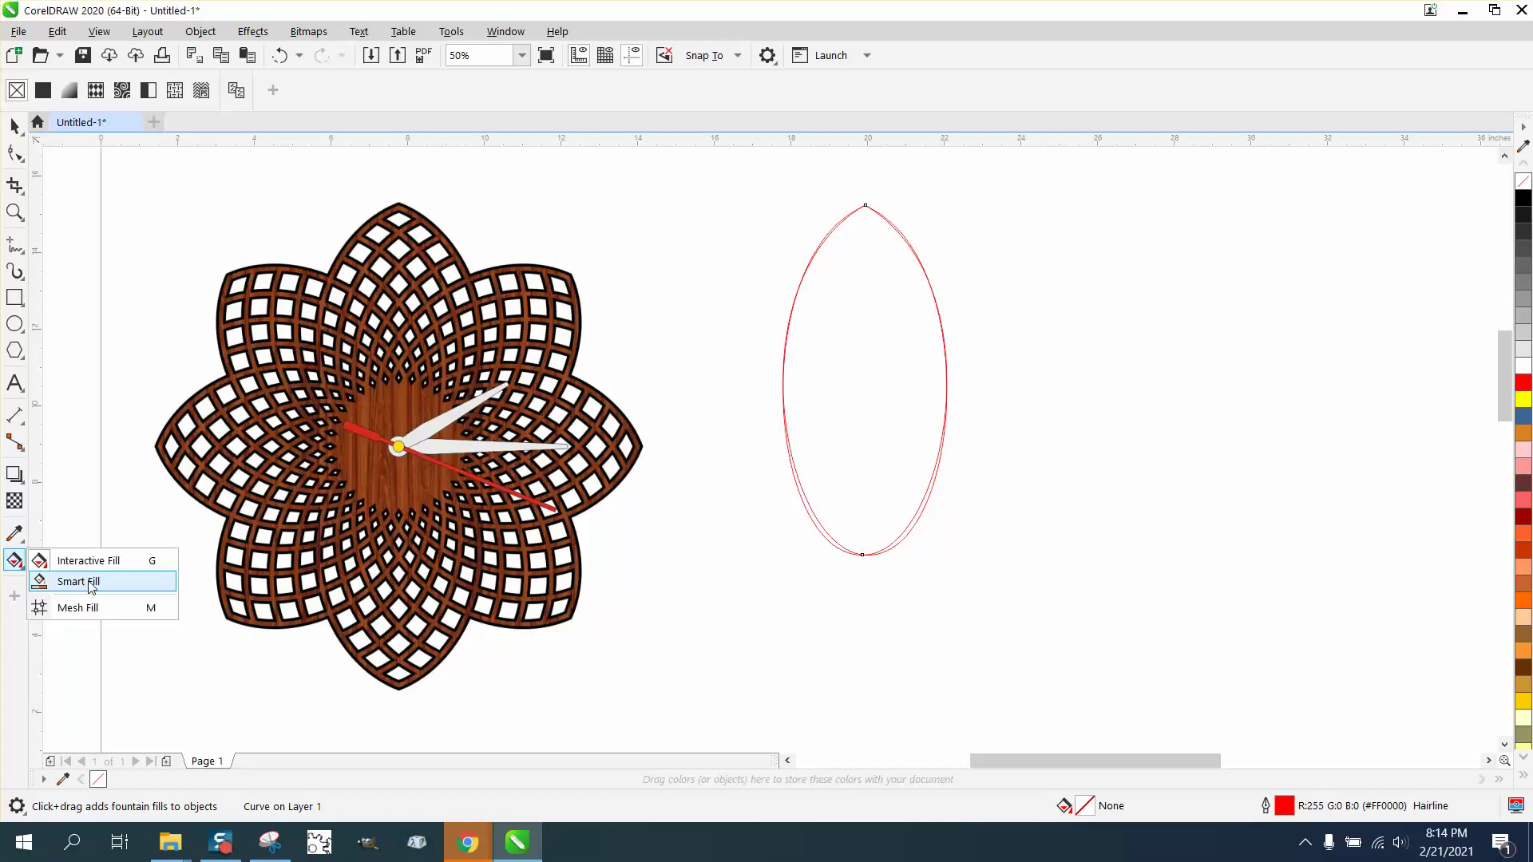
click(79, 608)
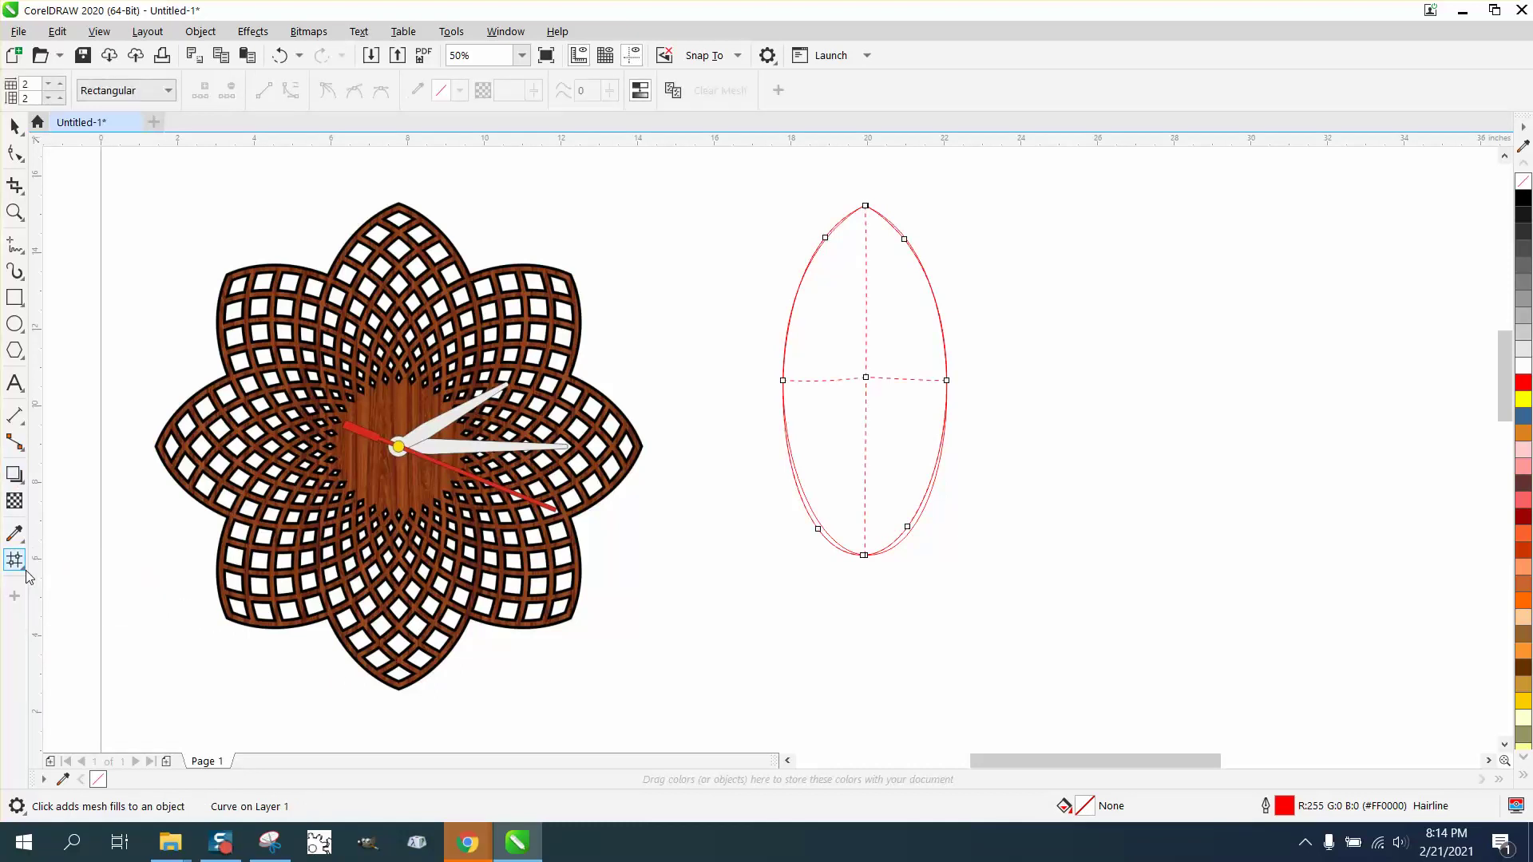
click(23, 567)
click(75, 579)
click(815, 421)
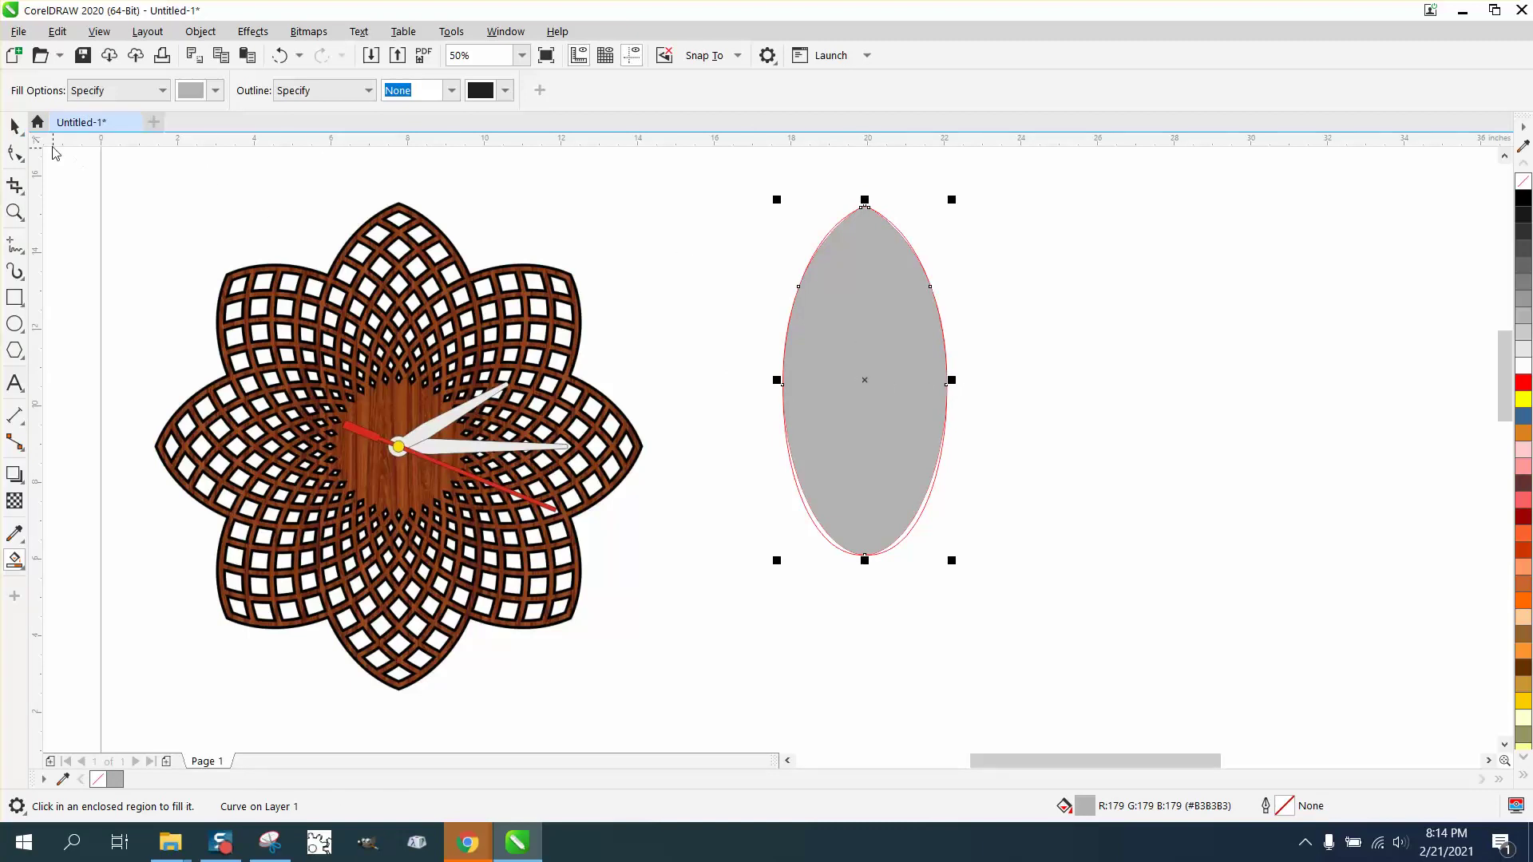
- Move the grey filled petal about 5.3 inches to the right and remove the two red source outlines
click(14, 125)
drag(849, 379, 1071, 386)
click(894, 377)
drag(894, 377, 1078, 358)
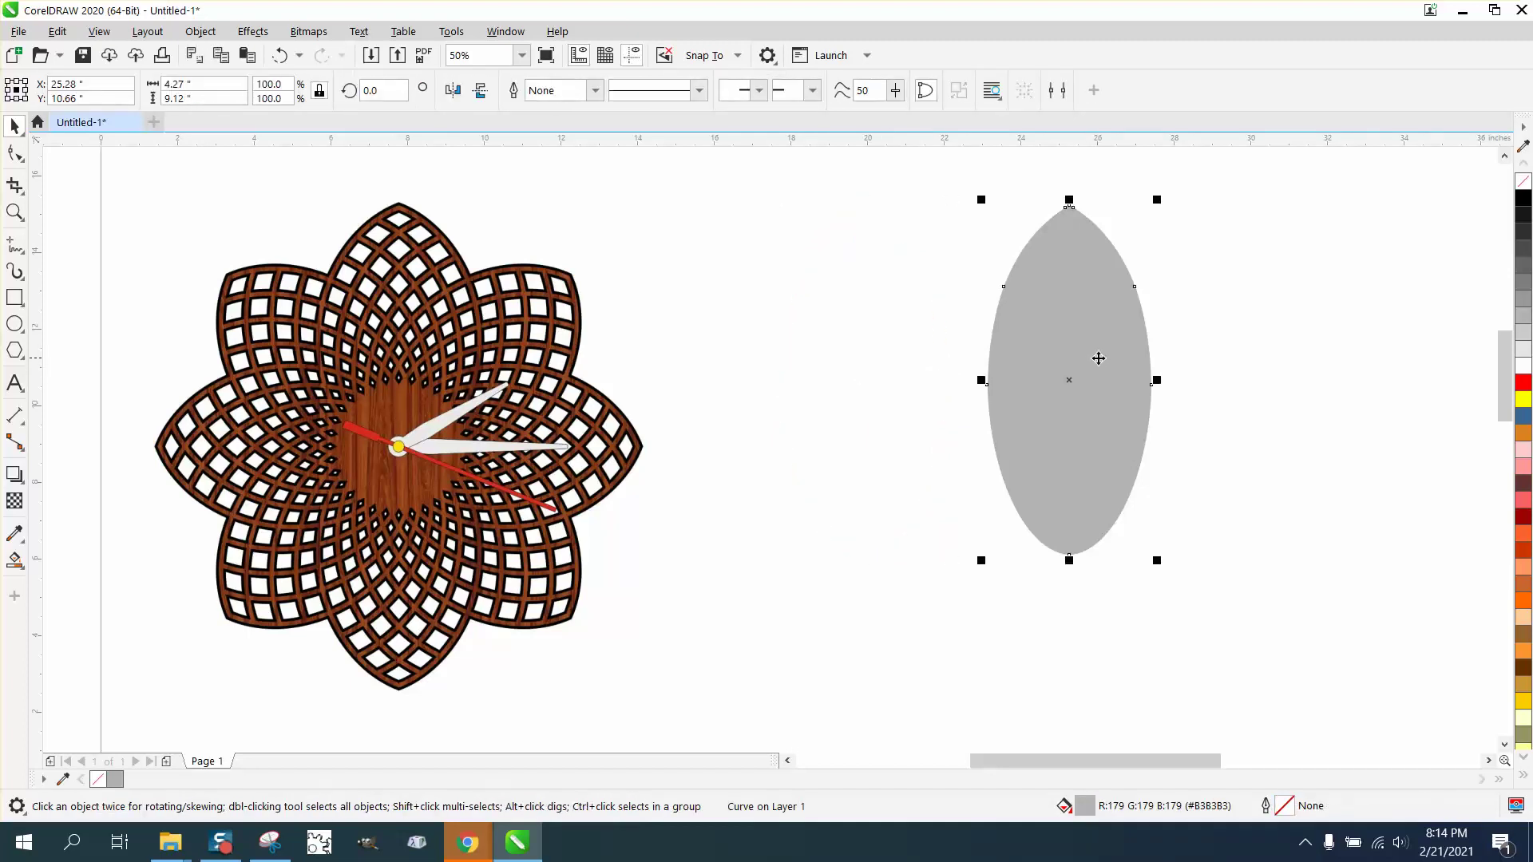
- Remove the petal's fill and give it a black outline 0.25 inches wide
click(1523, 182)
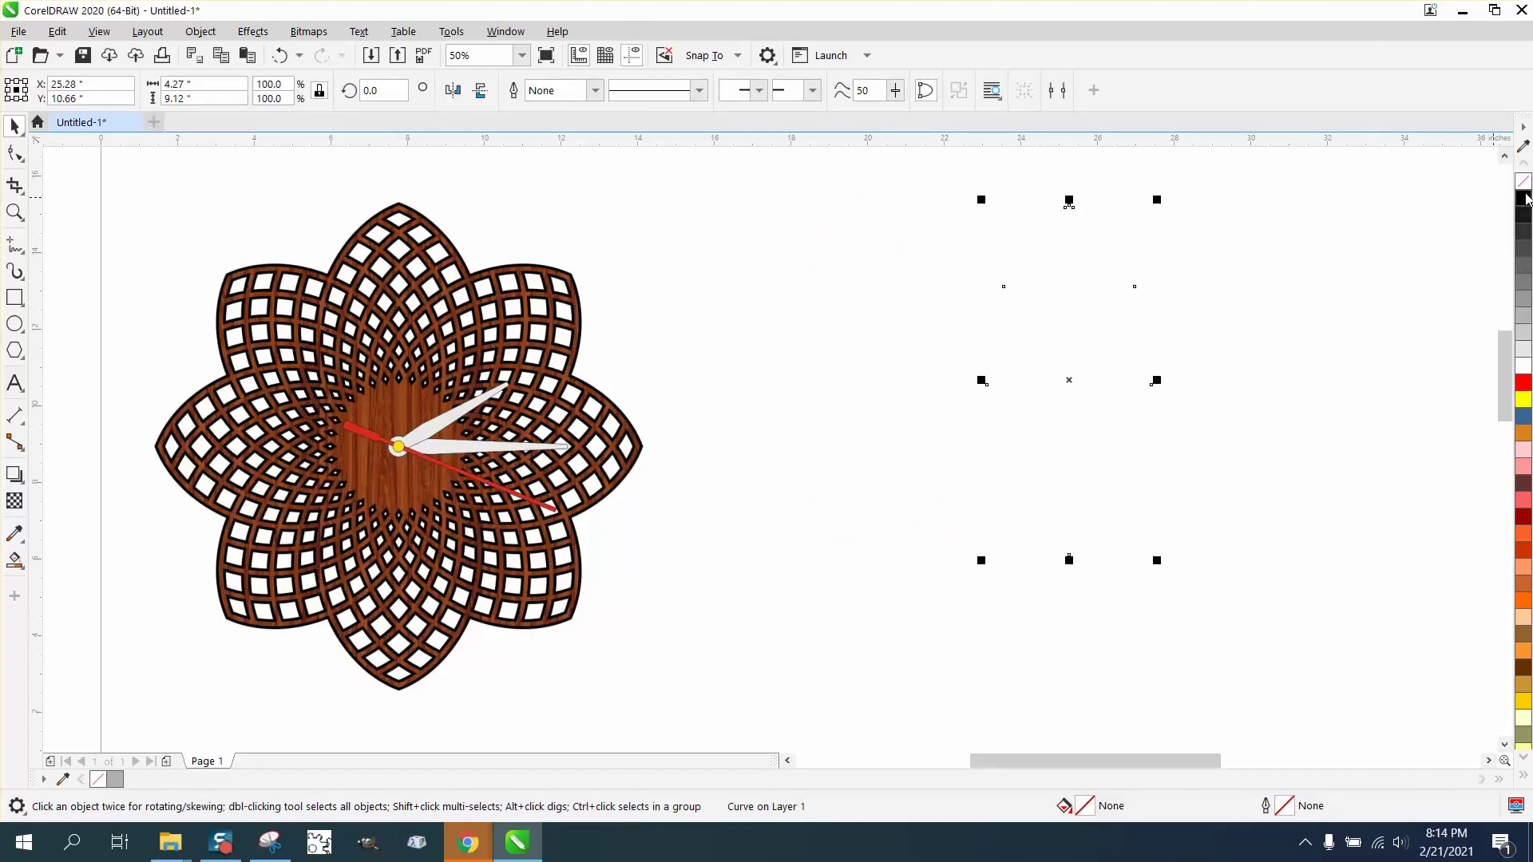
right_click(1523, 198)
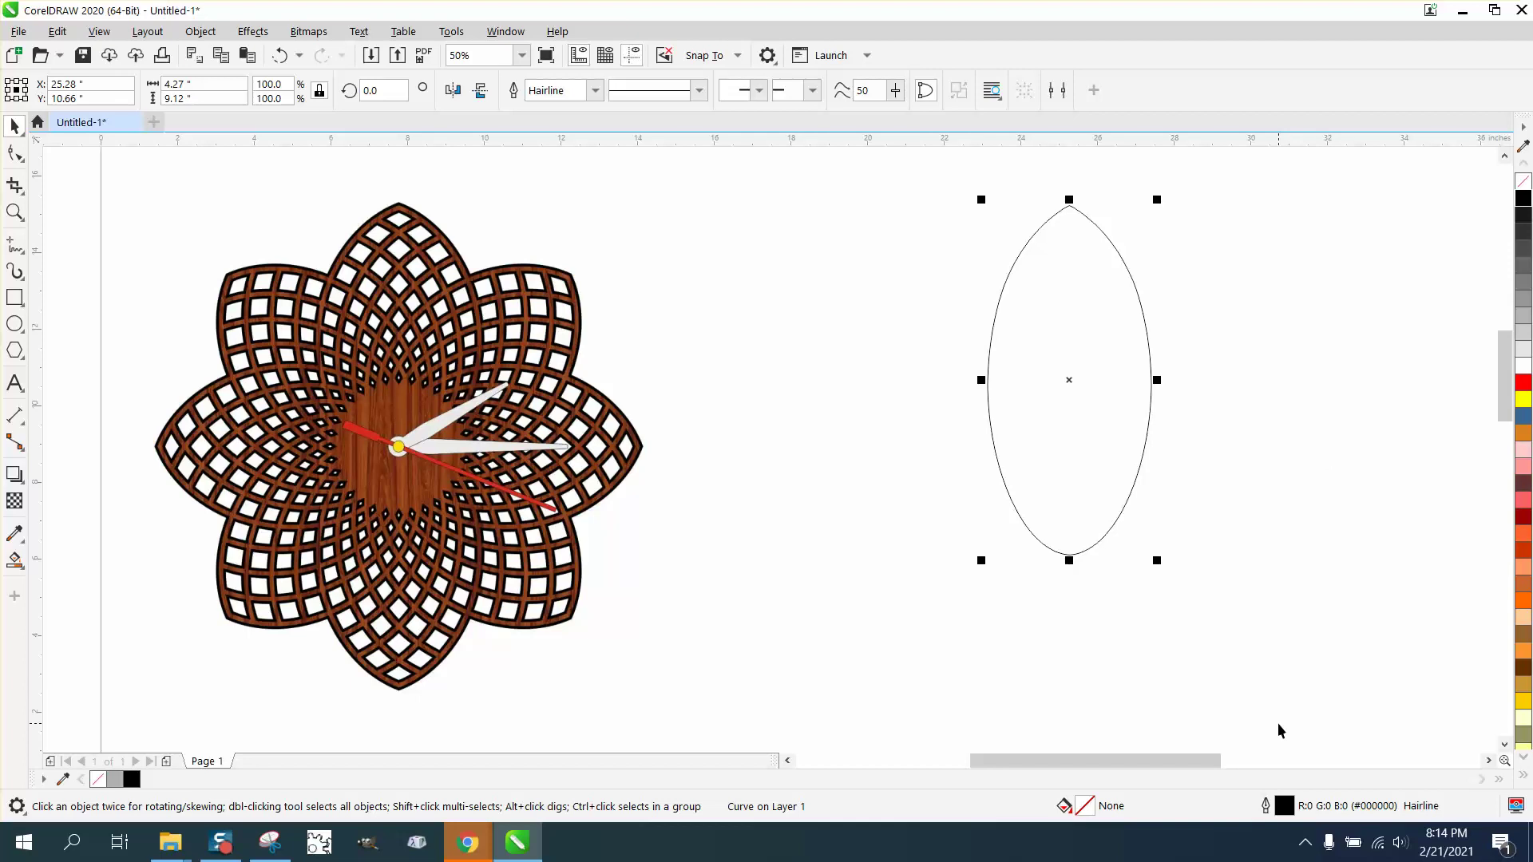
double_click(1283, 805)
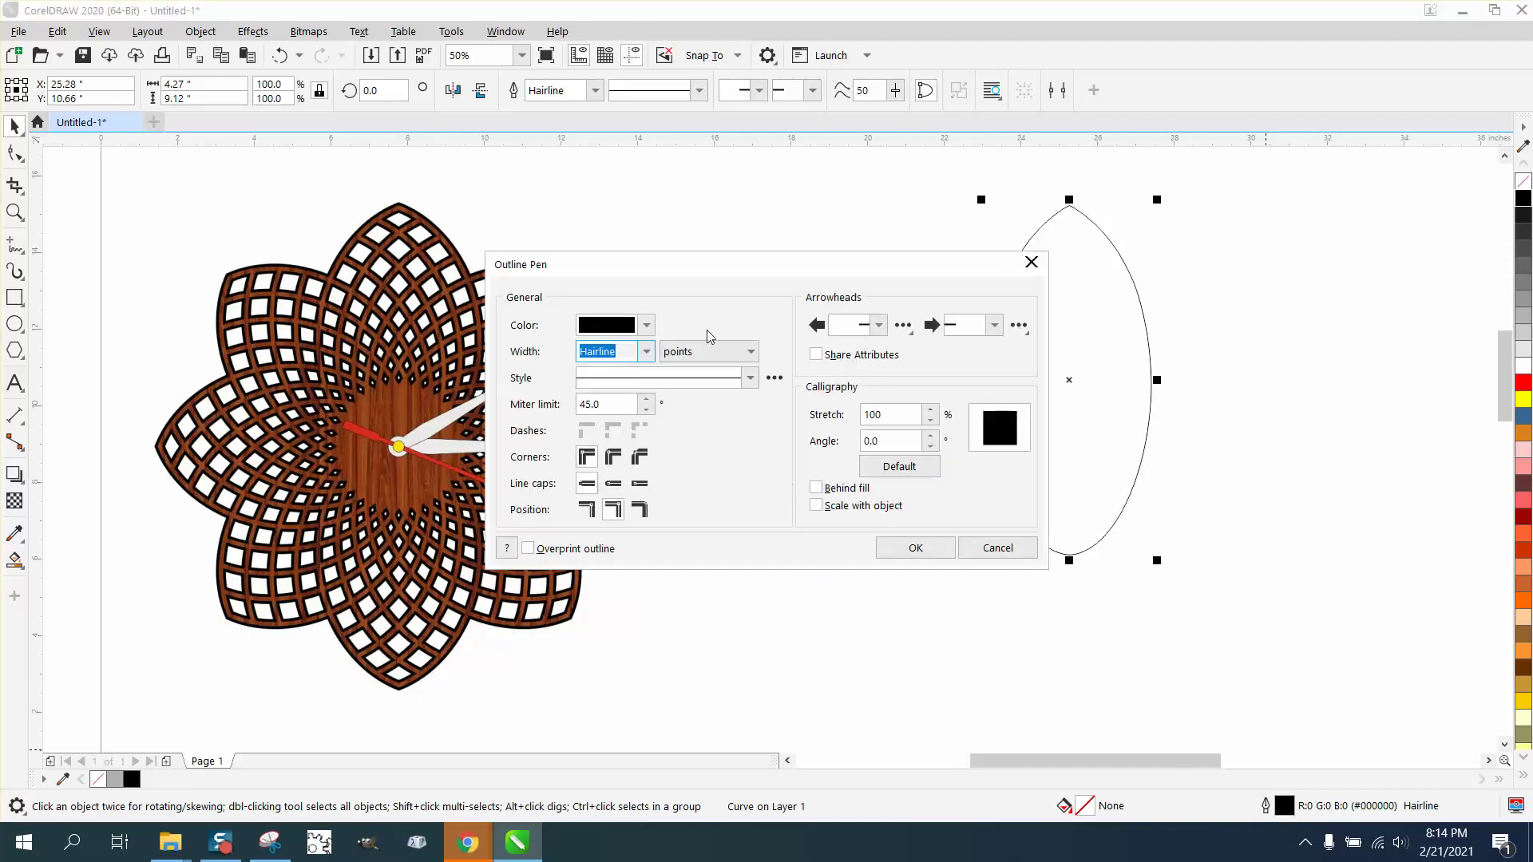
click(751, 352)
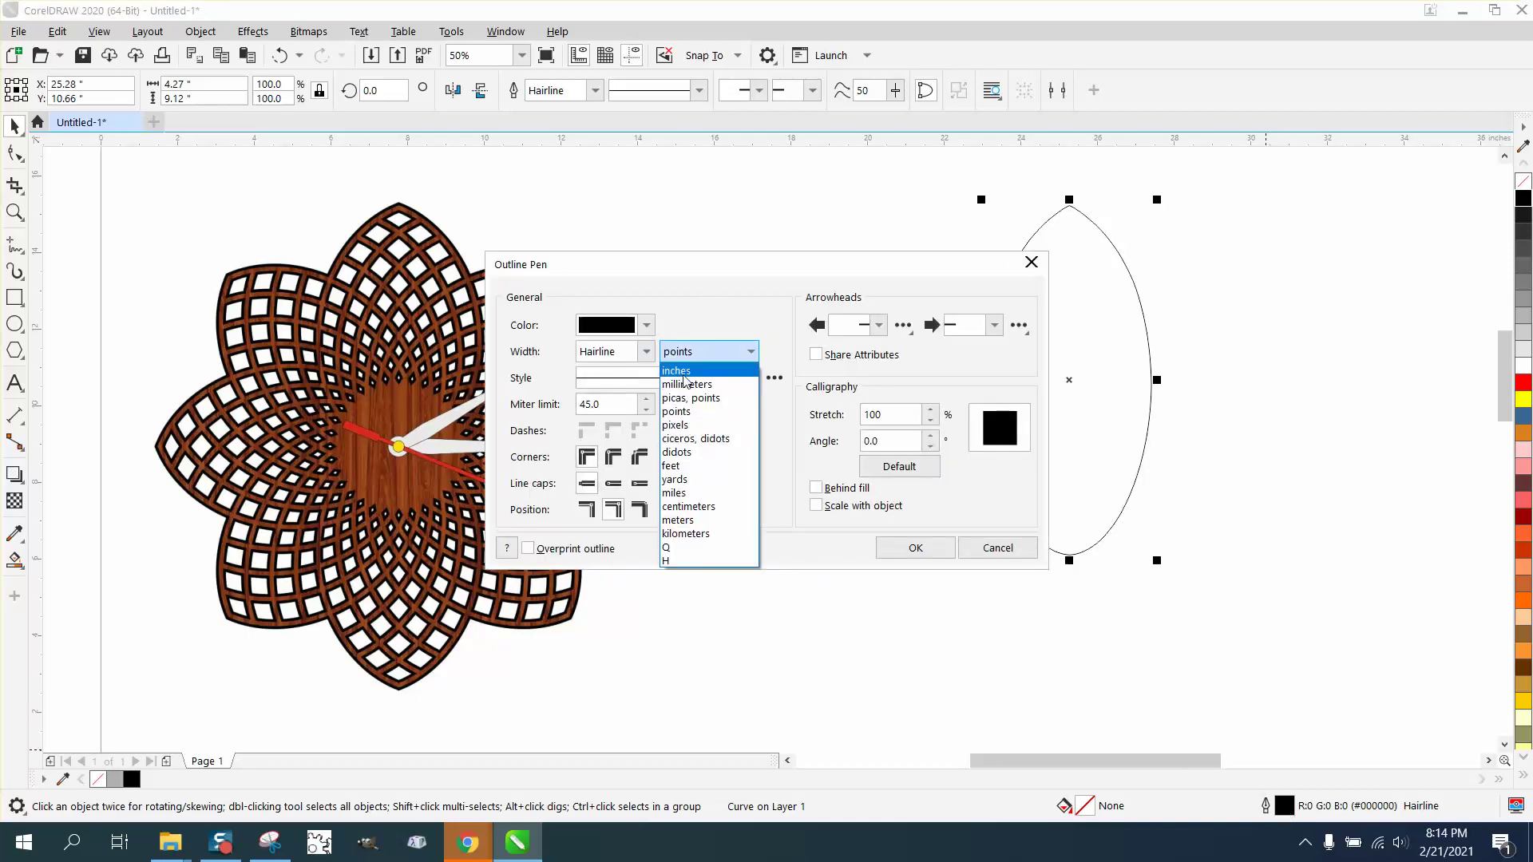
click(688, 378)
double_click(605, 351)
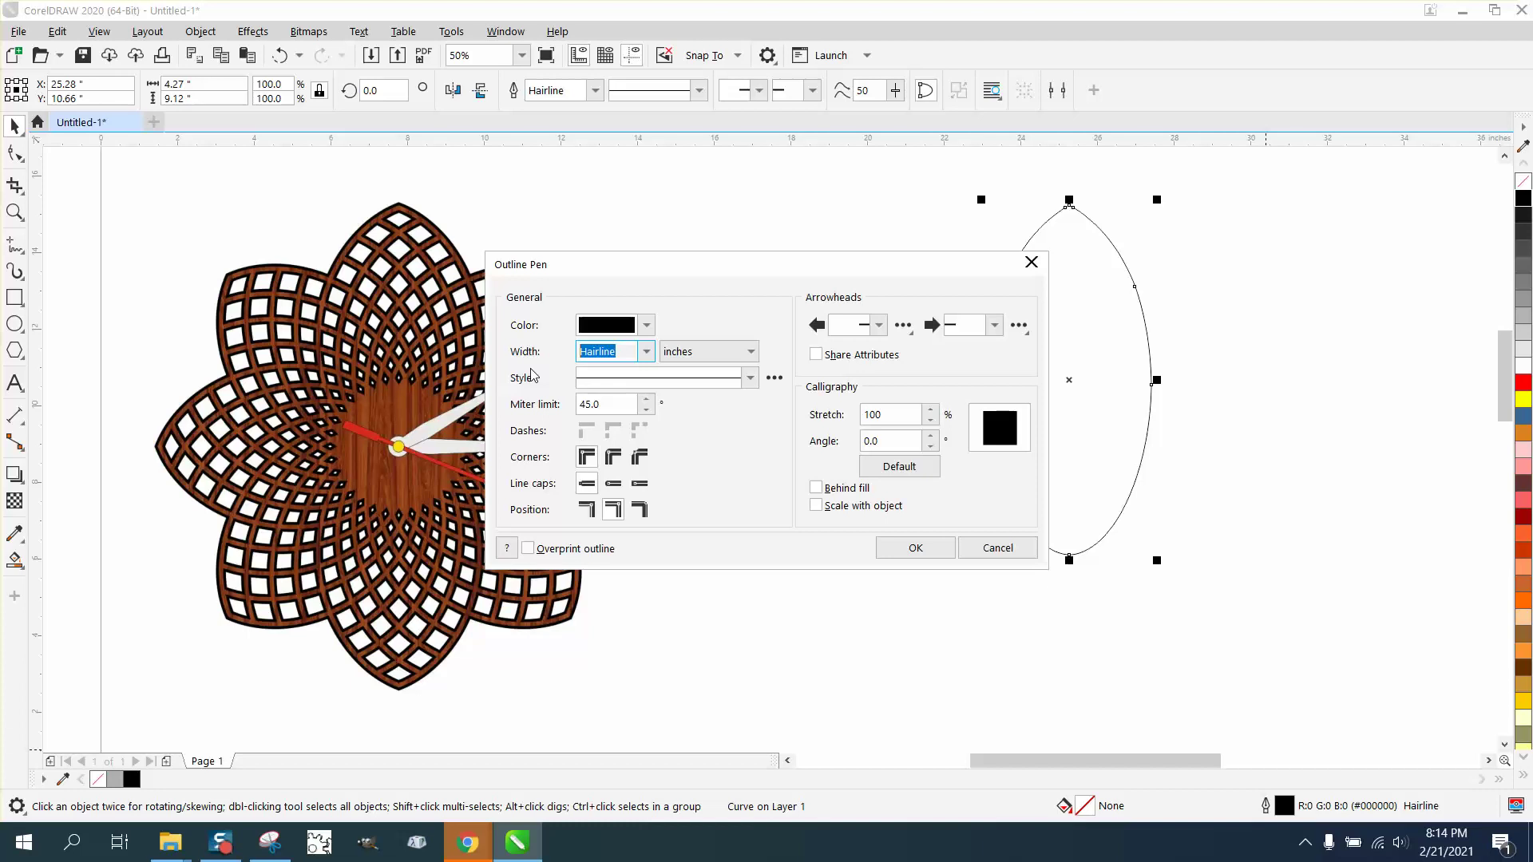
text(.25)
key(Return)
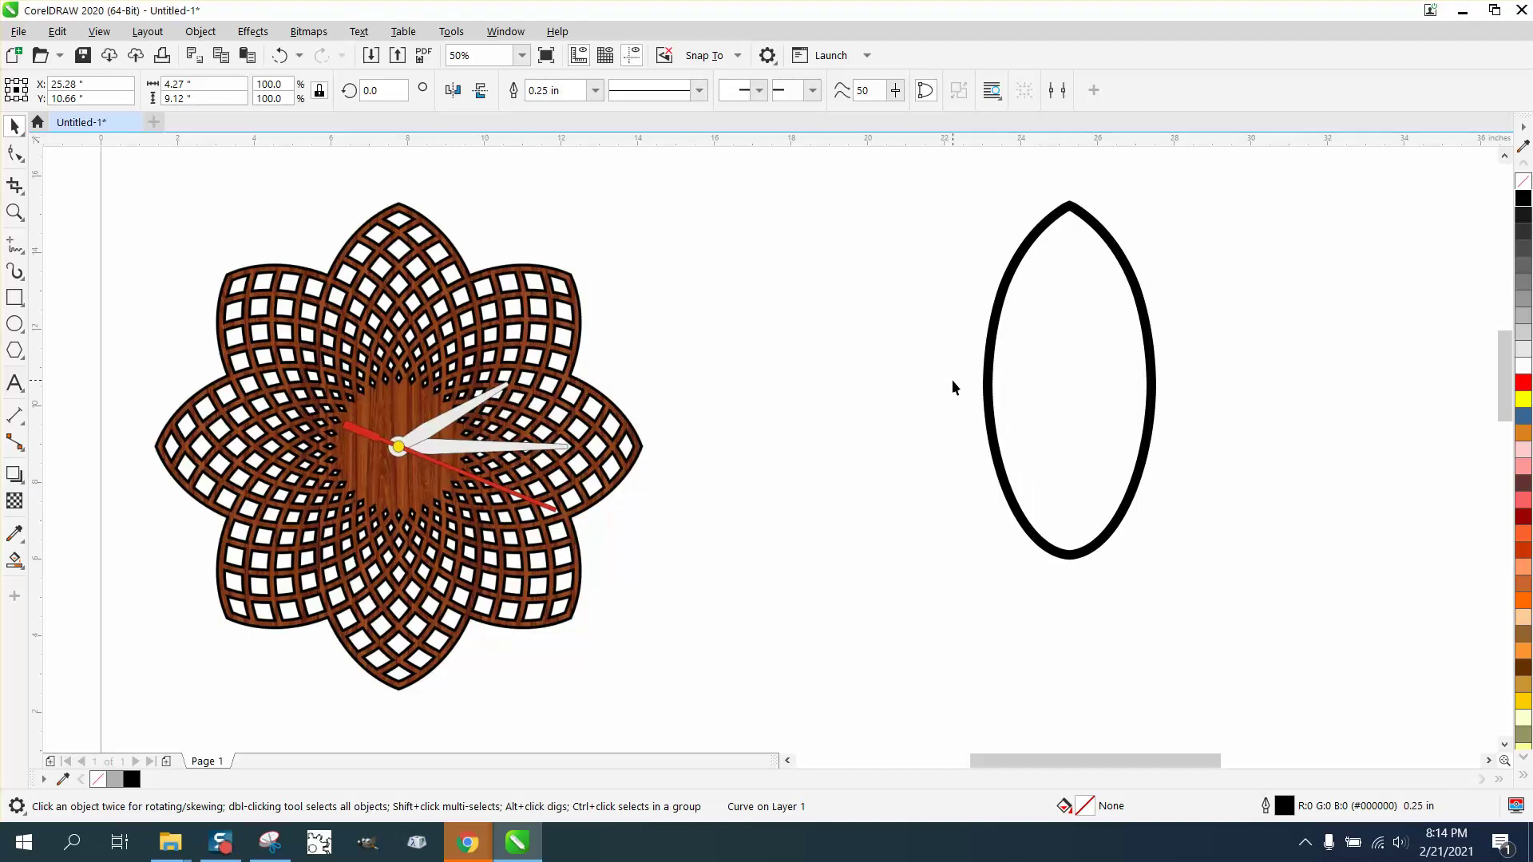
click(14, 125)
click(1069, 380)
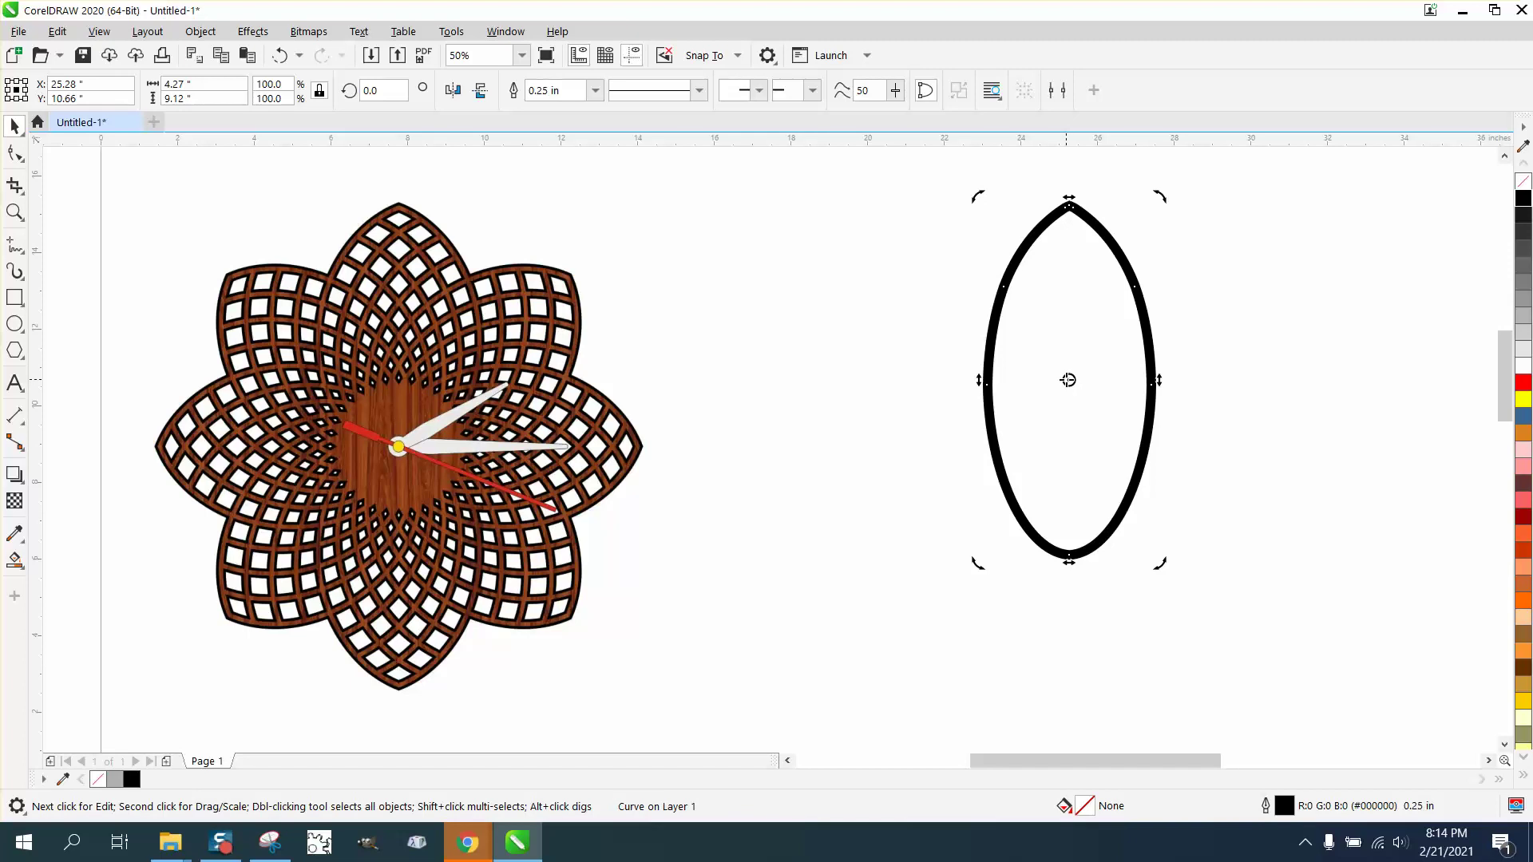
click(1071, 381)
drag(1070, 380, 1071, 515)
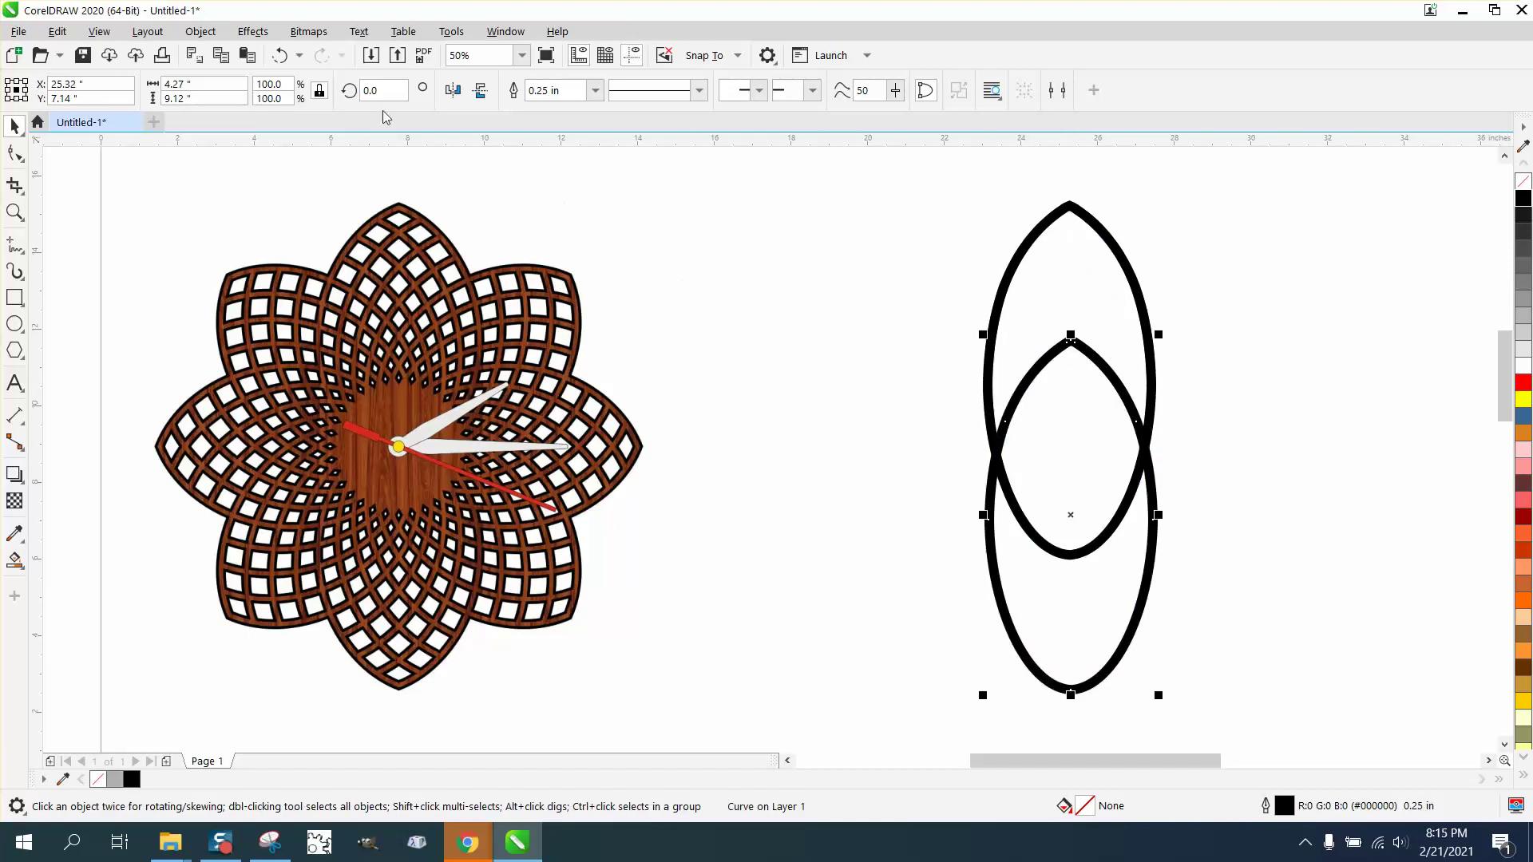
key(Delete)
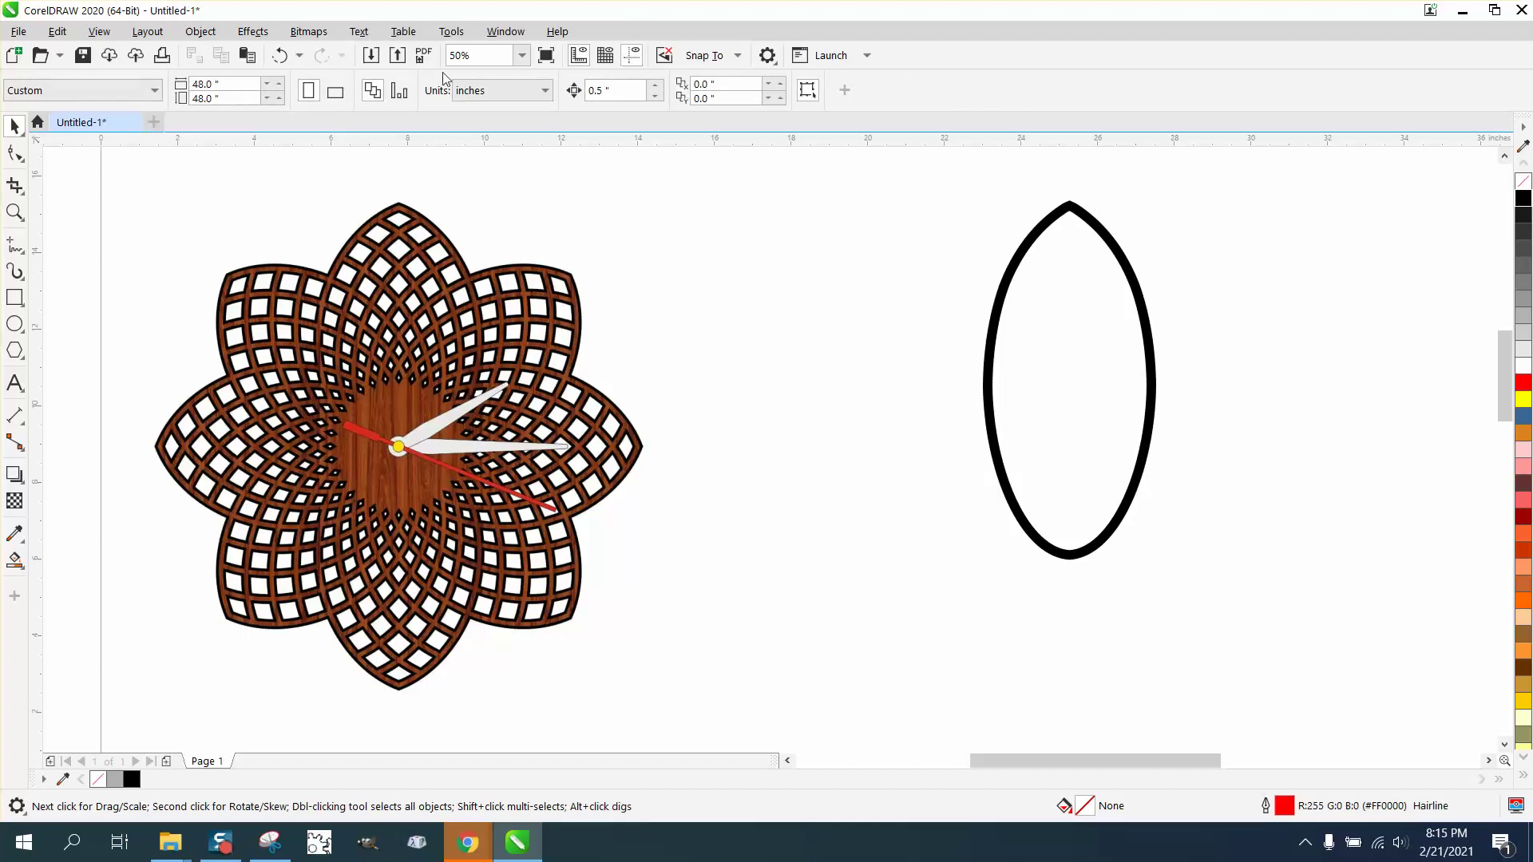
- Place the petal's centre of rotation at its bottom node and create a copy rotated 7 degrees
click(1069, 214)
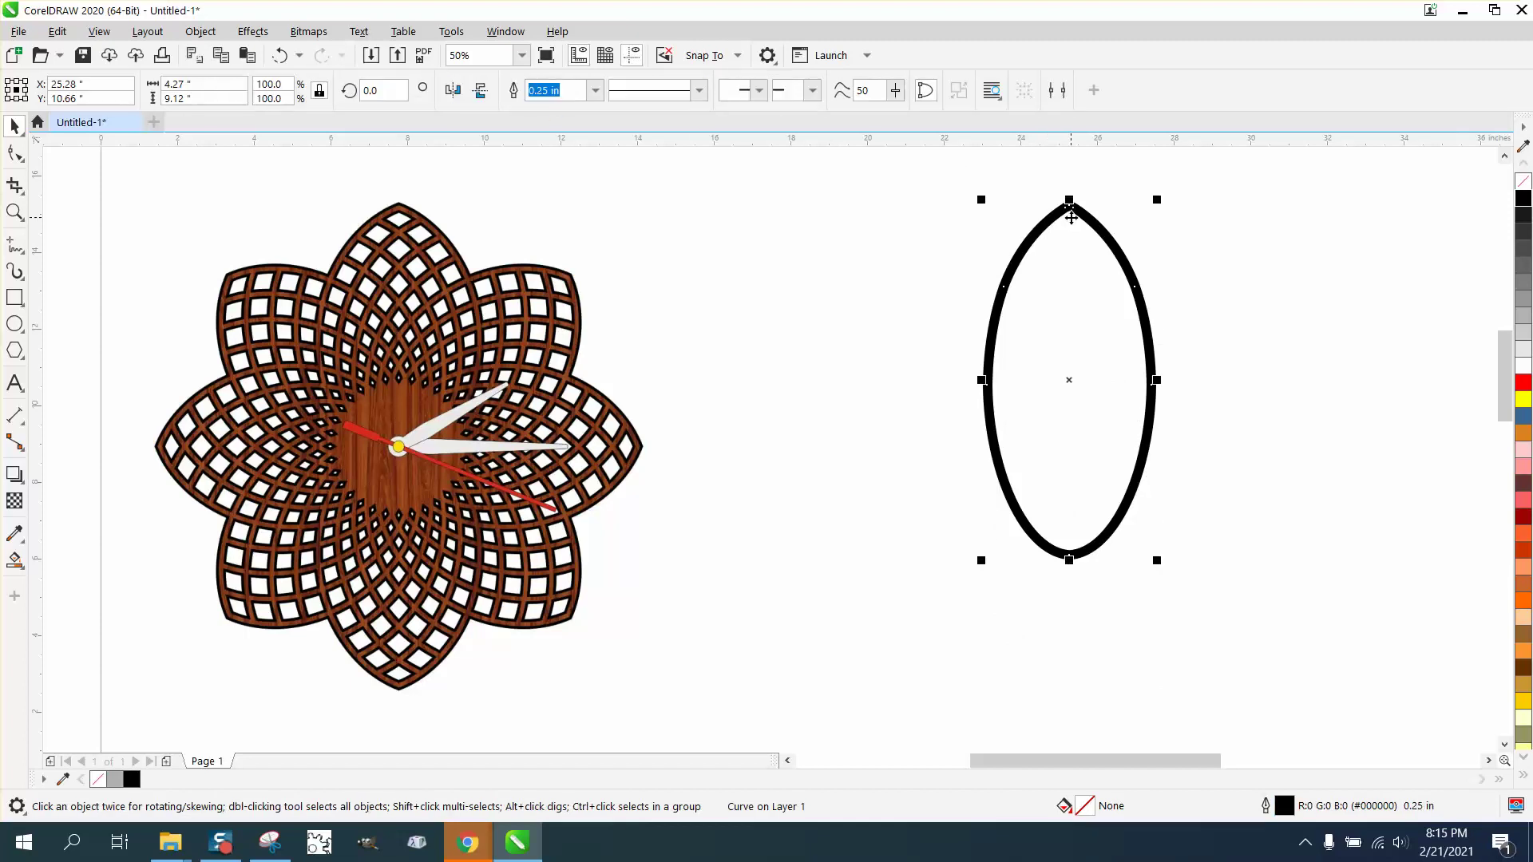
click(1070, 380)
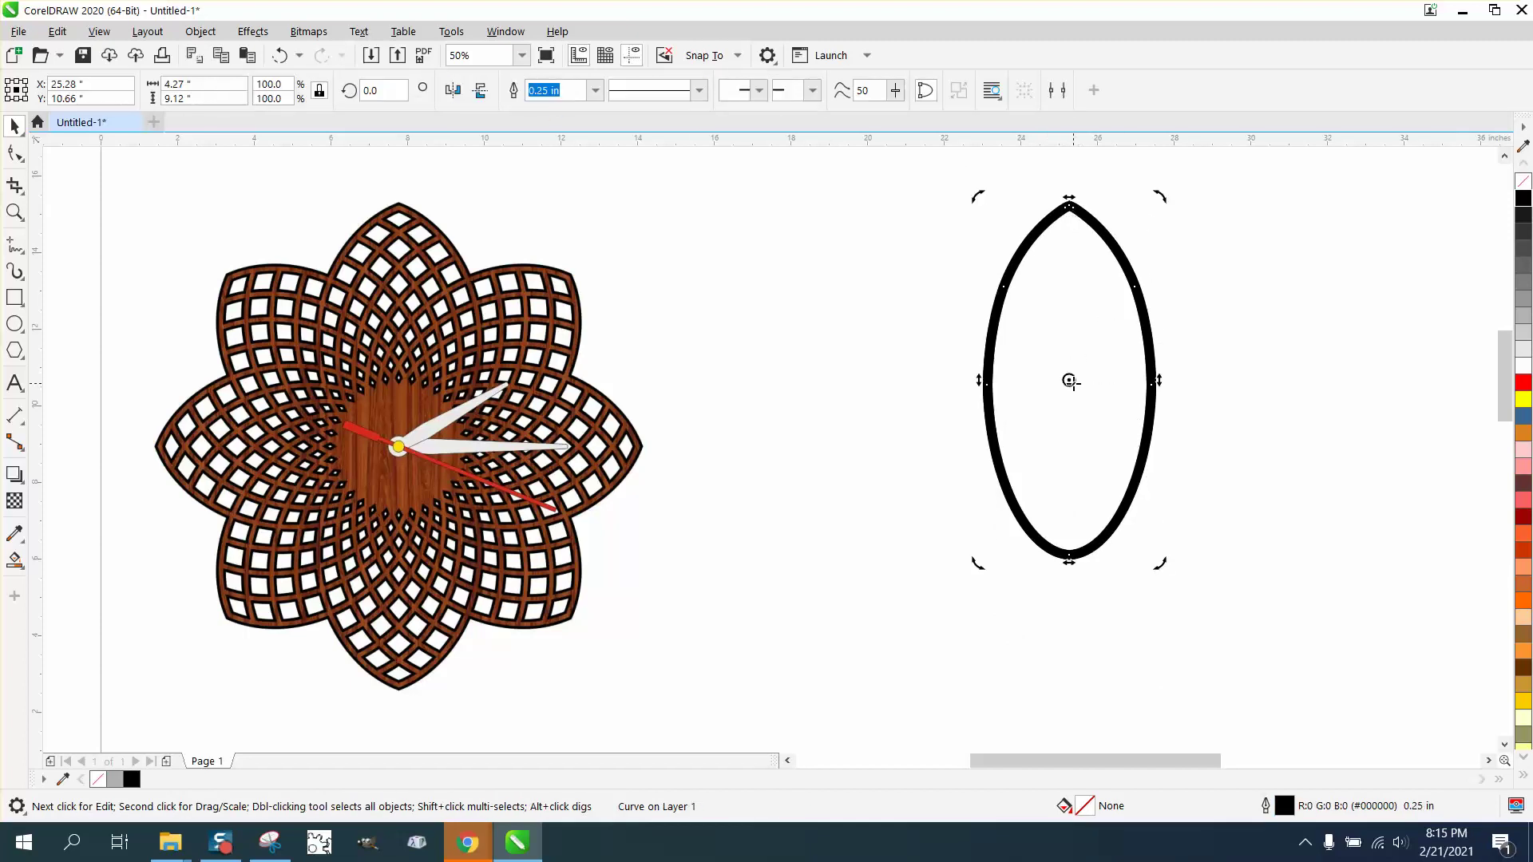
drag(1083, 524, 1069, 554)
click(377, 90)
text(7)
key(Return)
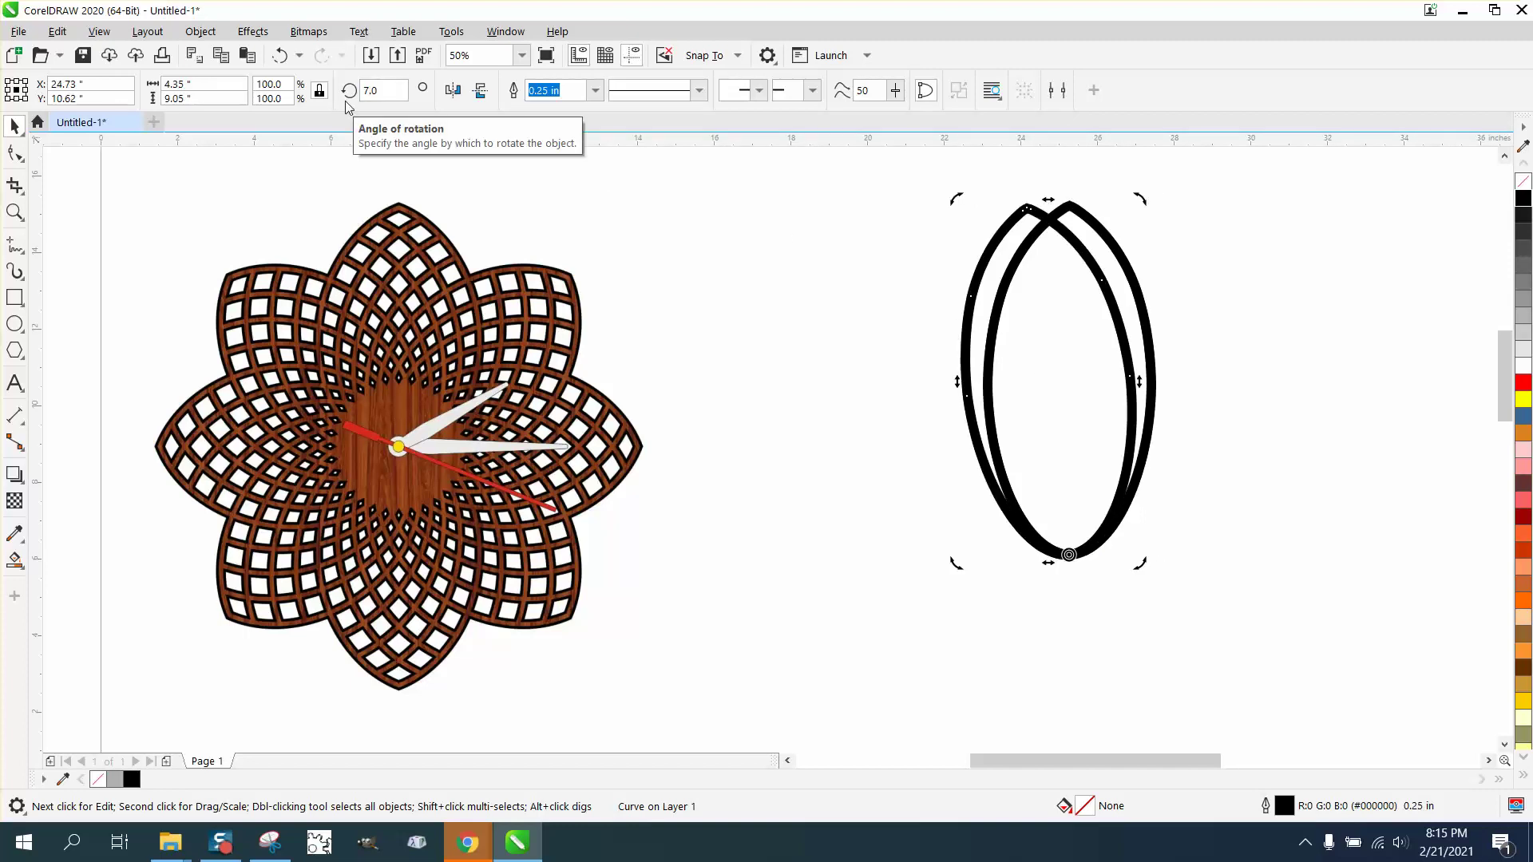
- Repeat the rotated duplication three more times in 7-degree increments, up to 28 degrees
key(ctrl+d)
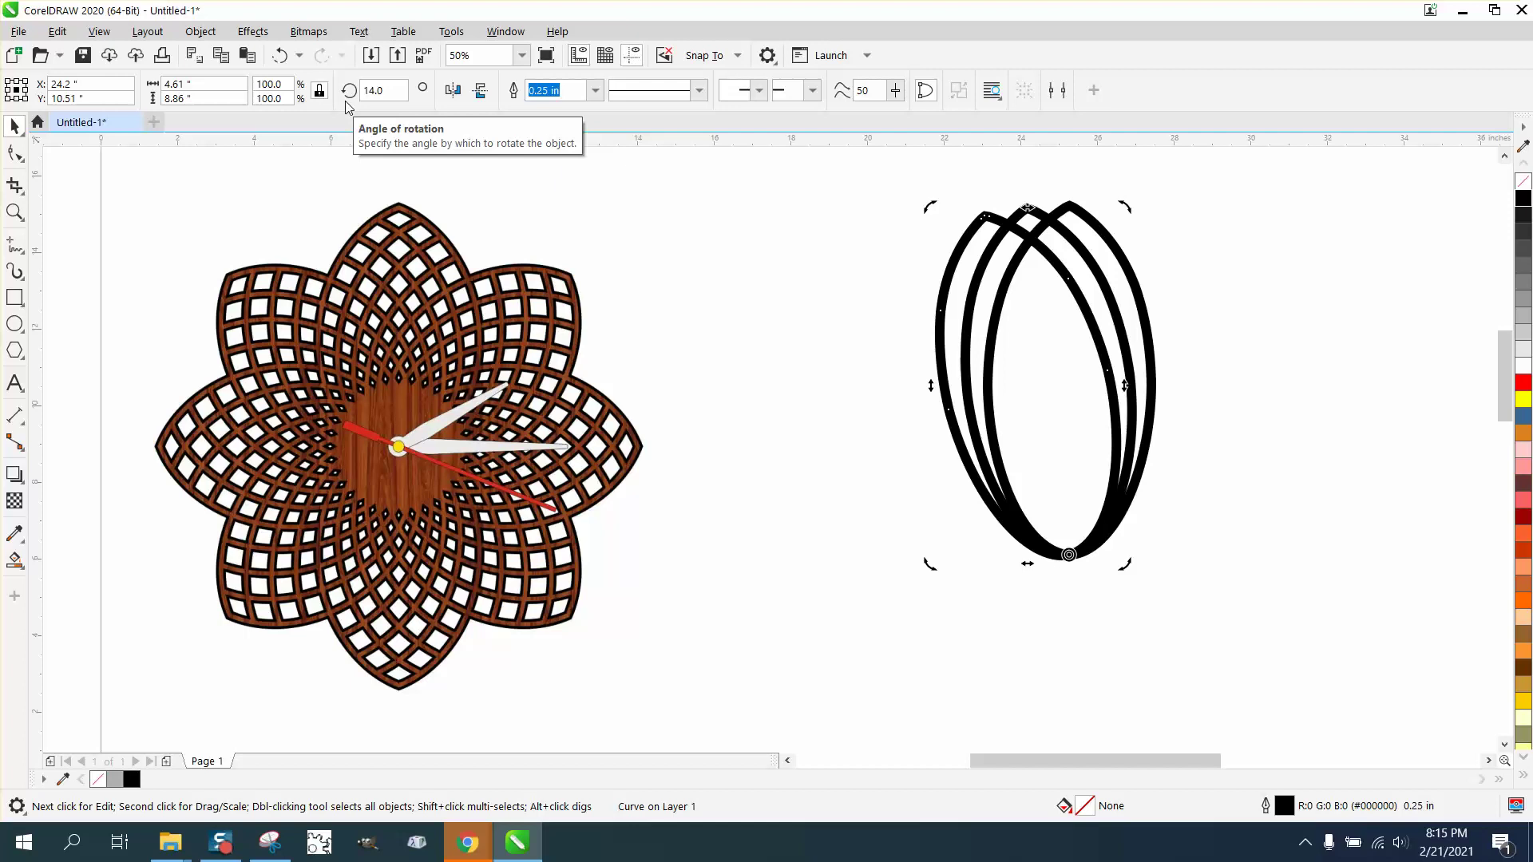
key(ctrl+d)
key(ctrl+d)
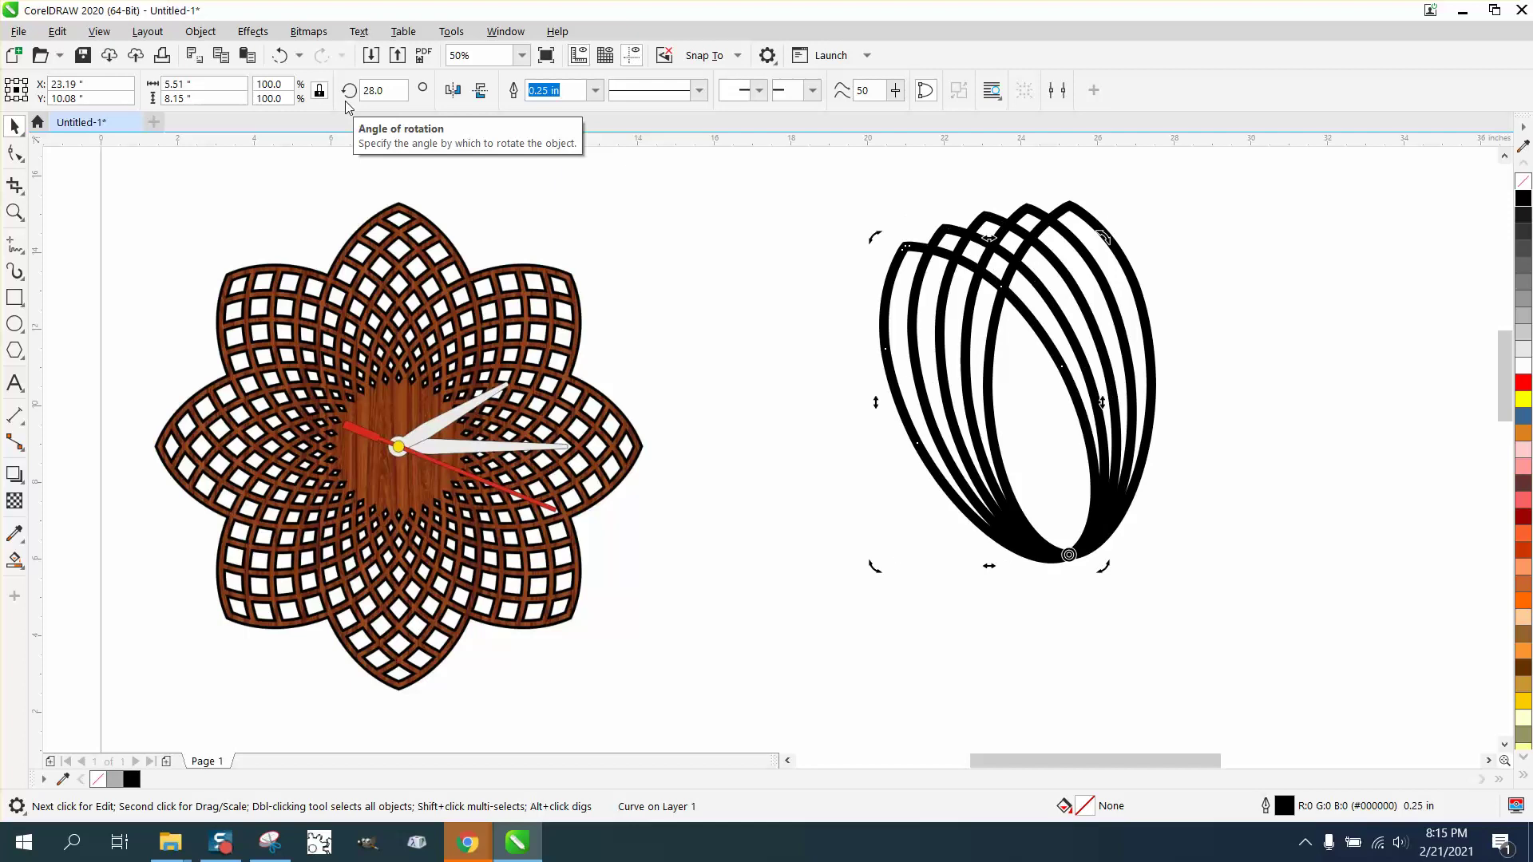
- Set the upright petal's centre of rotation at its bottom node and create two clockwise copies in -7 degree increments, down to 346 degrees
click(1074, 209)
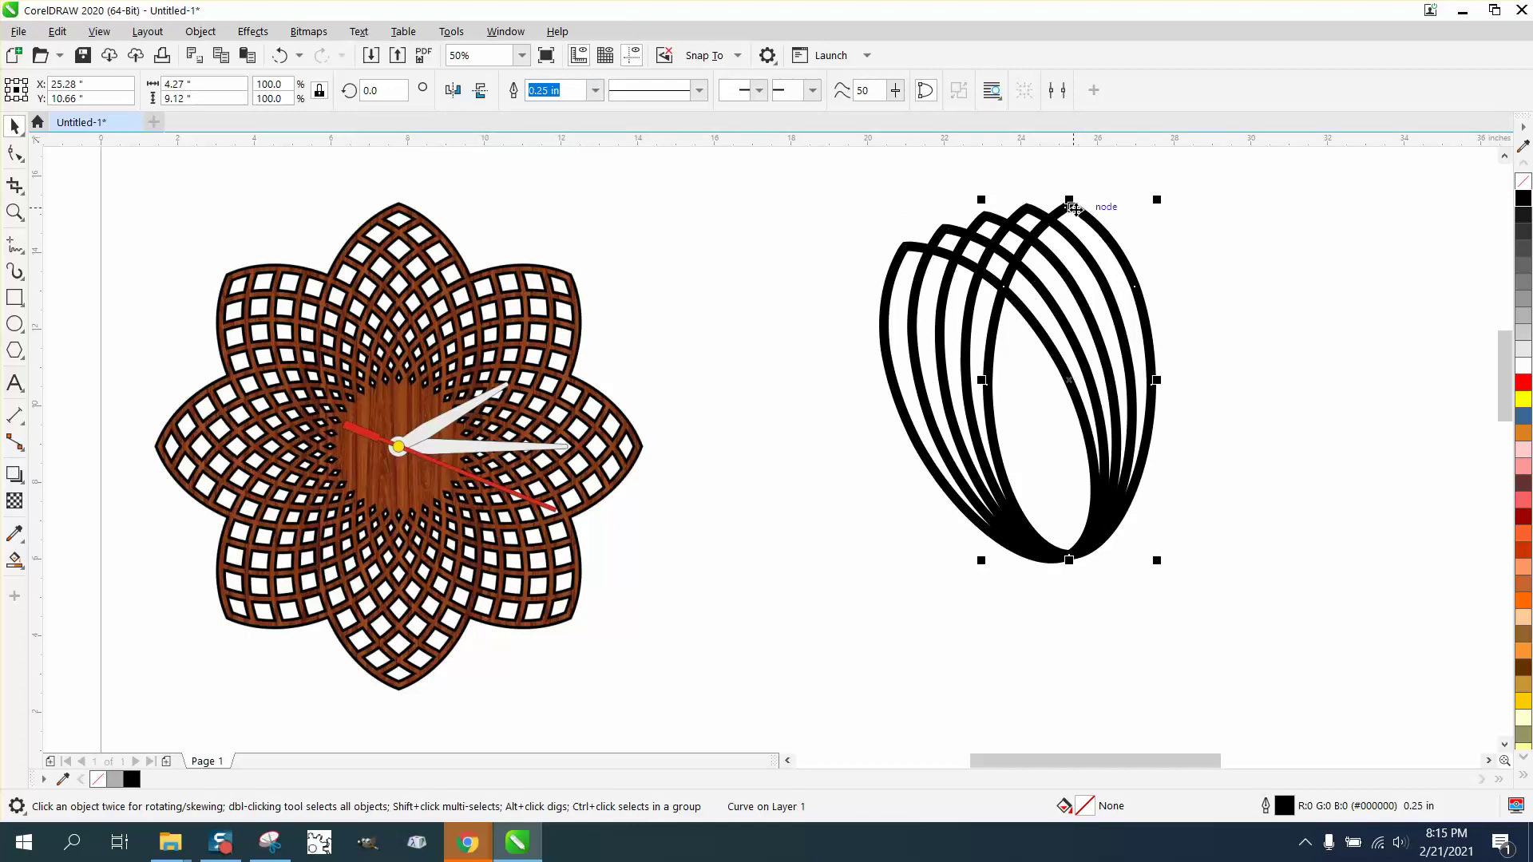
click(1074, 209)
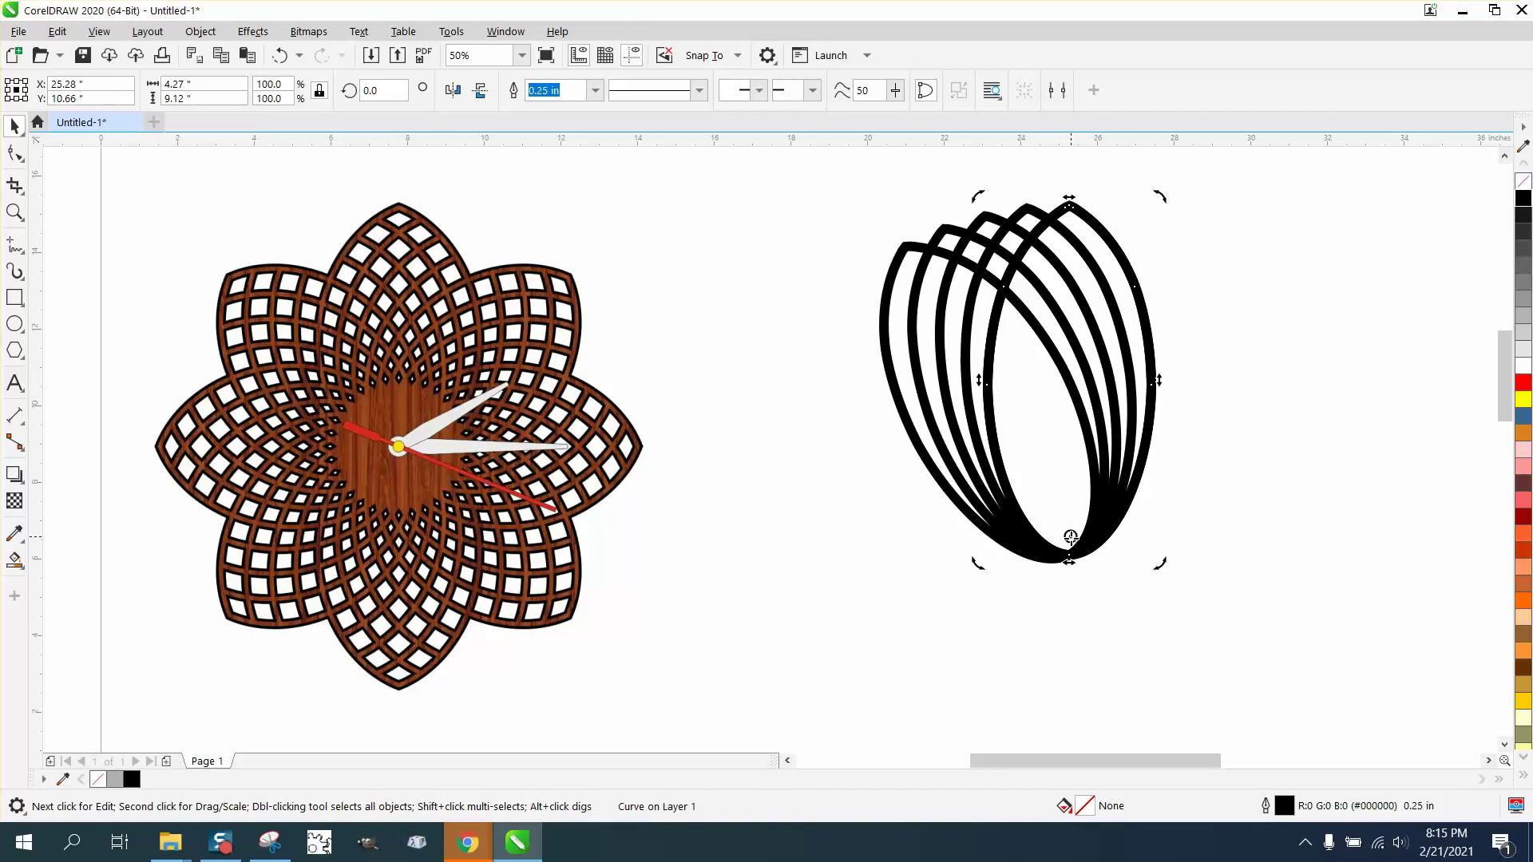
drag(1069, 554, 1069, 554)
click(375, 90)
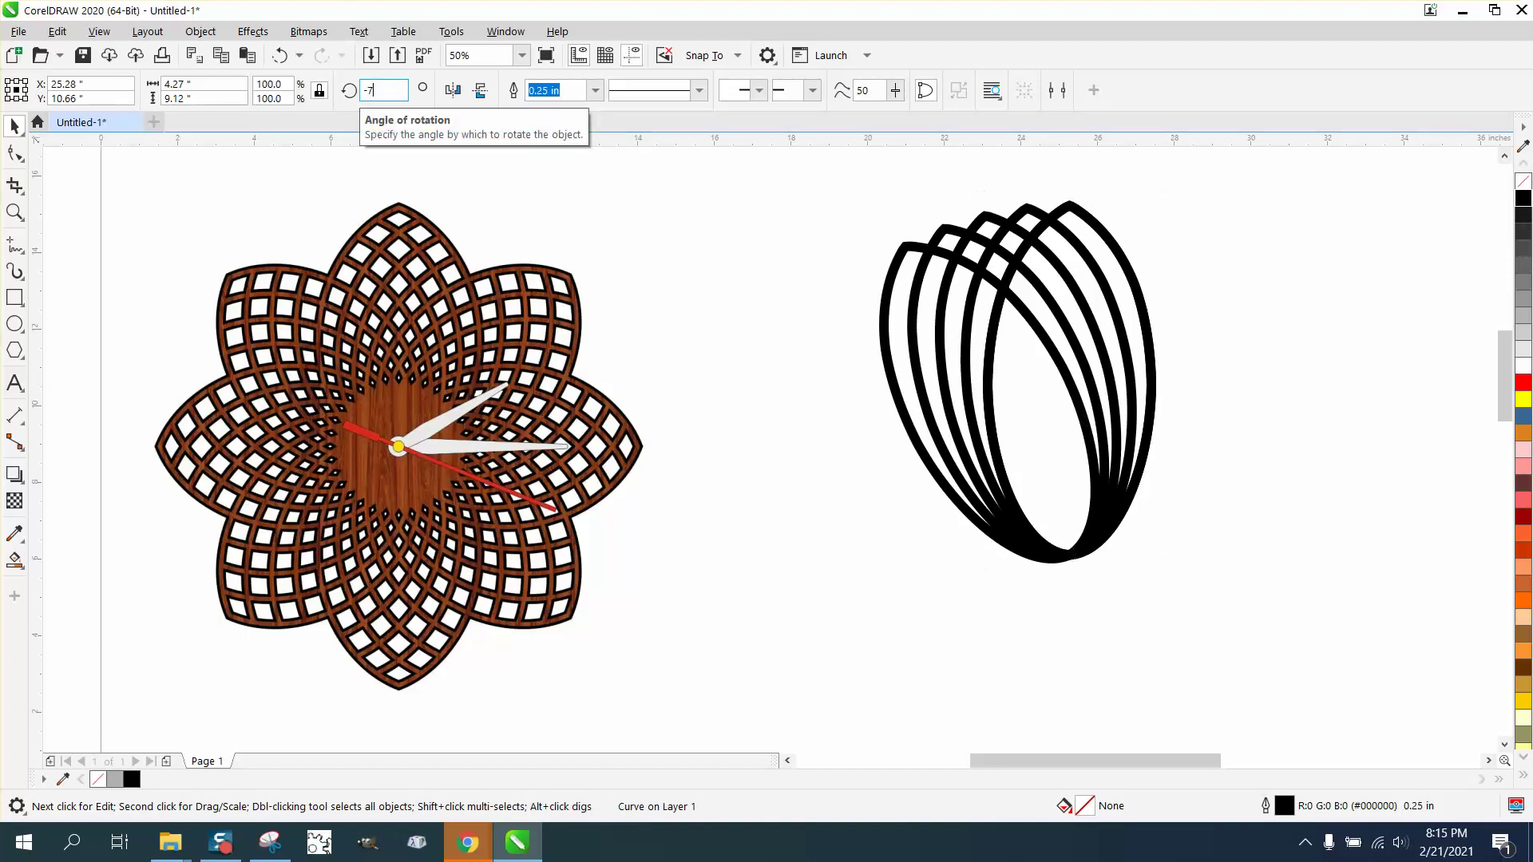
text(-7)
key(Return)
key(ctrl+r)
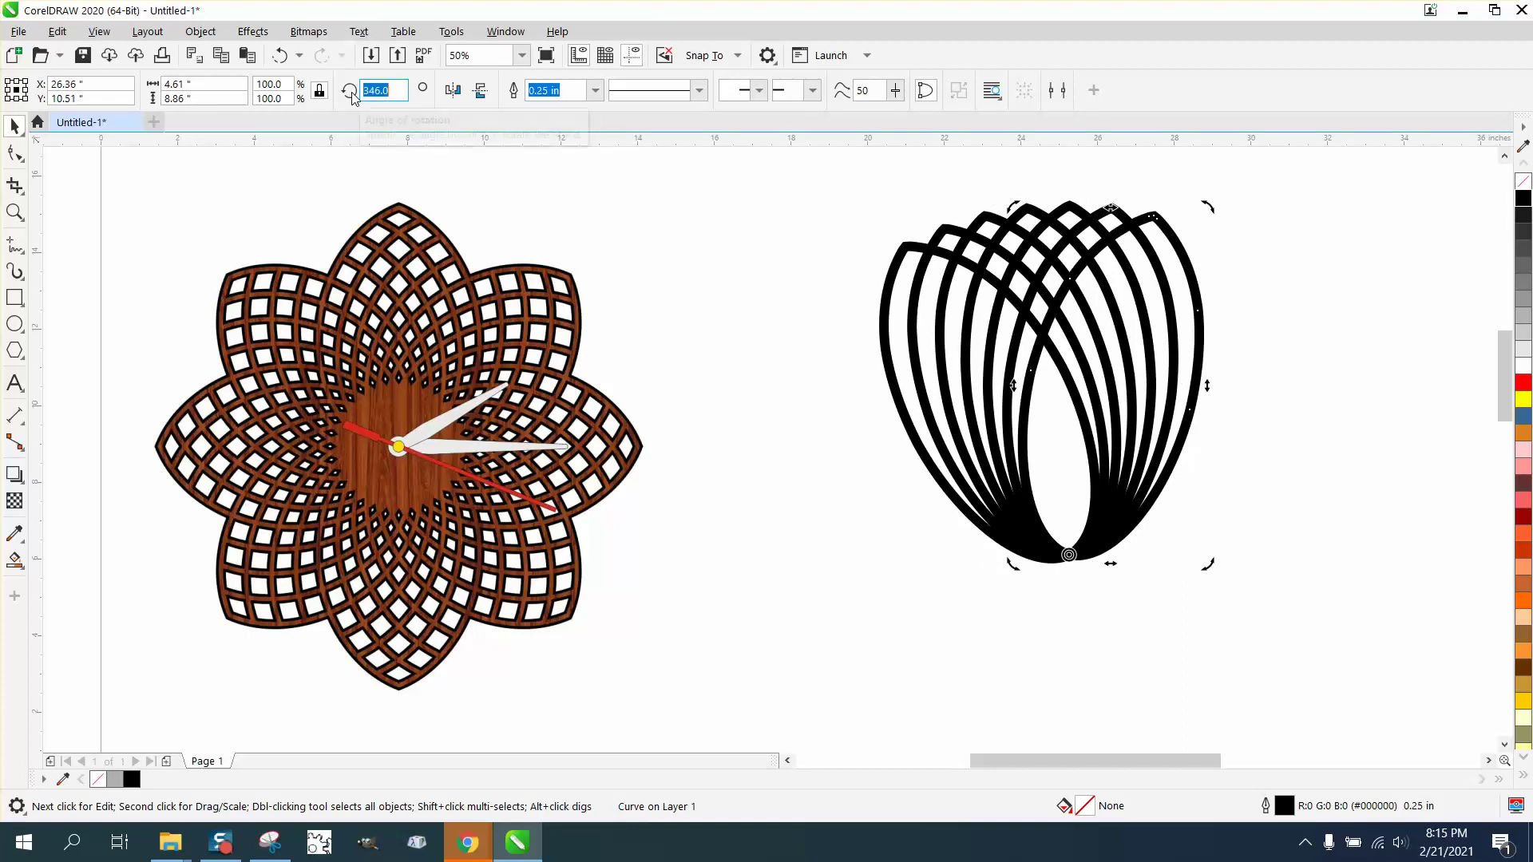
click(405, 90)
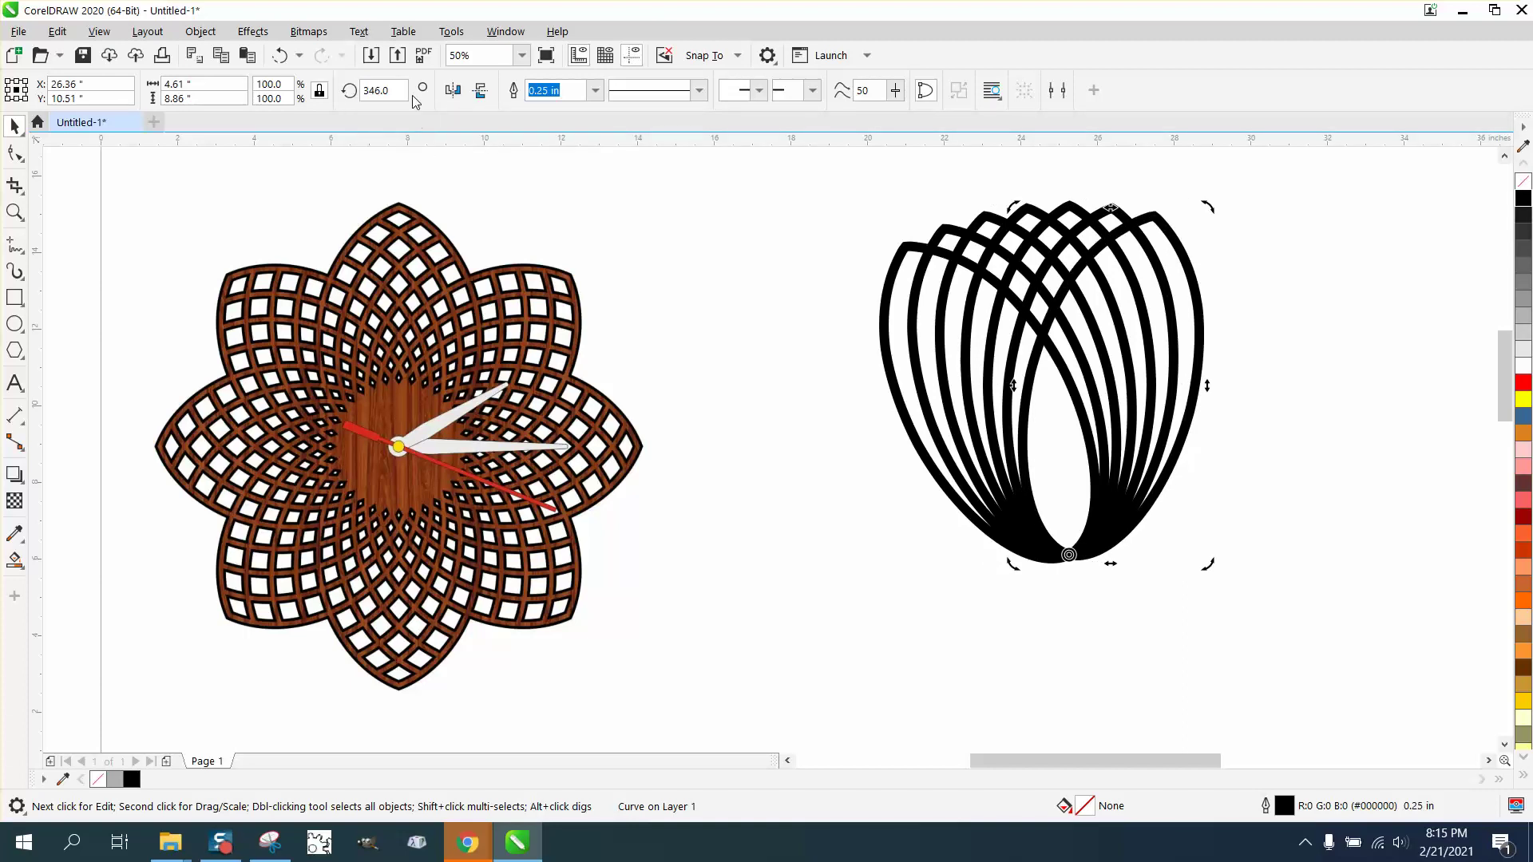
key(BackSpace)
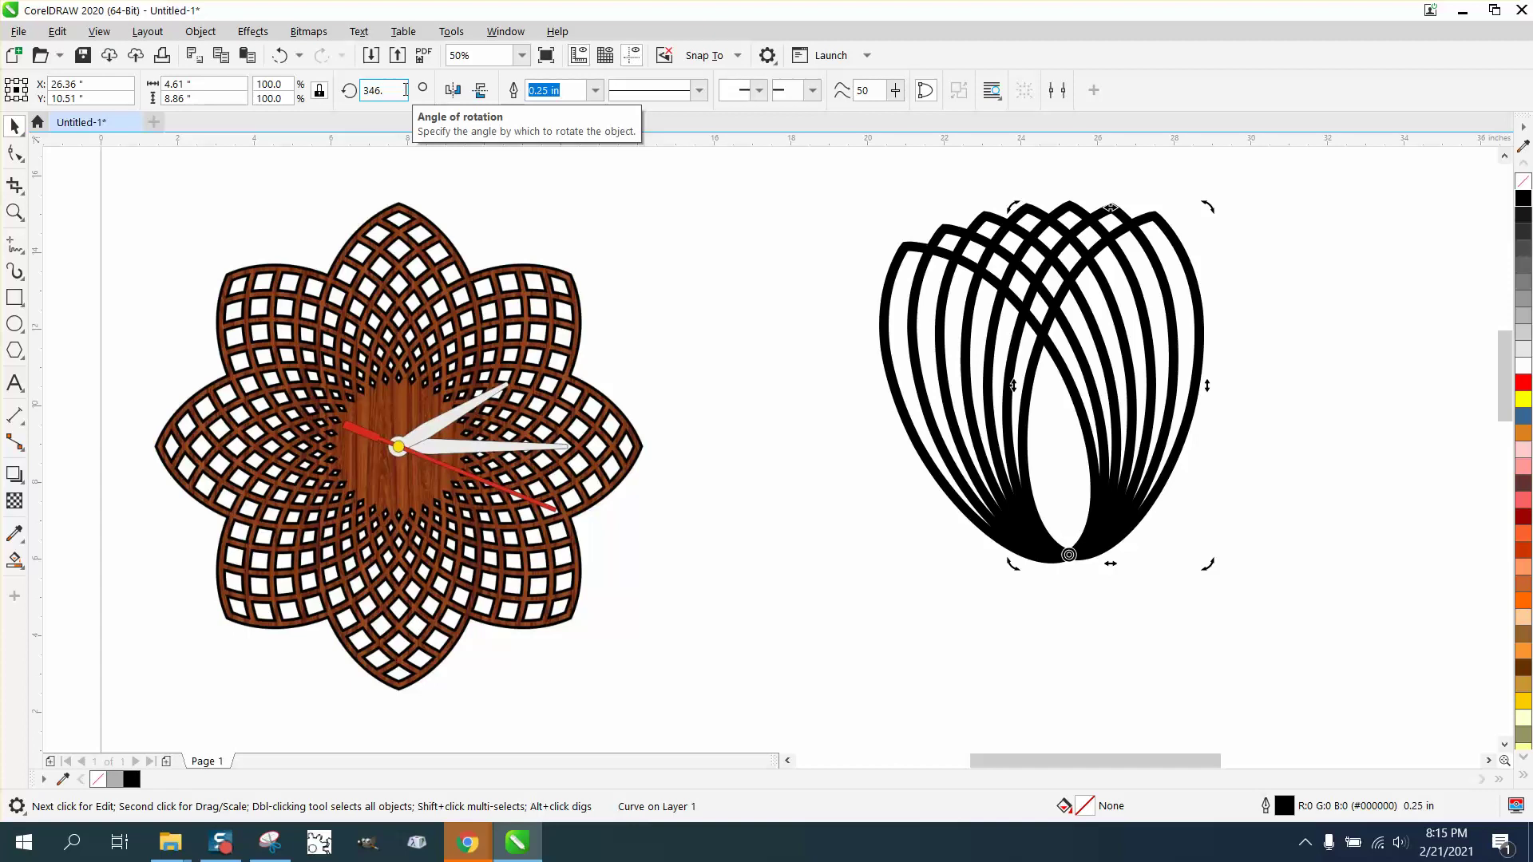
key(Return)
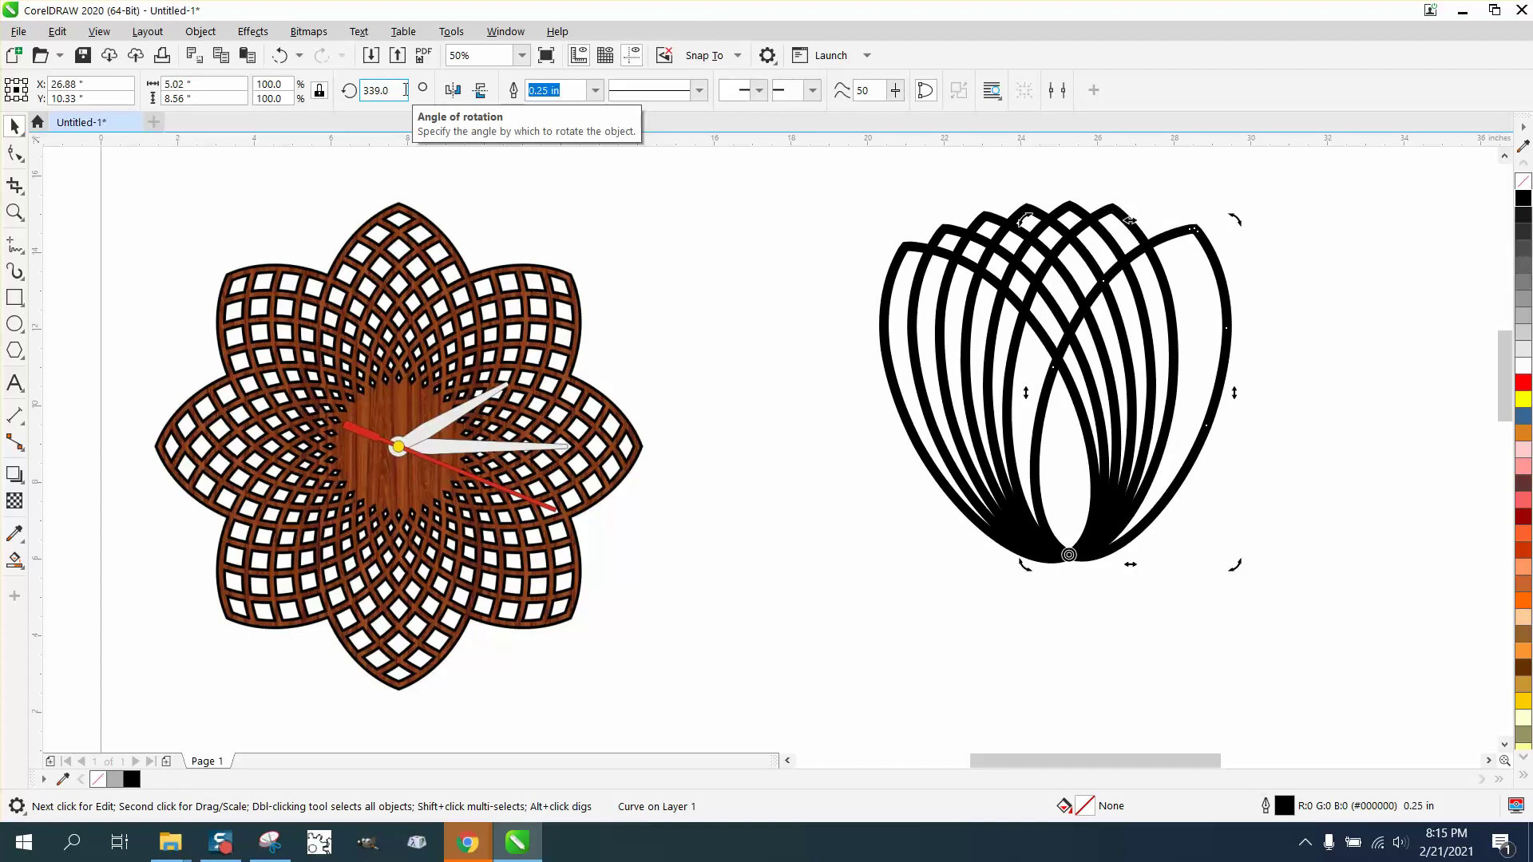
click(282, 56)
key(ctrl+shift+z)
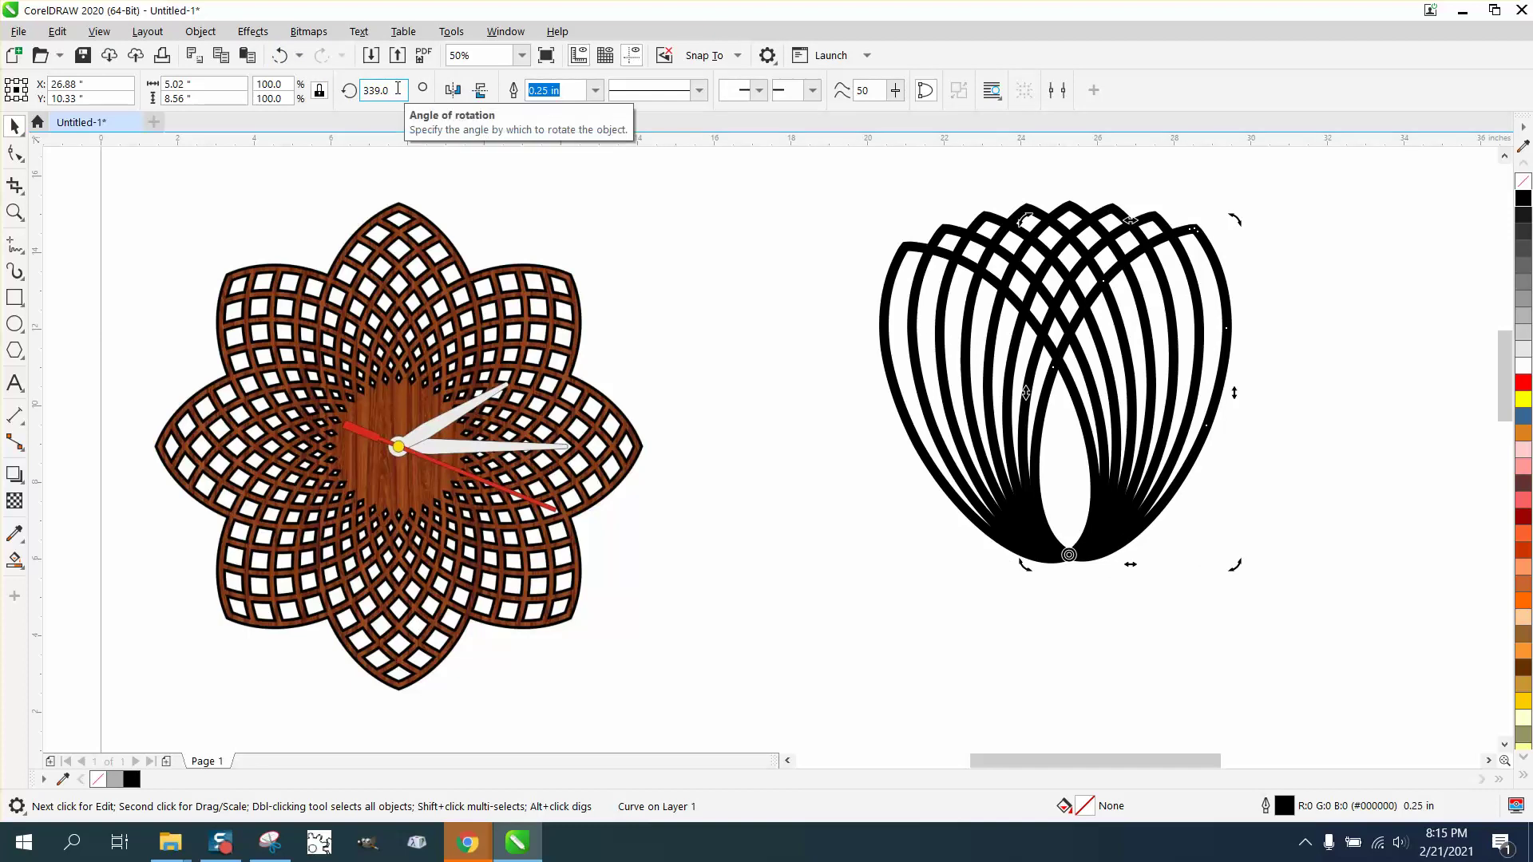
key(Return)
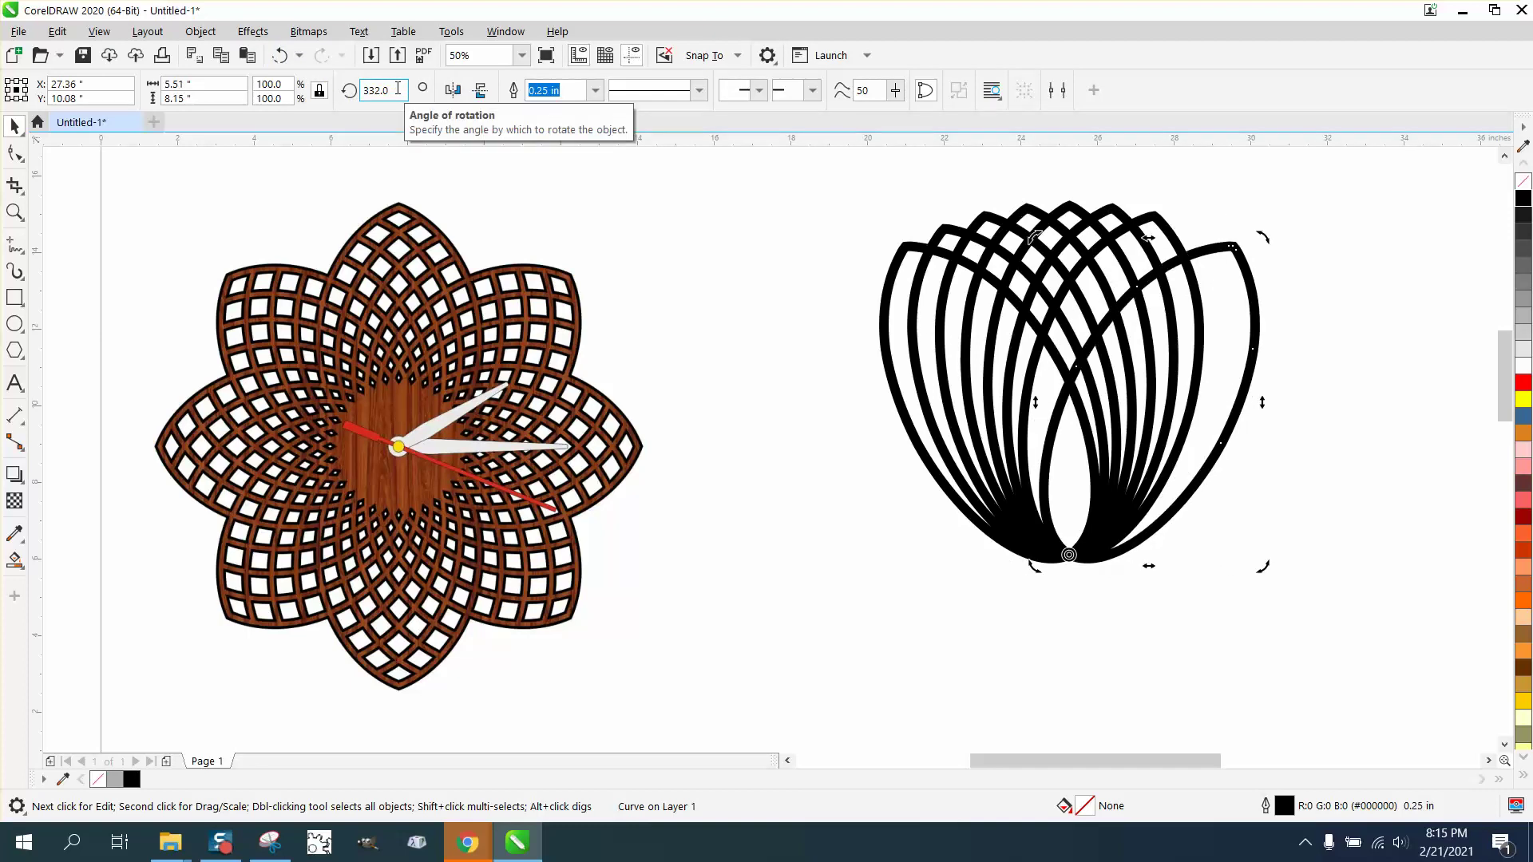
key(Delete)
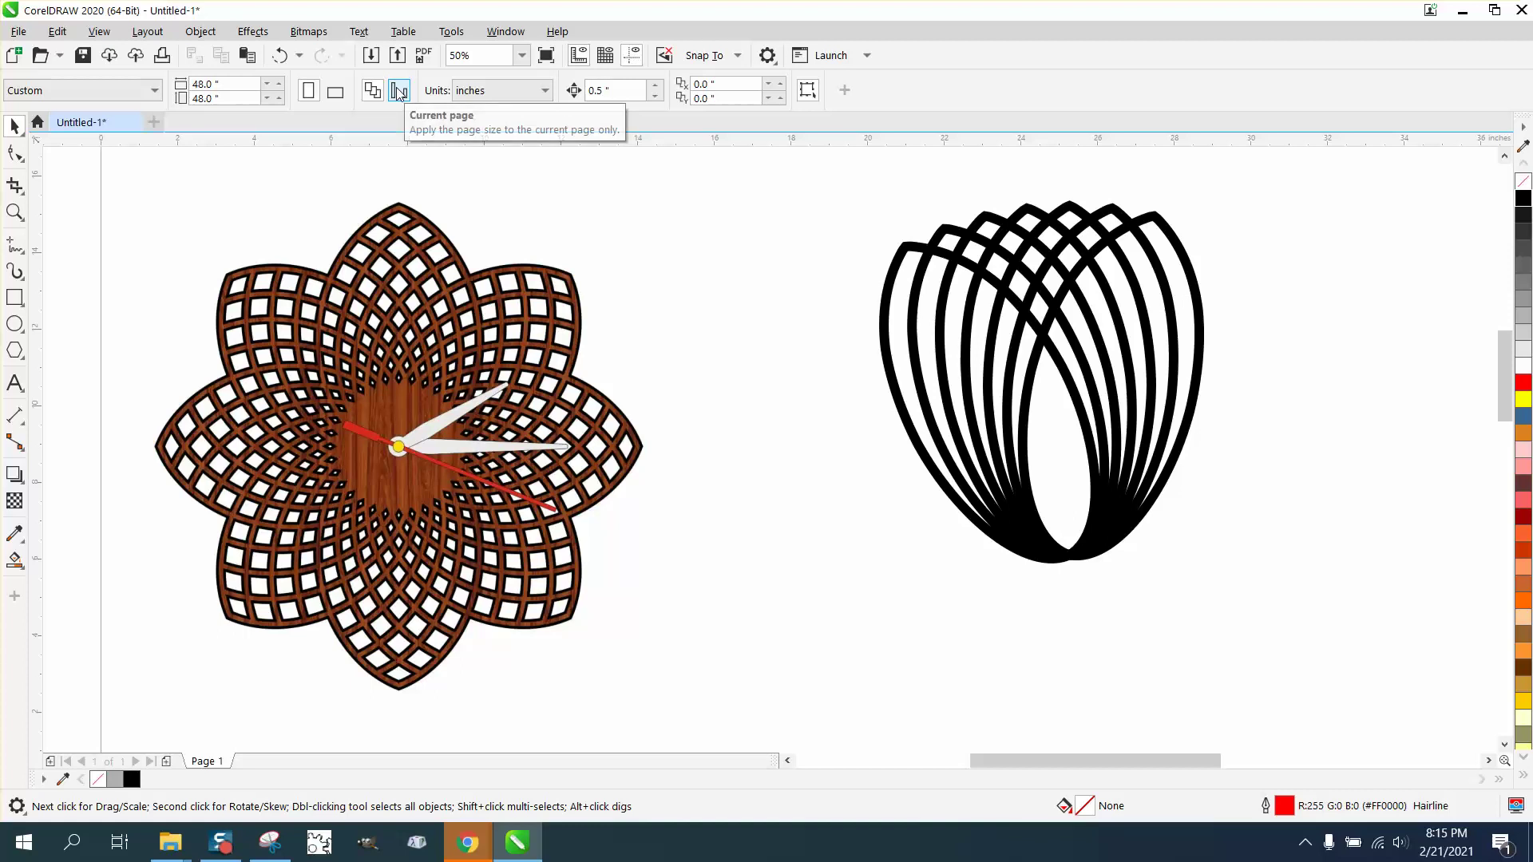
- Create two more clockwise petal copies from the 346-degree one in -7 degree increments, ending at 332 degrees
click(1160, 223)
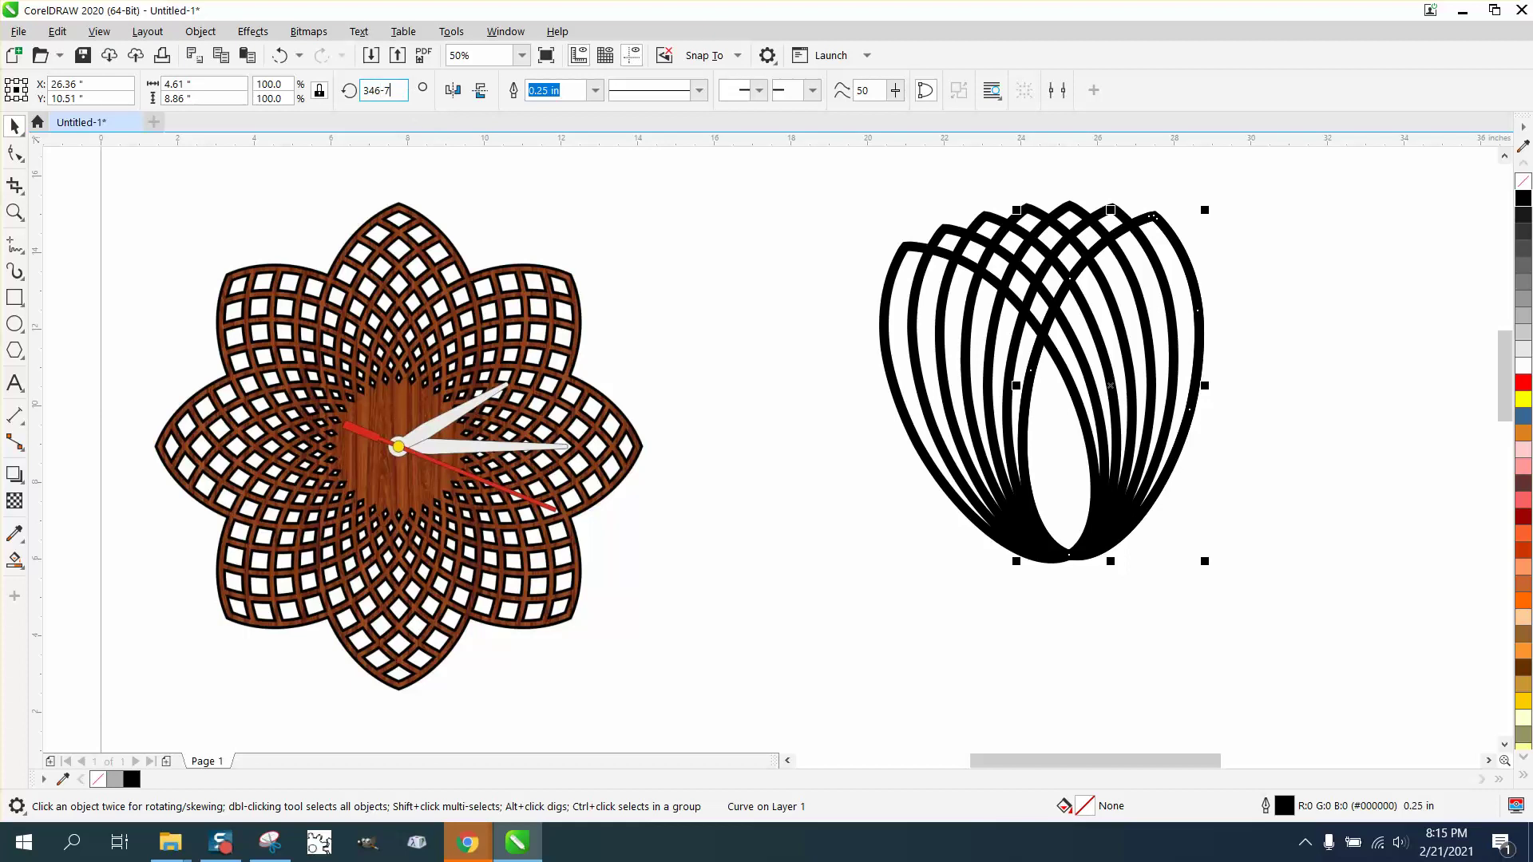
key(Return)
text(-7)
key(Return)
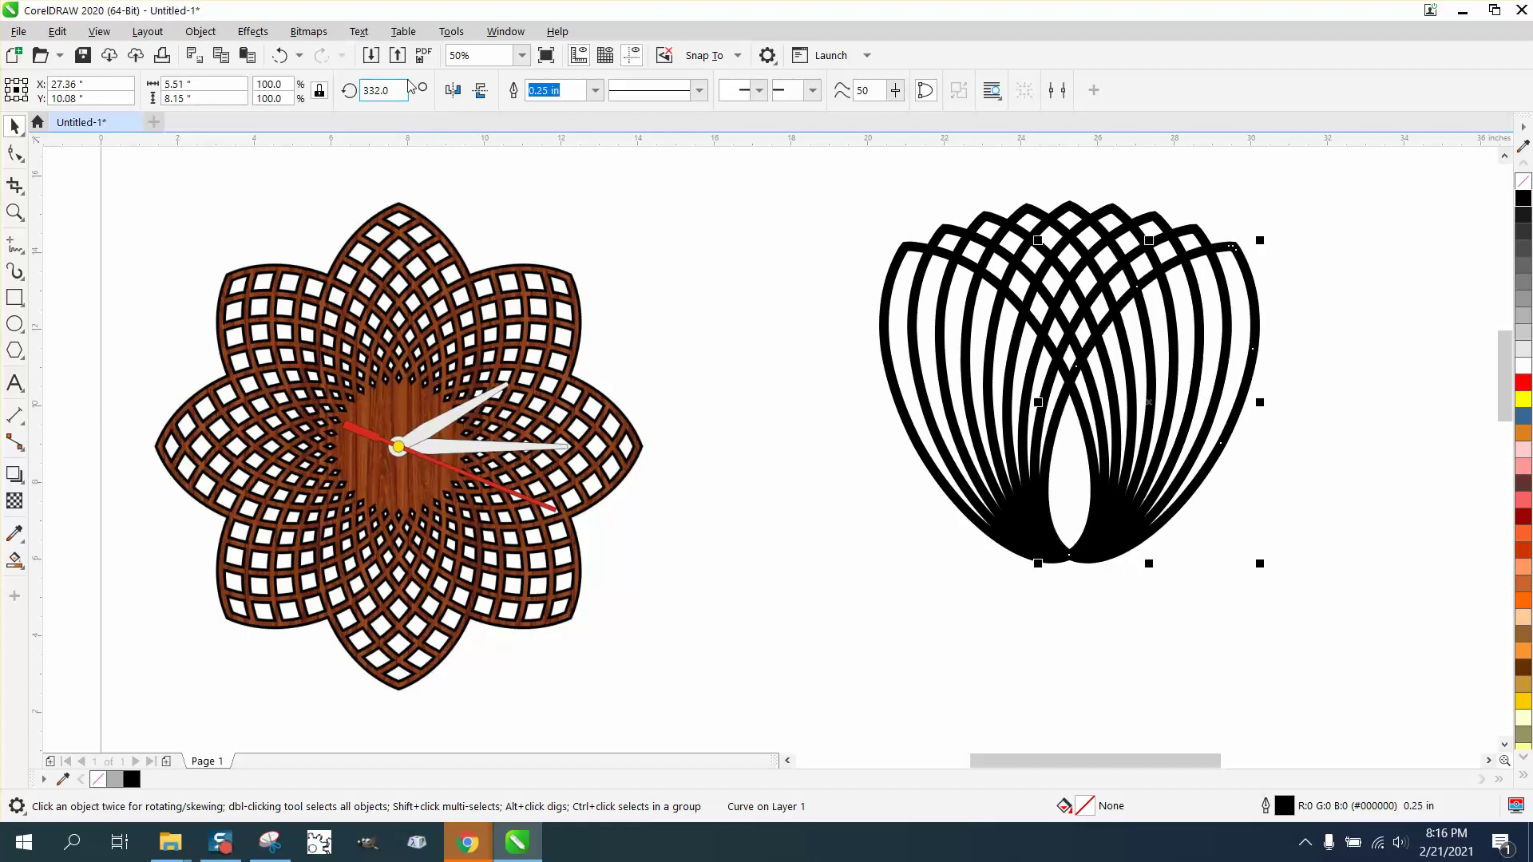
- Colour the centre petal's outline red and set the outline width of all nine petals to Hairline
right_click(1522, 384)
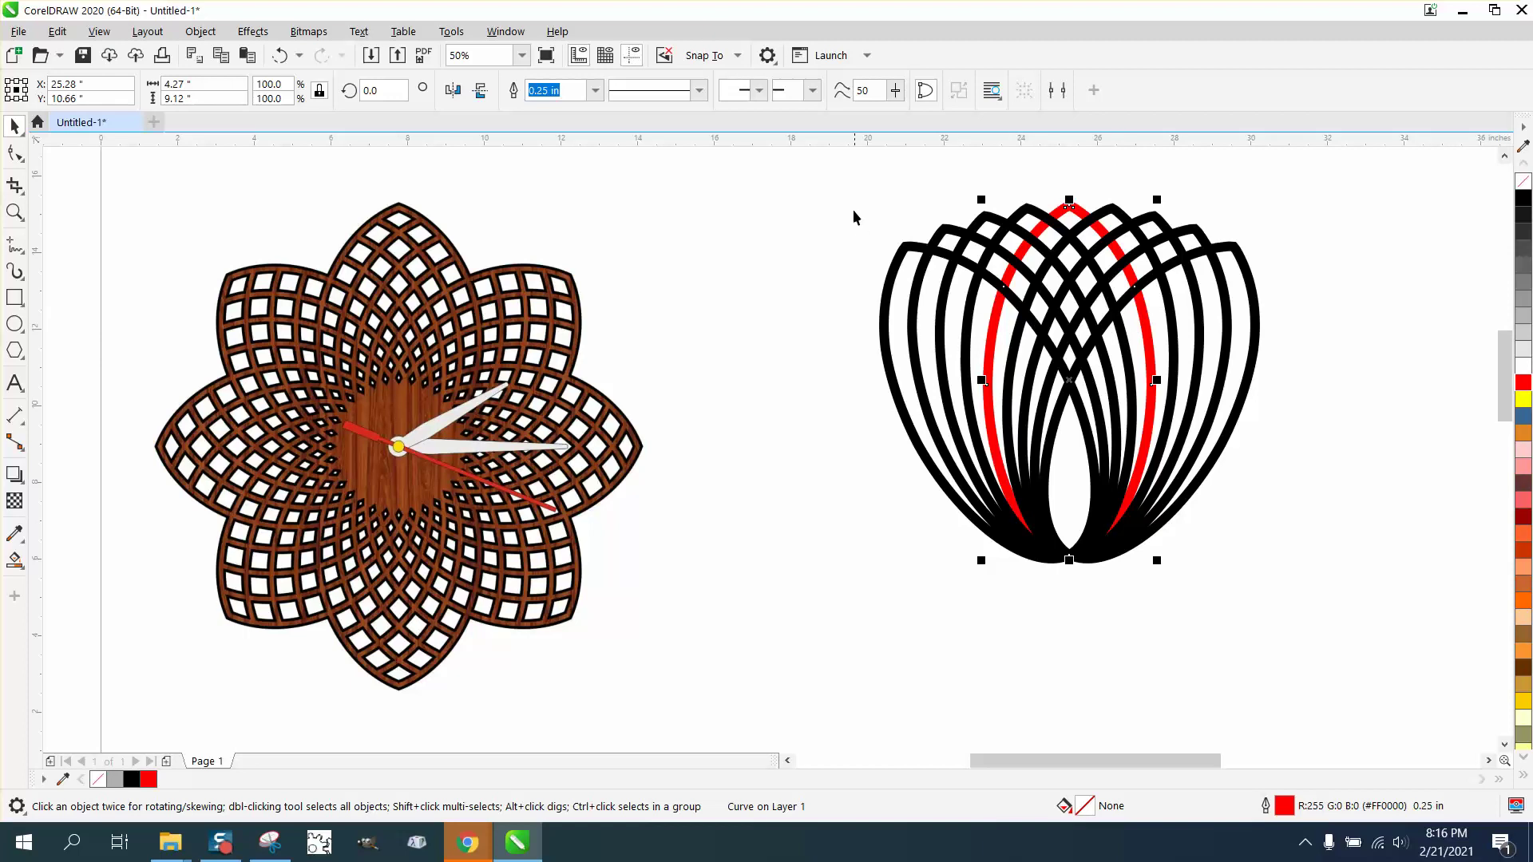
drag(848, 184, 1372, 582)
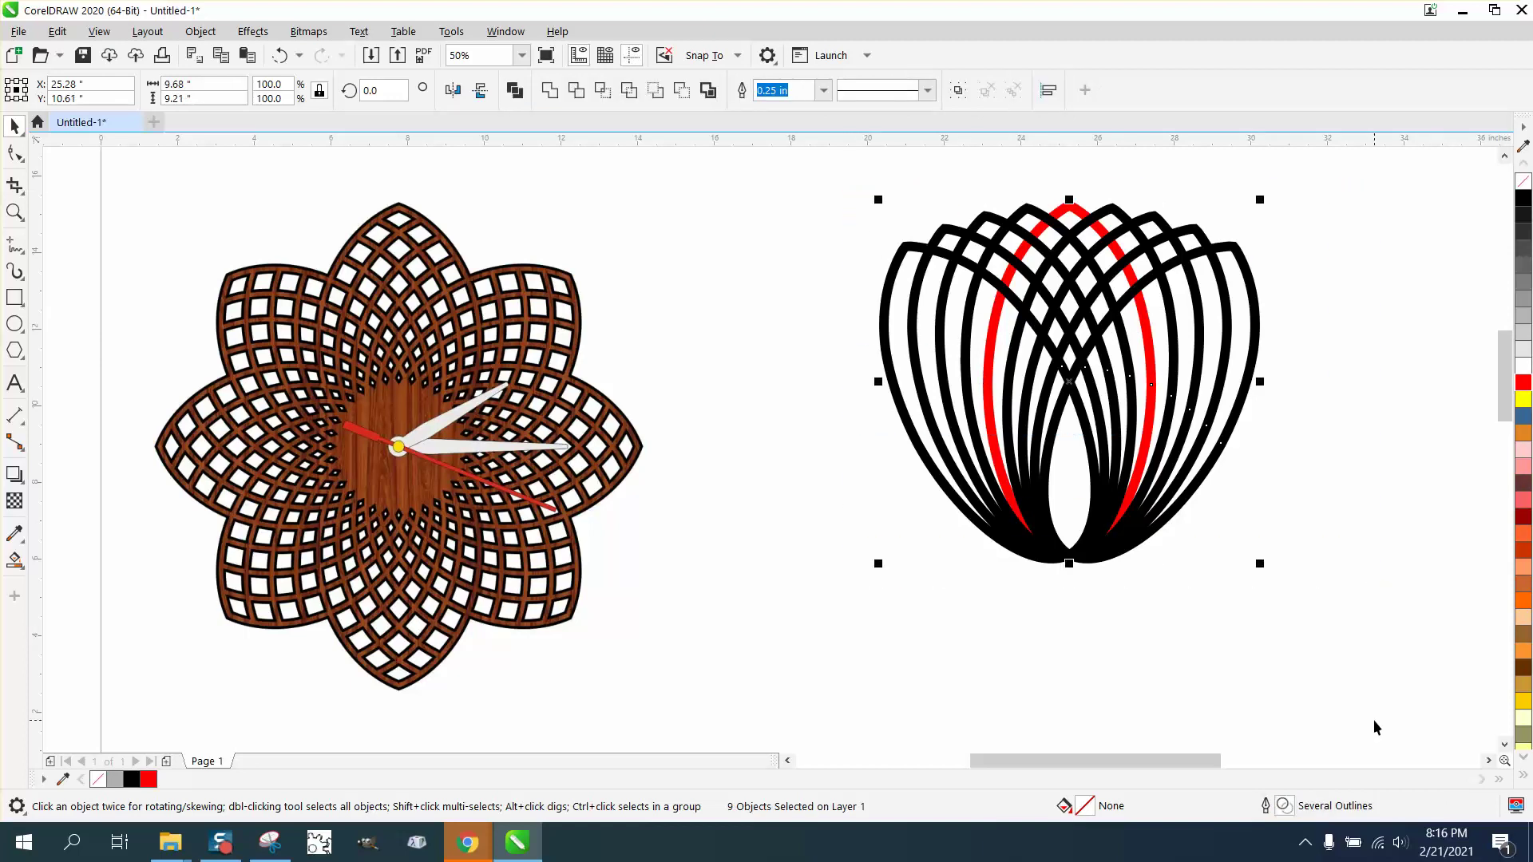
double_click(1283, 806)
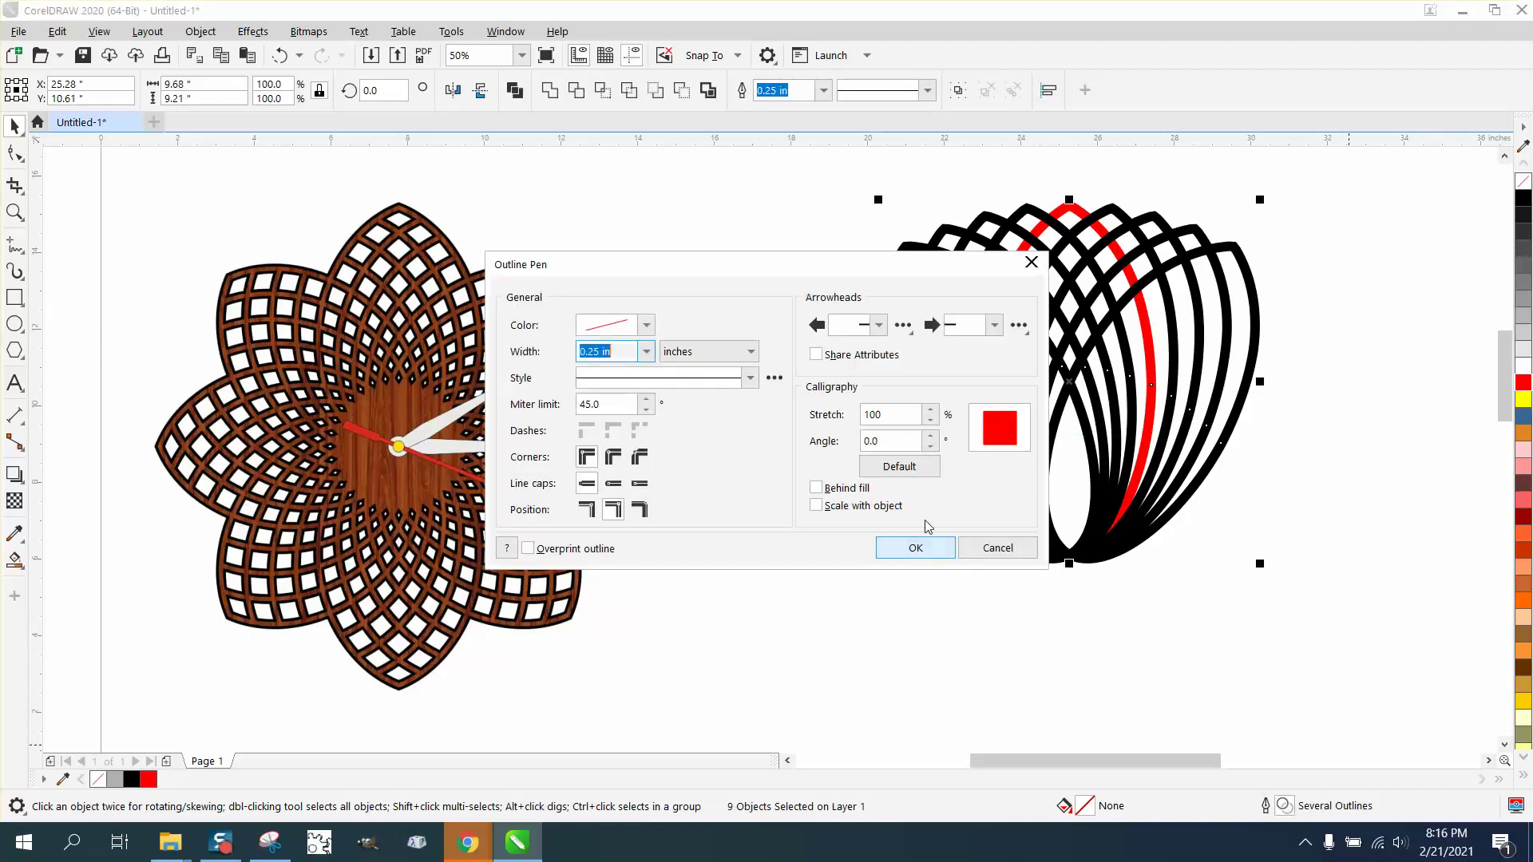
click(646, 351)
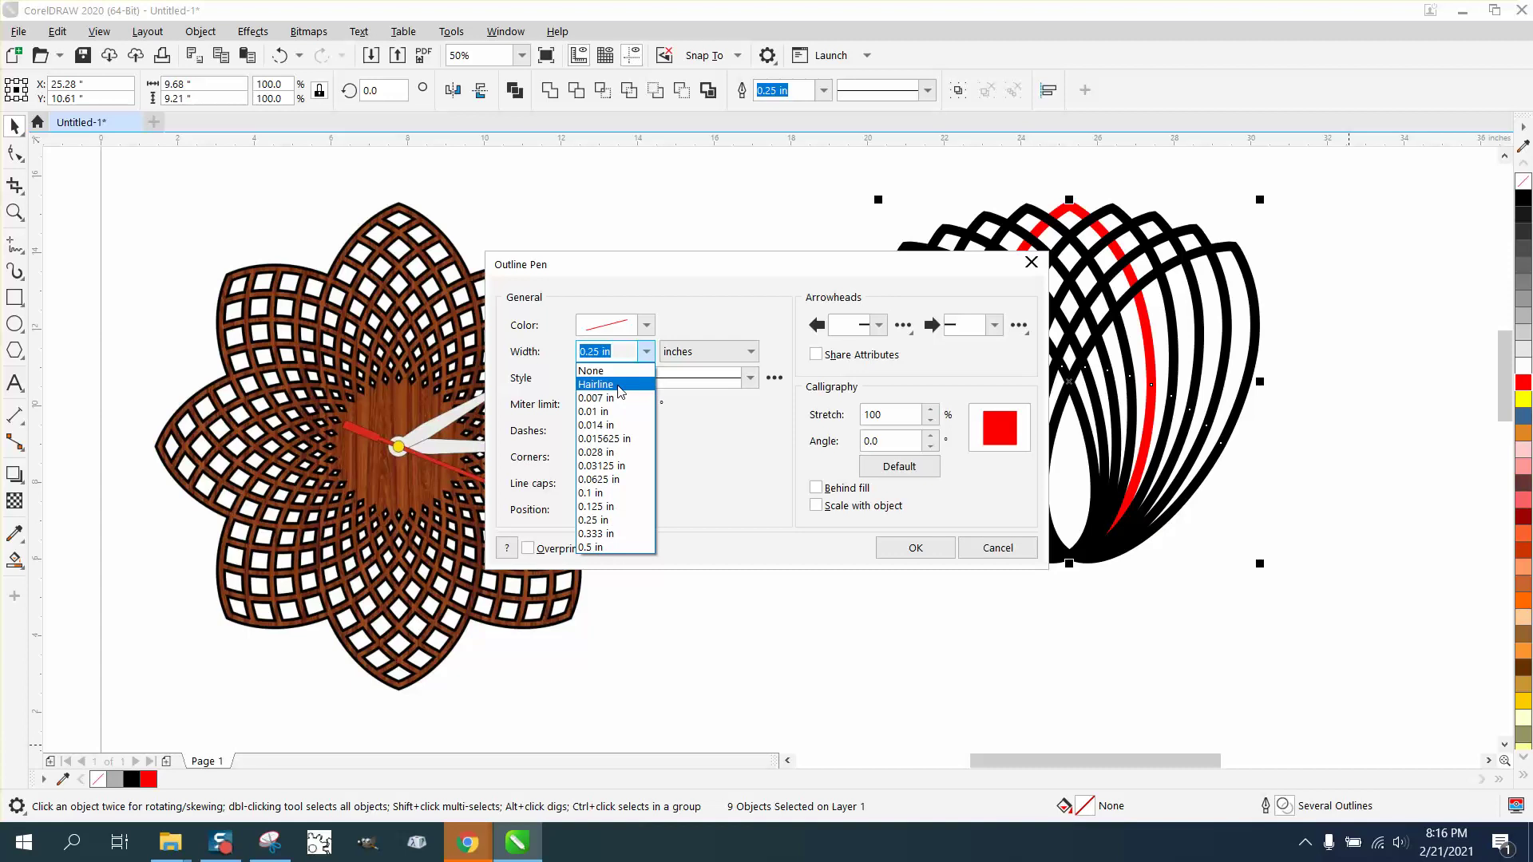
click(619, 385)
click(915, 548)
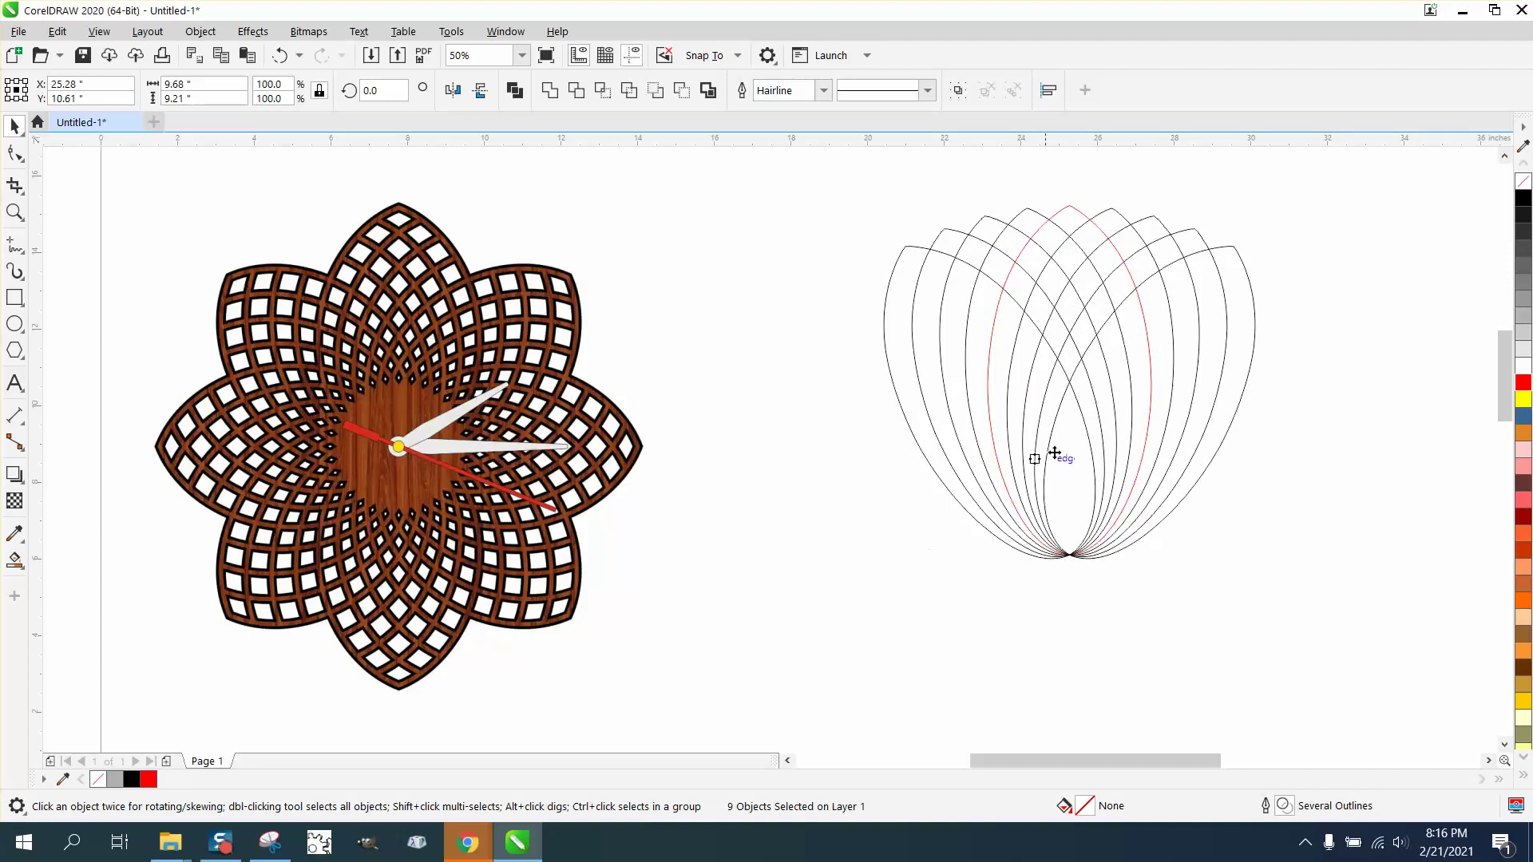
- Remove the petal curve segments lying outside the red petal on its left side with Virtual Segment Delete
click(14, 212)
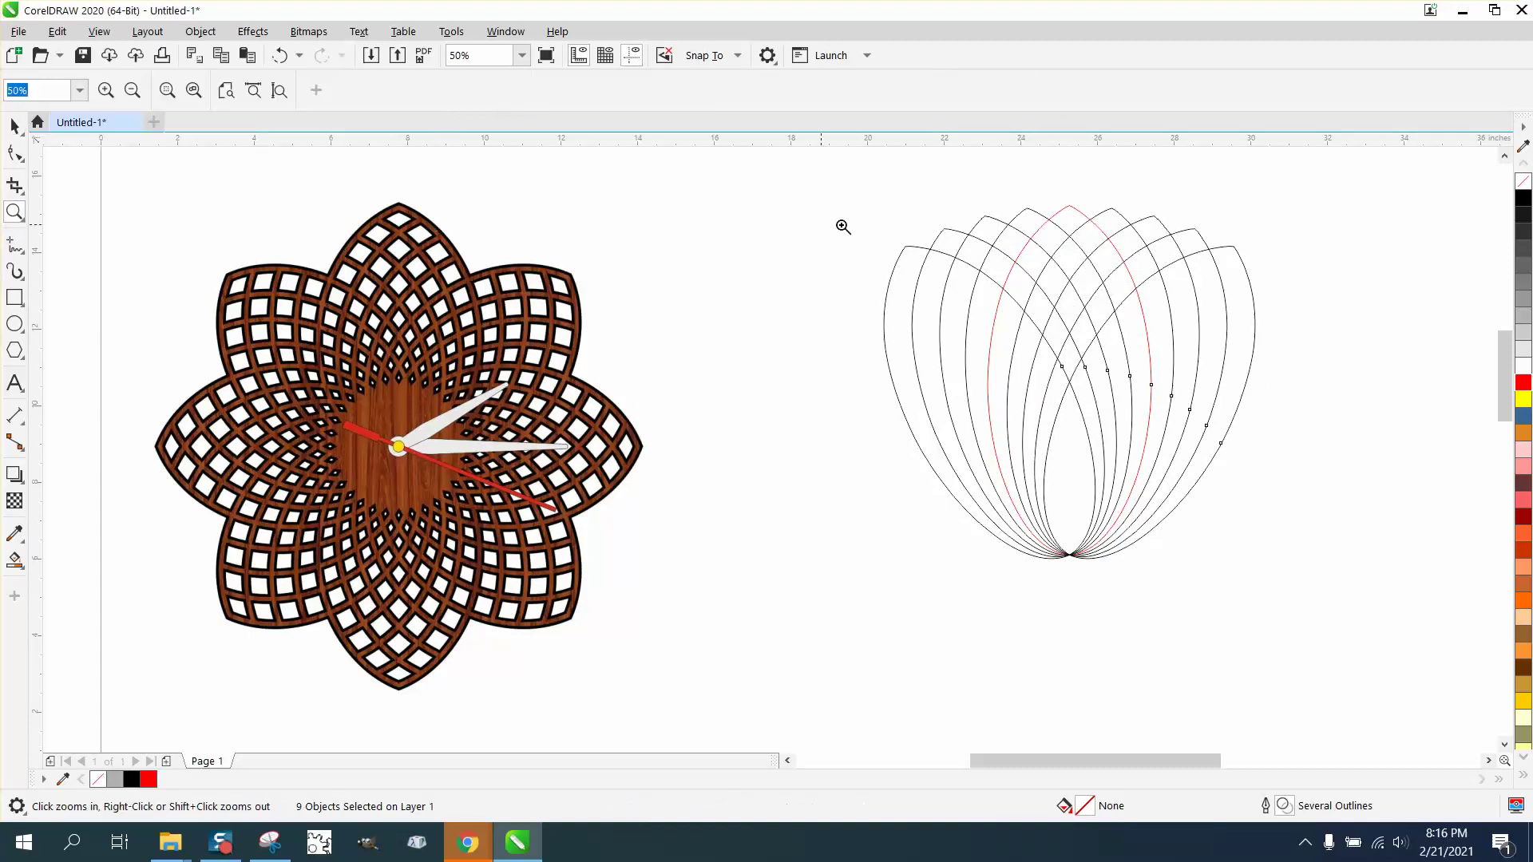
drag(845, 195, 1521, 559)
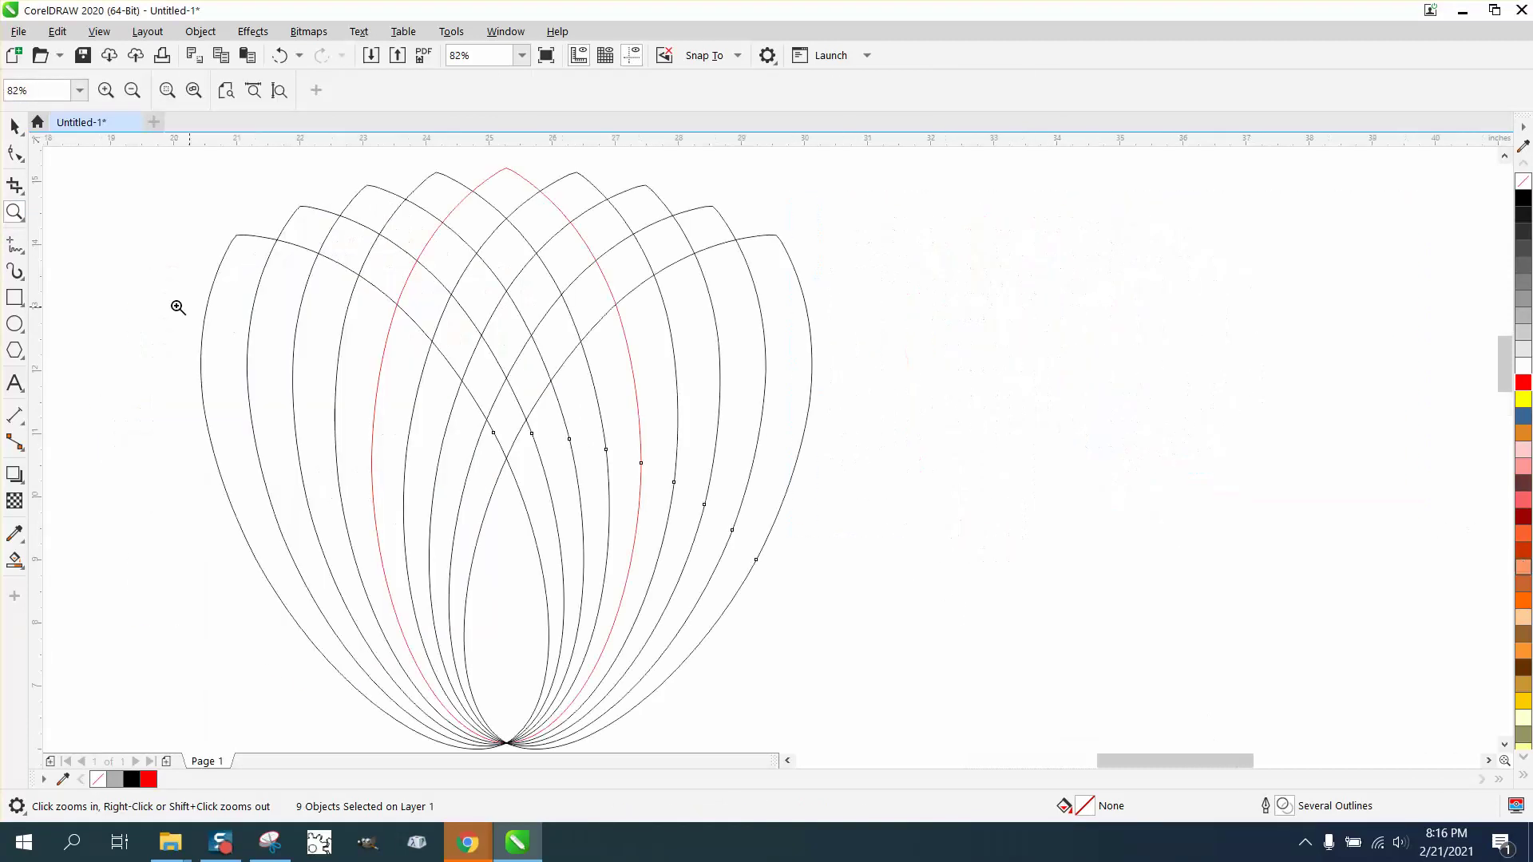
click(20, 195)
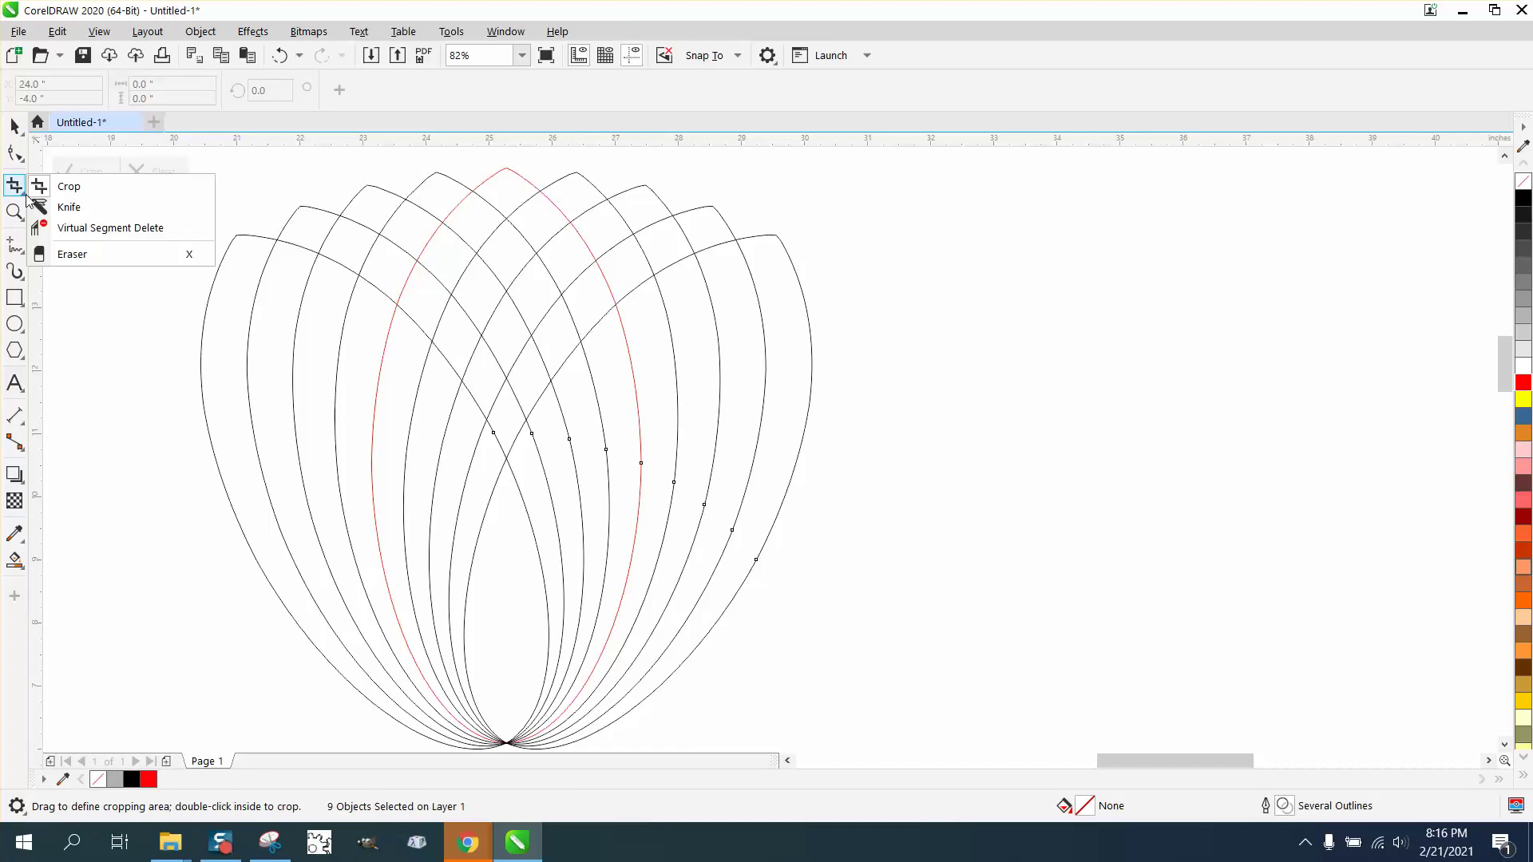
click(68, 229)
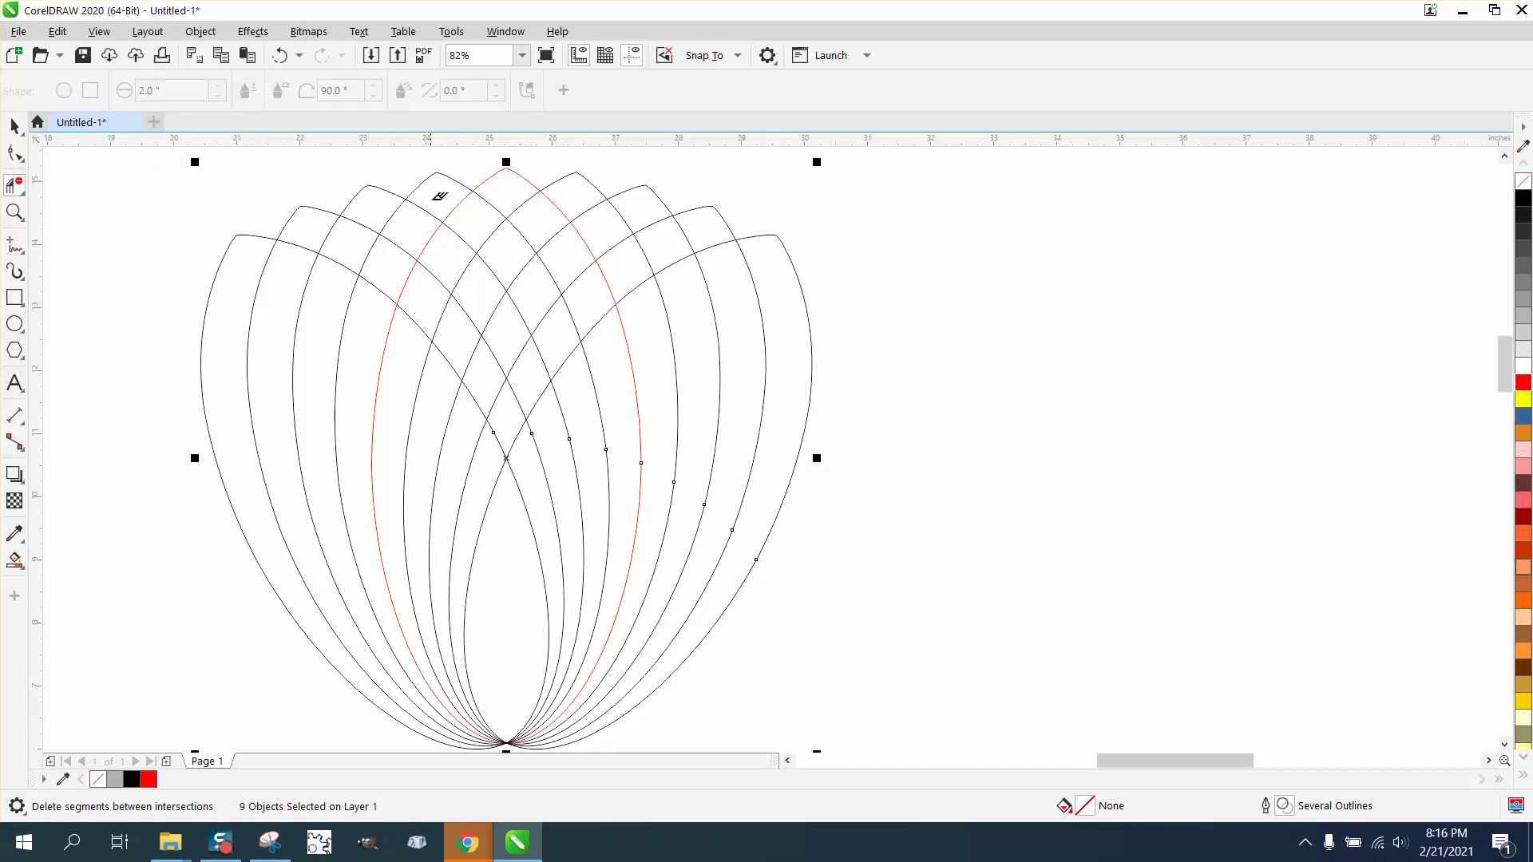
click(414, 205)
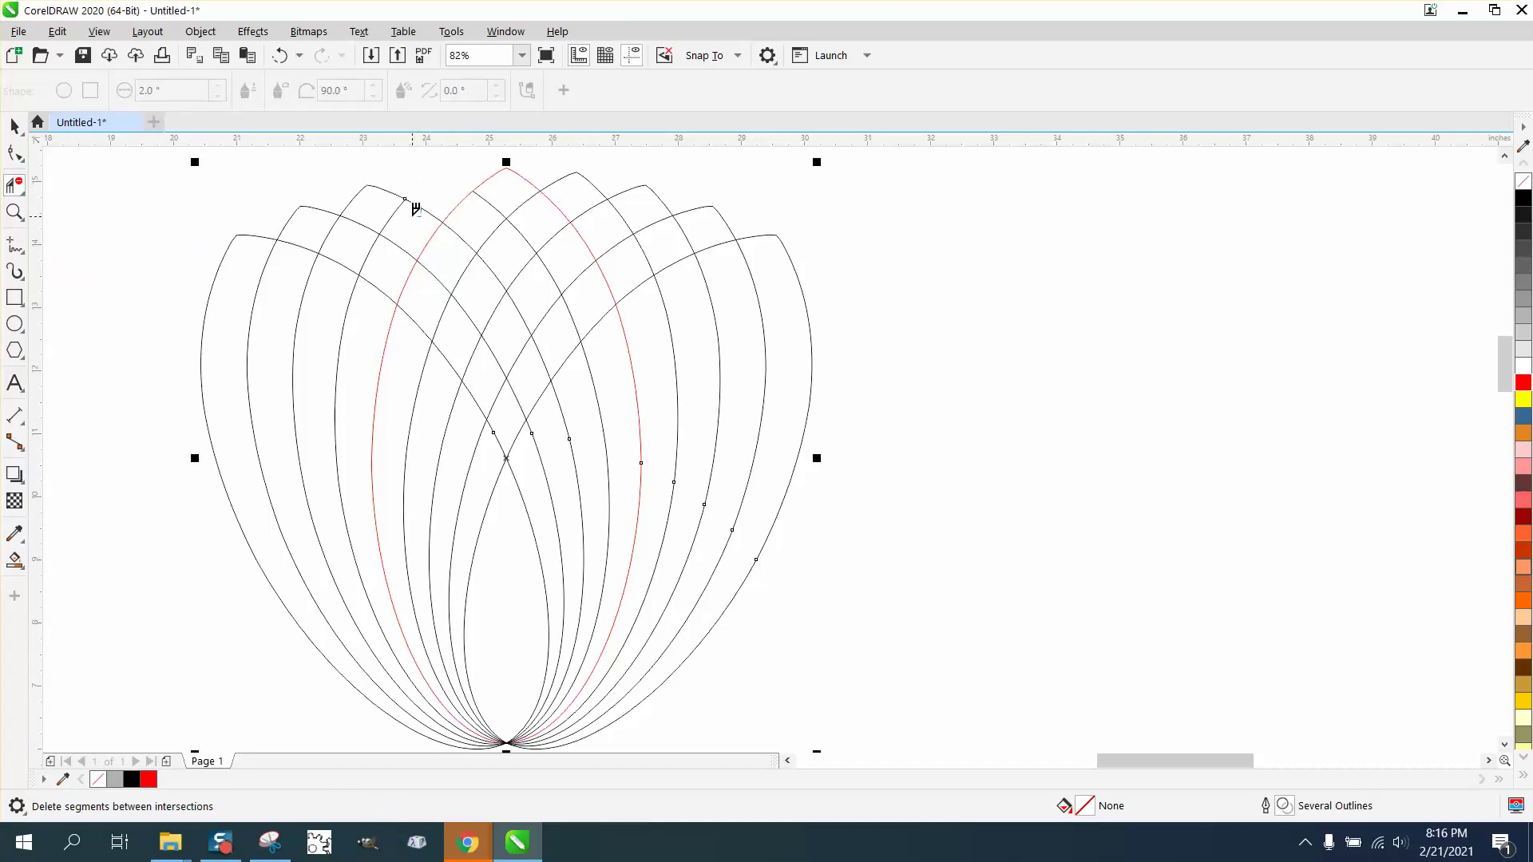
click(357, 212)
click(284, 263)
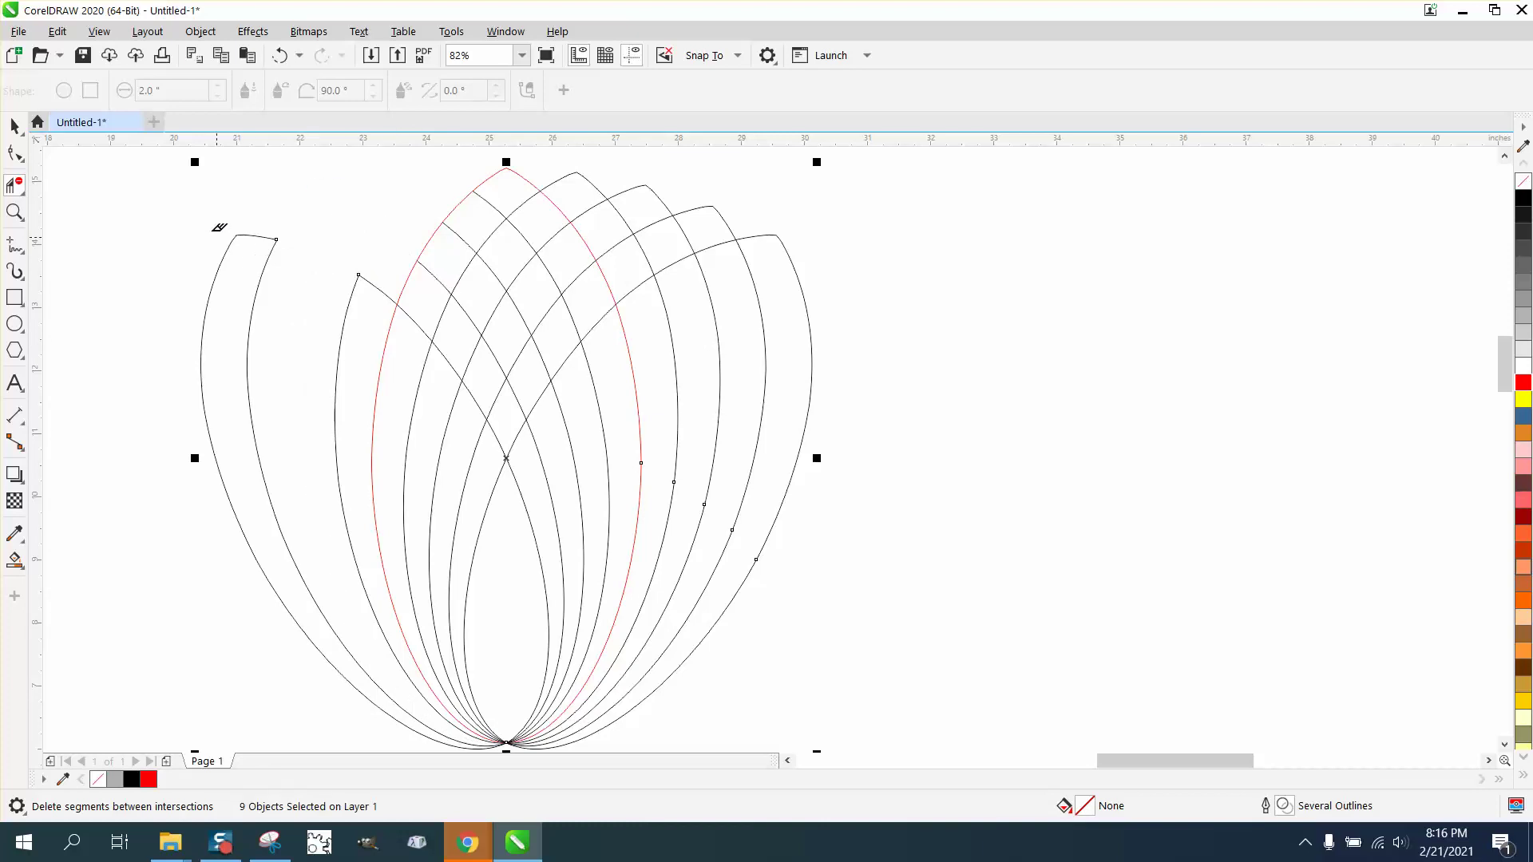
click(217, 241)
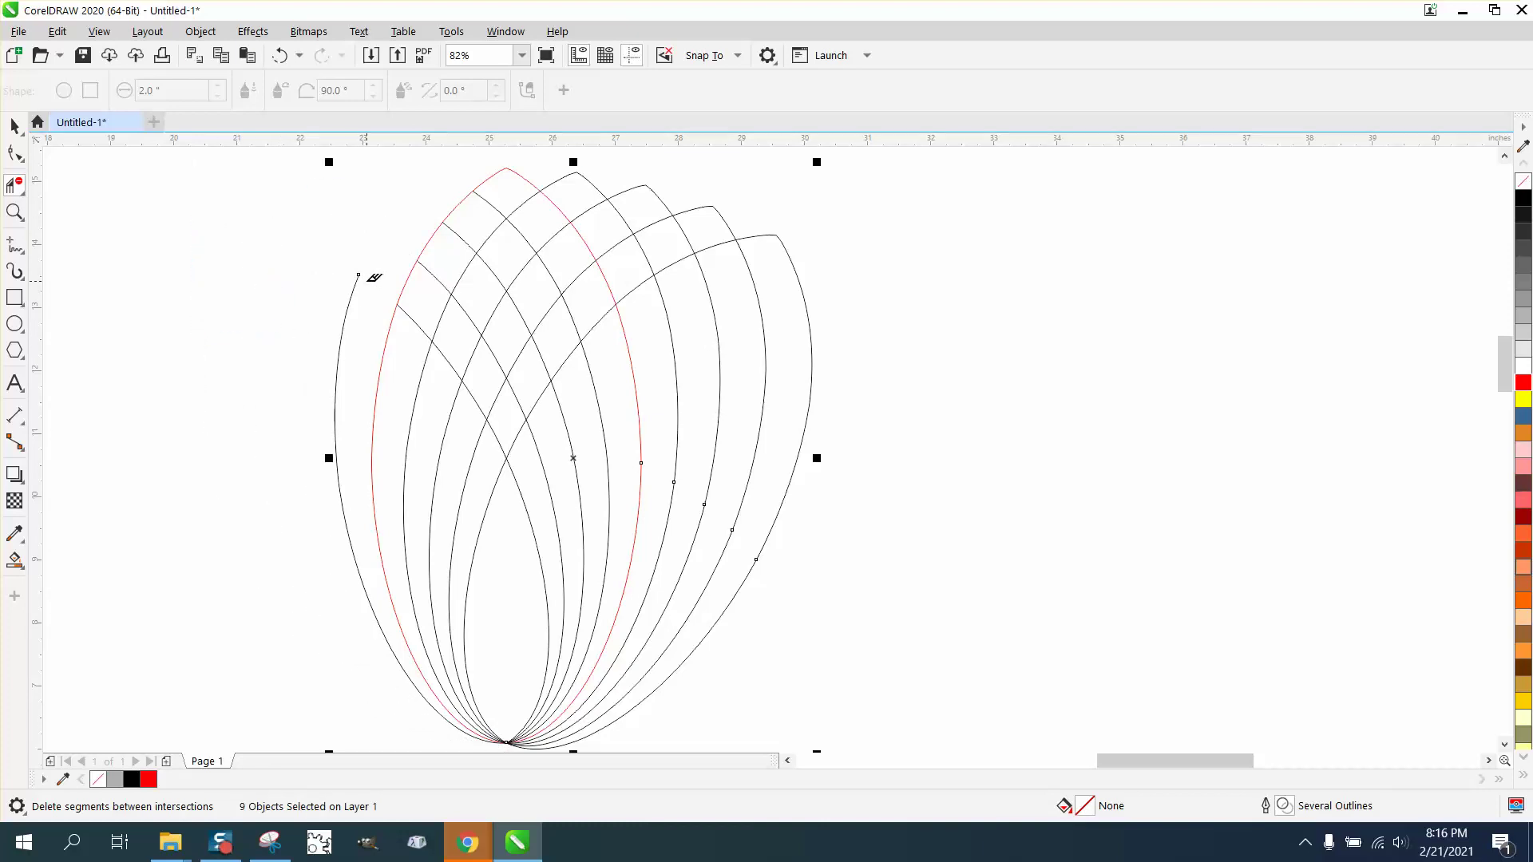
click(344, 326)
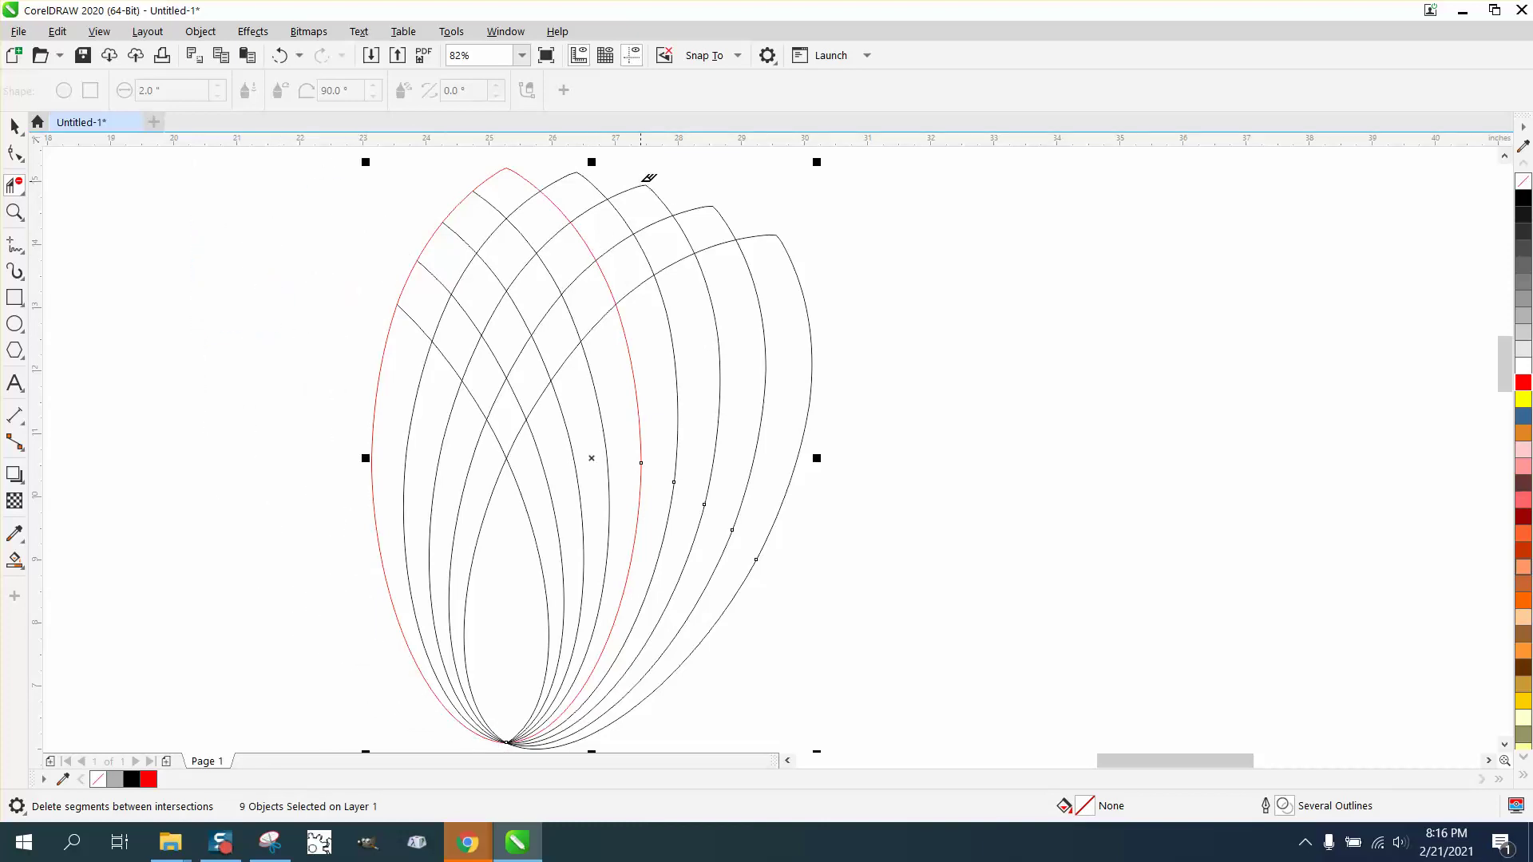
- Delete the petal curve segments extending beyond the red petal's right side
click(602, 188)
click(619, 195)
drag(608, 189, 763, 262)
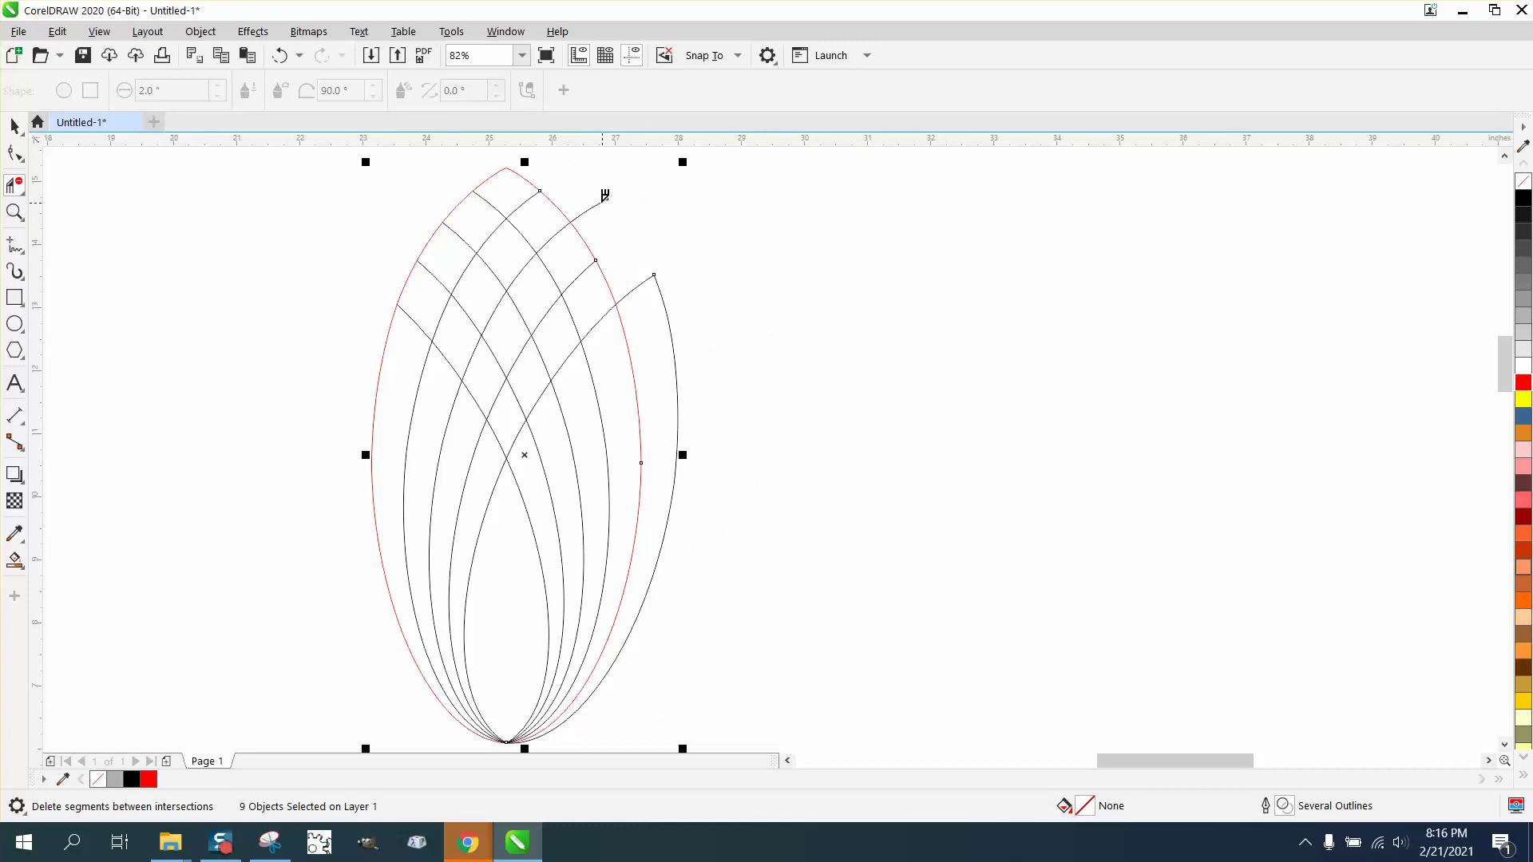
click(608, 201)
drag(615, 212, 695, 285)
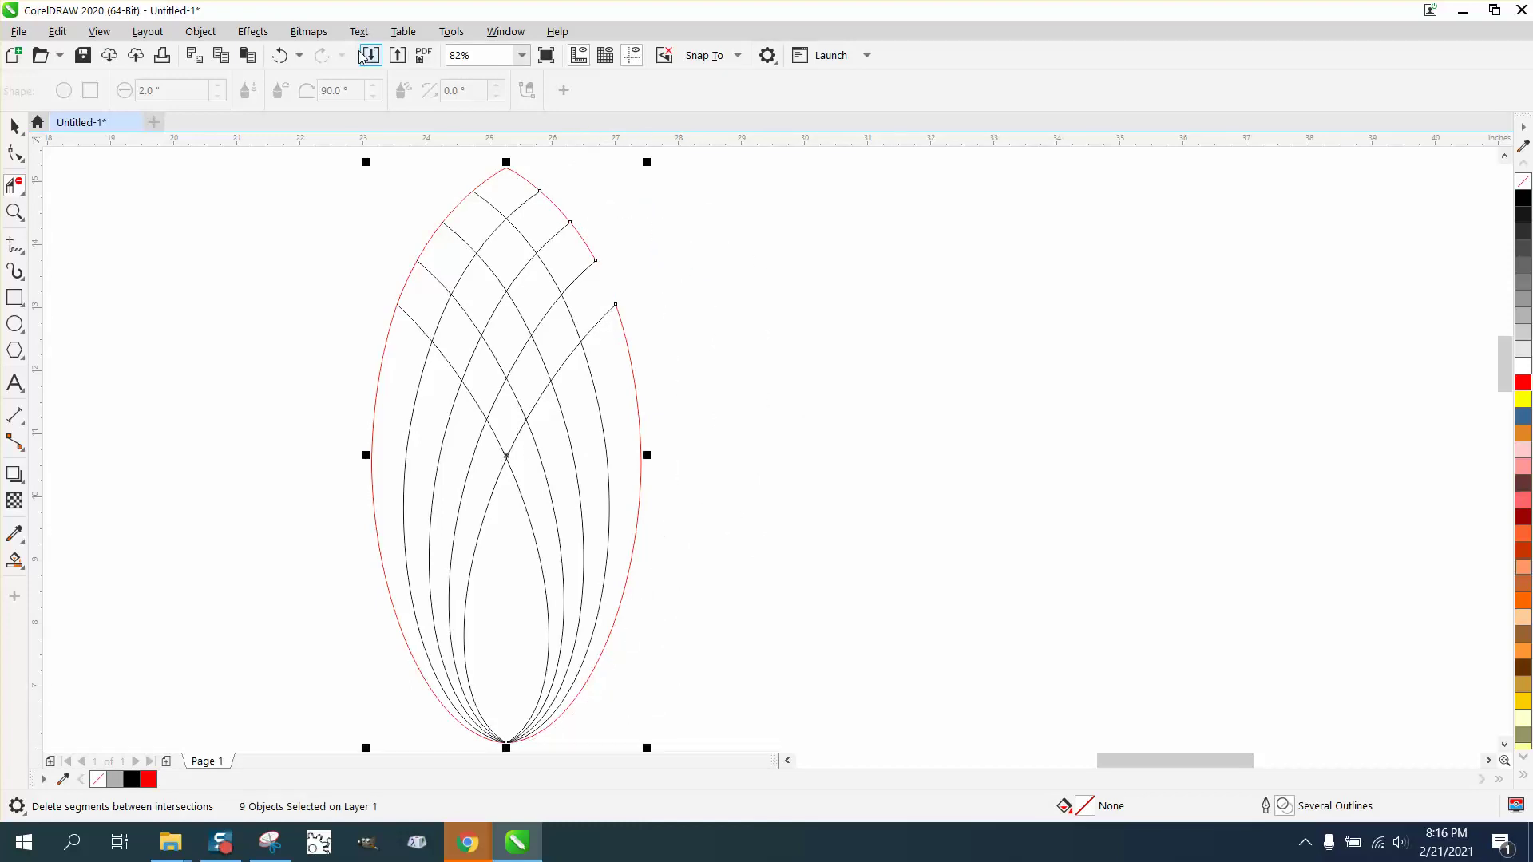
- Undo the deletion of the red outline segment and trim the remaining curve stub outside the red petal's right side
click(300, 55)
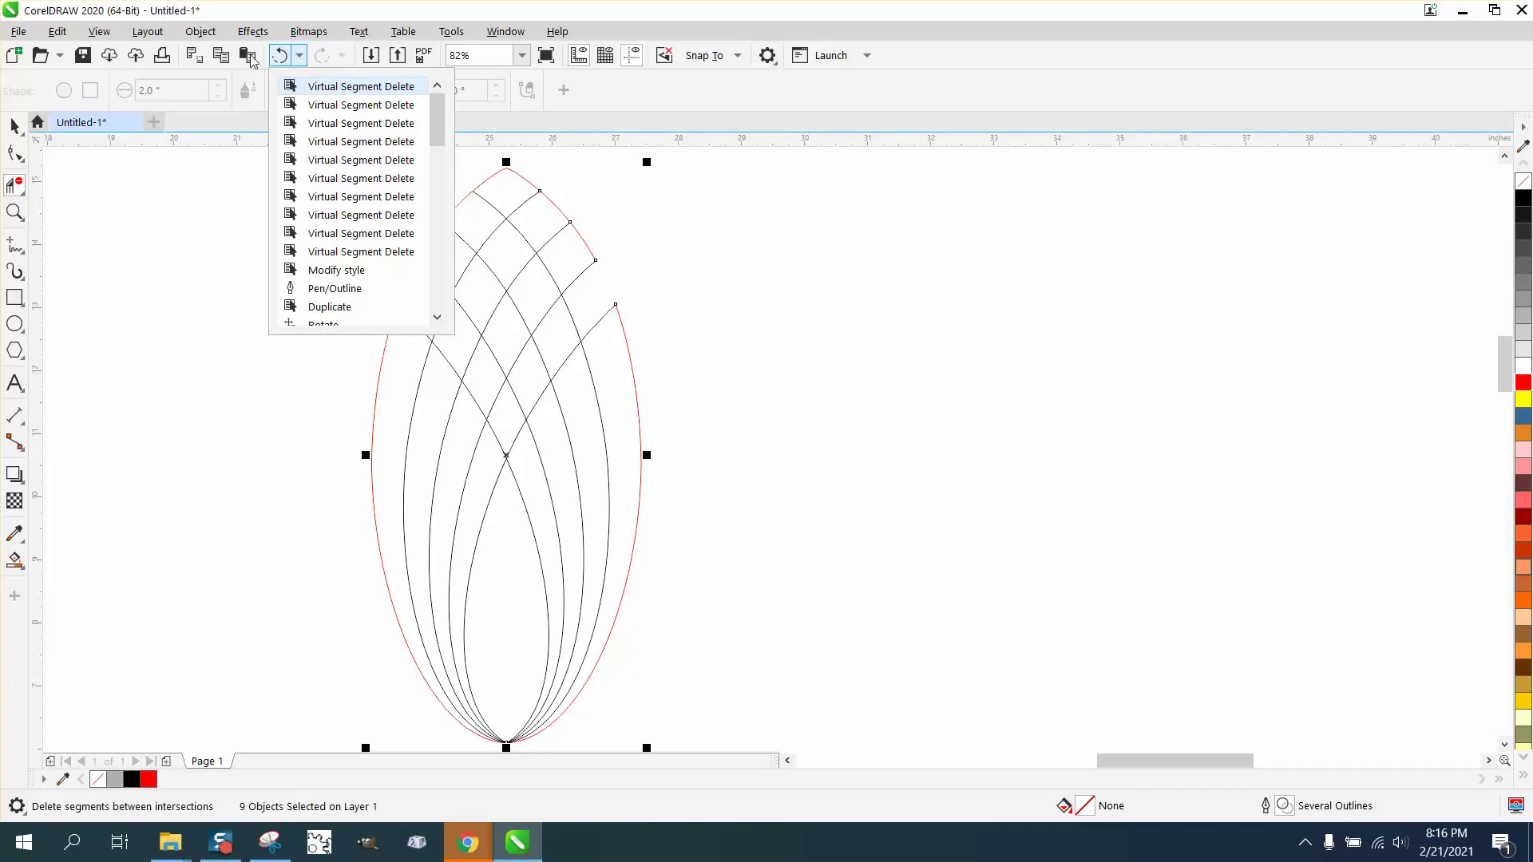
click(277, 58)
click(656, 273)
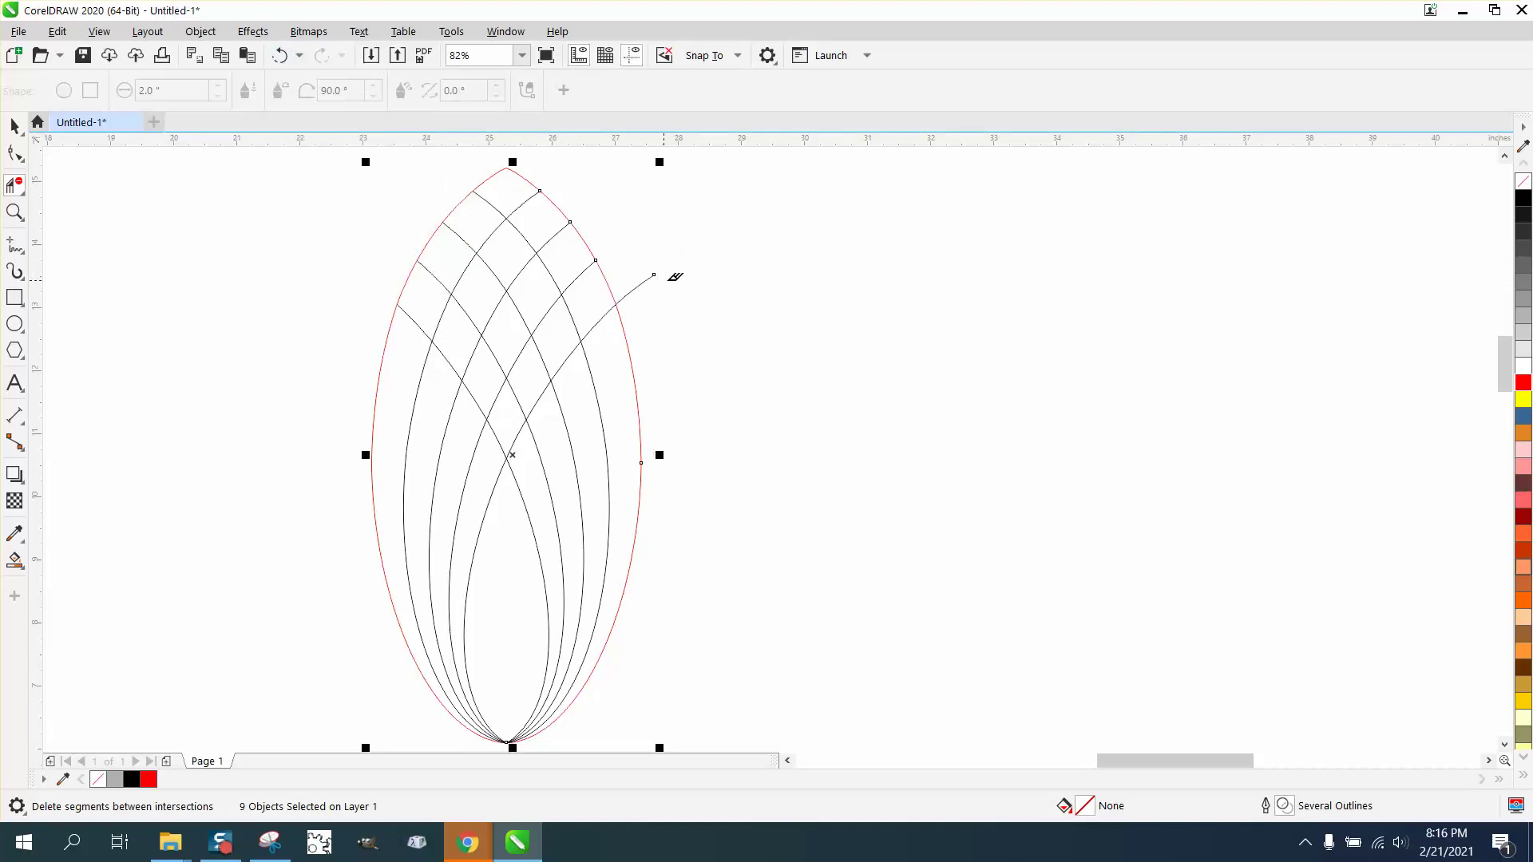
click(650, 277)
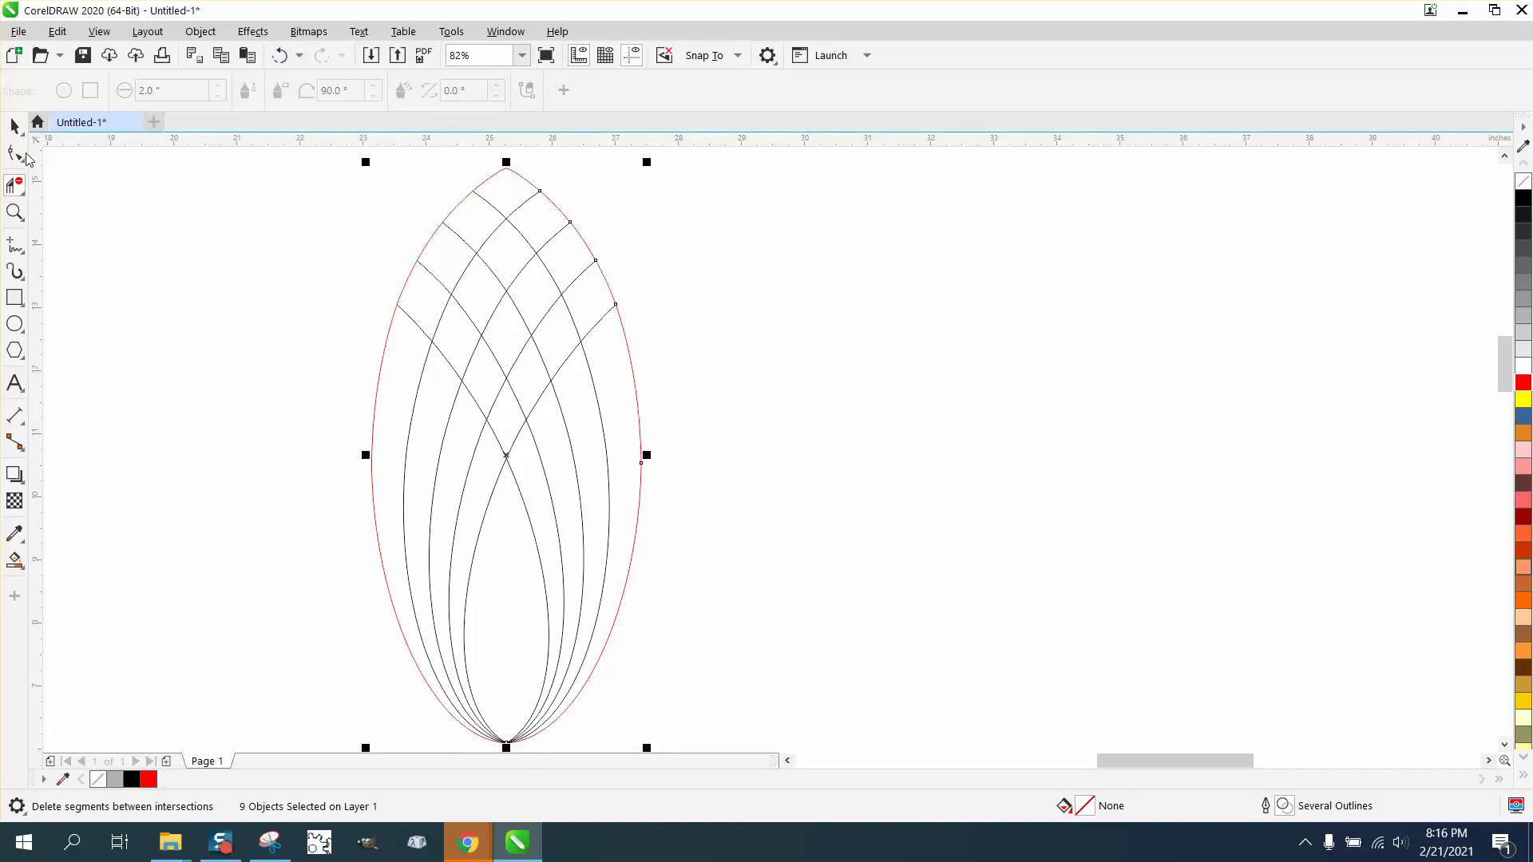
- Set the outline width of all nine petal curves to 0.25 in
click(15, 125)
scroll(461, 286, down, 3)
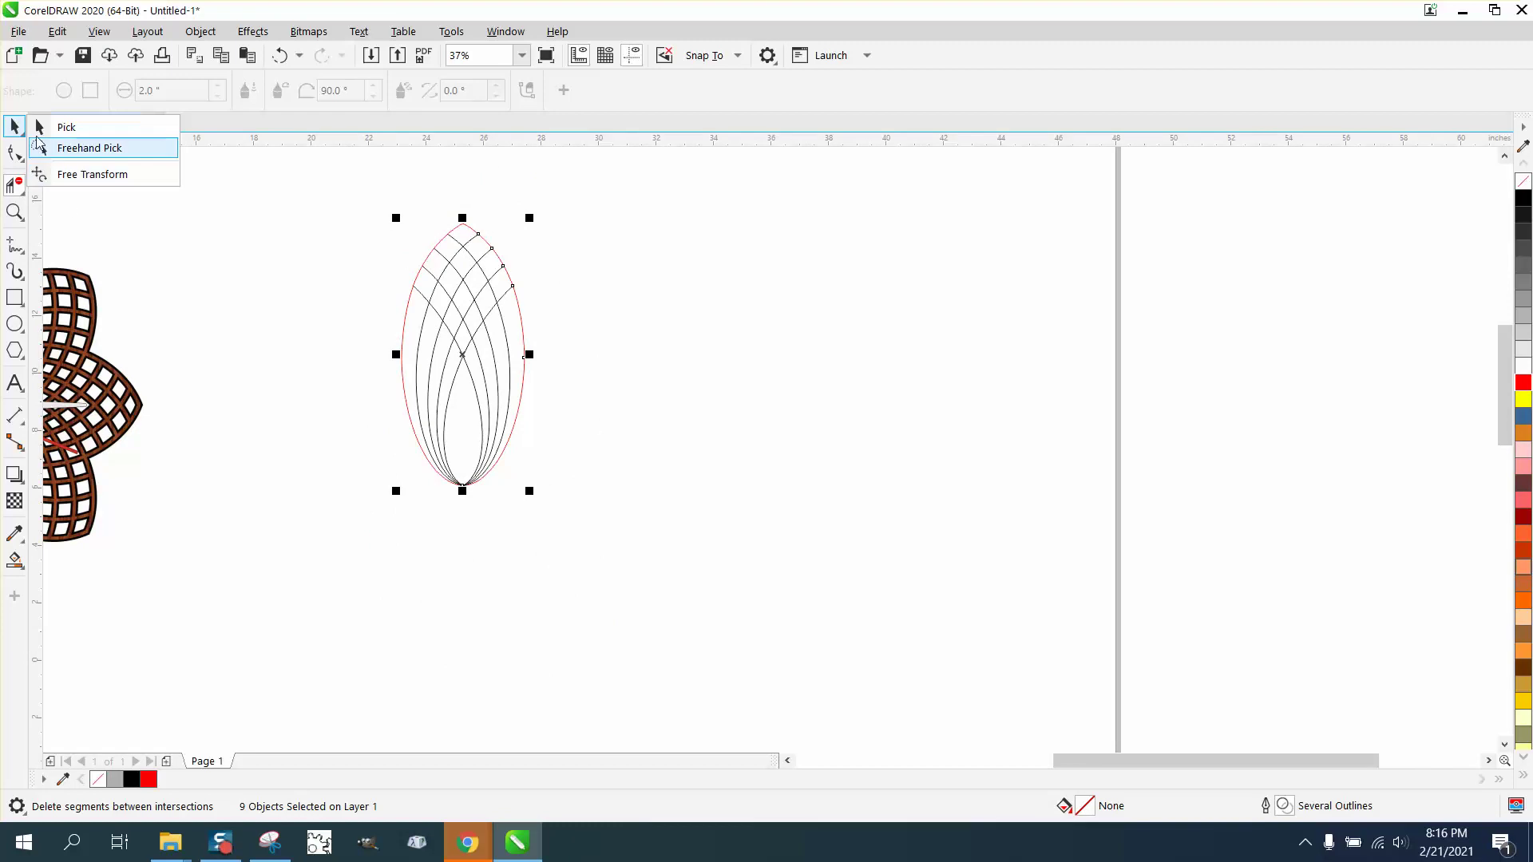
click(68, 130)
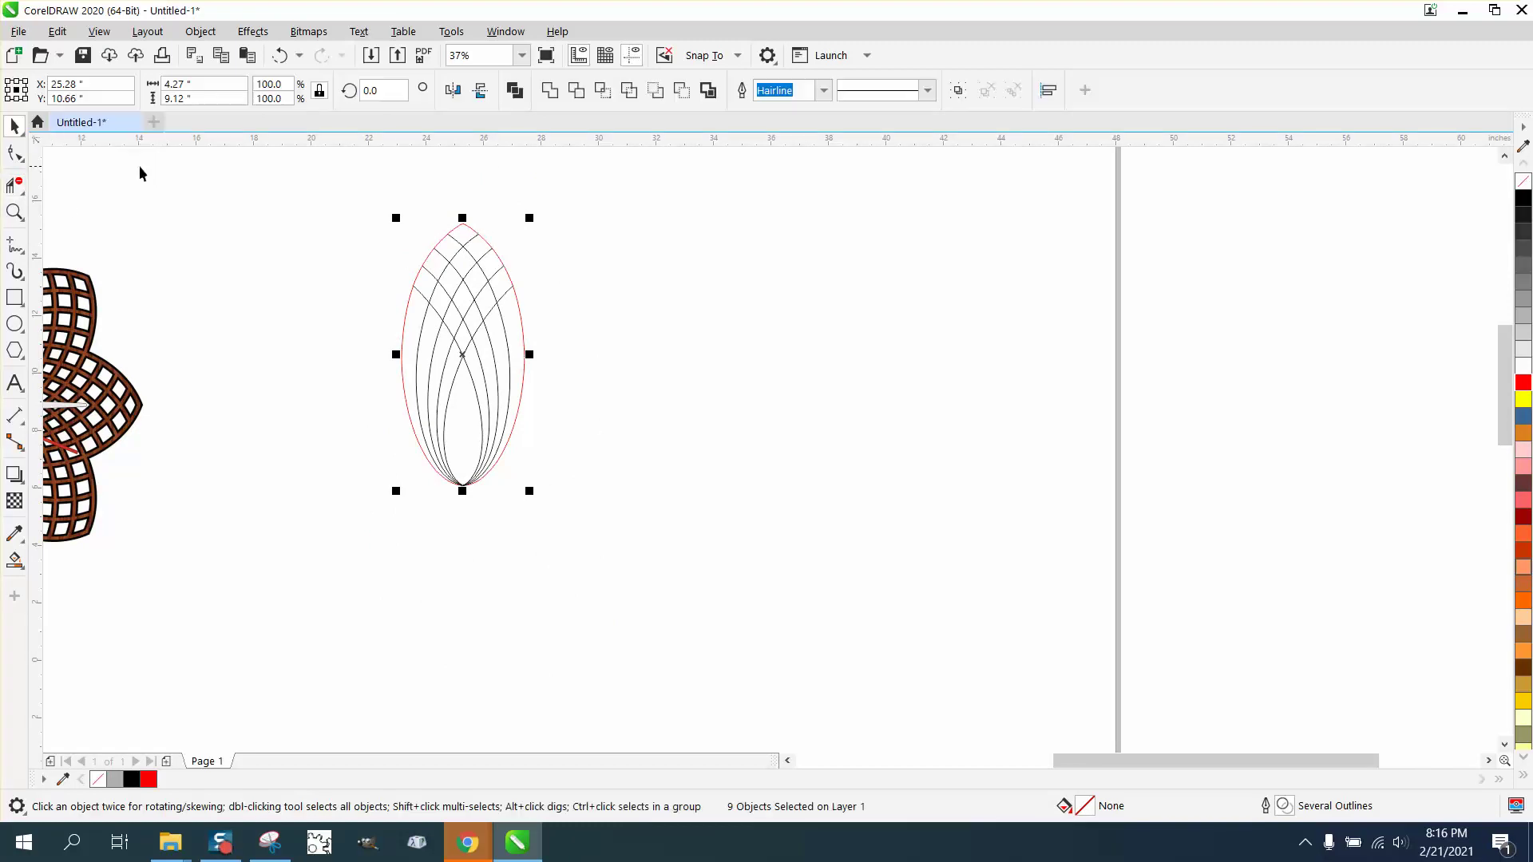
click(20, 218)
click(67, 221)
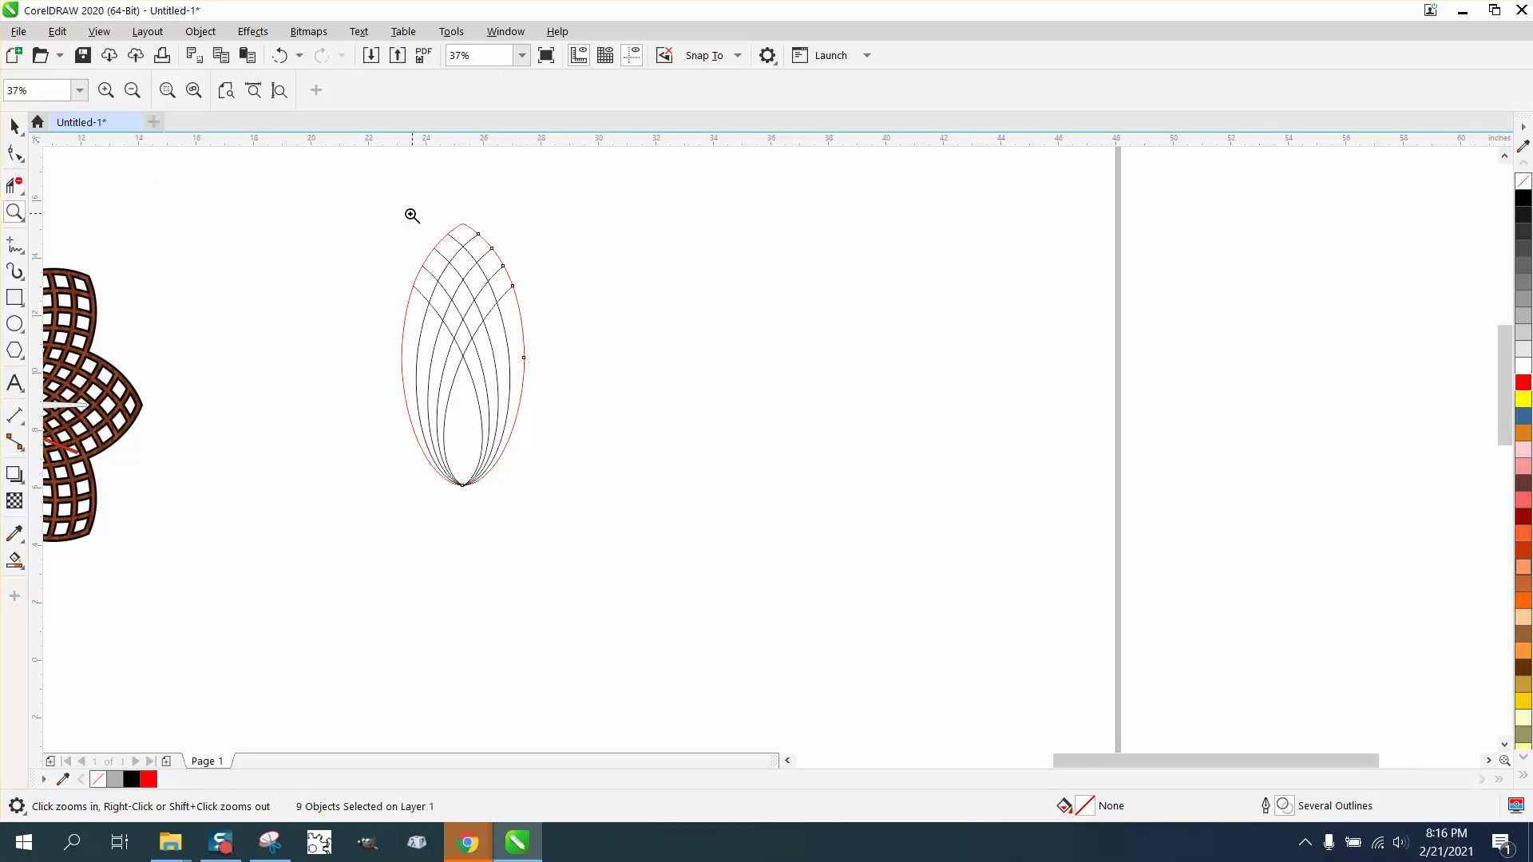
drag(371, 211, 688, 530)
click(18, 130)
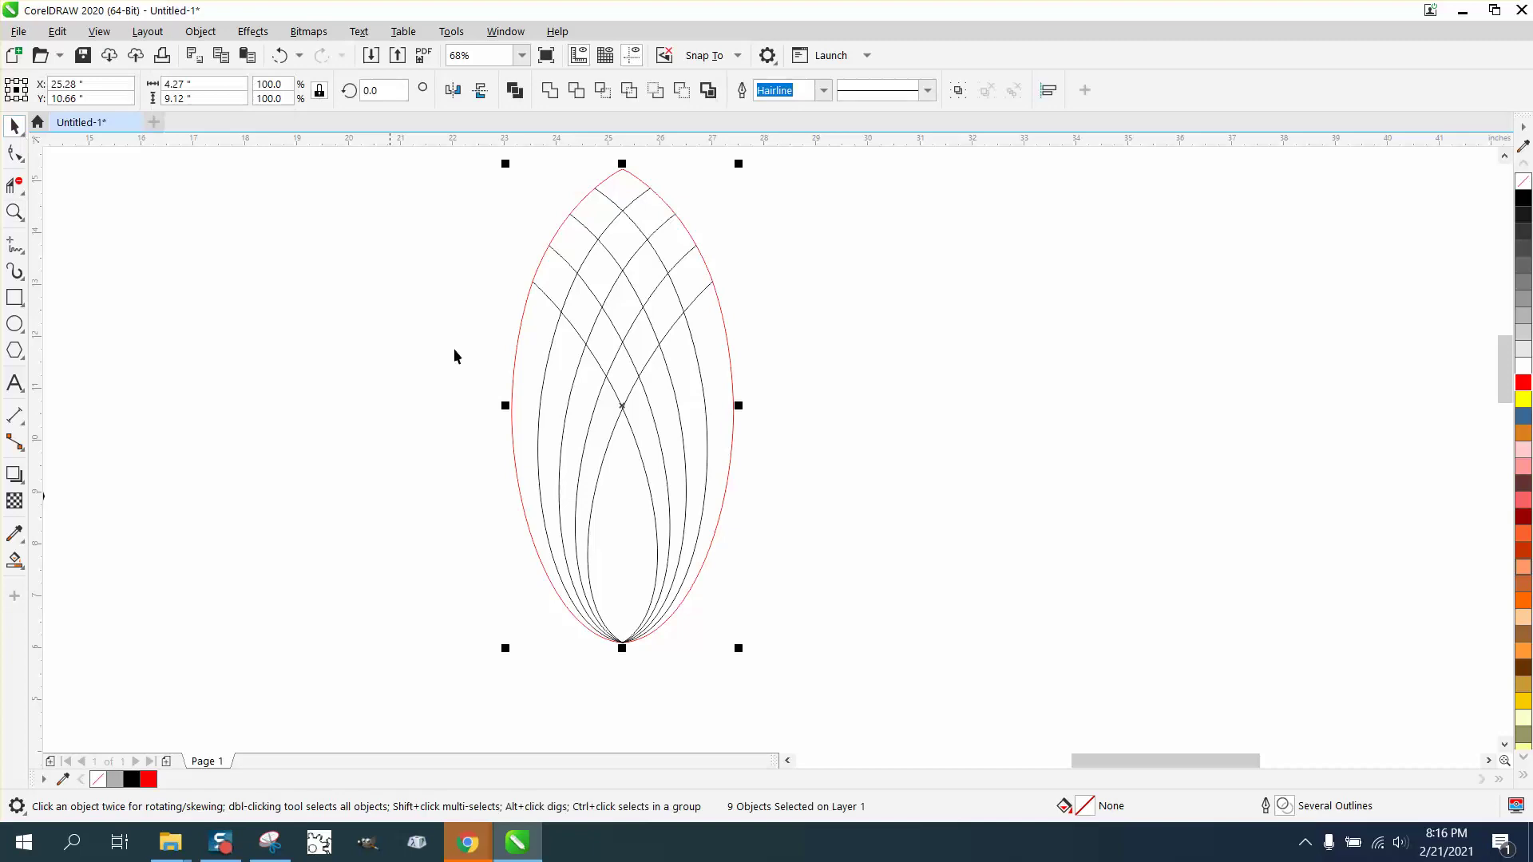
drag(467, 161, 905, 683)
double_click(1283, 806)
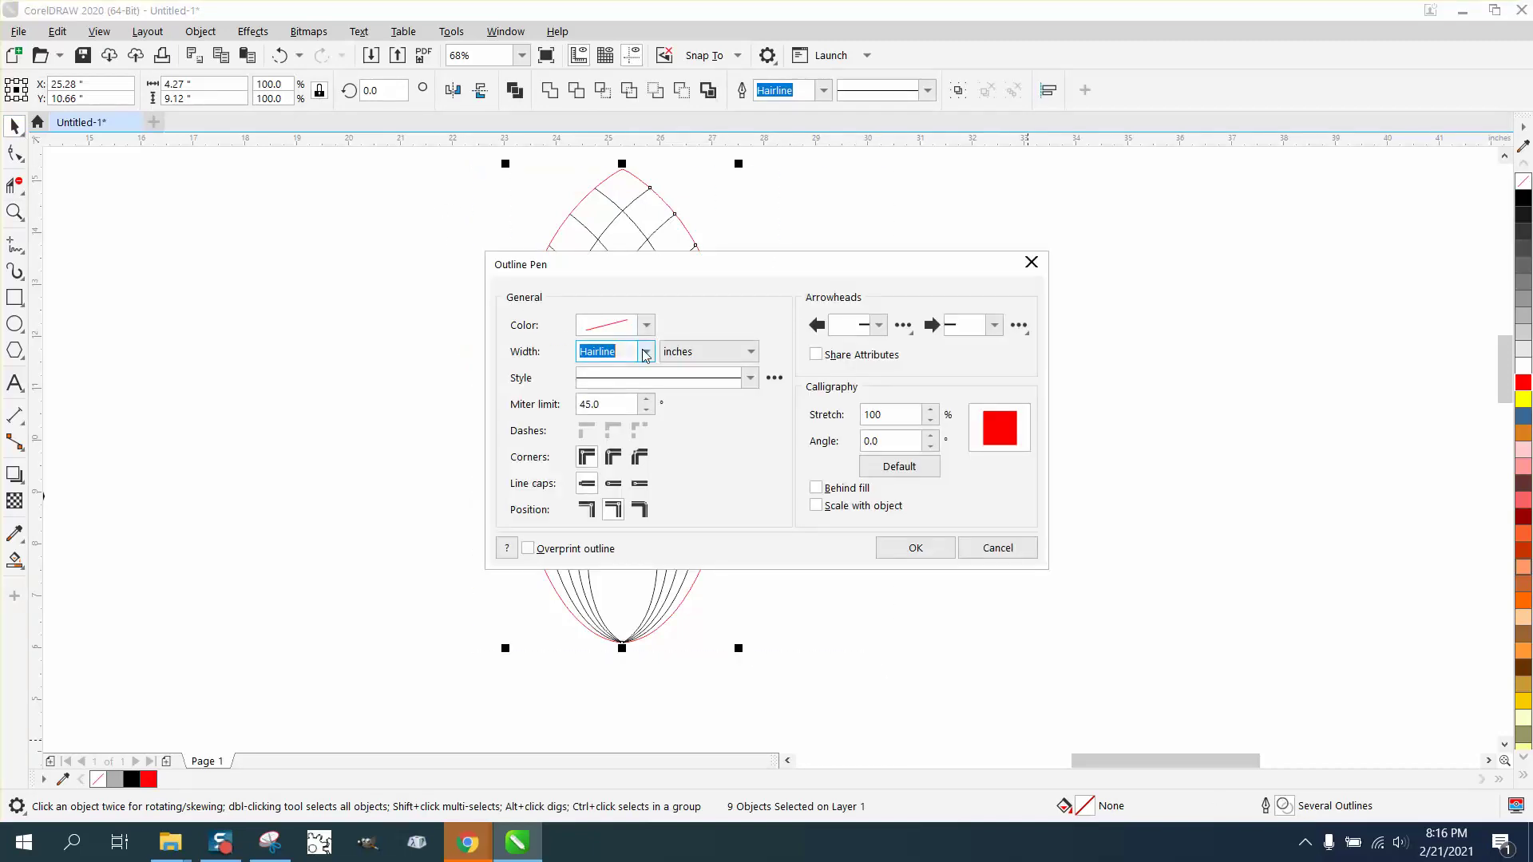
click(646, 352)
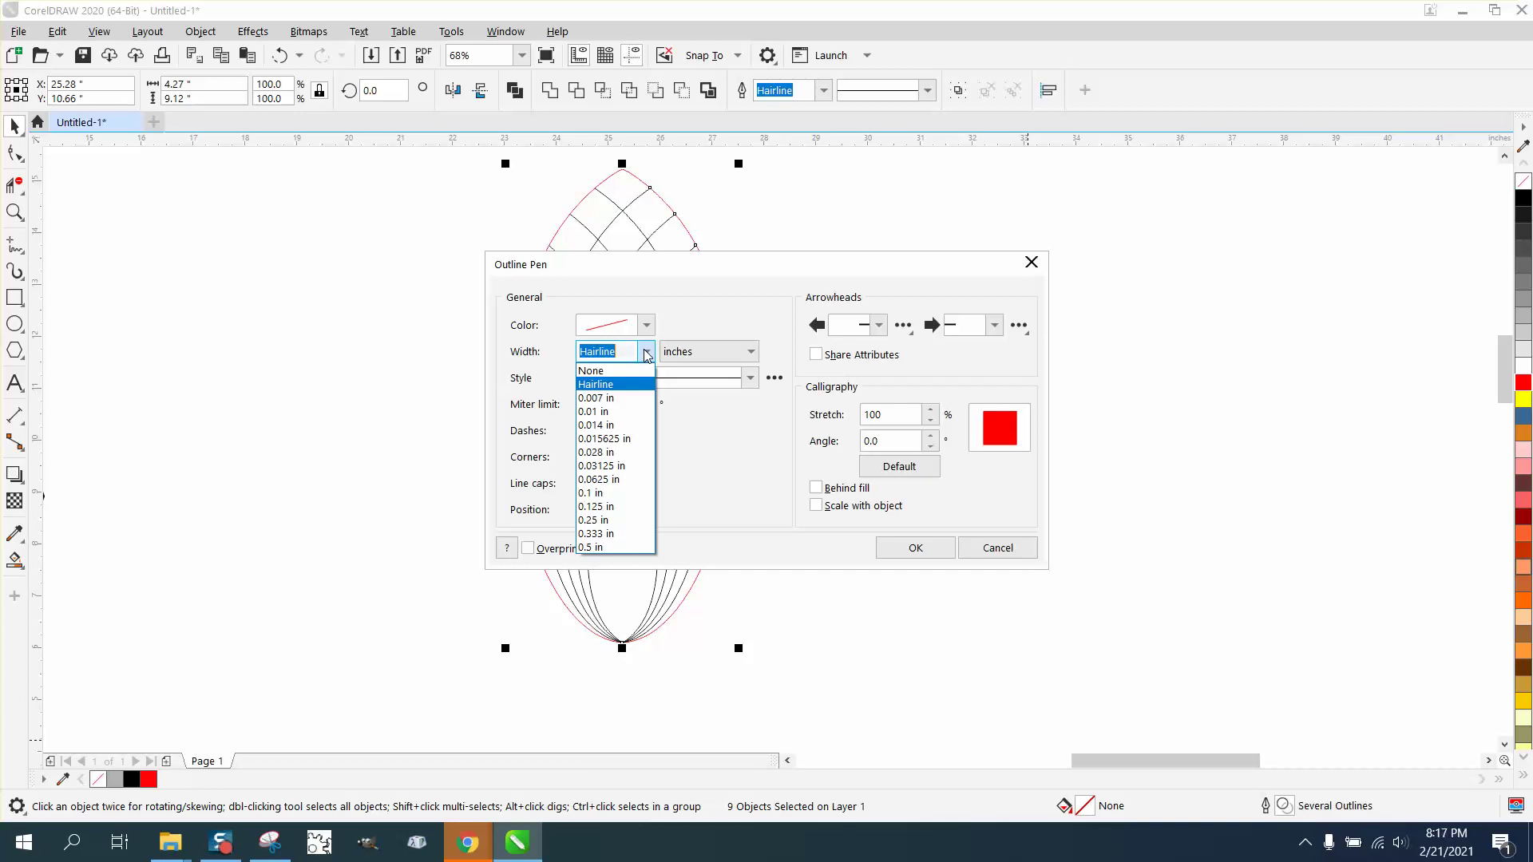
click(594, 520)
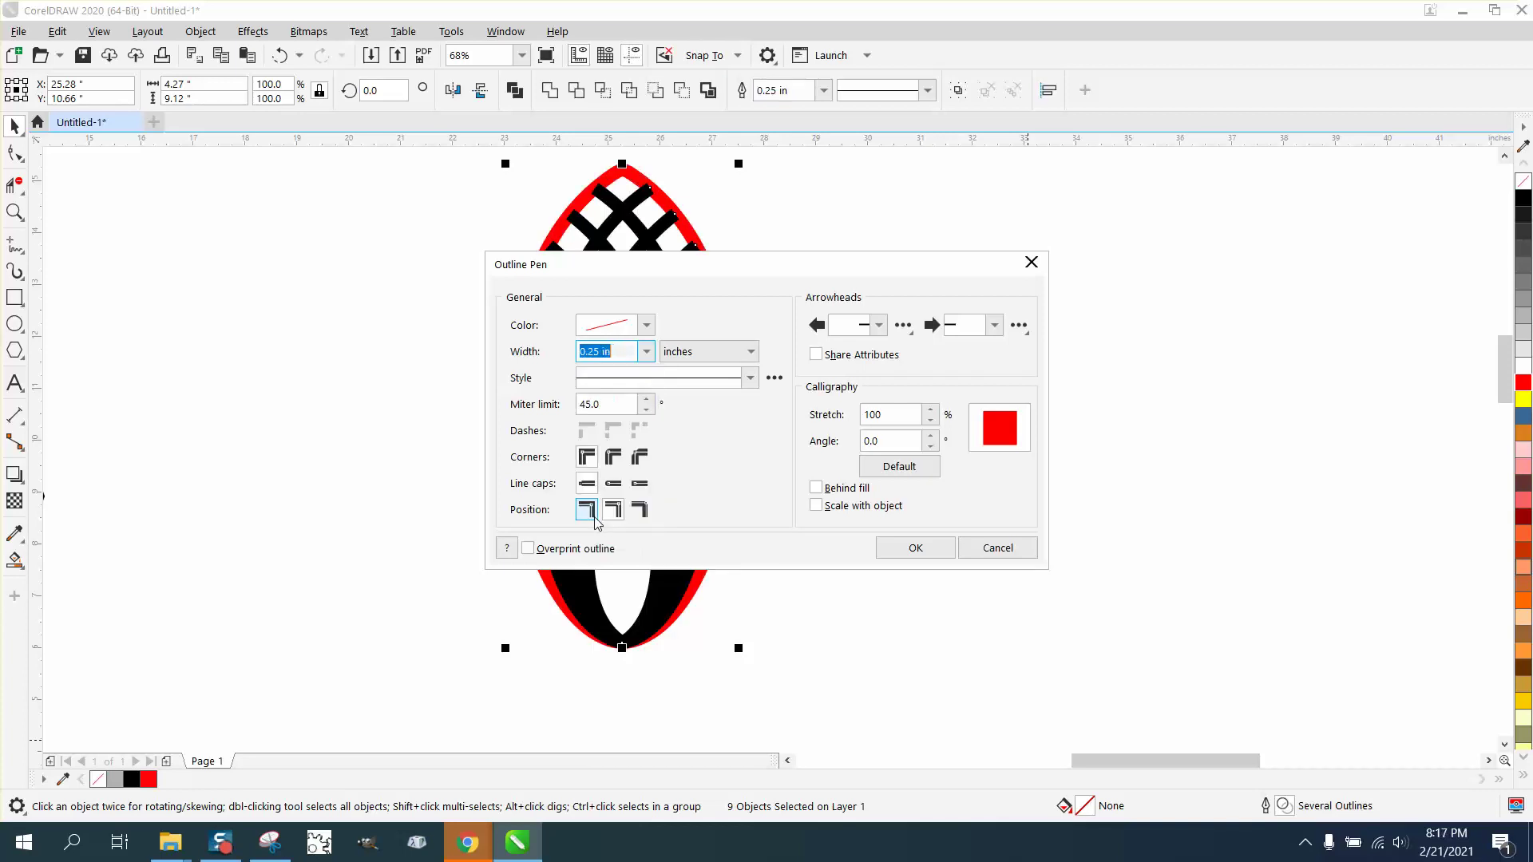
click(915, 549)
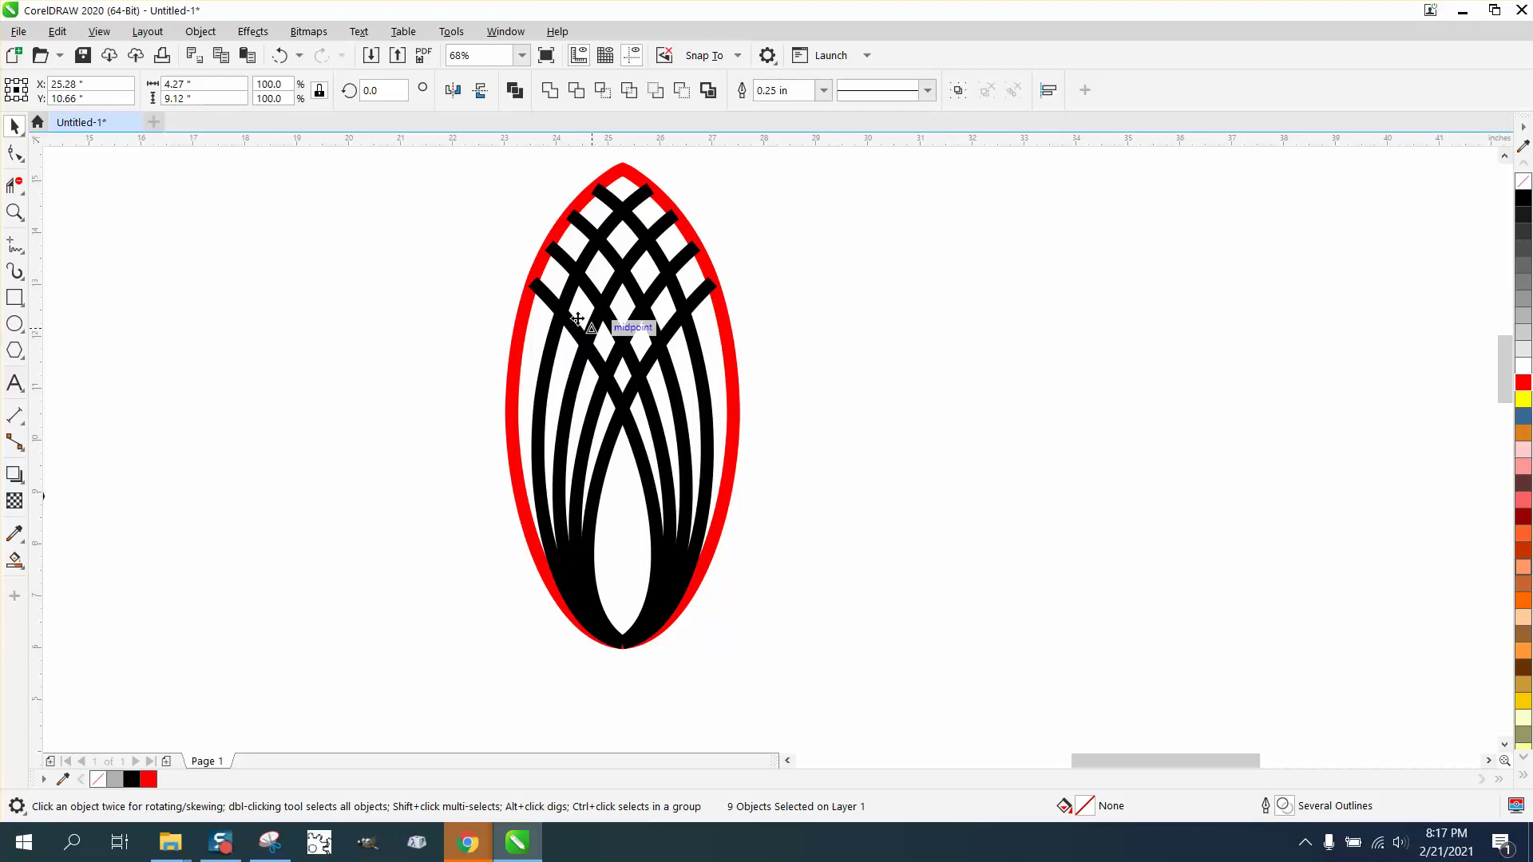
- Convert the nine petal outlines to objects and give them no fill and a black hairline outline
mouse_move(472, 156)
mouse_down()
mouse_move(643, 470)
mouse_move(874, 679)
mouse_up()
click(201, 31)
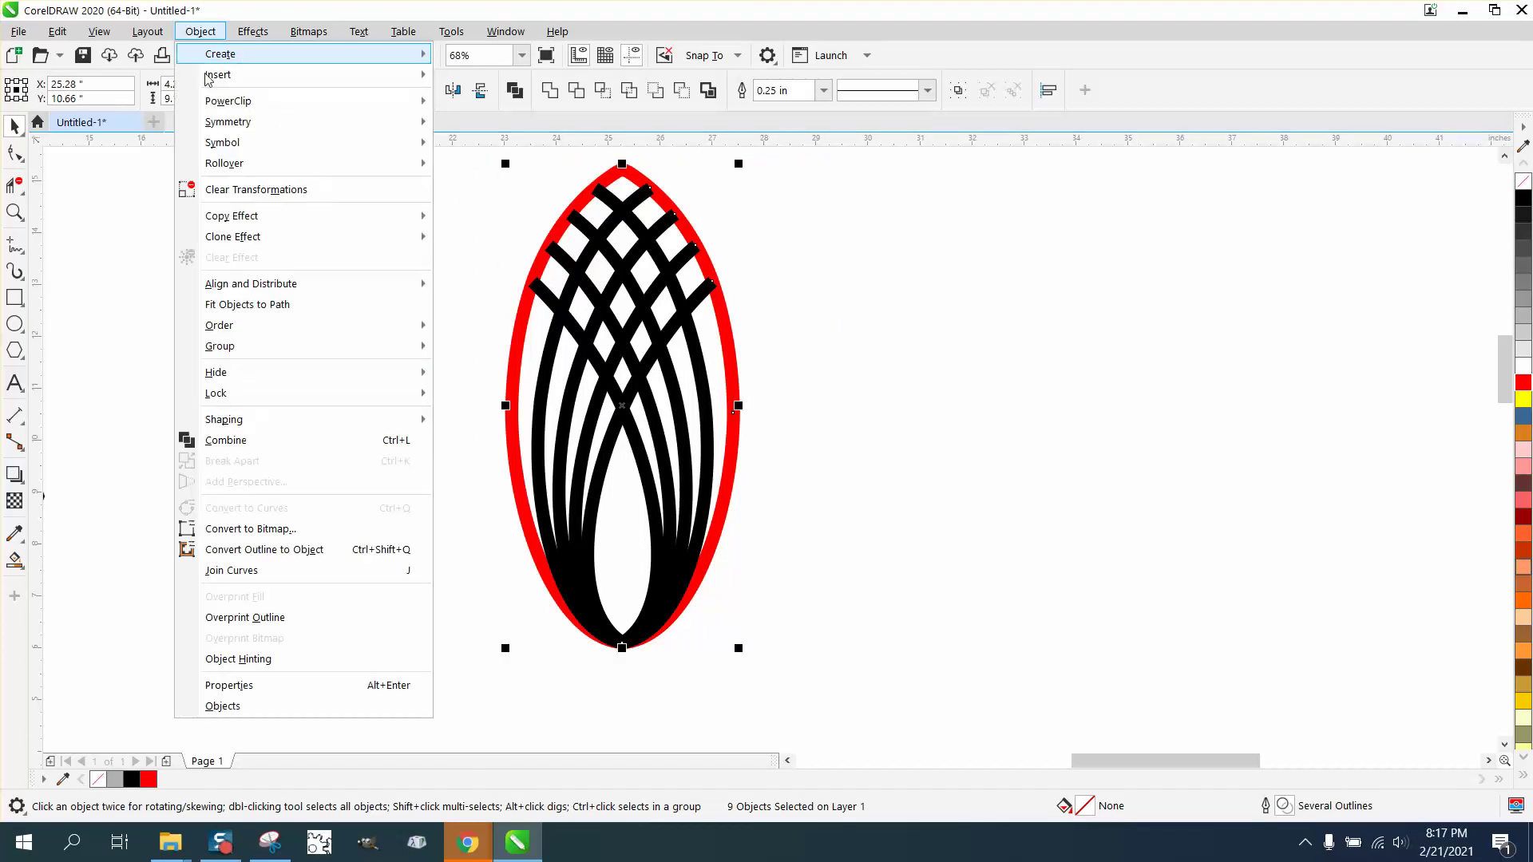
click(299, 551)
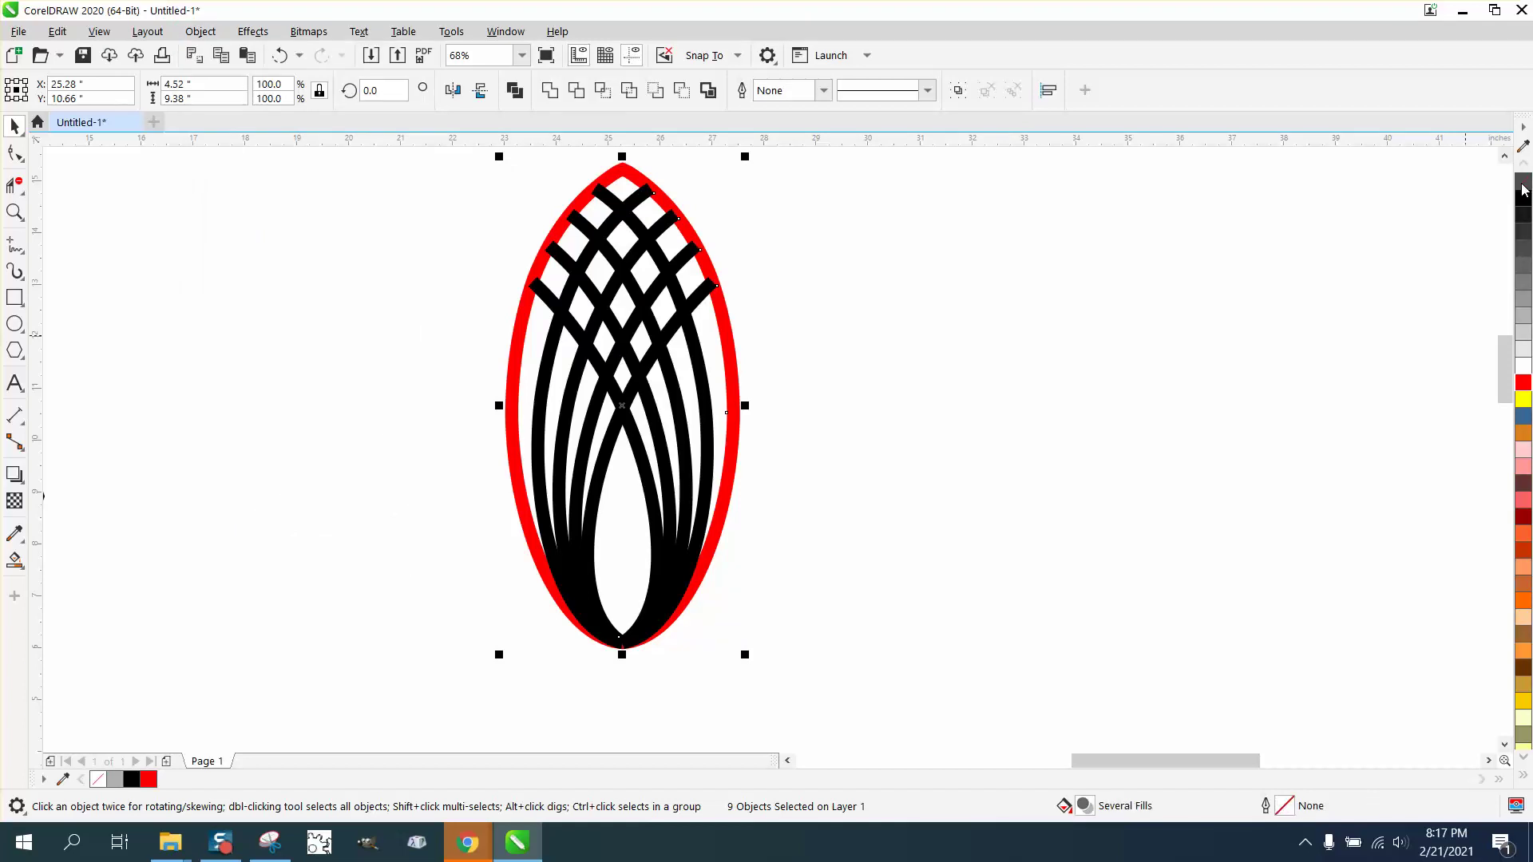
click(1524, 187)
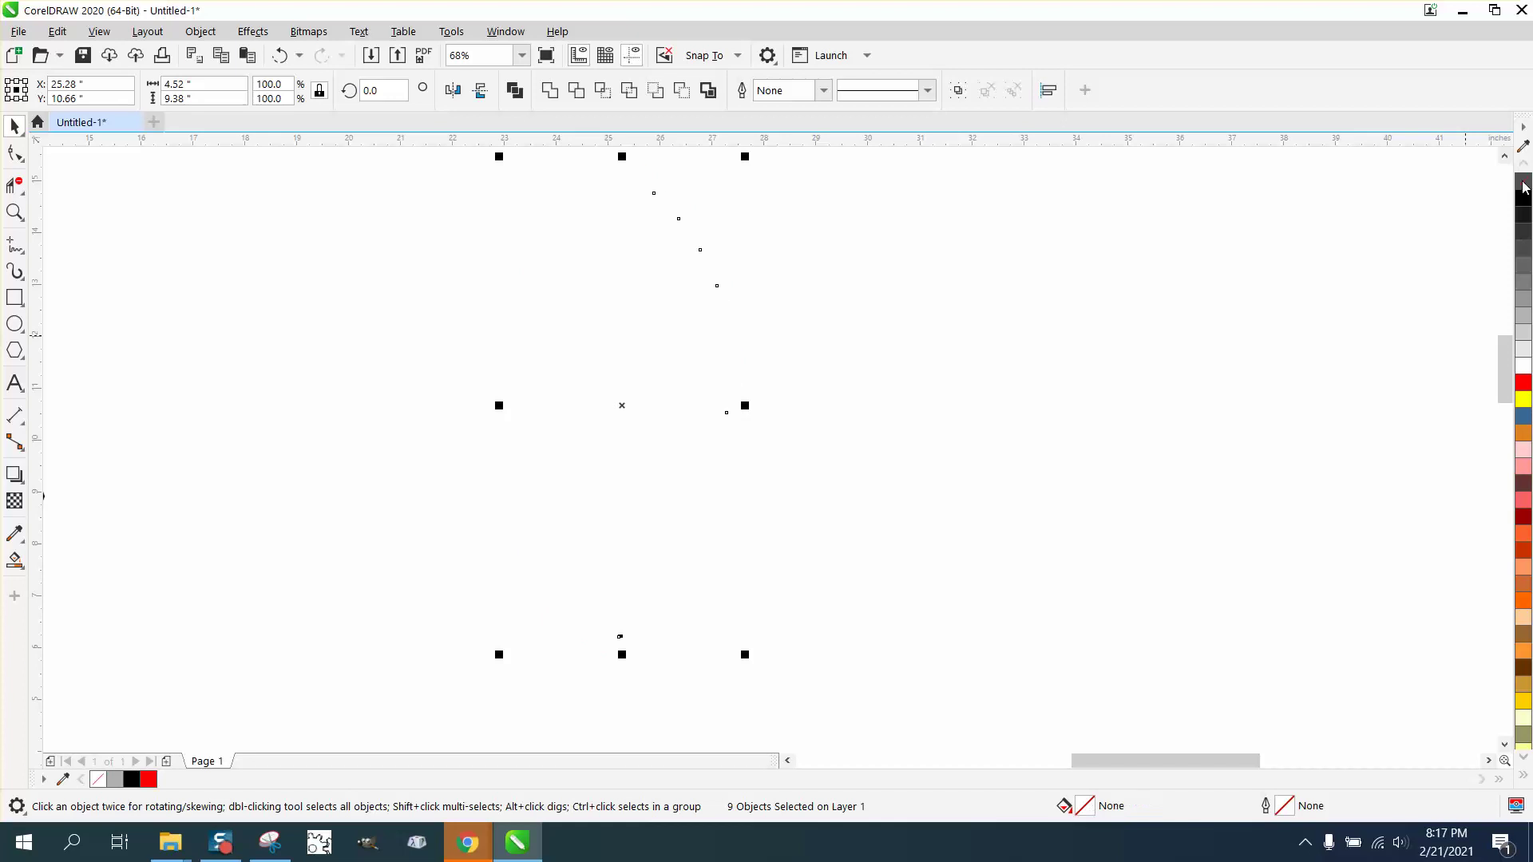
right_click(1523, 198)
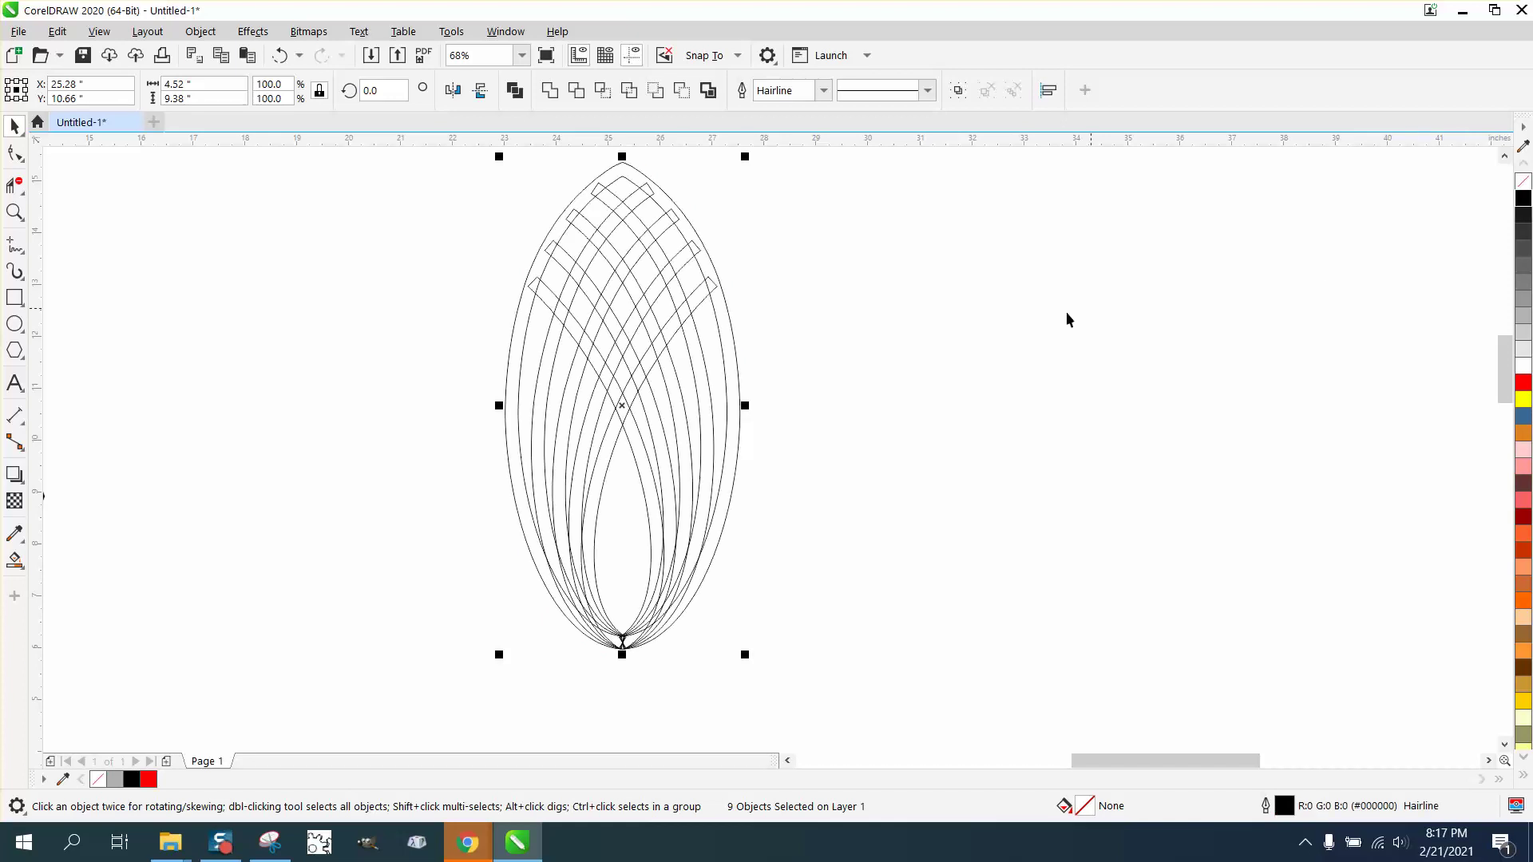
- Weld the nine outline objects into a single lattice petal curve and centre it on the page
scroll(457, 241, down, 3)
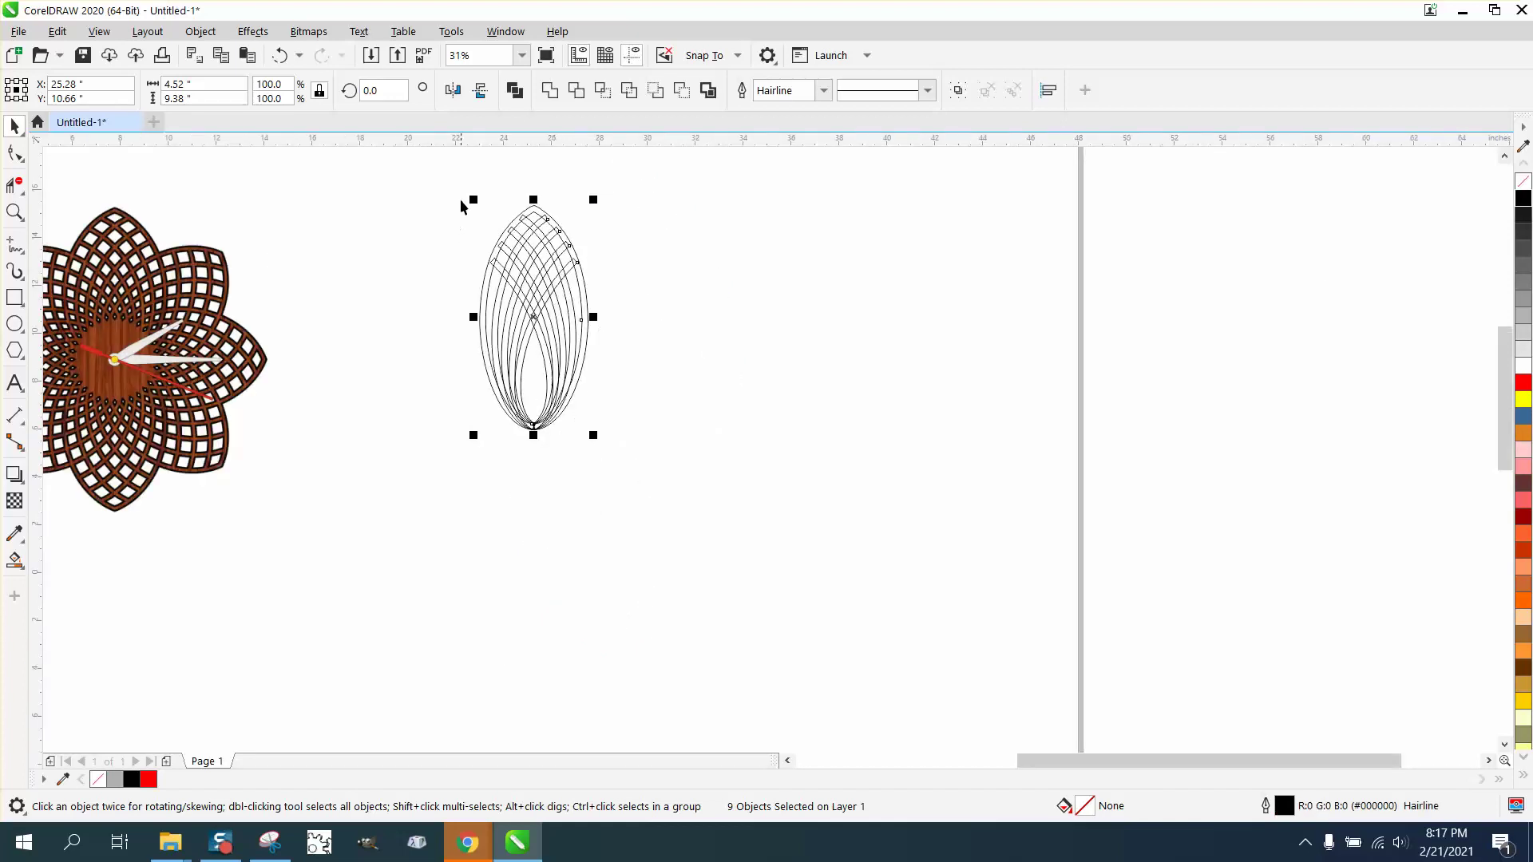
click(550, 91)
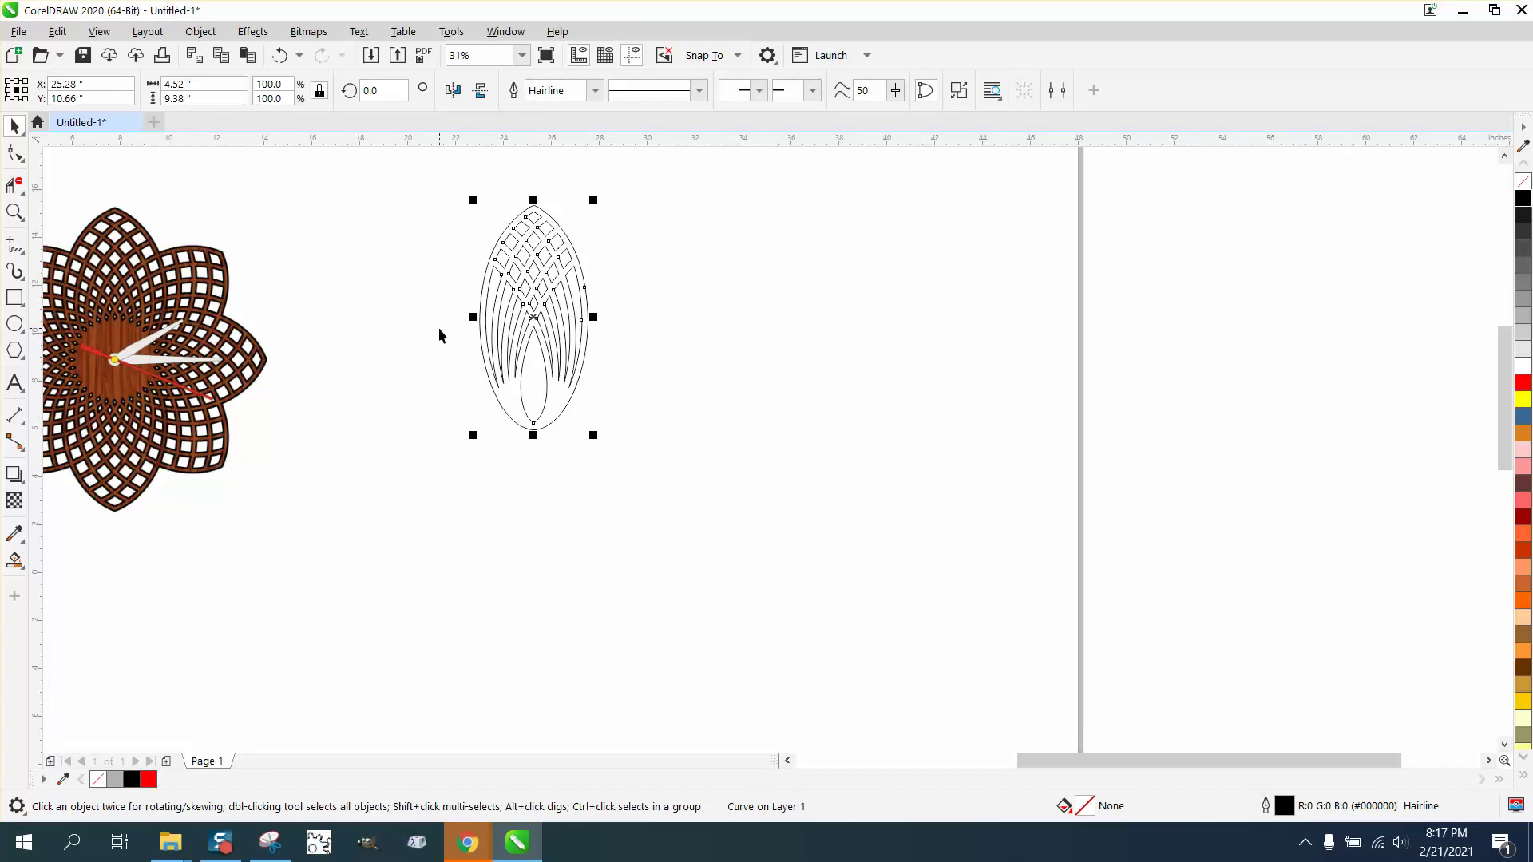
scroll(673, 289, down, 2)
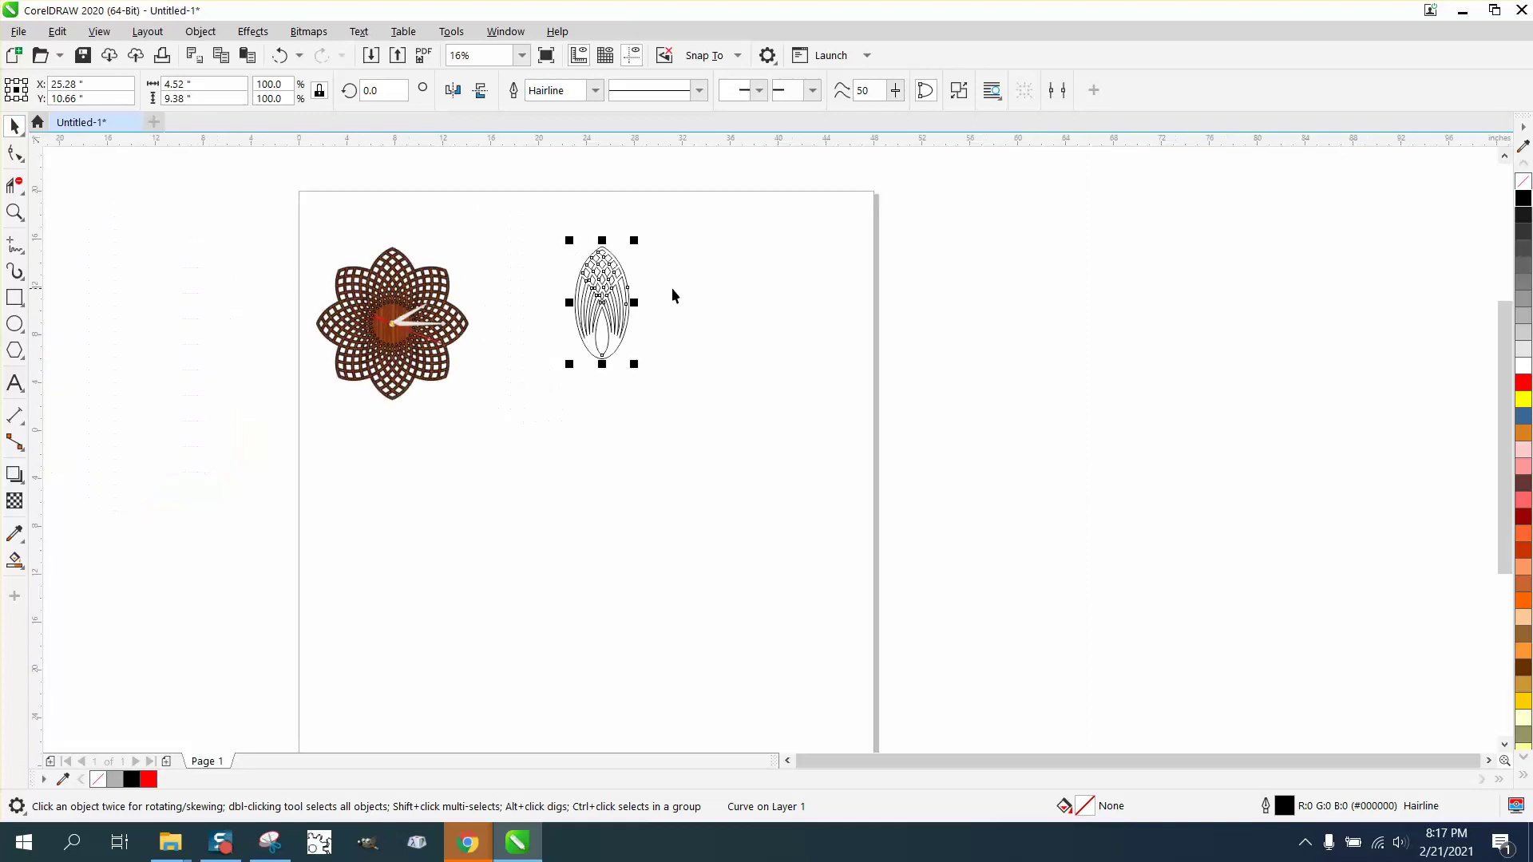
key(p)
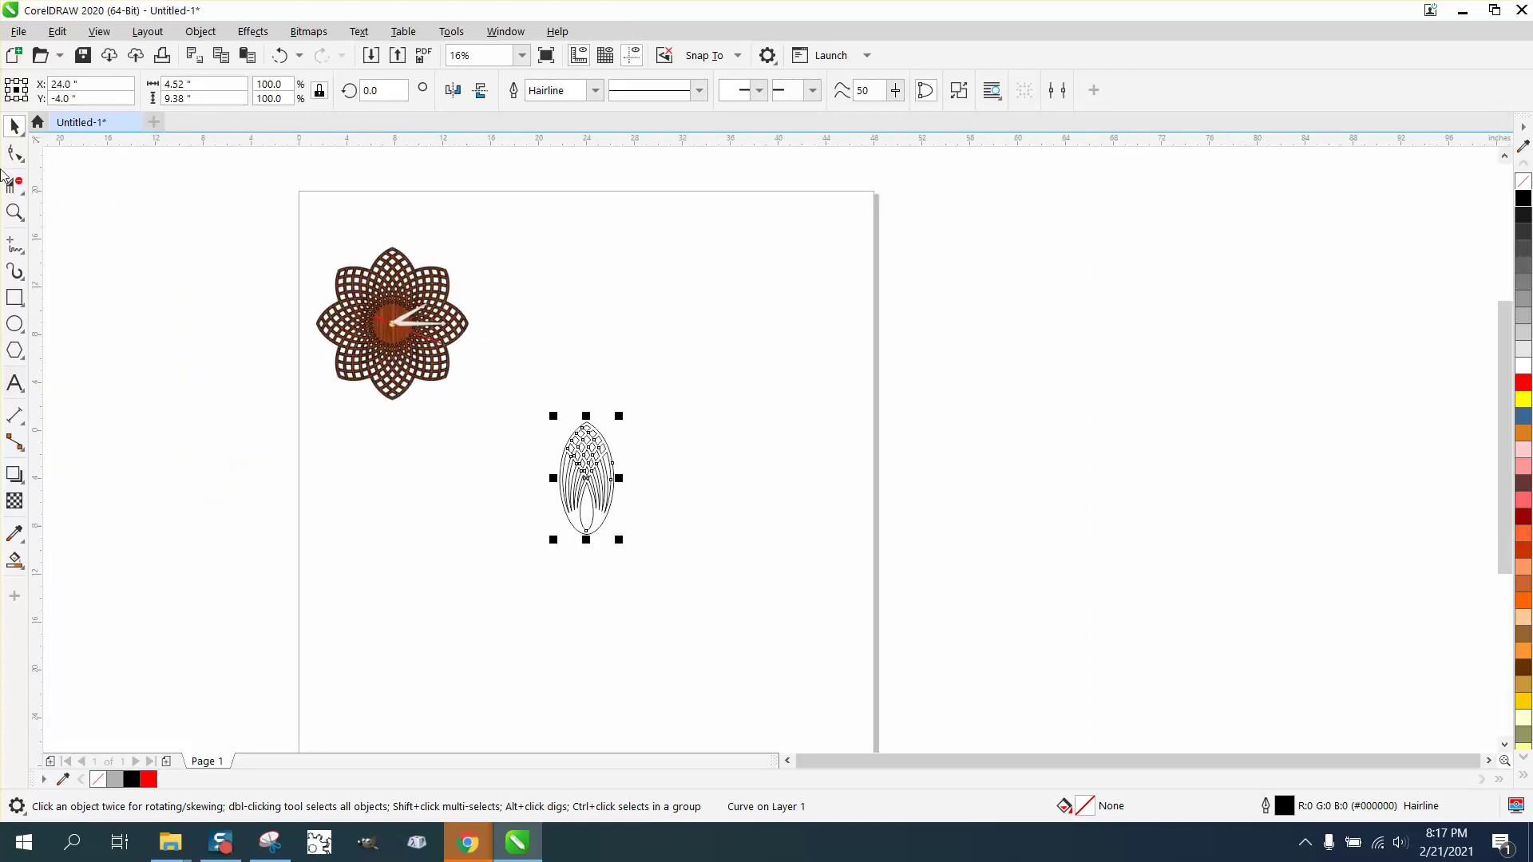
key(z)
drag(479, 400, 695, 559)
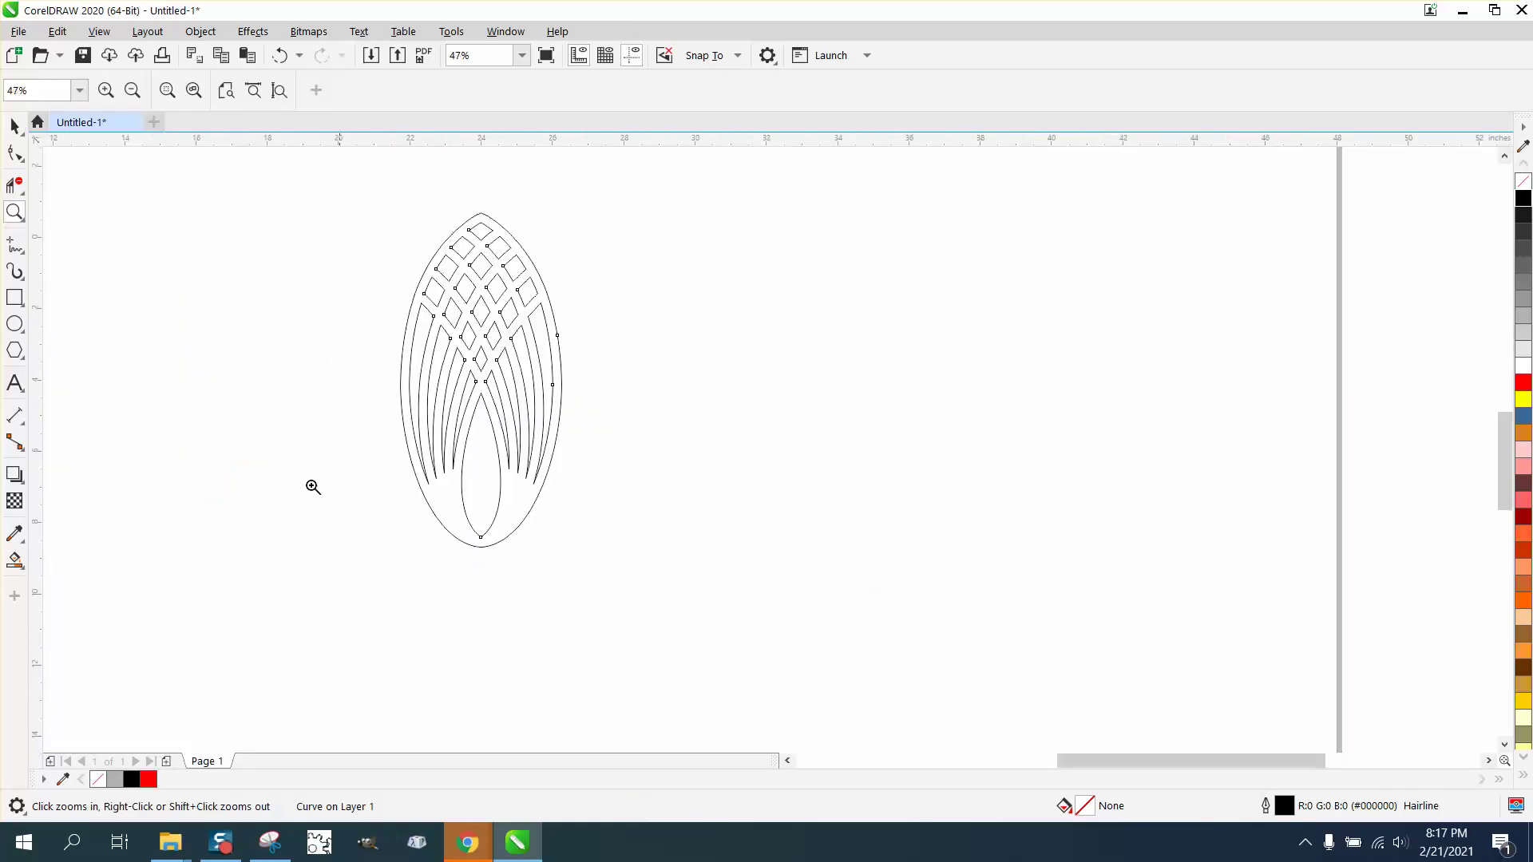
scroll(520, 336, down, 4)
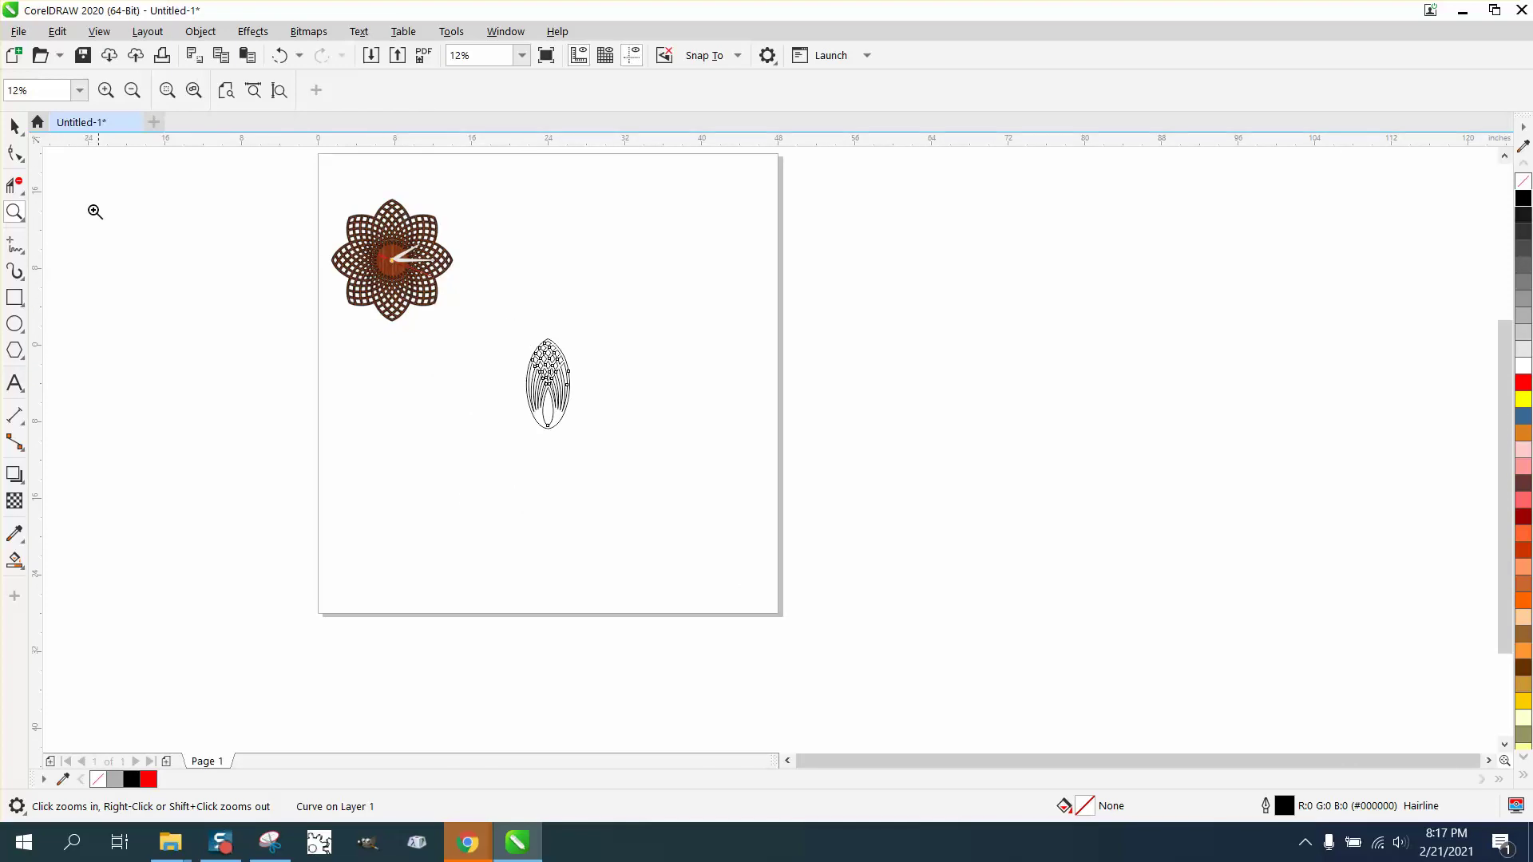
click(19, 133)
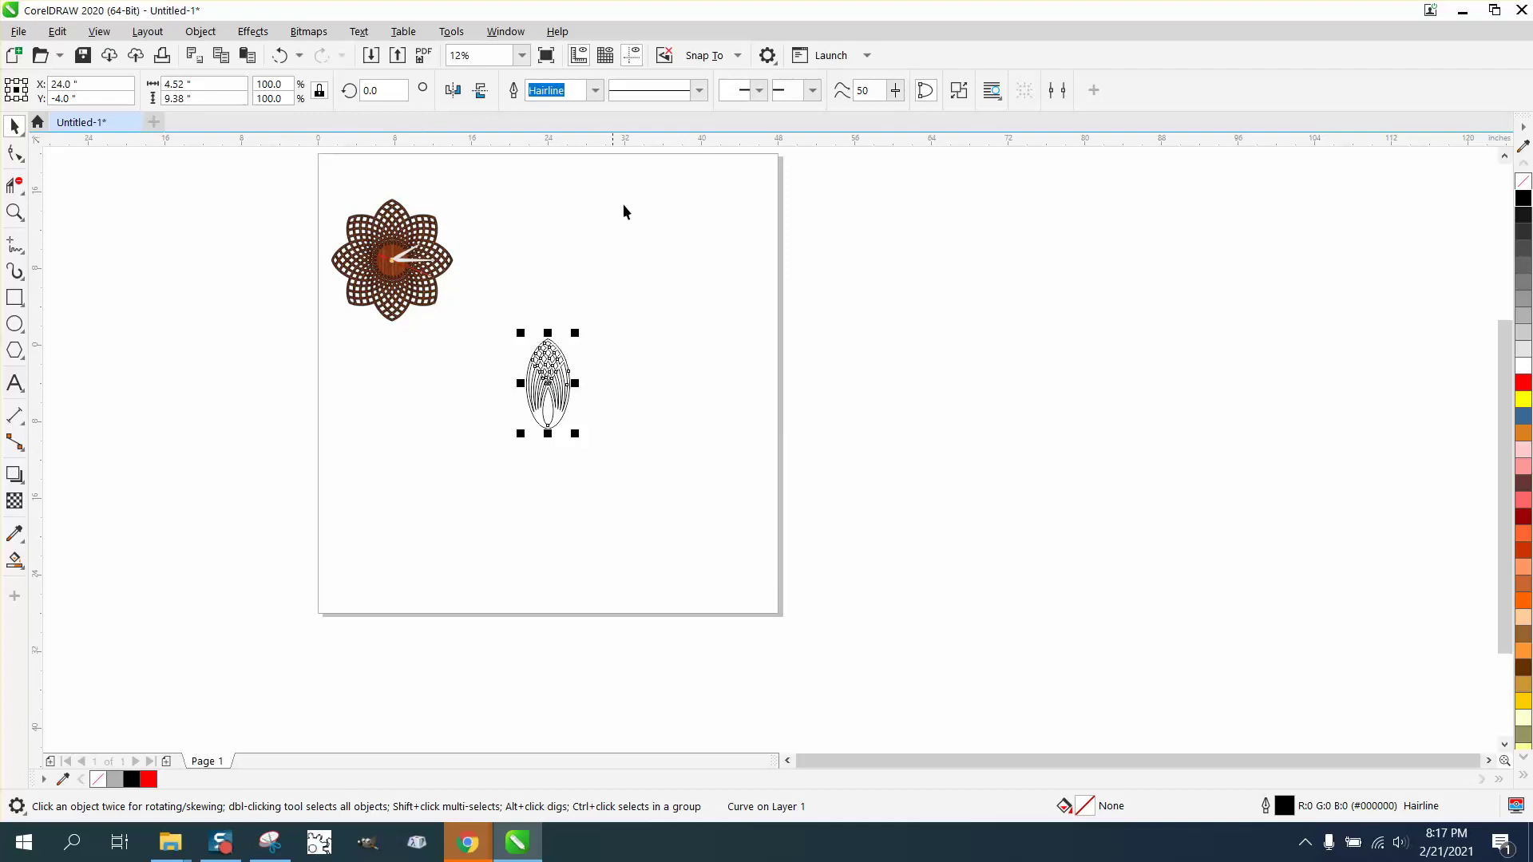
click(650, 211)
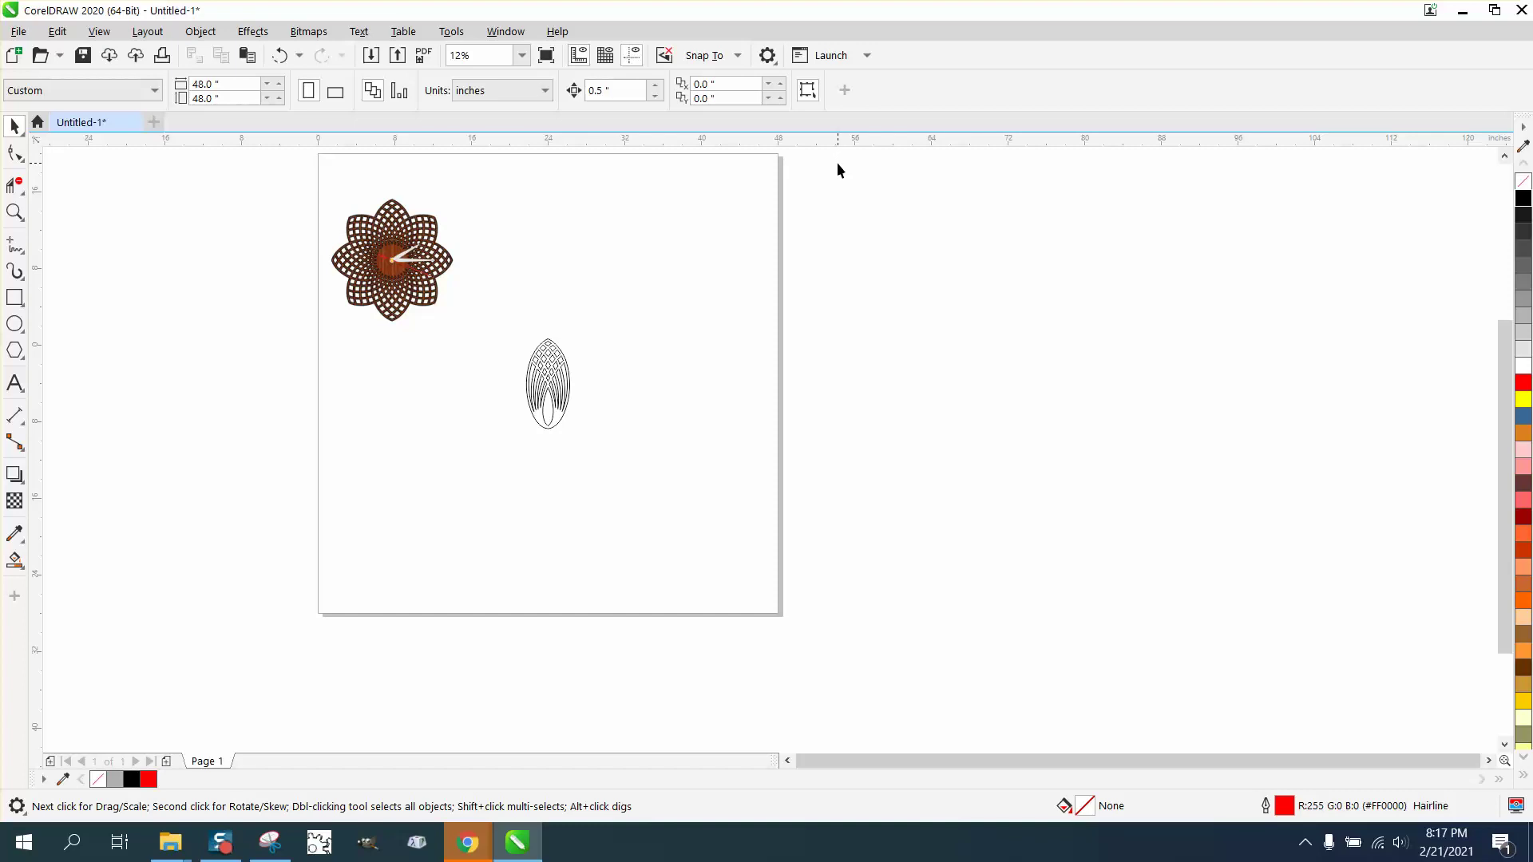
- Switch to Calculator, compute 360 ÷ 8 for the petal rotation angle, and close Calculator
key(XF86Calculator)
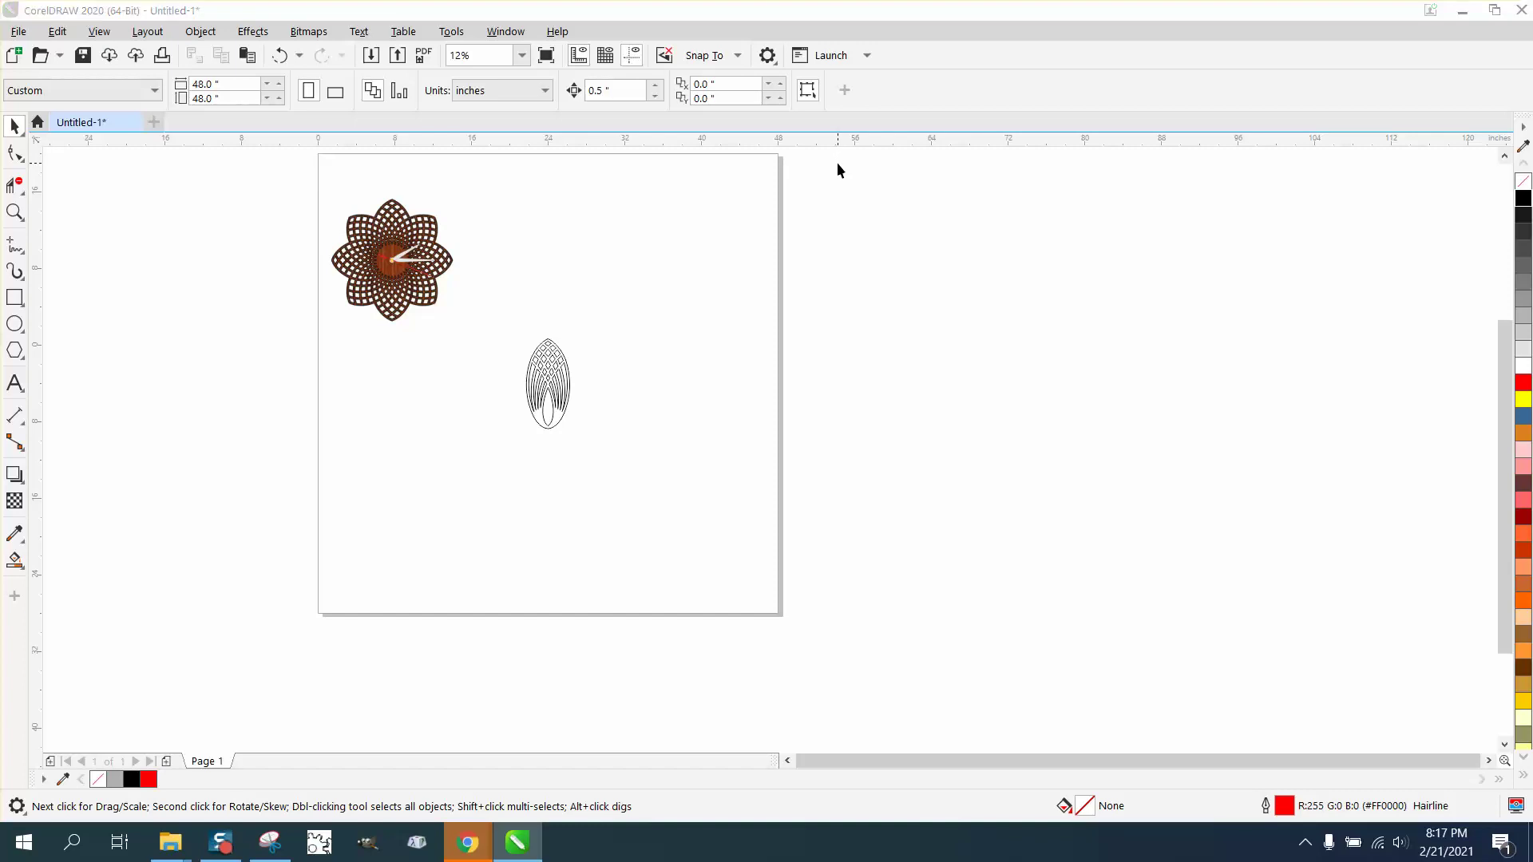
text(360)
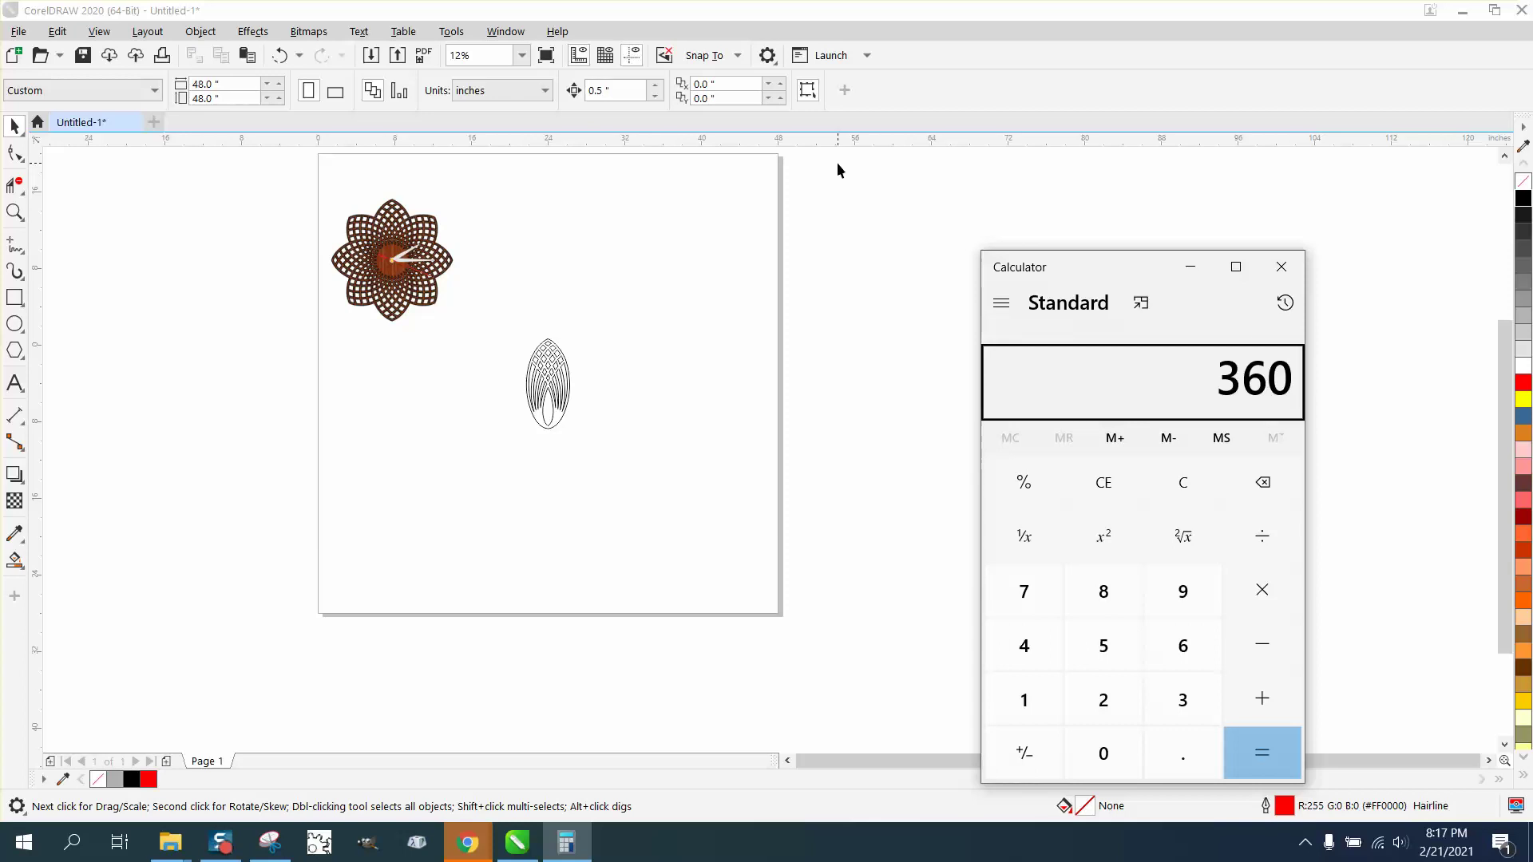
text( ÷ 8)
key(Return)
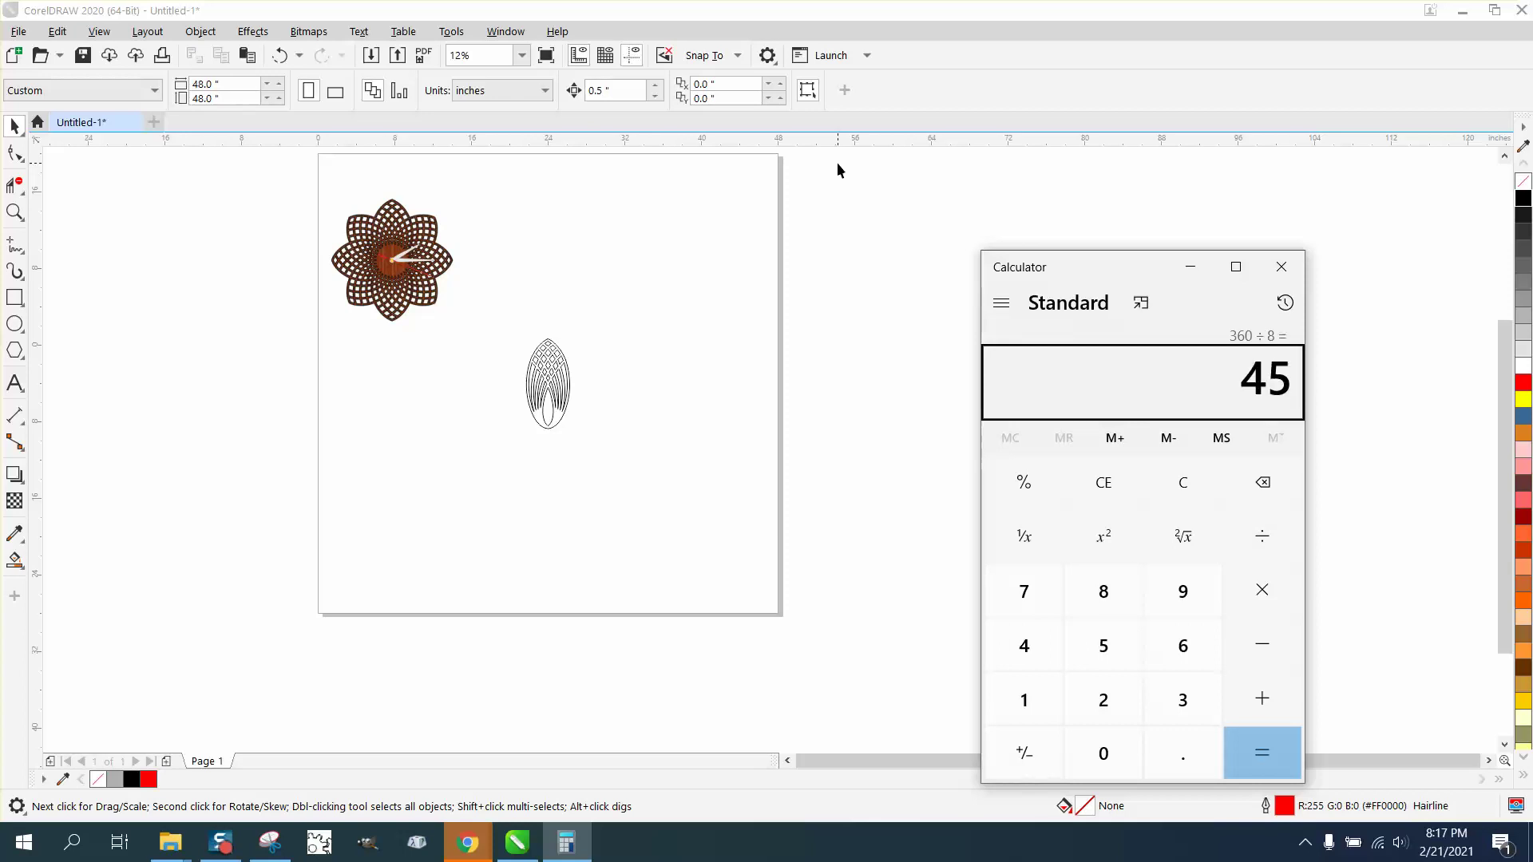
click(1281, 266)
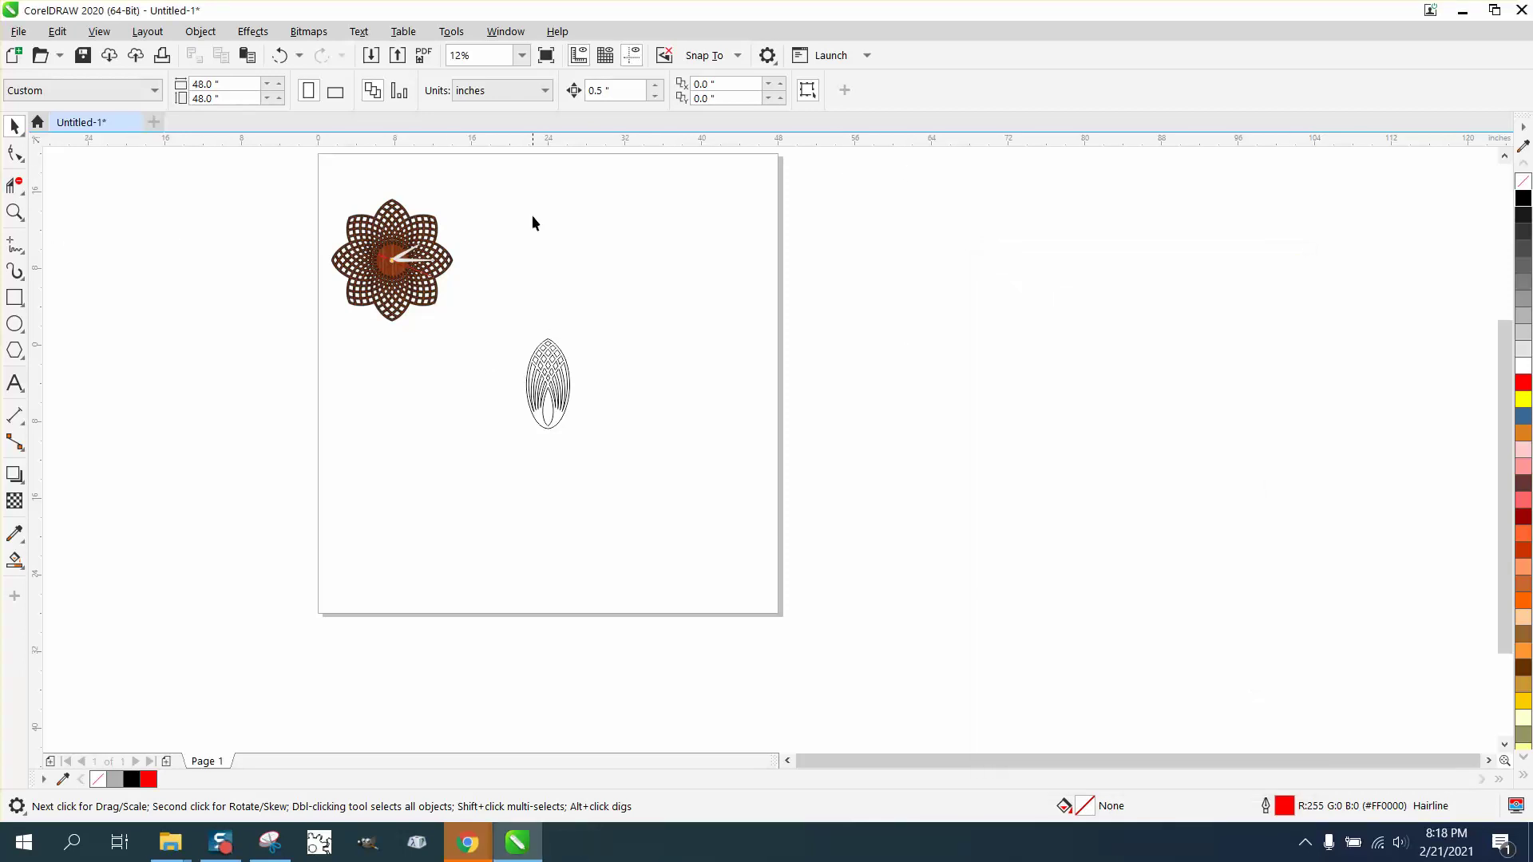
- Add vertical and horizontal guidelines crossing at the page centre and move the petal straight up about 7 inches, above the horizontal guideline
drag(554, 144, 563, 383)
drag(42, 280, 385, 335)
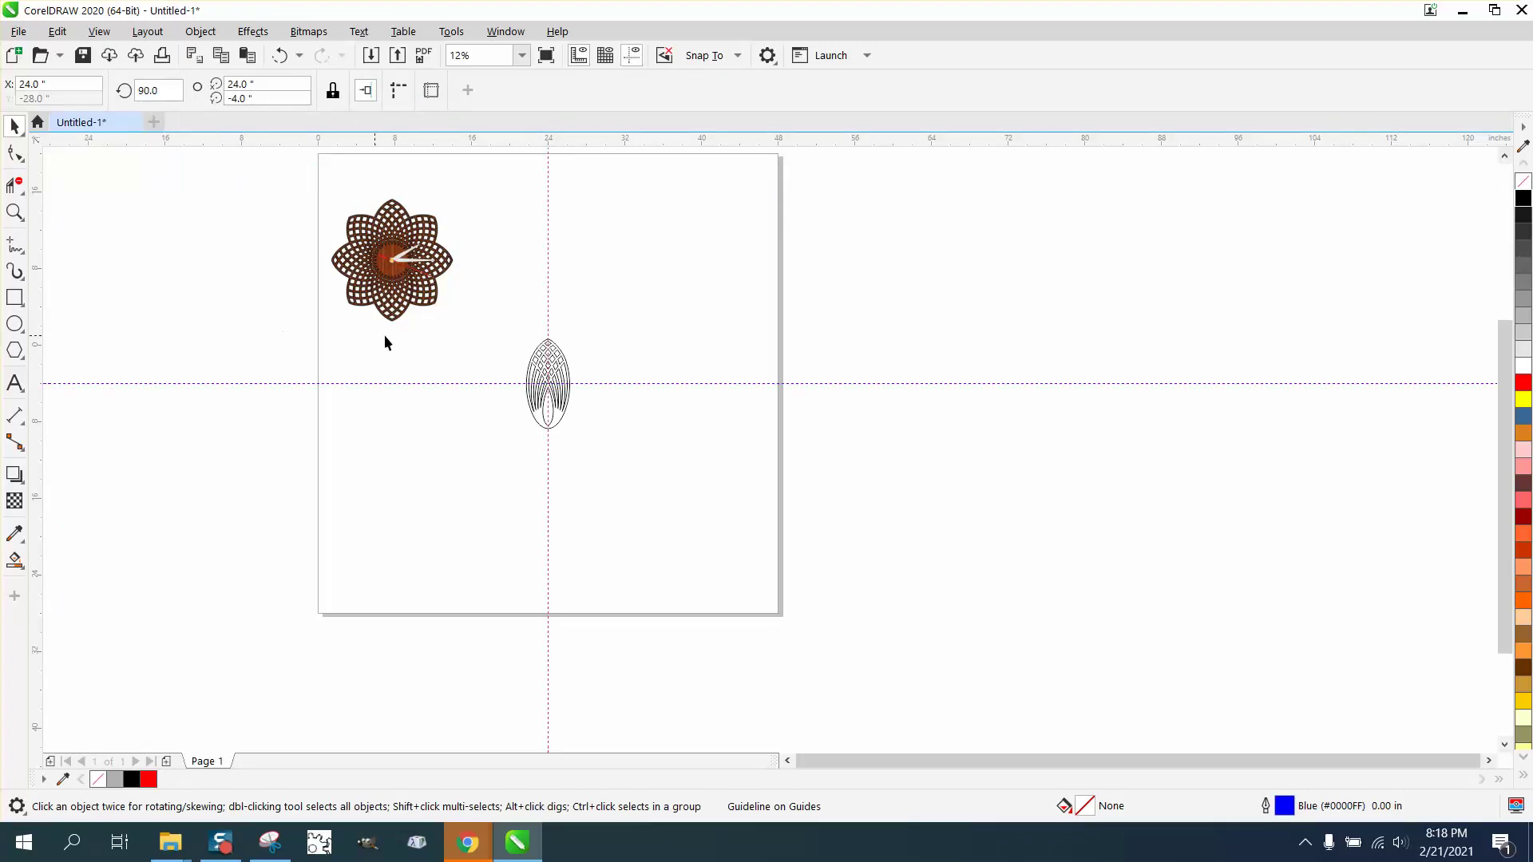
click(559, 355)
drag(549, 373, 548, 306)
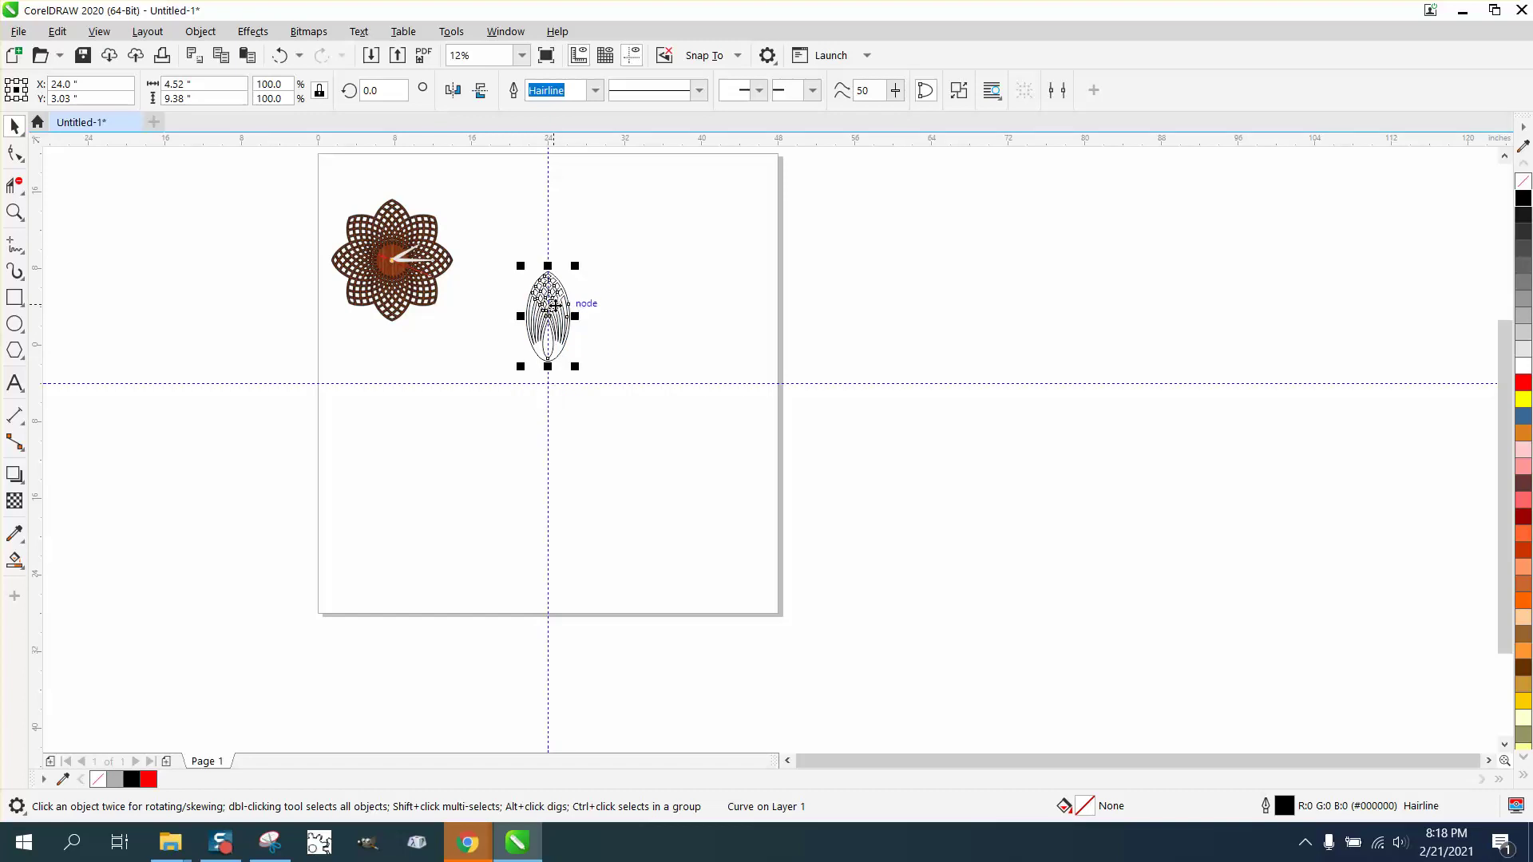
- Move the lattice petal's centre of rotation down to the intersection of the two guidelines
click(16, 214)
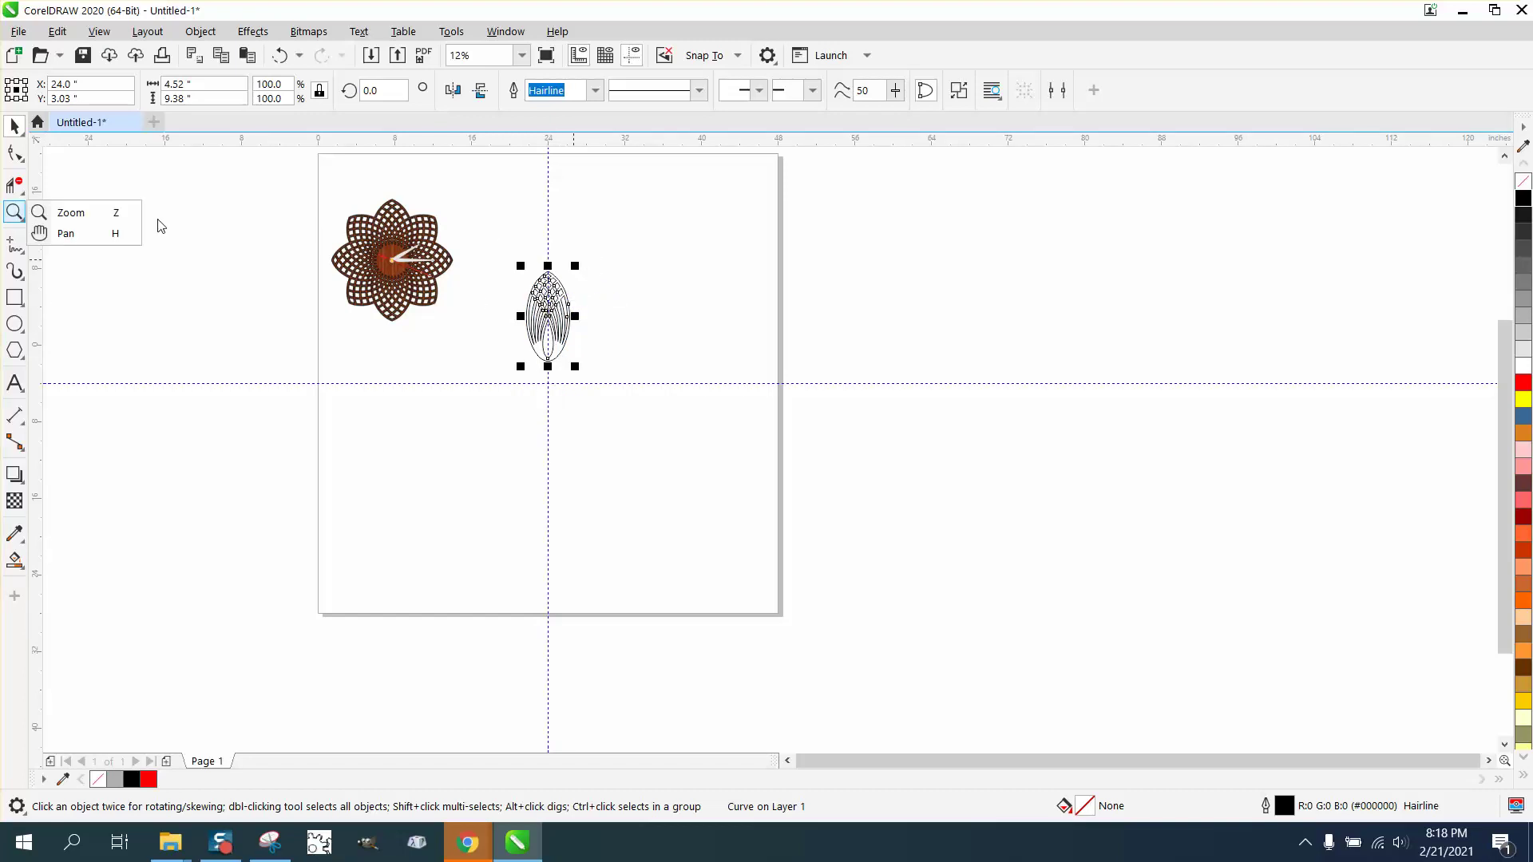
click(112, 214)
drag(483, 254, 807, 441)
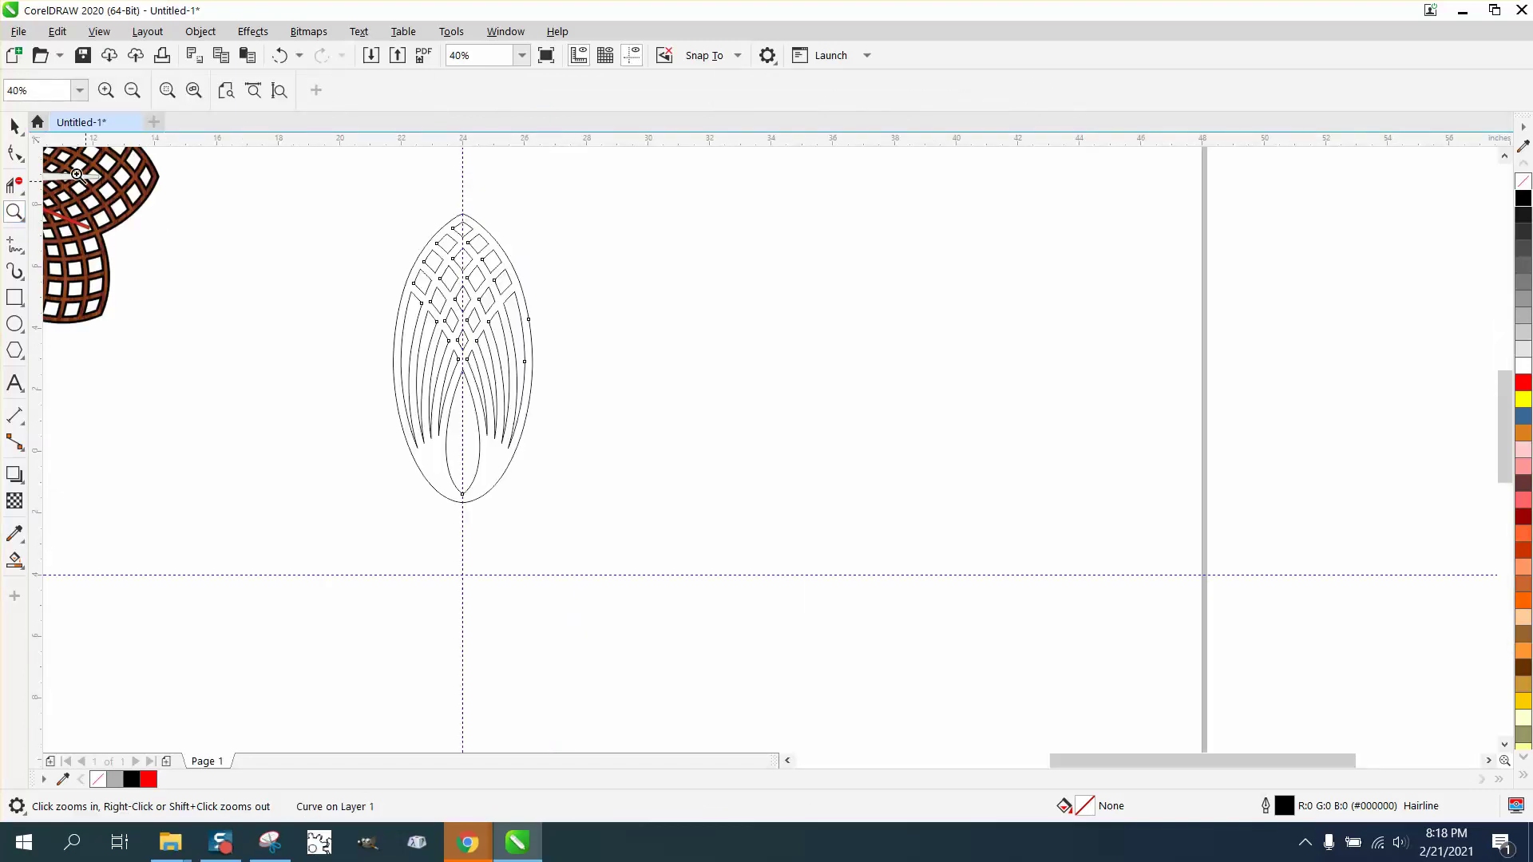
click(15, 126)
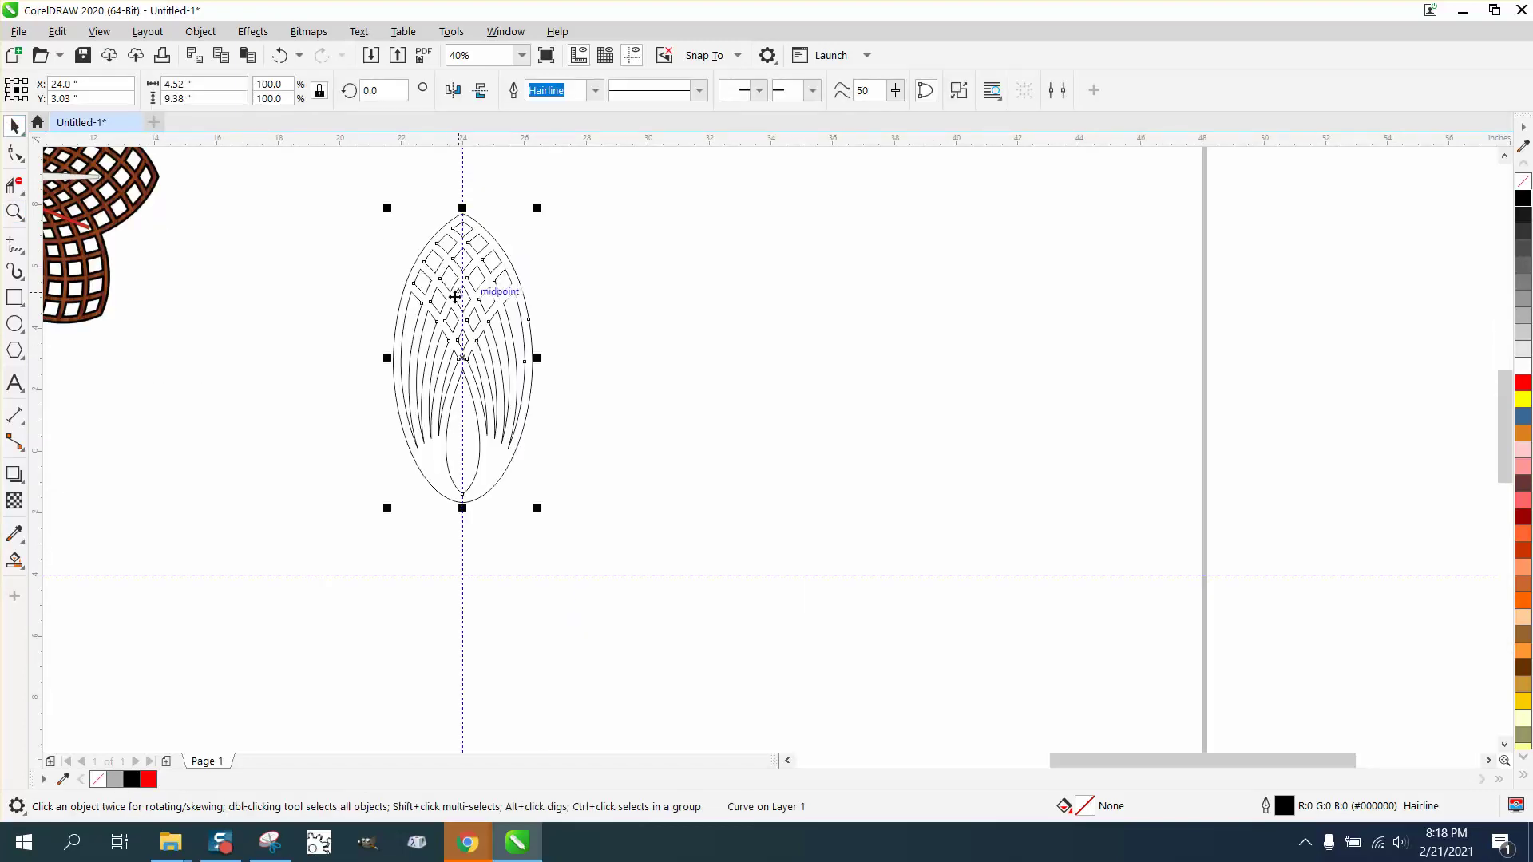
click(463, 355)
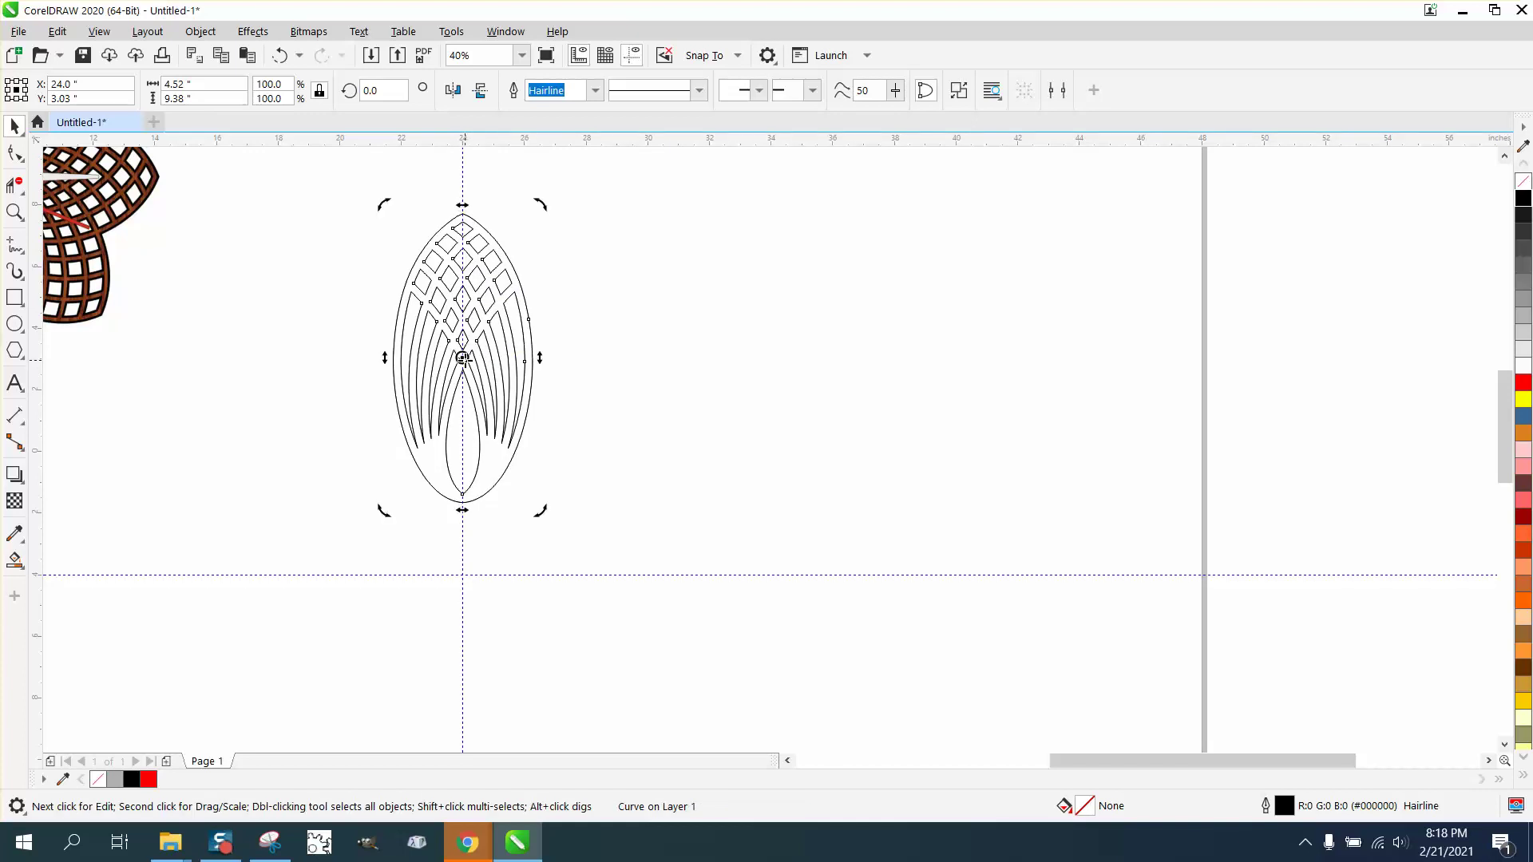
click(564, 506)
click(511, 417)
key(F10)
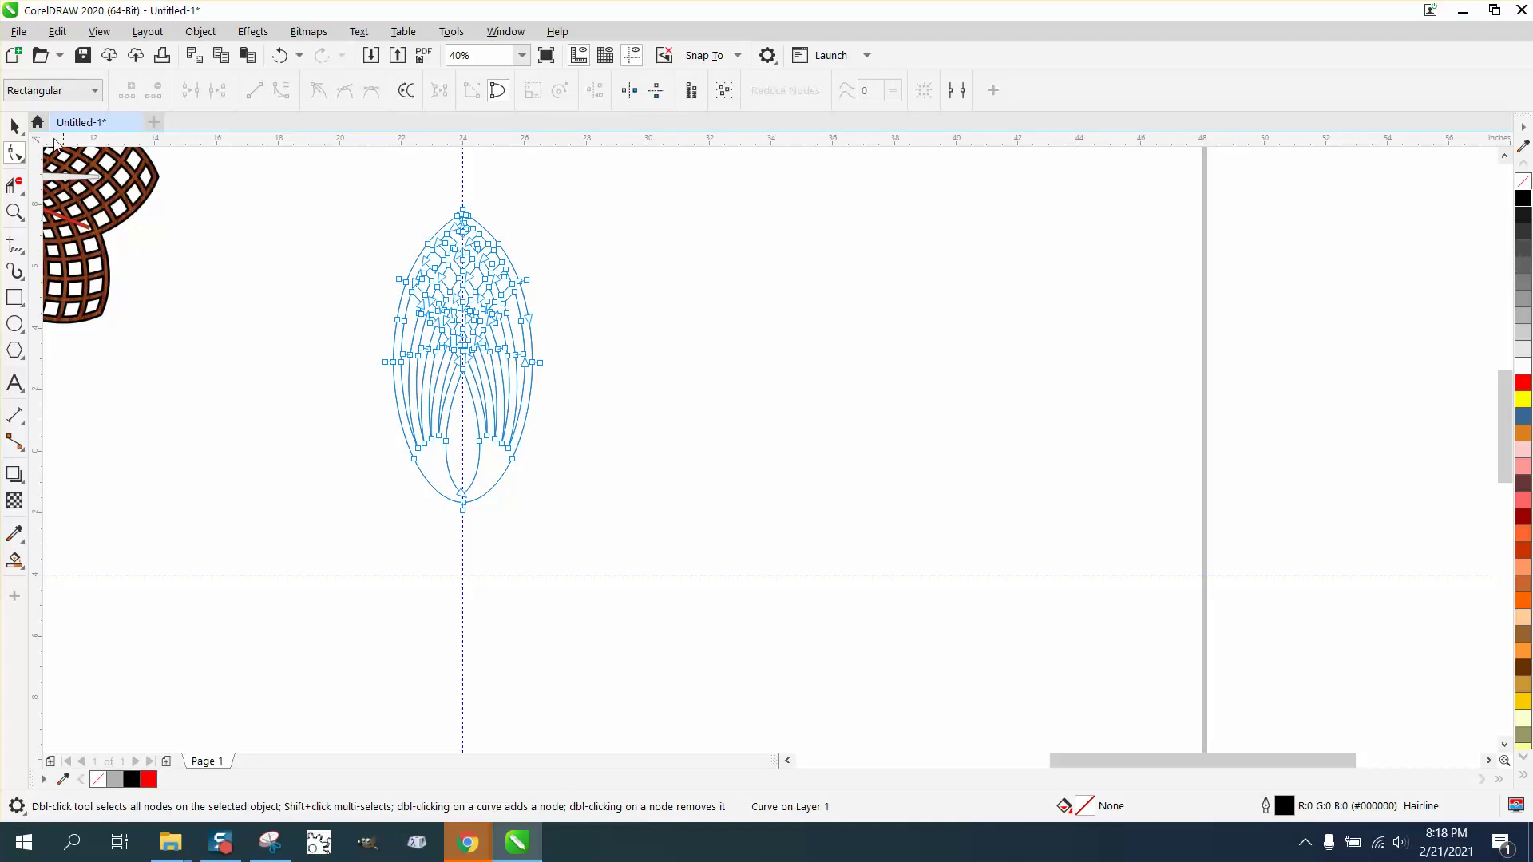
click(14, 125)
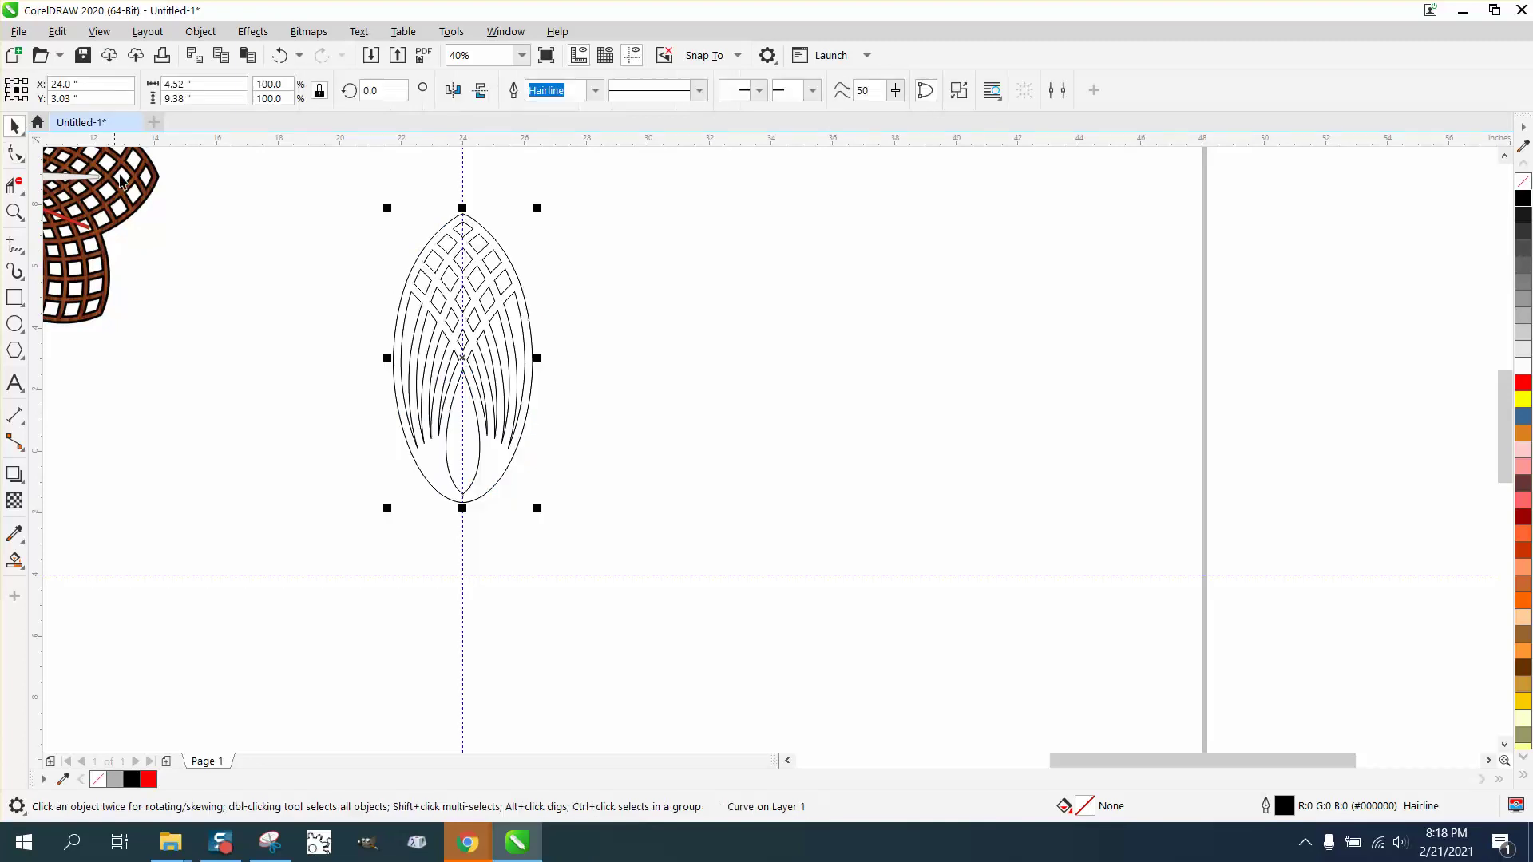
click(463, 357)
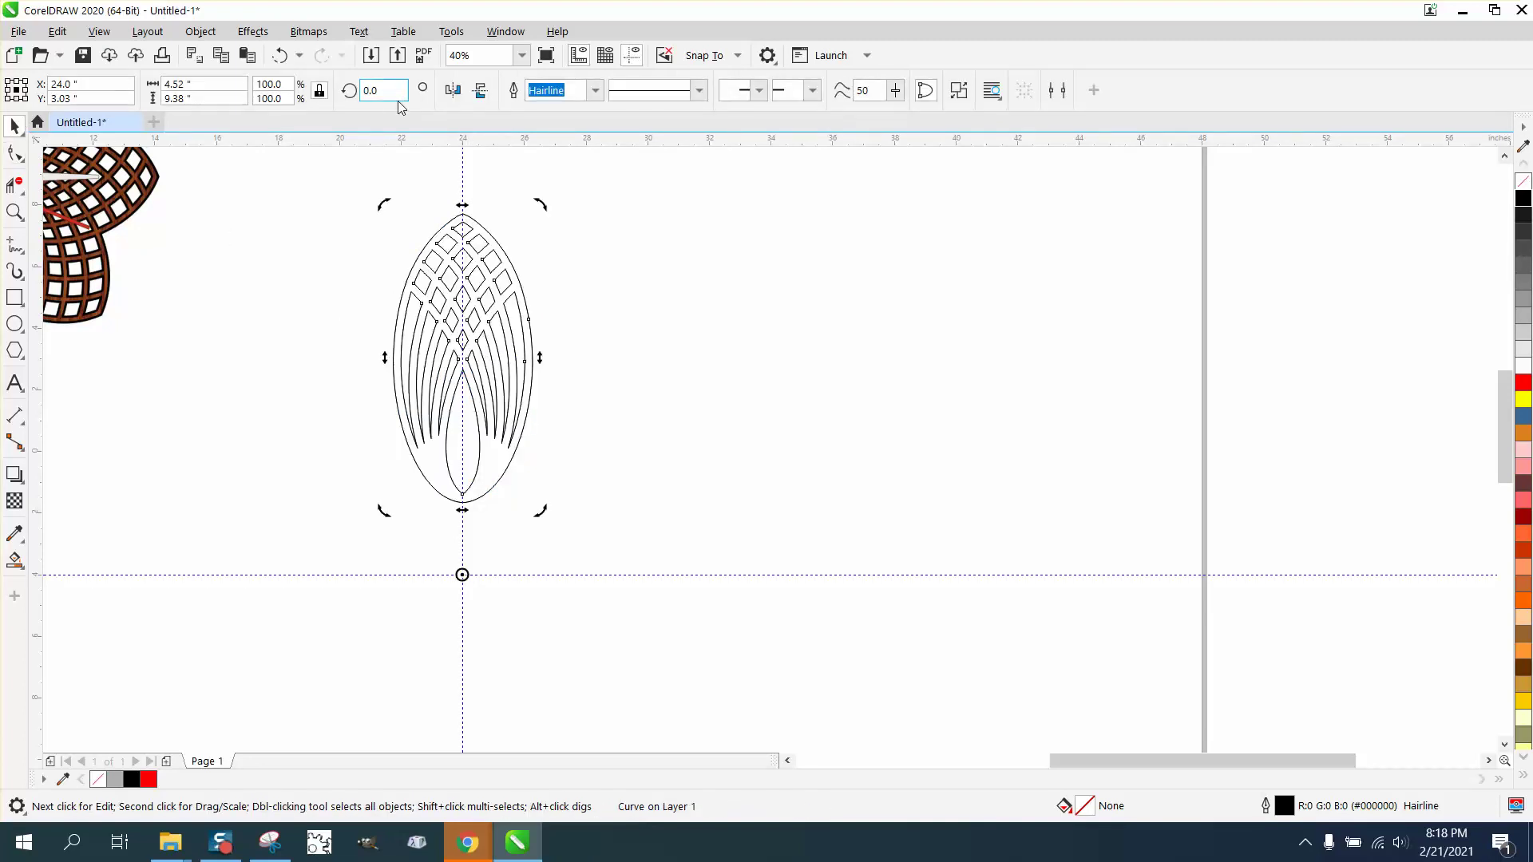
- Try to create a copy of the petal rotated 45° around the guideline intersection
click(369, 91)
text(45)
key(Return)
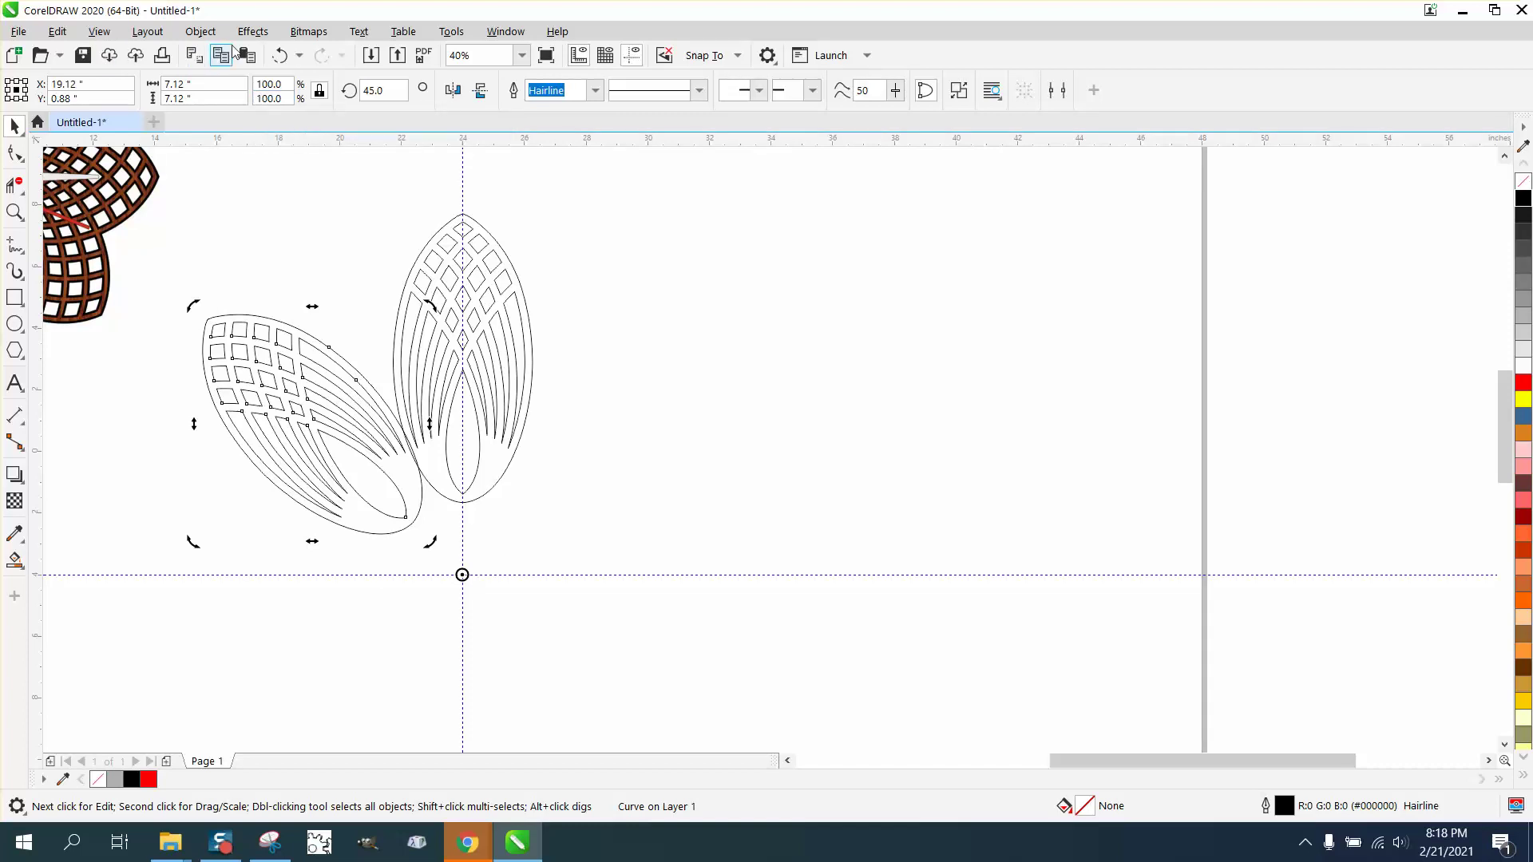
click(277, 60)
click(588, 256)
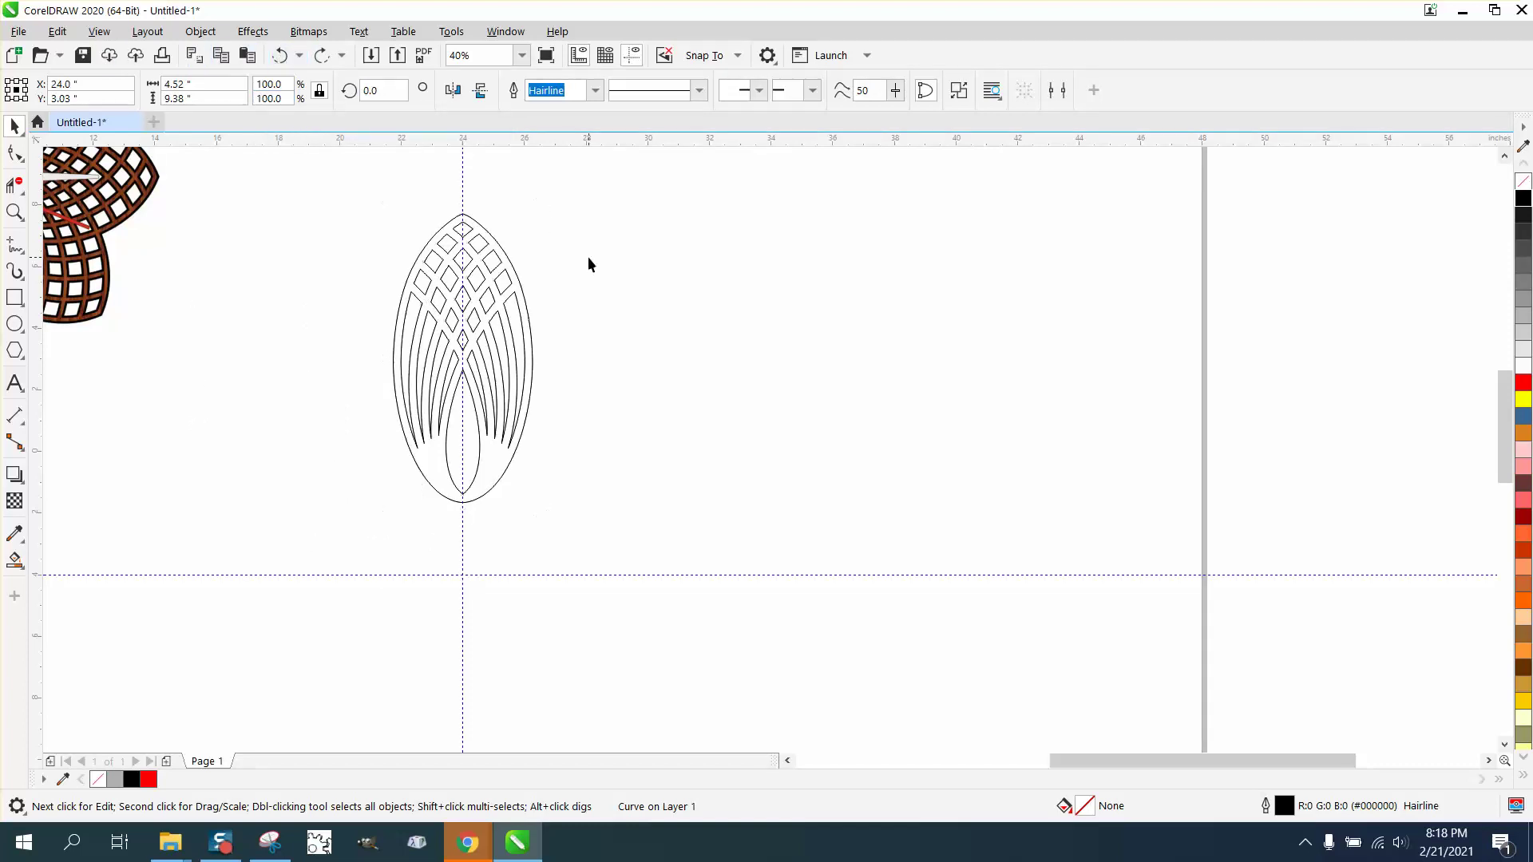
- Undo the petal's sideways displacement and move the petal straight down about 1.3 inches along the vertical guideline
drag(498, 272, 646, 265)
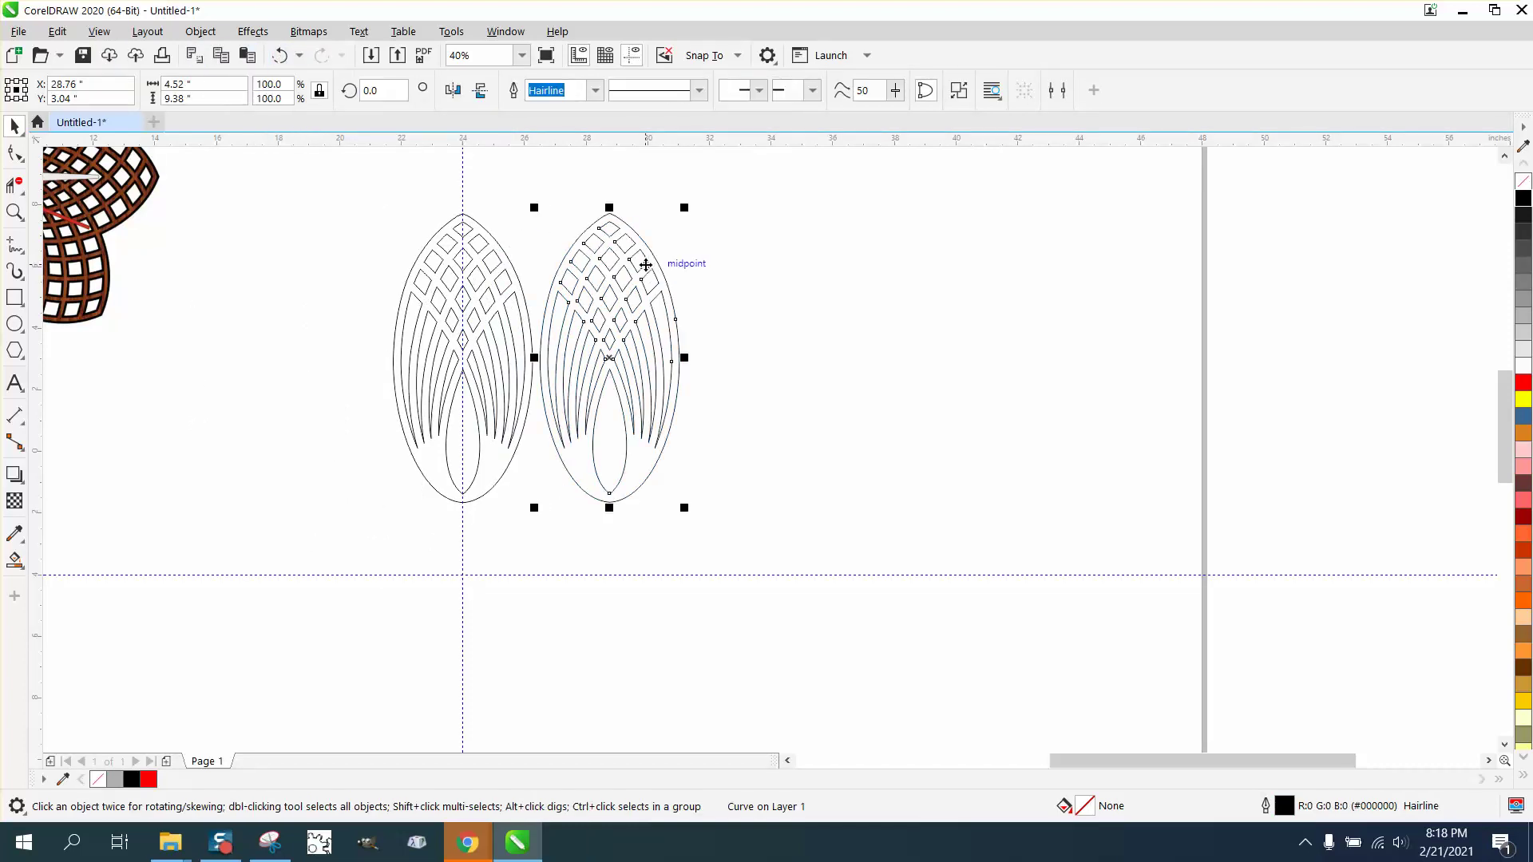
key(ctrl+z)
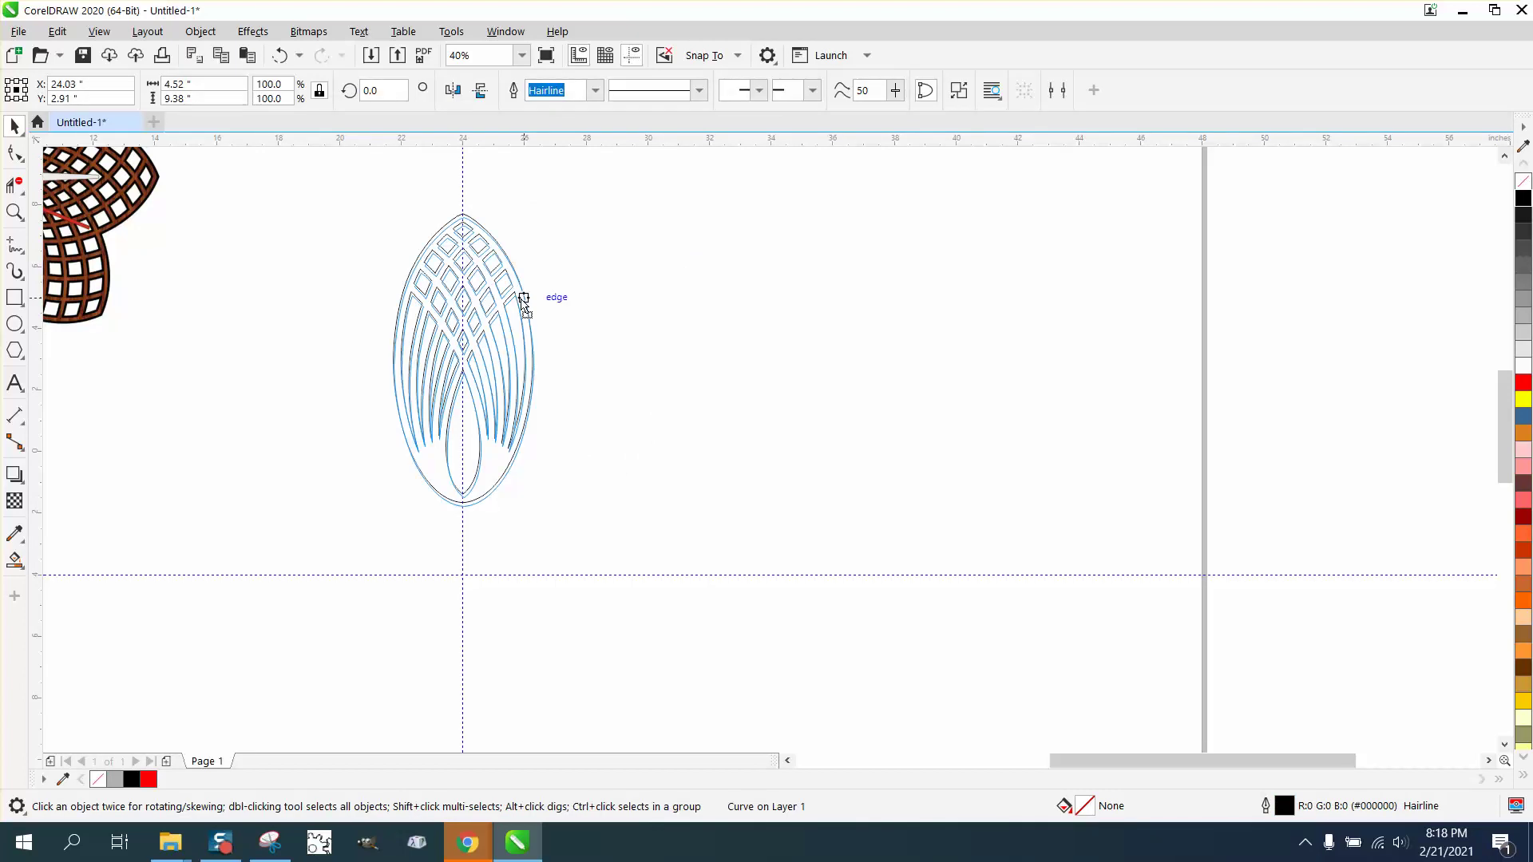
drag(523, 299, 523, 339)
- Move the lowered petal's centre of rotation down the vertical guideline, close to the horizontal guideline
click(503, 434)
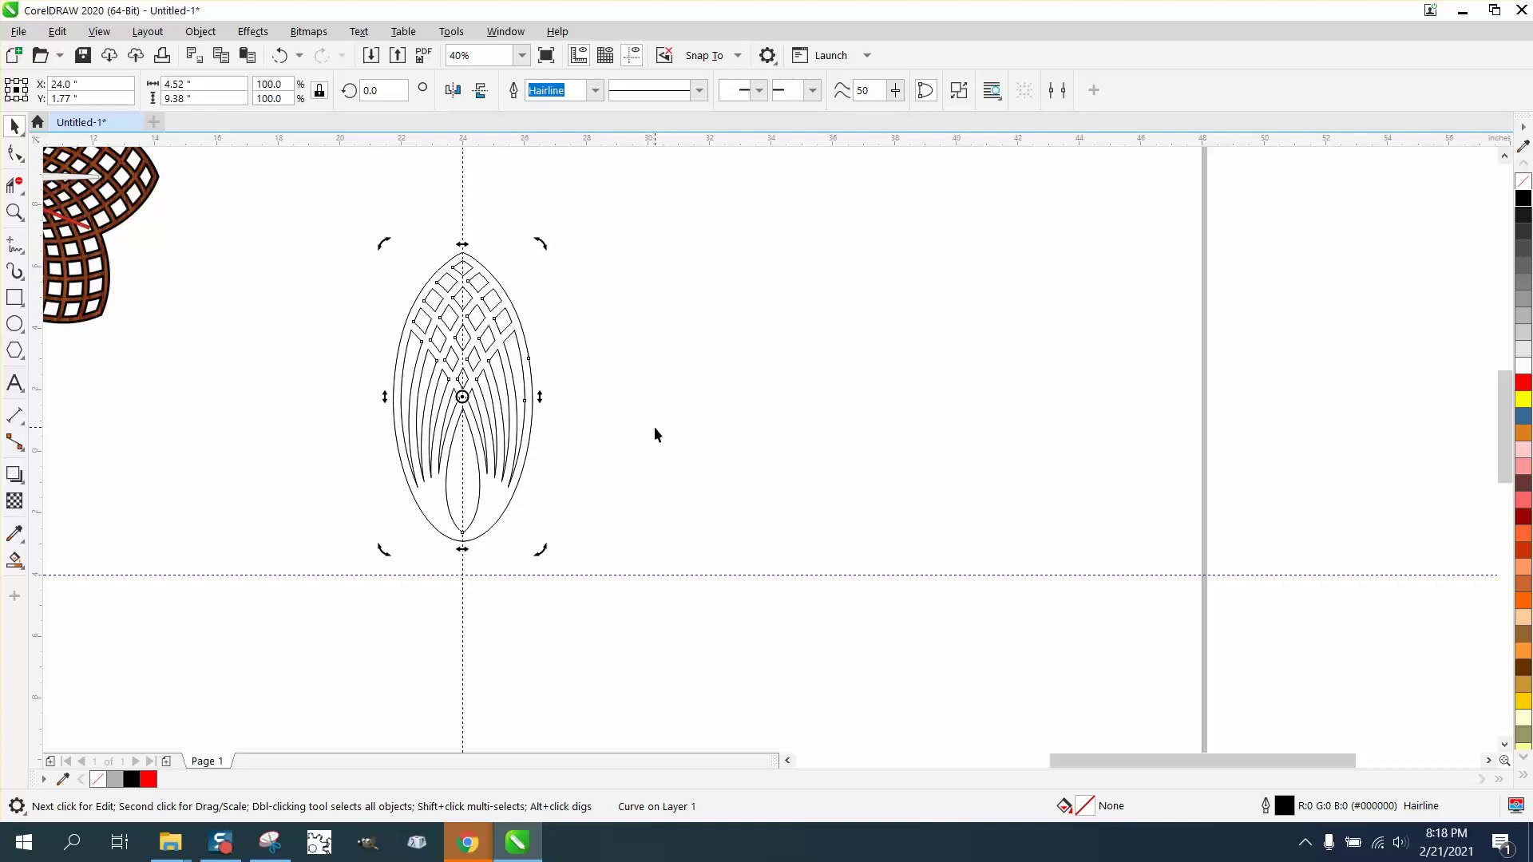
drag(462, 396, 461, 570)
click(526, 400)
click(525, 400)
click(14, 211)
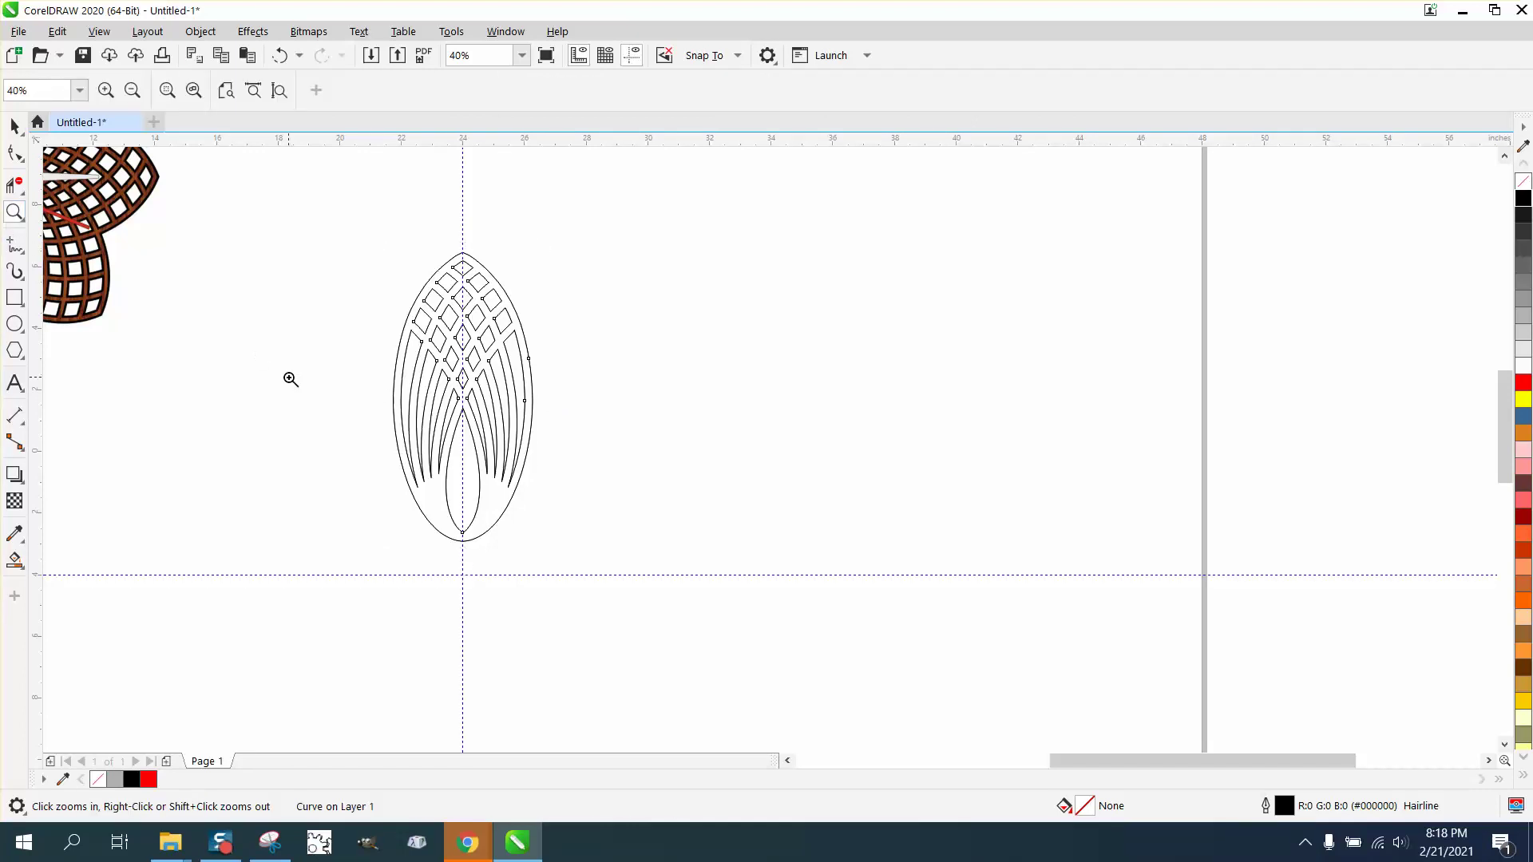
drag(297, 410, 611, 577)
click(14, 126)
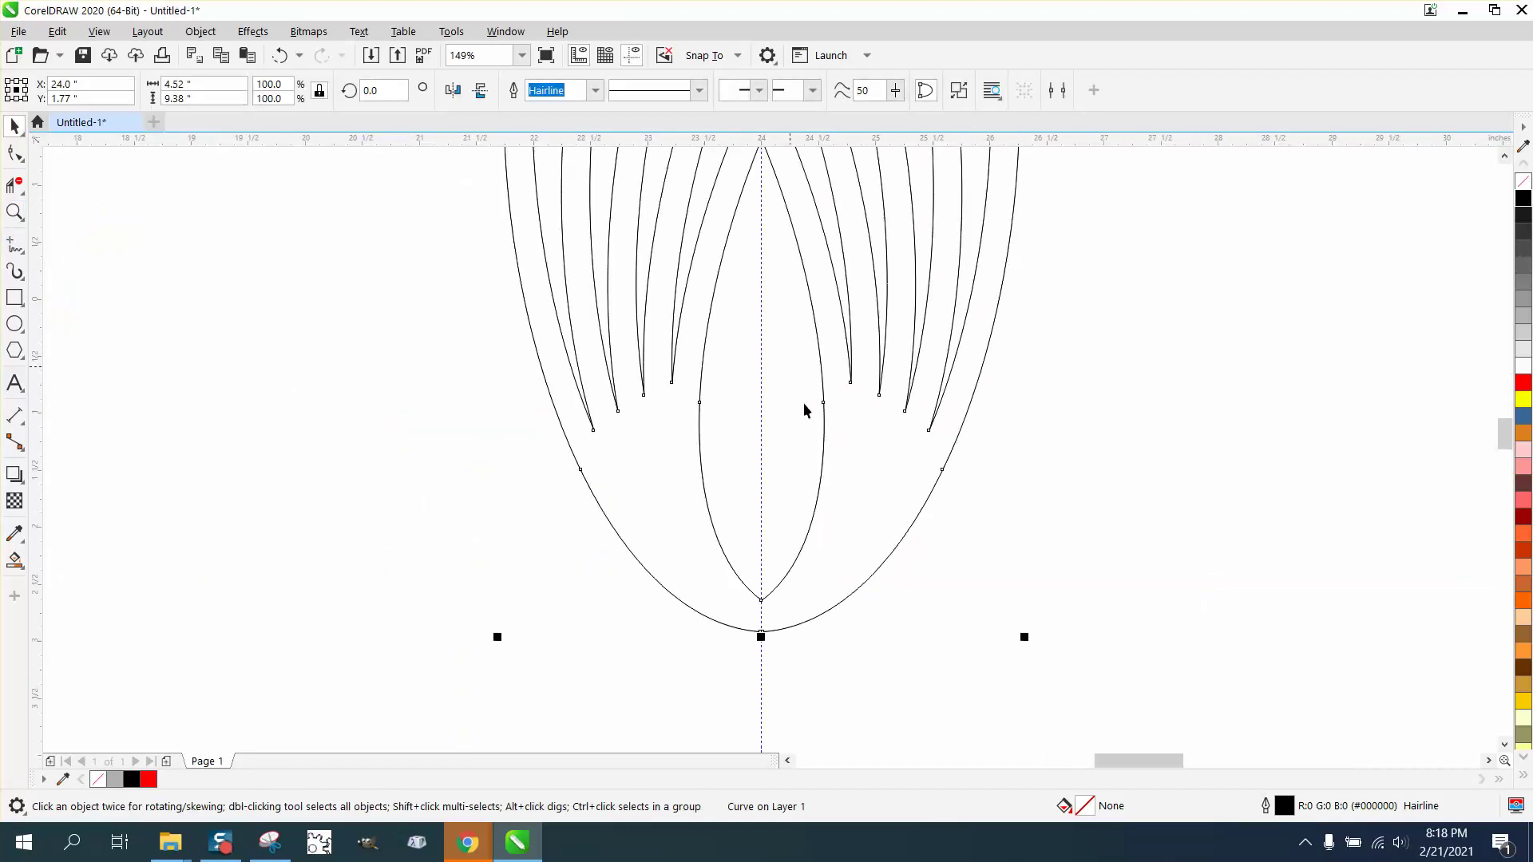
click(822, 447)
scroll(773, 637, down, 3)
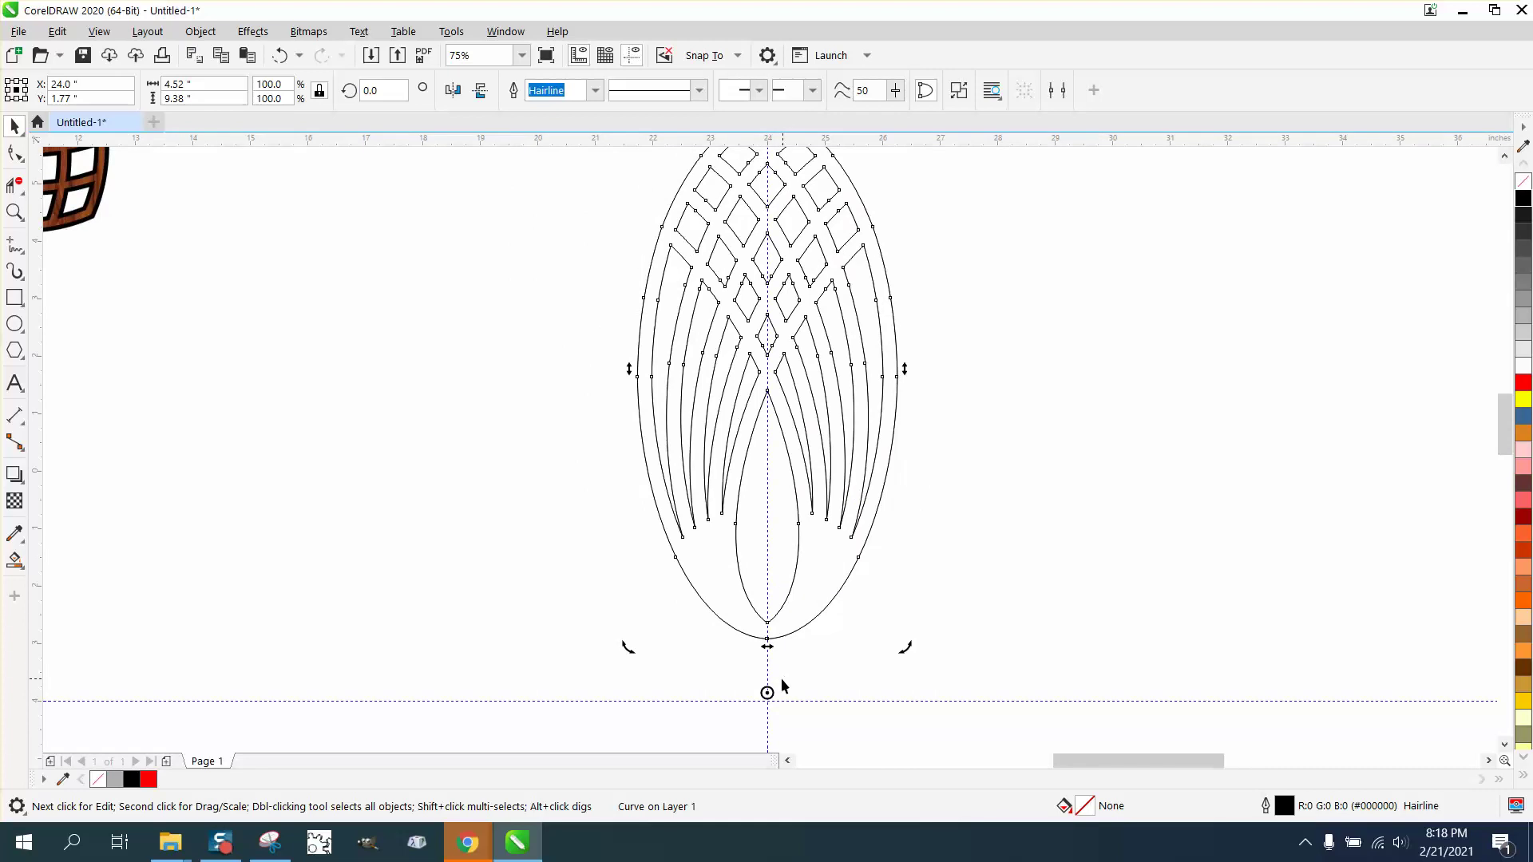
mouse_move(768, 691)
mouse_down()
mouse_move(944, 615)
mouse_move(841, 678)
mouse_move(767, 698)
mouse_up()
- Place the petal's centre of rotation exactly on the guideline intersection and reselect the petal in rotate mode to check it
click(852, 558)
double_click(852, 557)
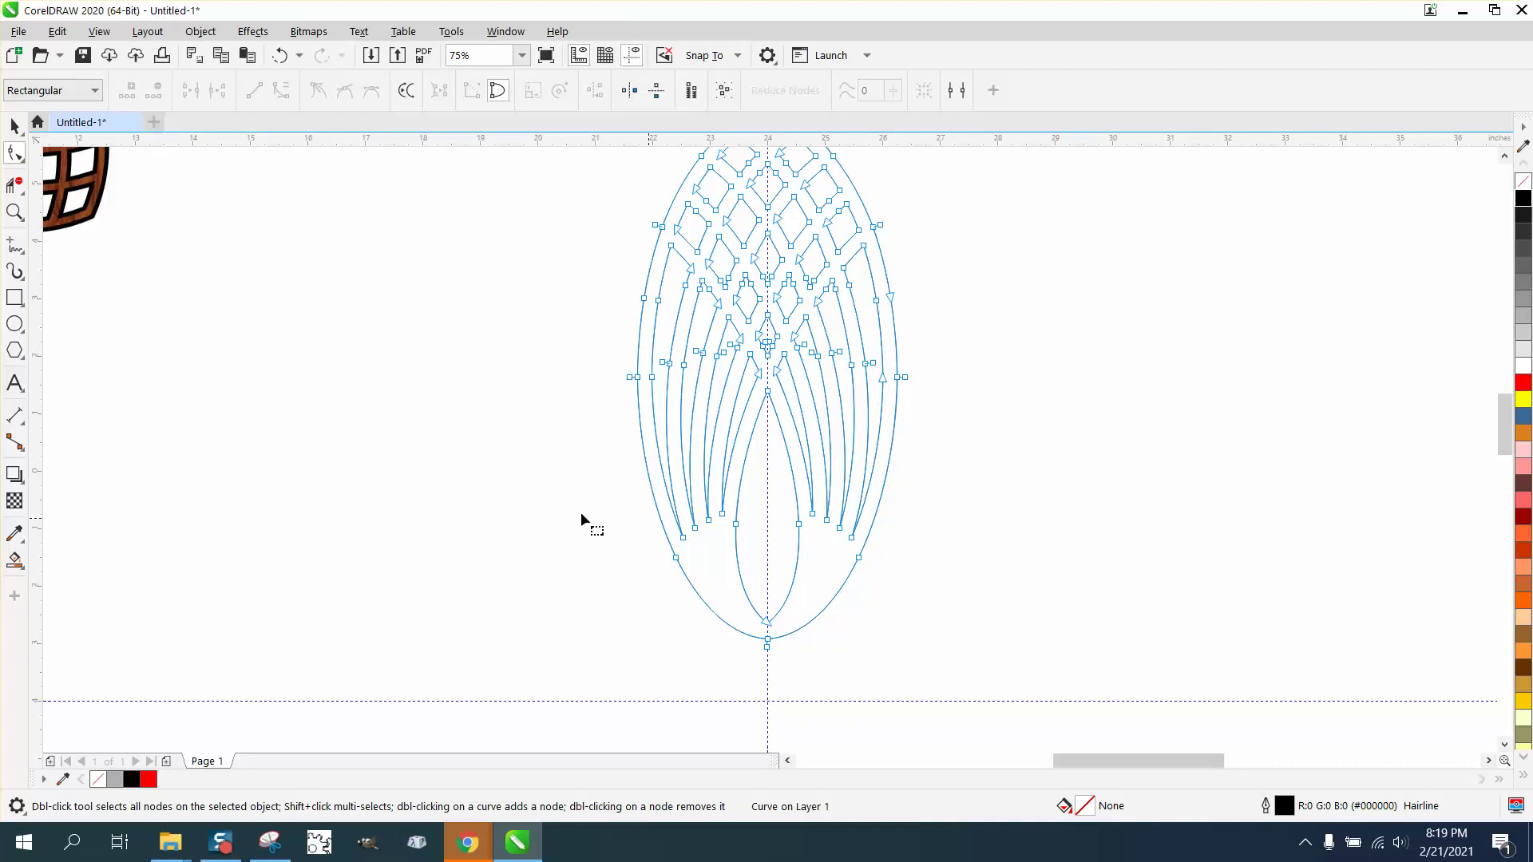
click(15, 125)
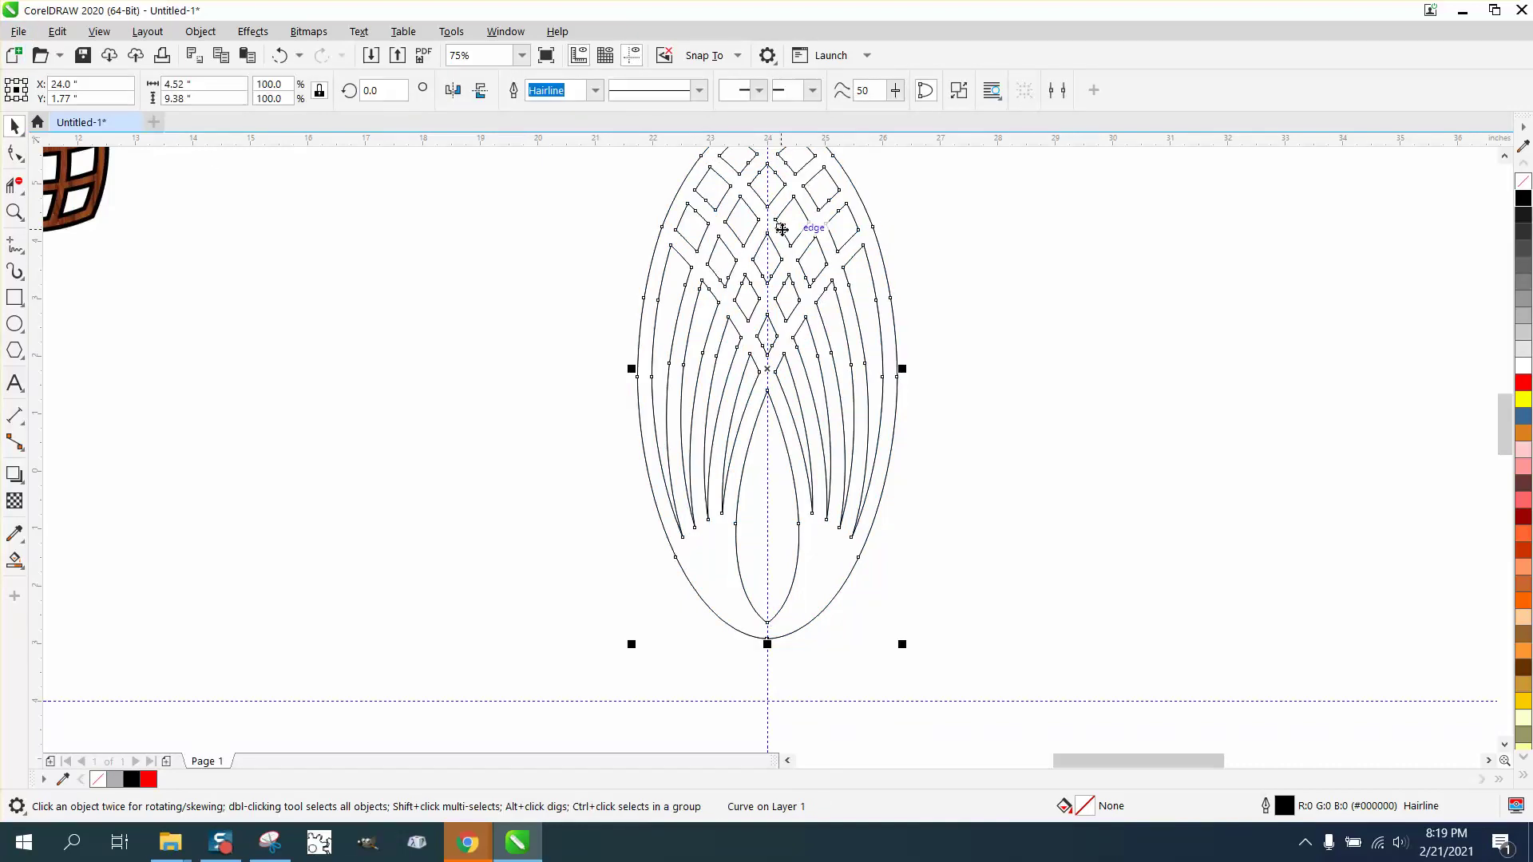
click(765, 370)
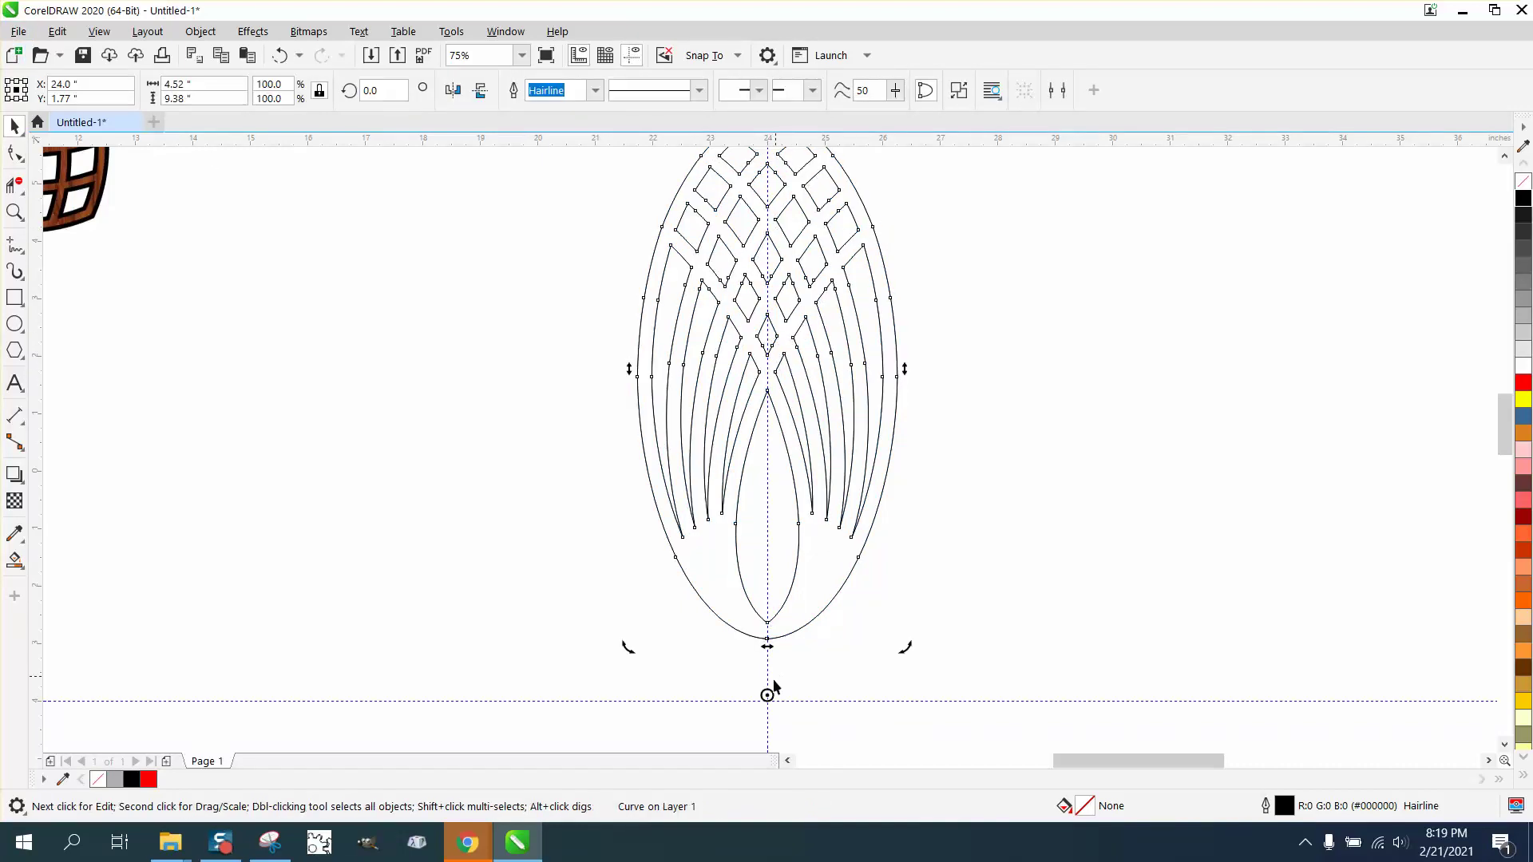
scroll(798, 700, down, 1)
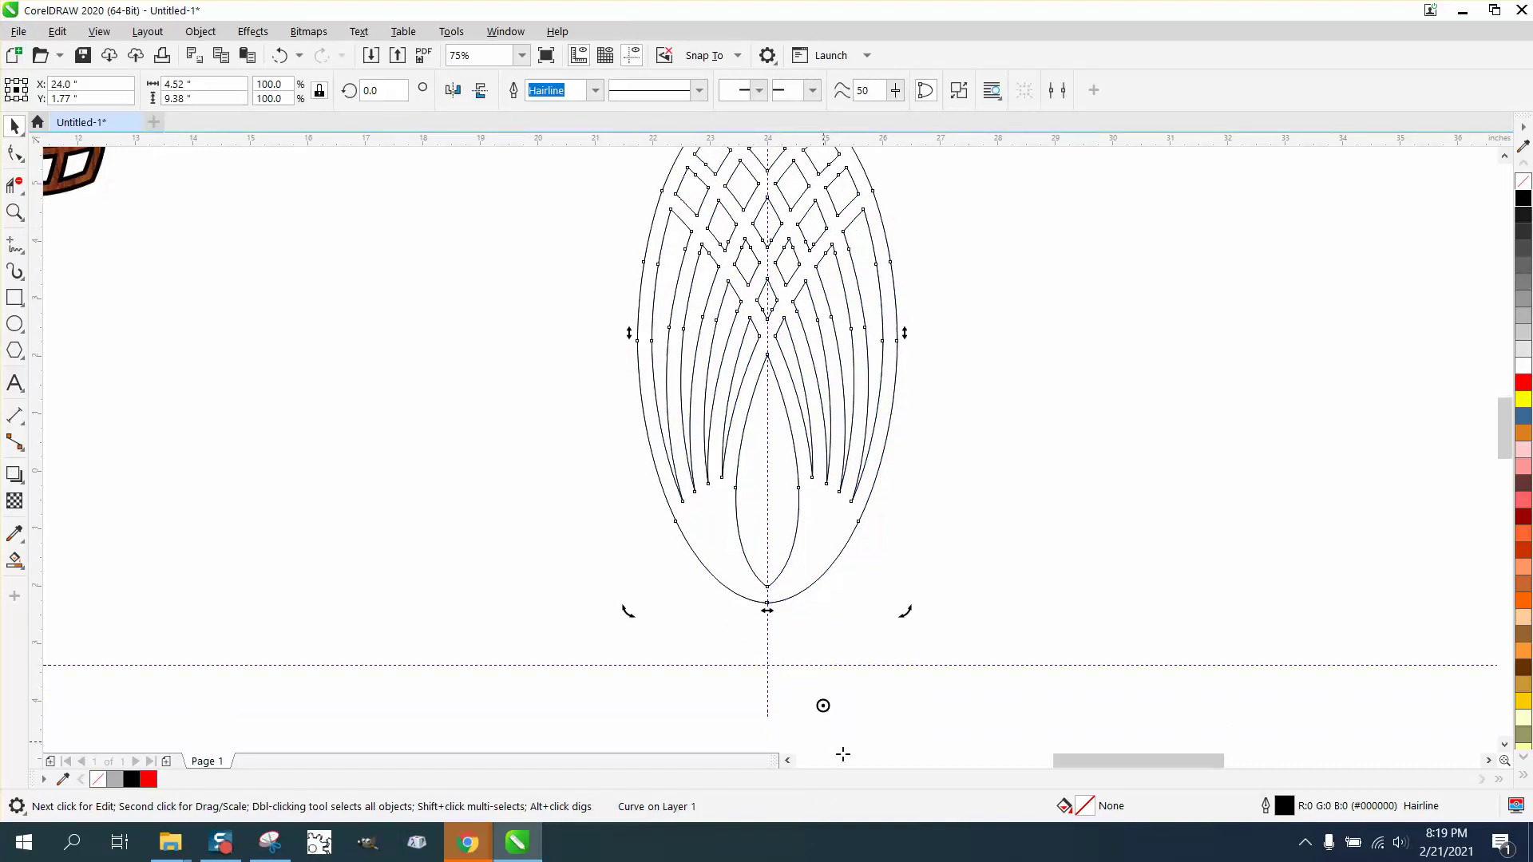
drag(844, 752, 767, 656)
click(817, 589)
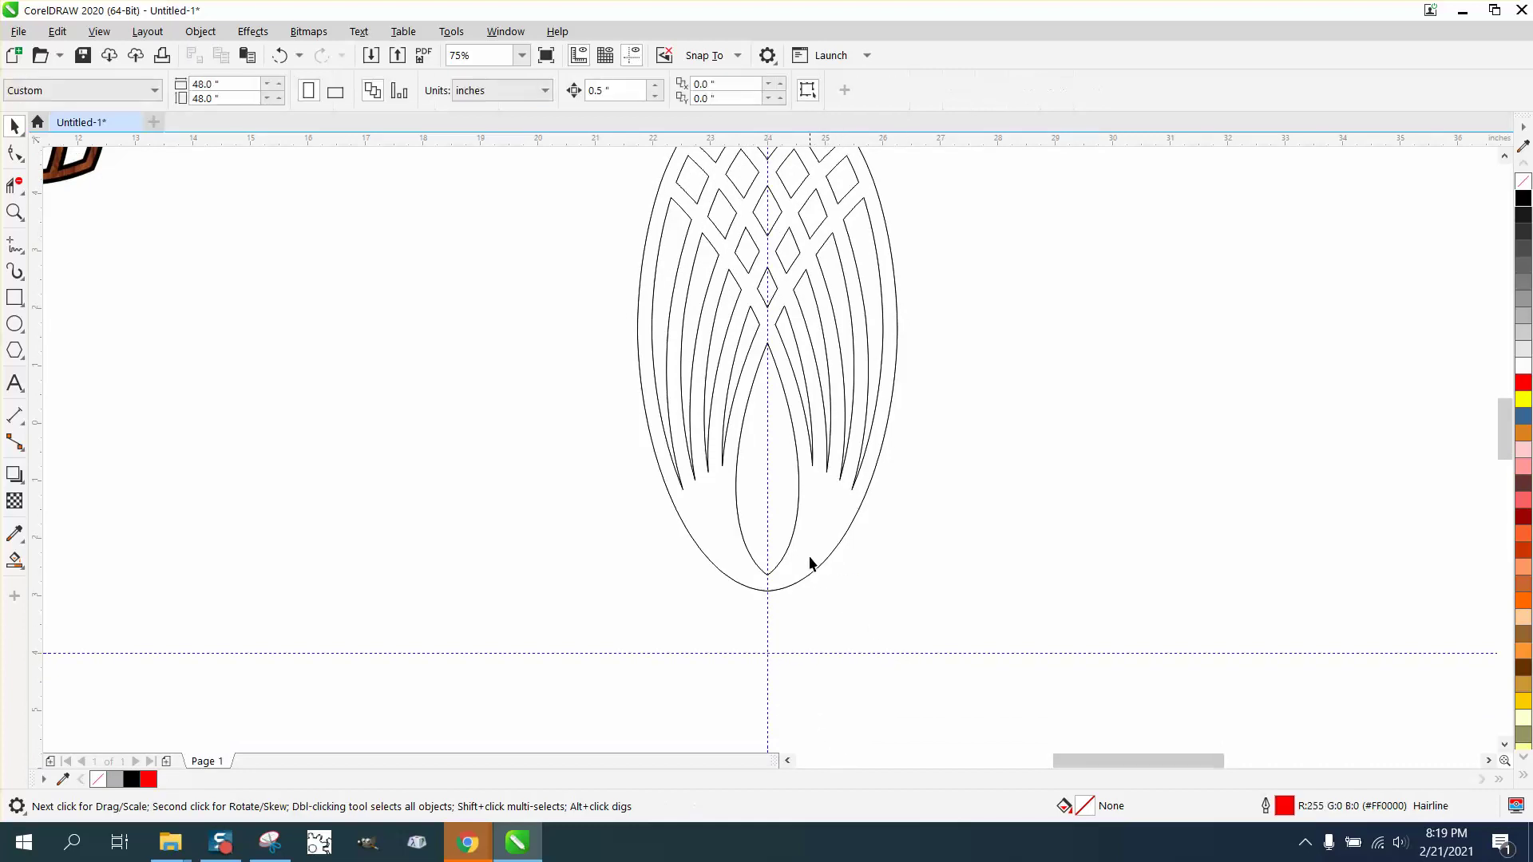
click(802, 551)
click(794, 539)
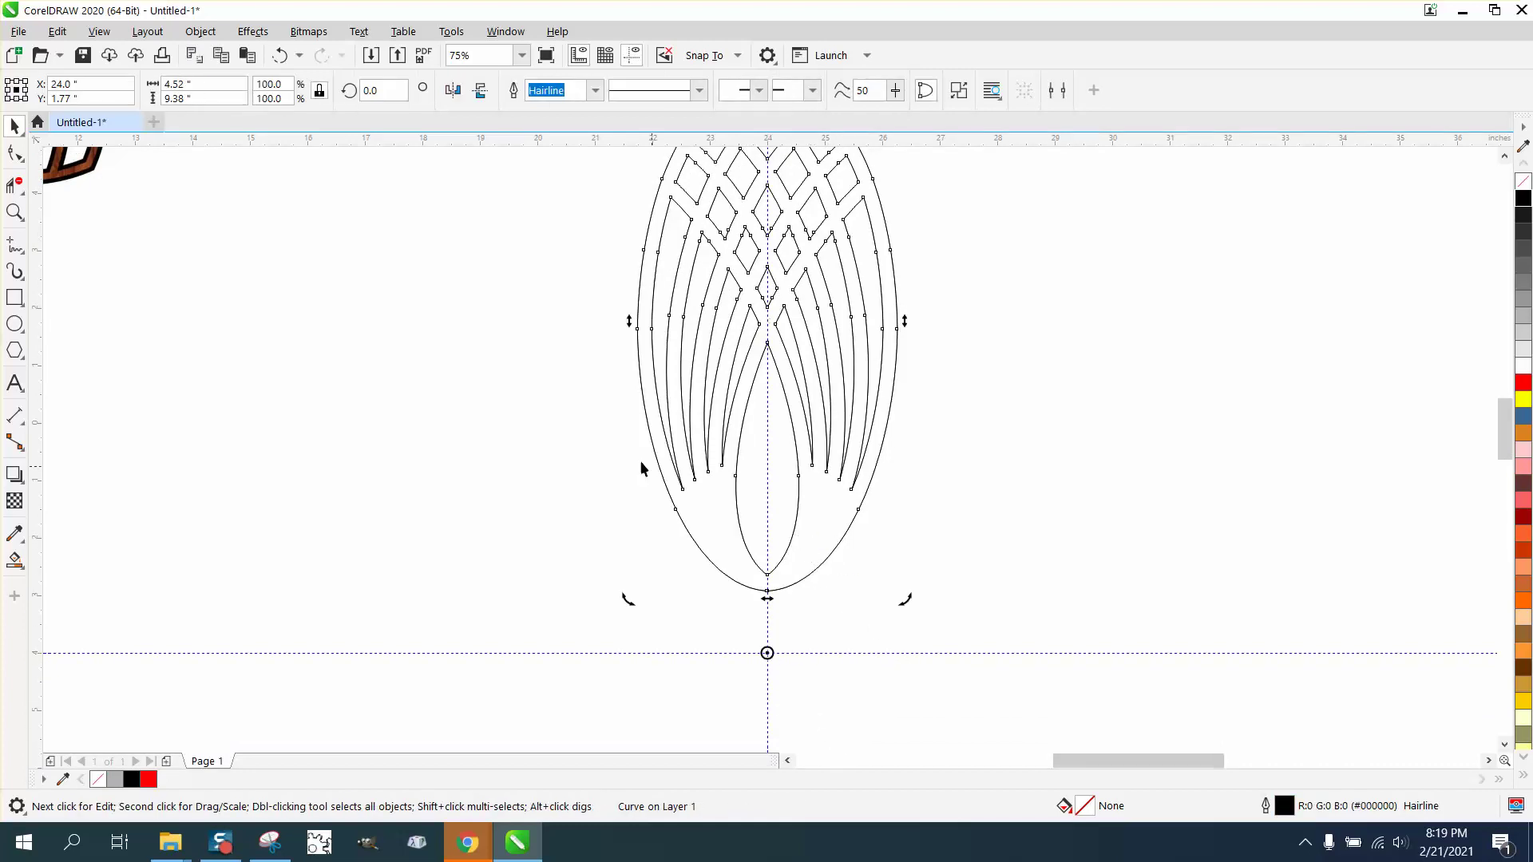
- Create a copy of the petal rotated 45° around the guideline intersection
double_click(375, 90)
text(45)
key(Return)
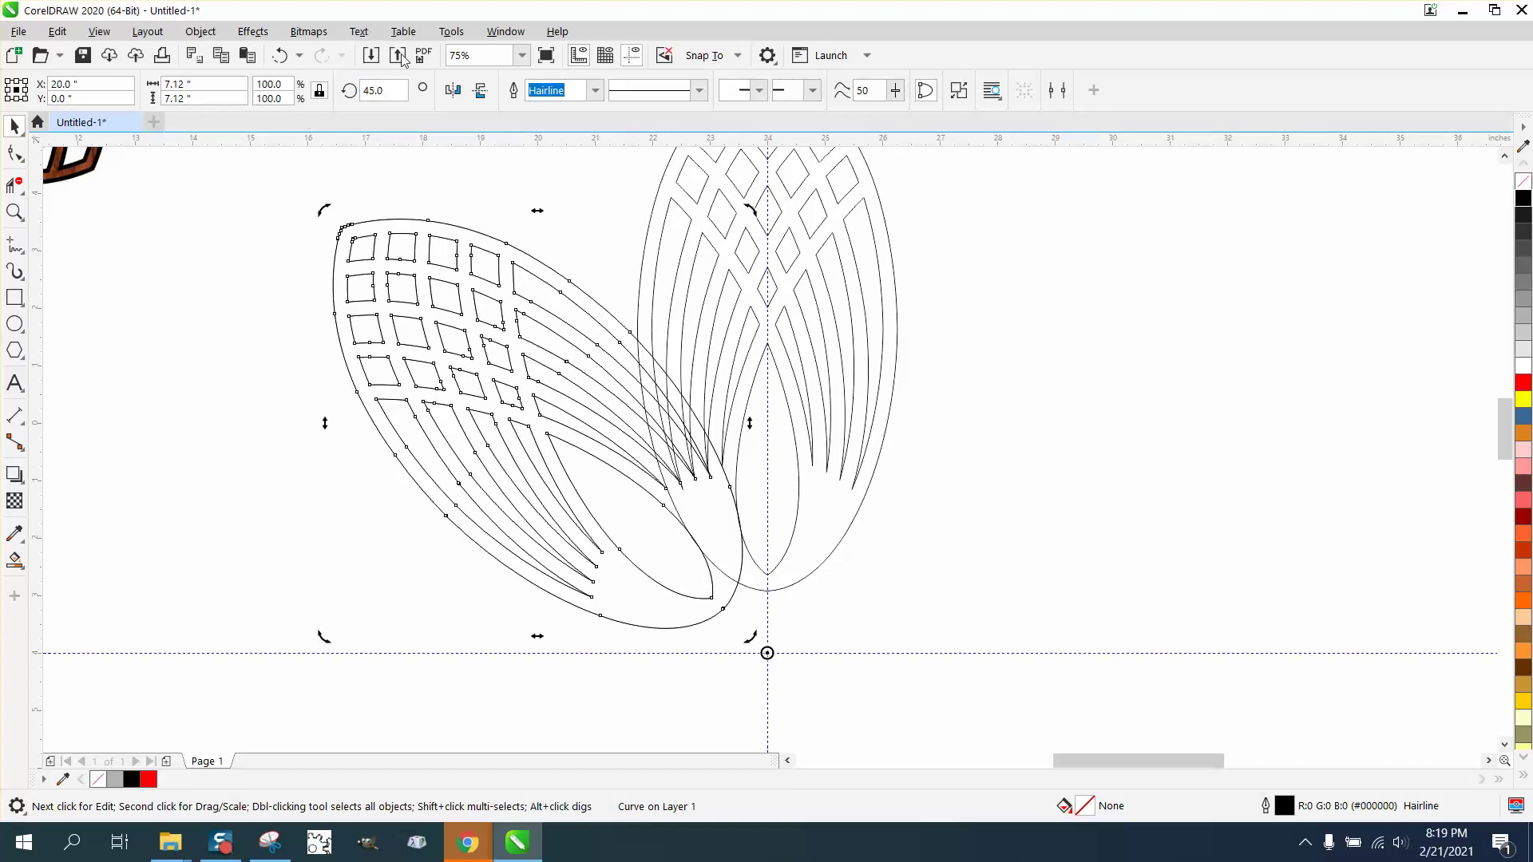
- Add a petal copy rotated to 90° and repeat the rotation to continue around the centre with copies at 135° and 180°
double_click(376, 90)
text(90)
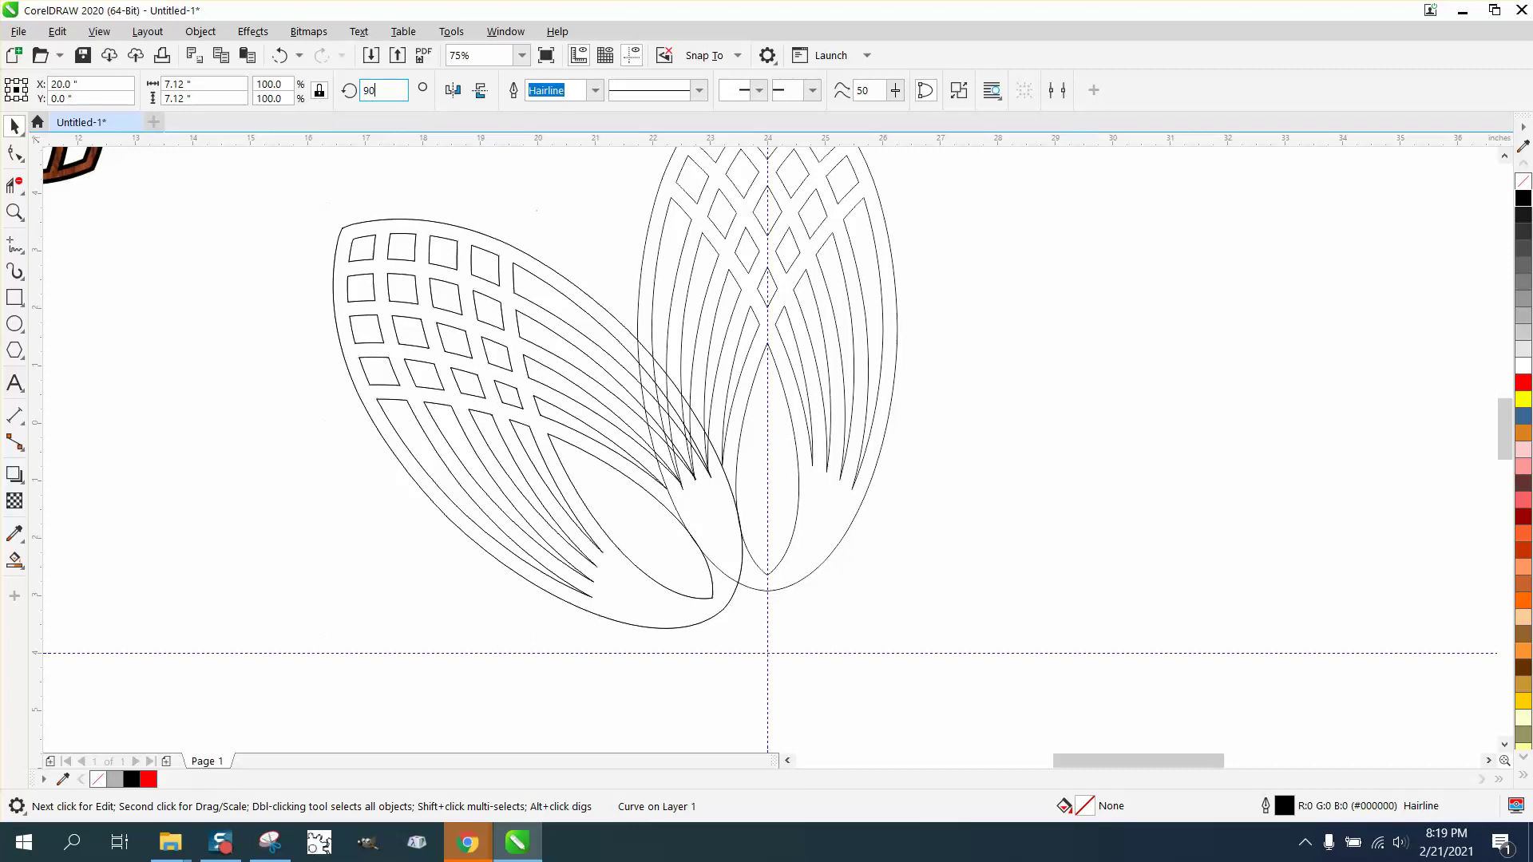
key(Return)
key(ctrl+r)
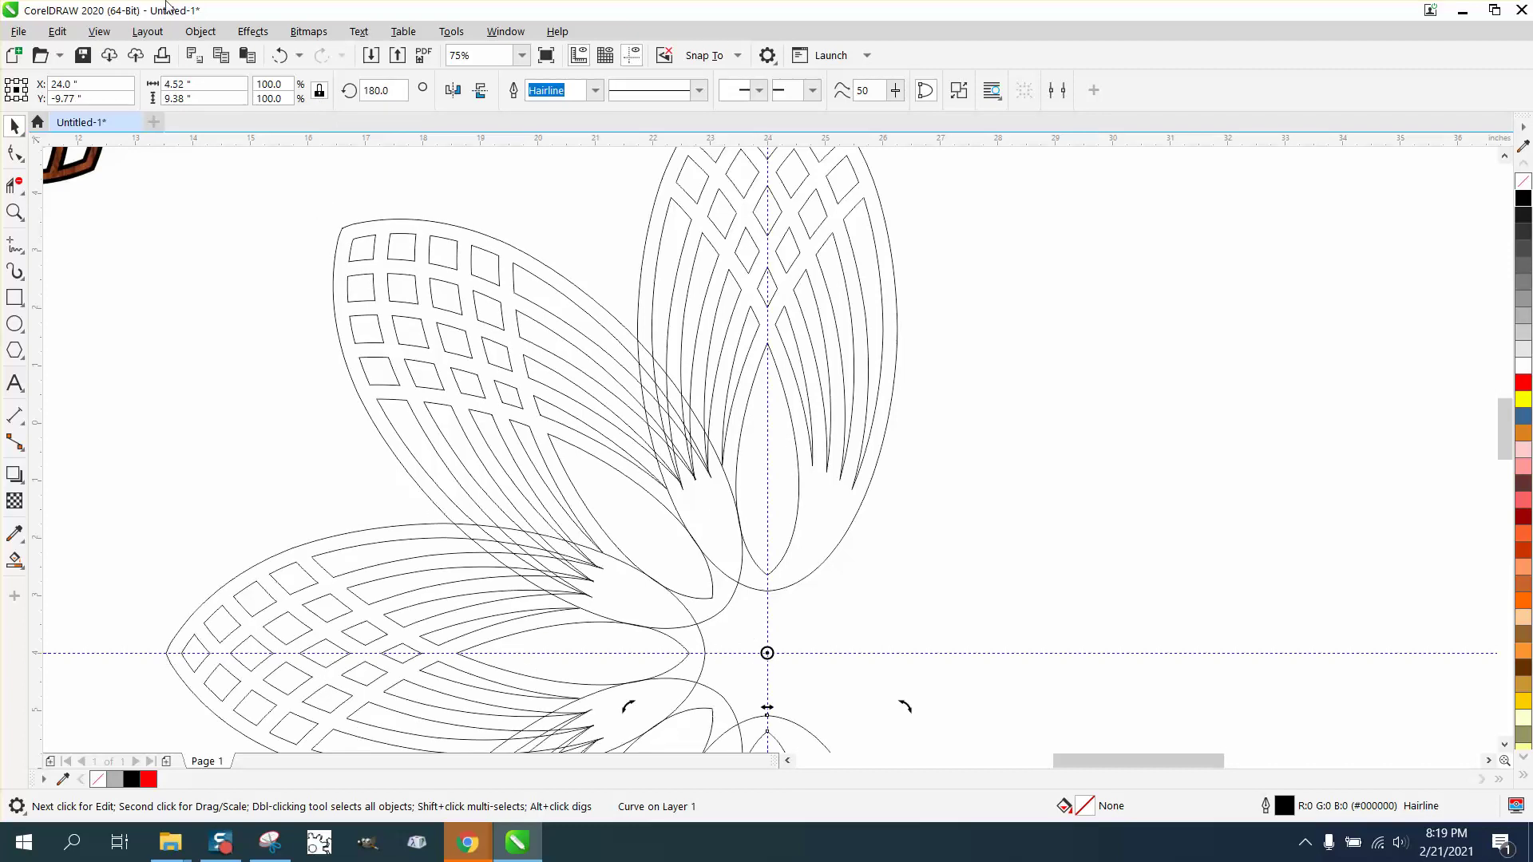
- Try to continue the petals with rotations of a further 45° and 90°, and delete the two petals on the flower's right side
click(406, 90)
text(+45)
key(Return)
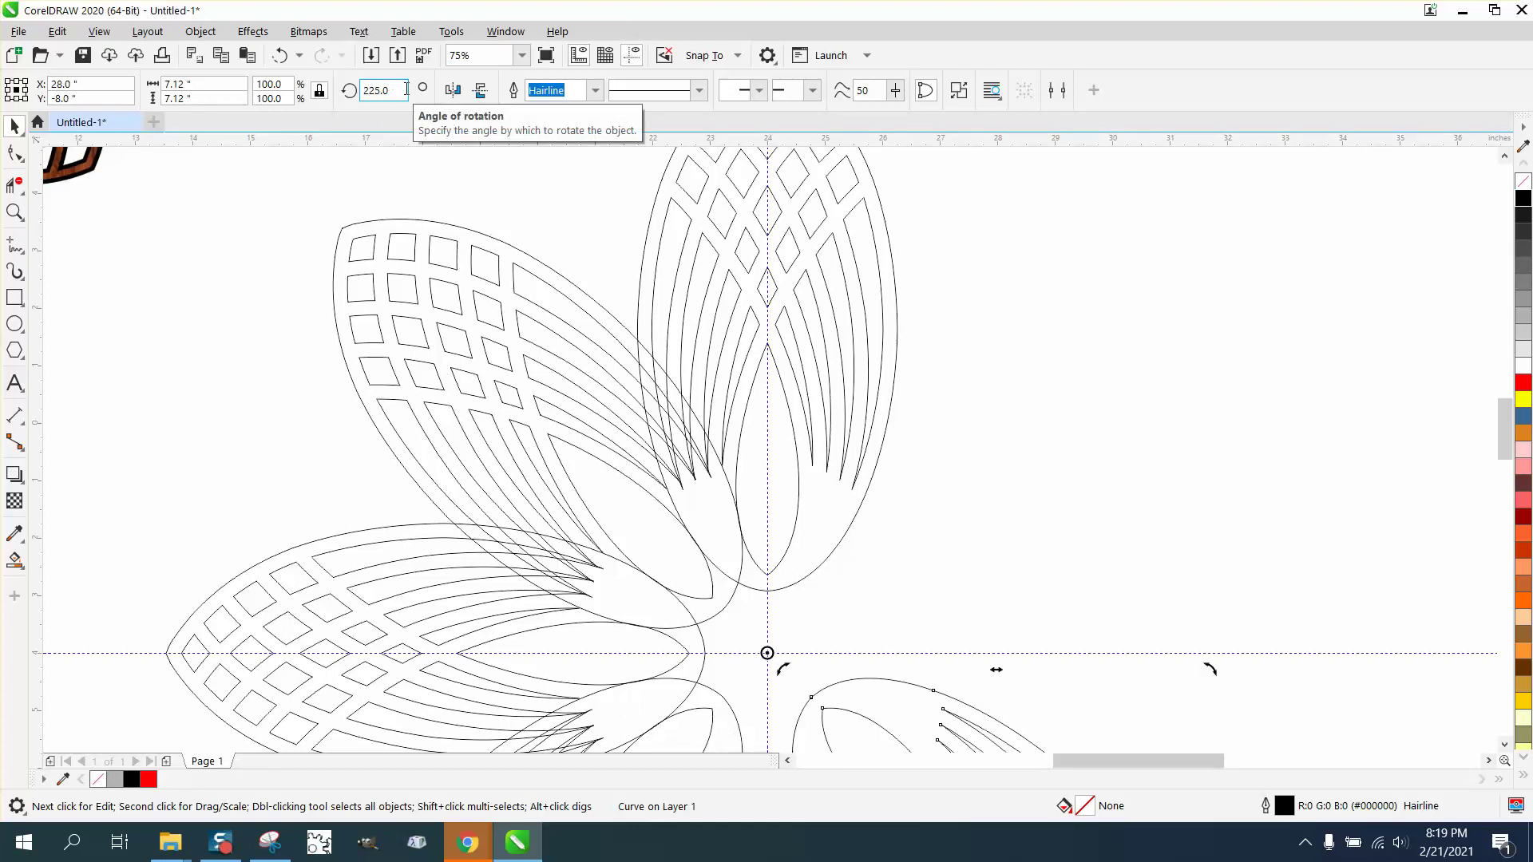
text(+90)
key(Return)
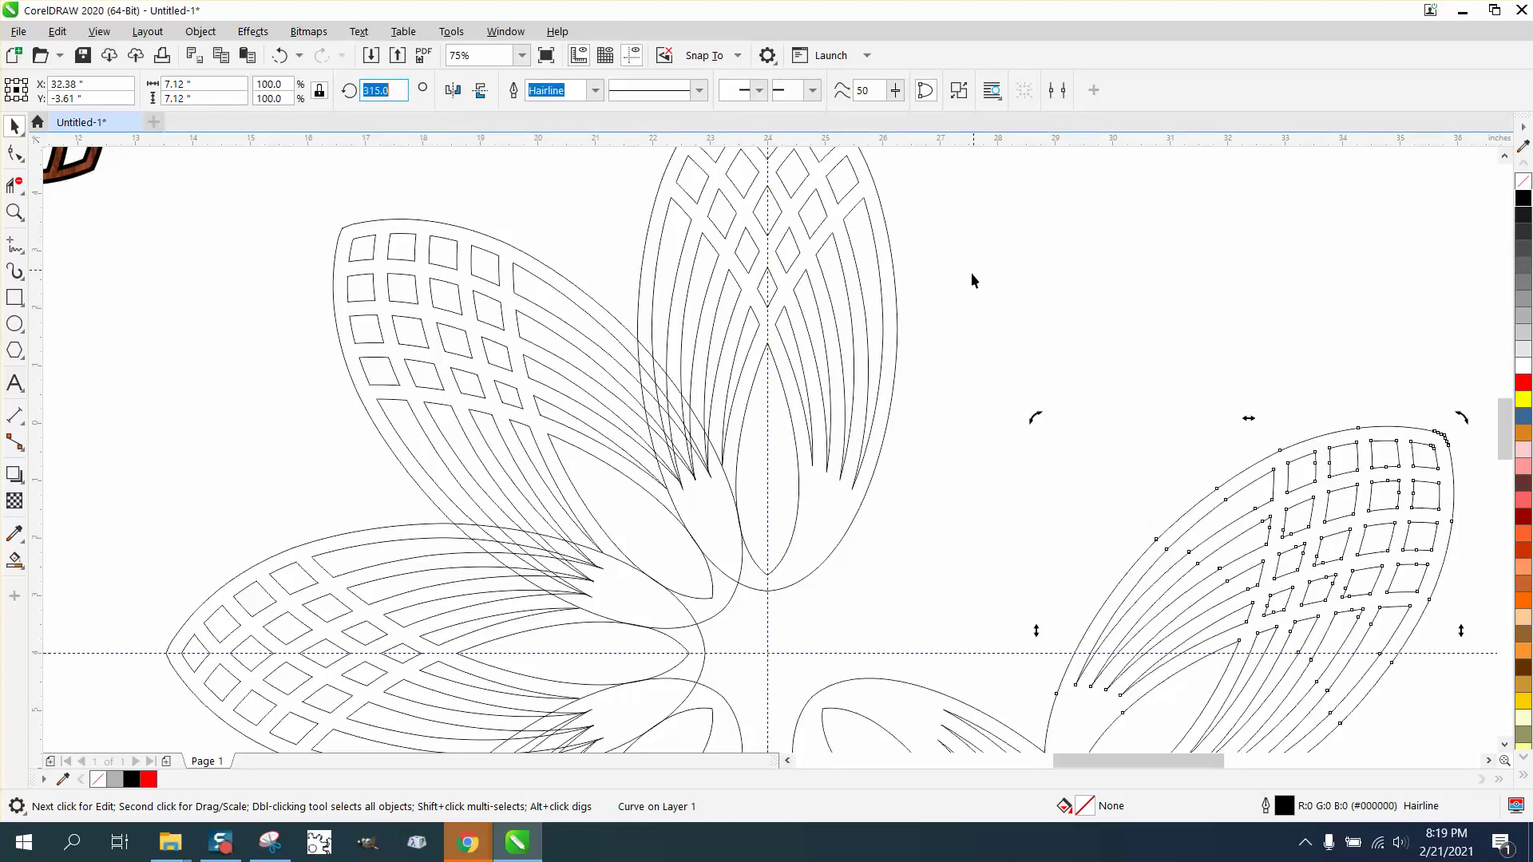
scroll(972, 281, down, 2)
key(BackSpace)
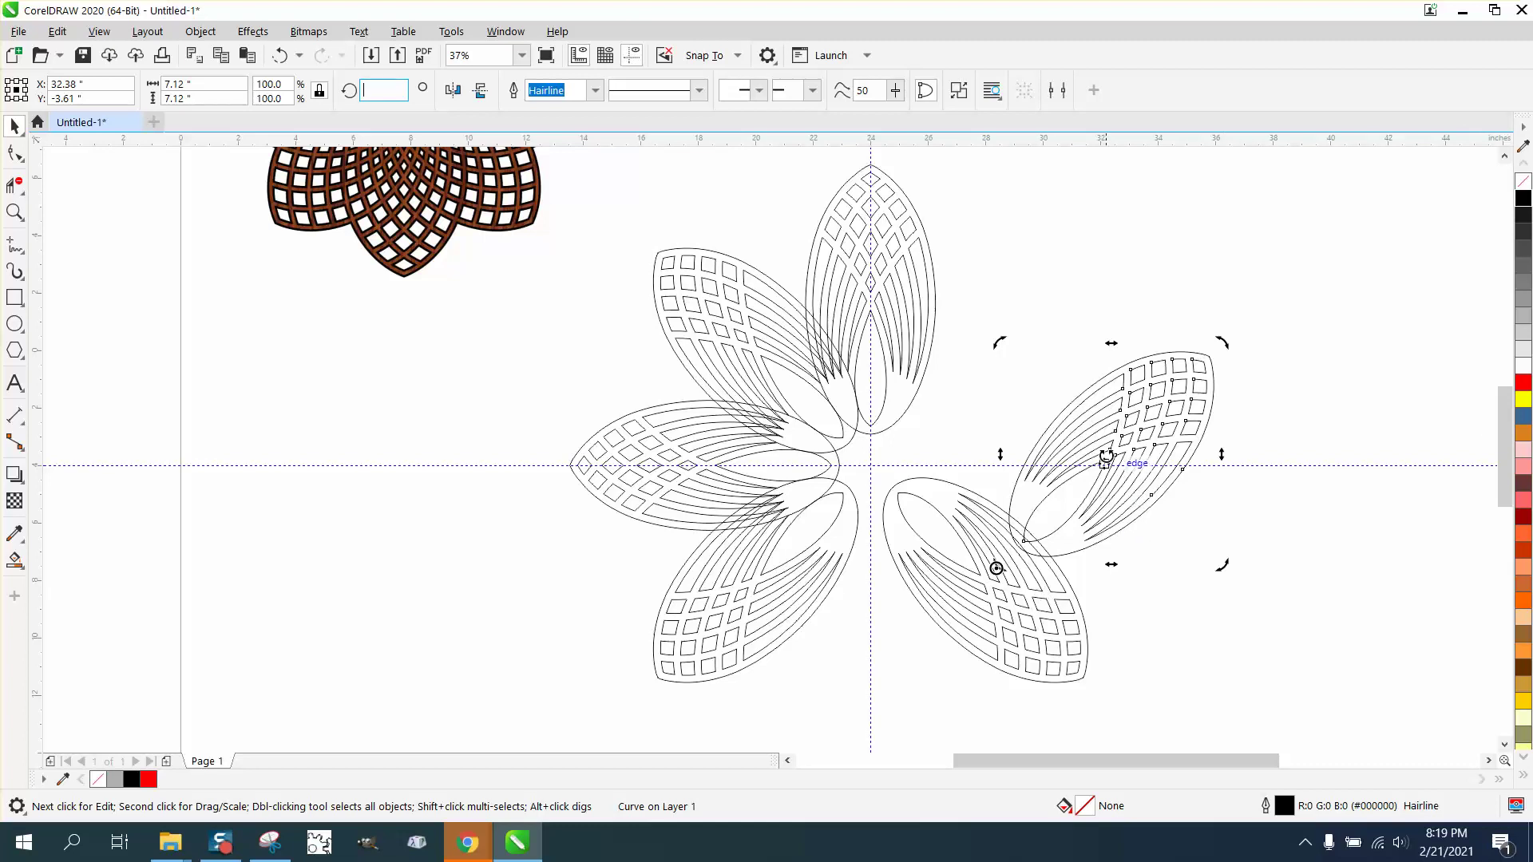
key(Delete)
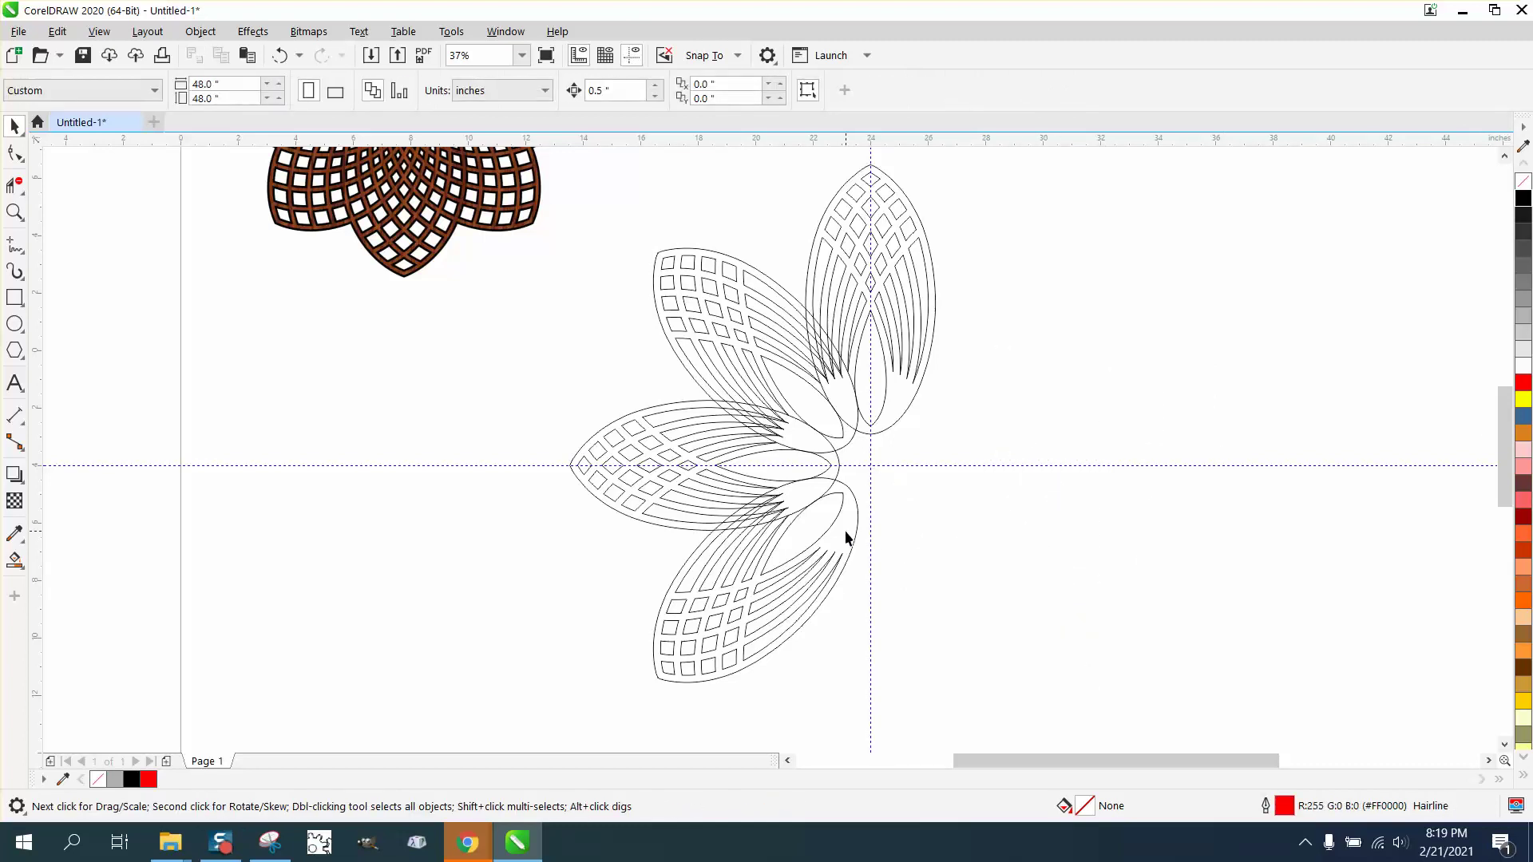
- Try to make a 180° petal from the lower-left 135° petal, and undo the rotation
click(845, 531)
click(844, 530)
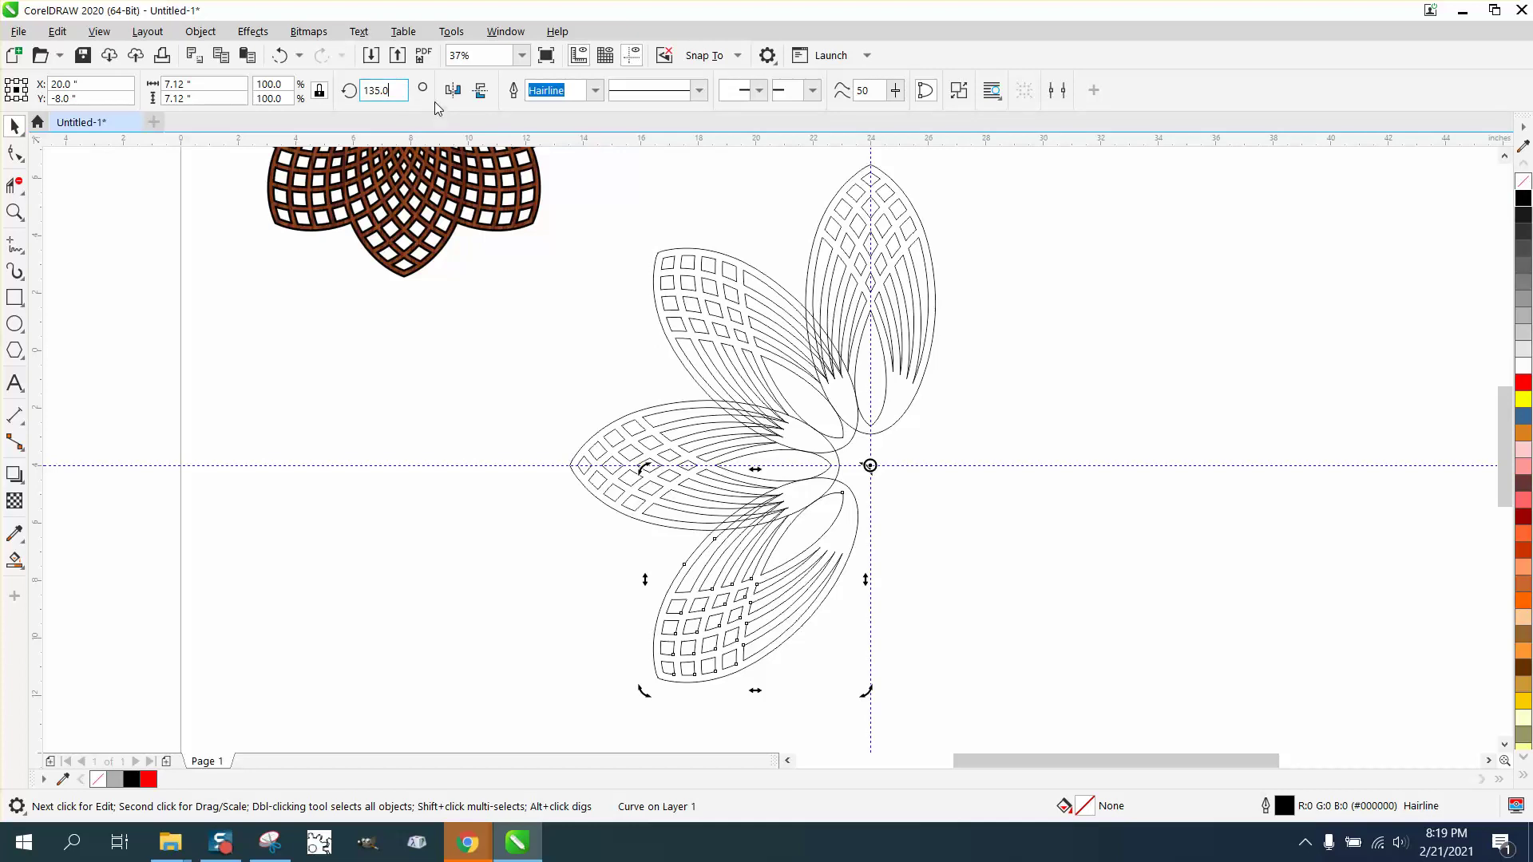
key(BackSpace)
key(BackSpace)
key(BackSpace)
key(BackSpace)
text(180)
key(Return)
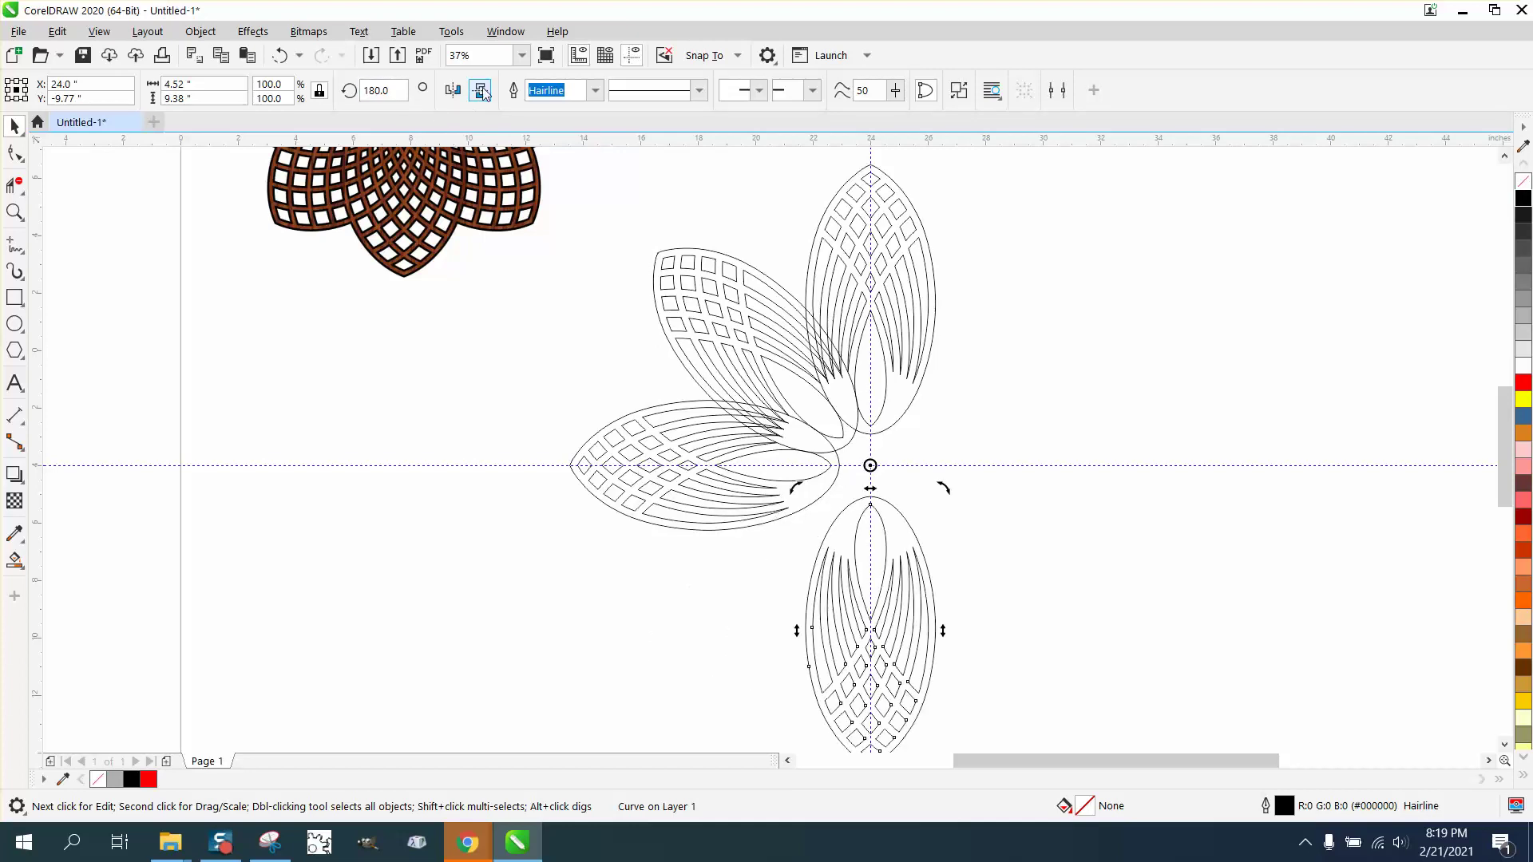
click(283, 56)
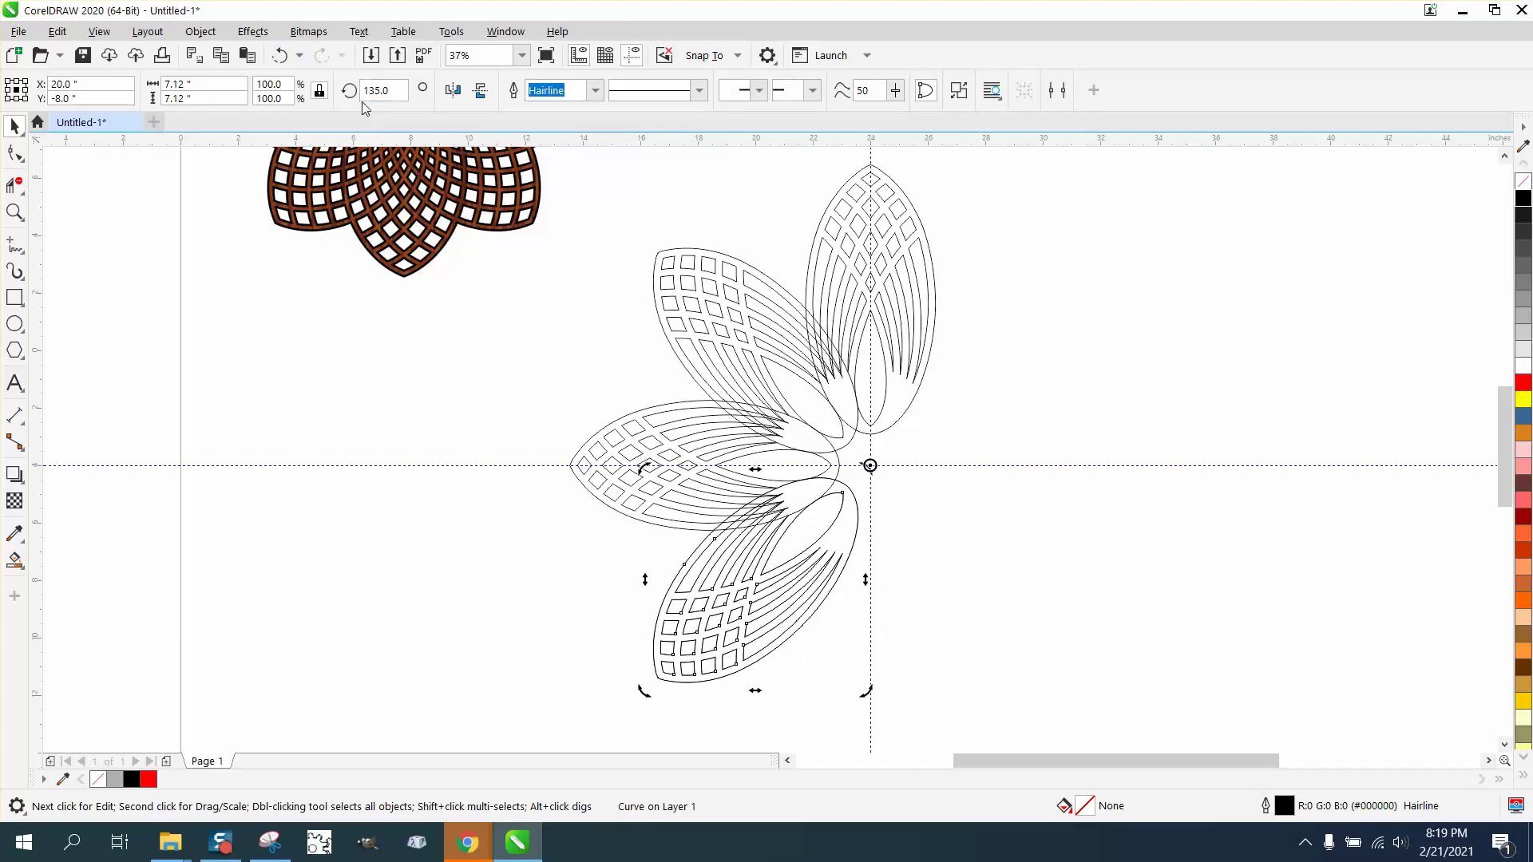
- Copy the lower-left petal rotated to 180° and repeat the 45° rotated copy three times to complete the eight-petal flower
click(404, 90)
key(BackSpace)
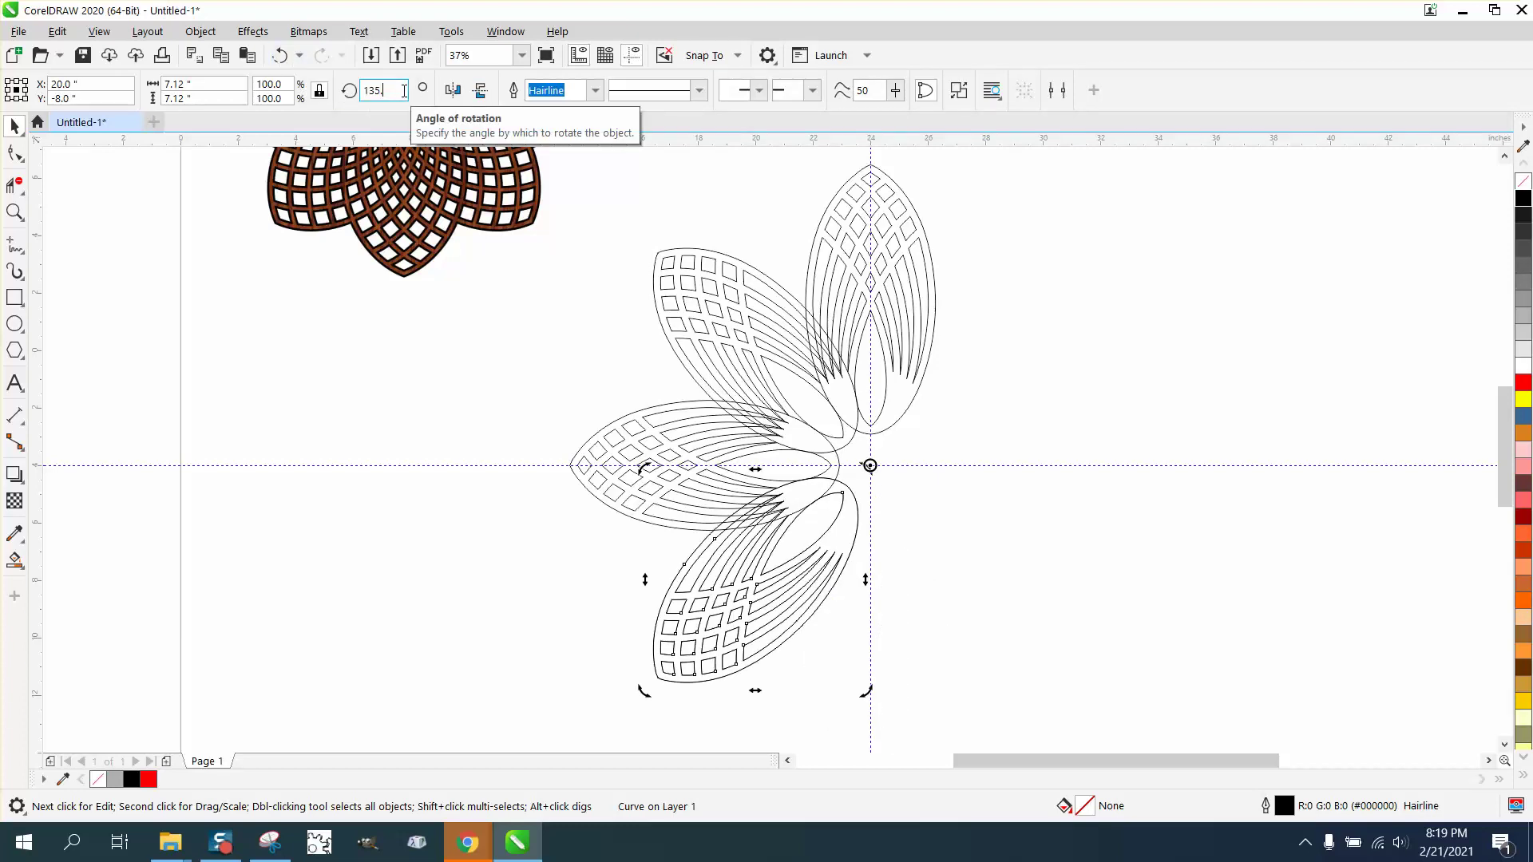
text(45)
key(Return)
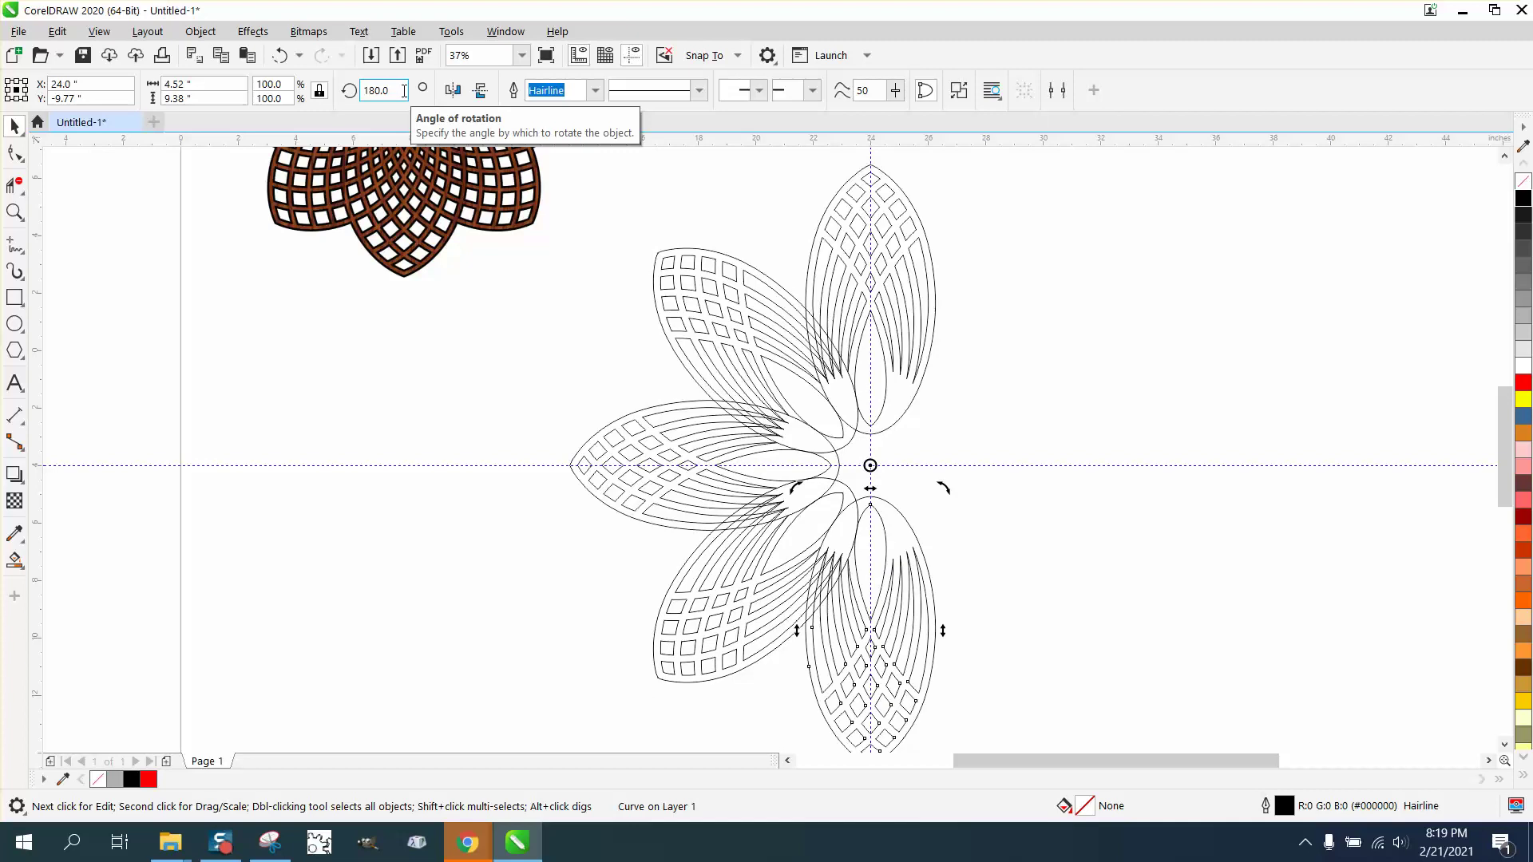
key(ctrl+r)
key(ctrl+r)
key(ctrl+r)
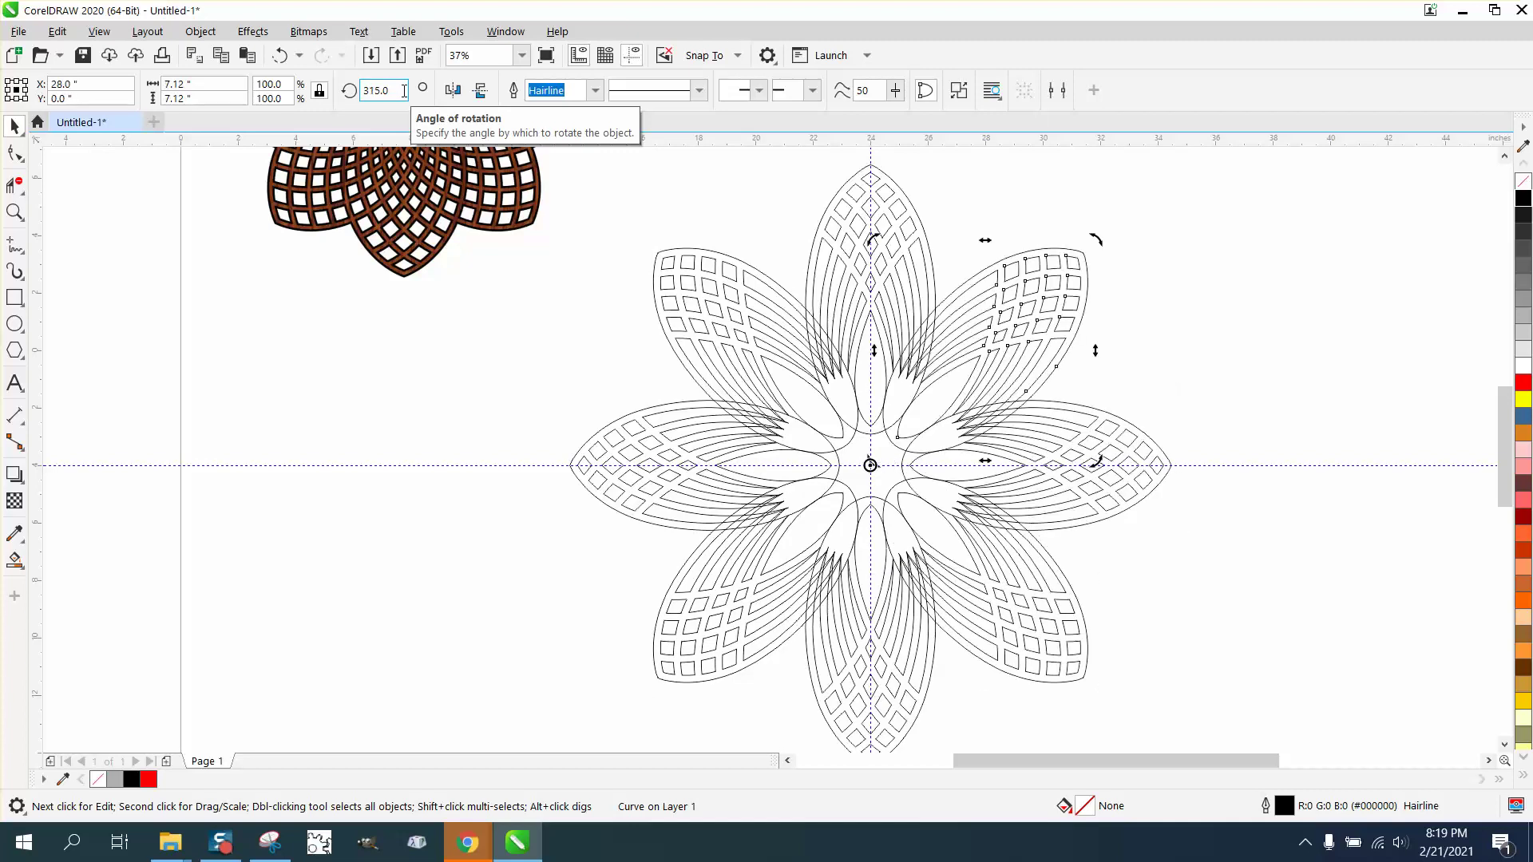
- Select all eight lattice petals and weld them into a single curve
scroll(704, 328, down, 2)
click(384, 208)
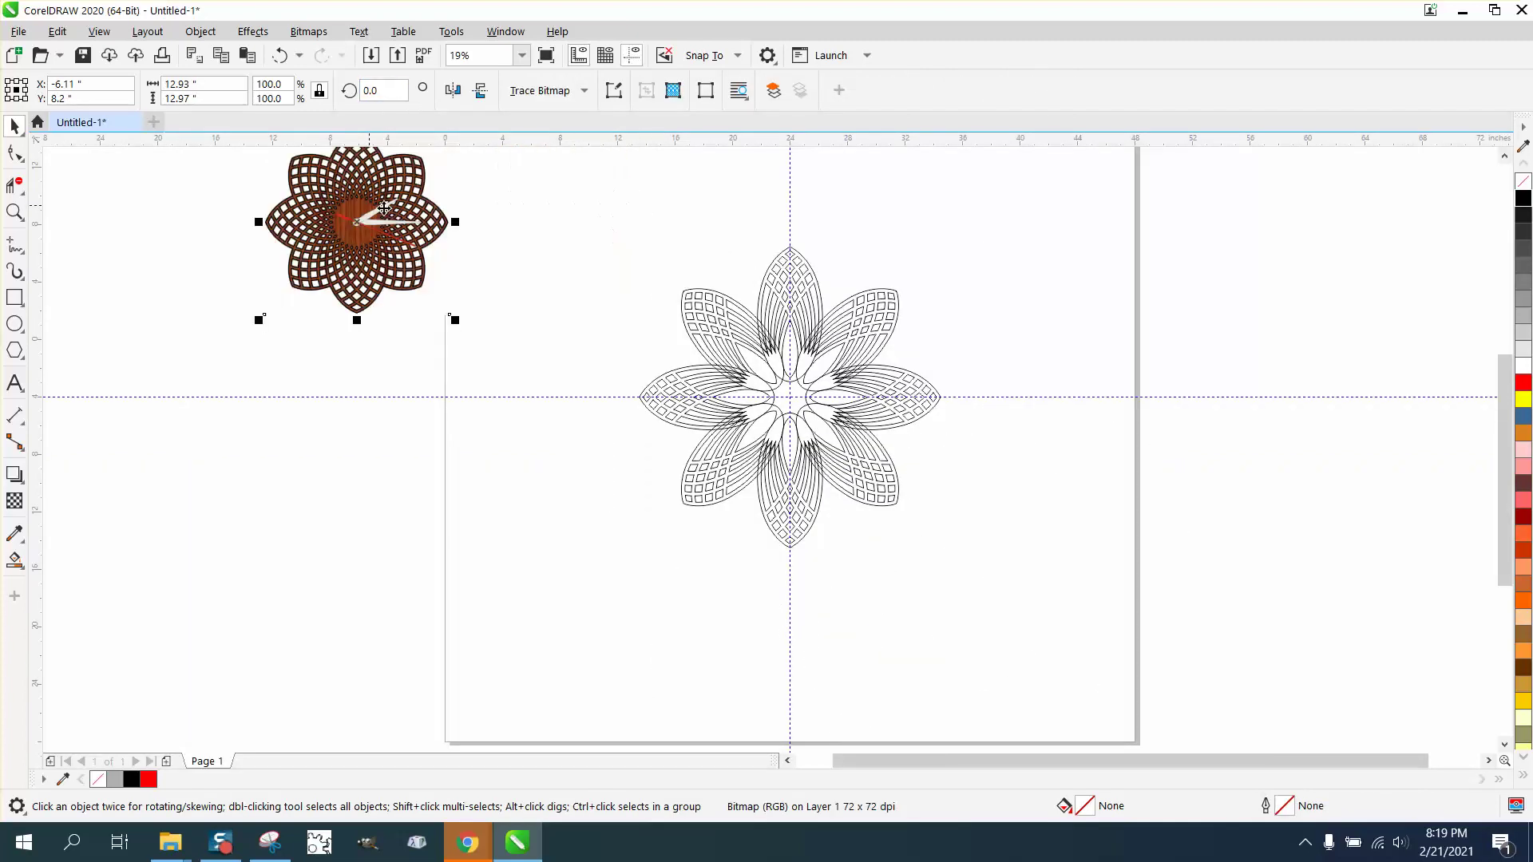
drag(586, 206, 1141, 684)
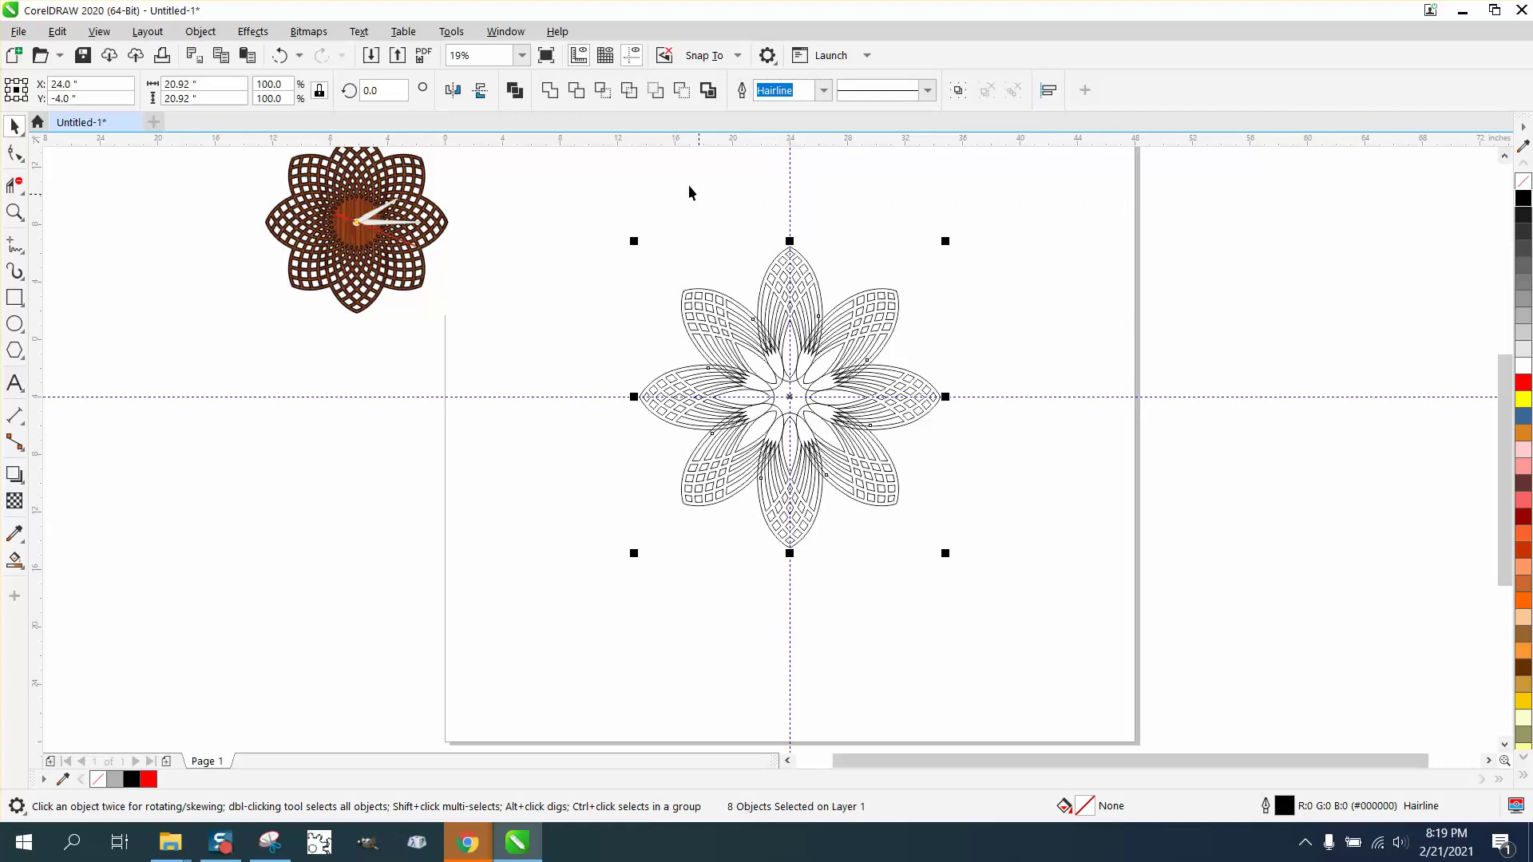
click(555, 94)
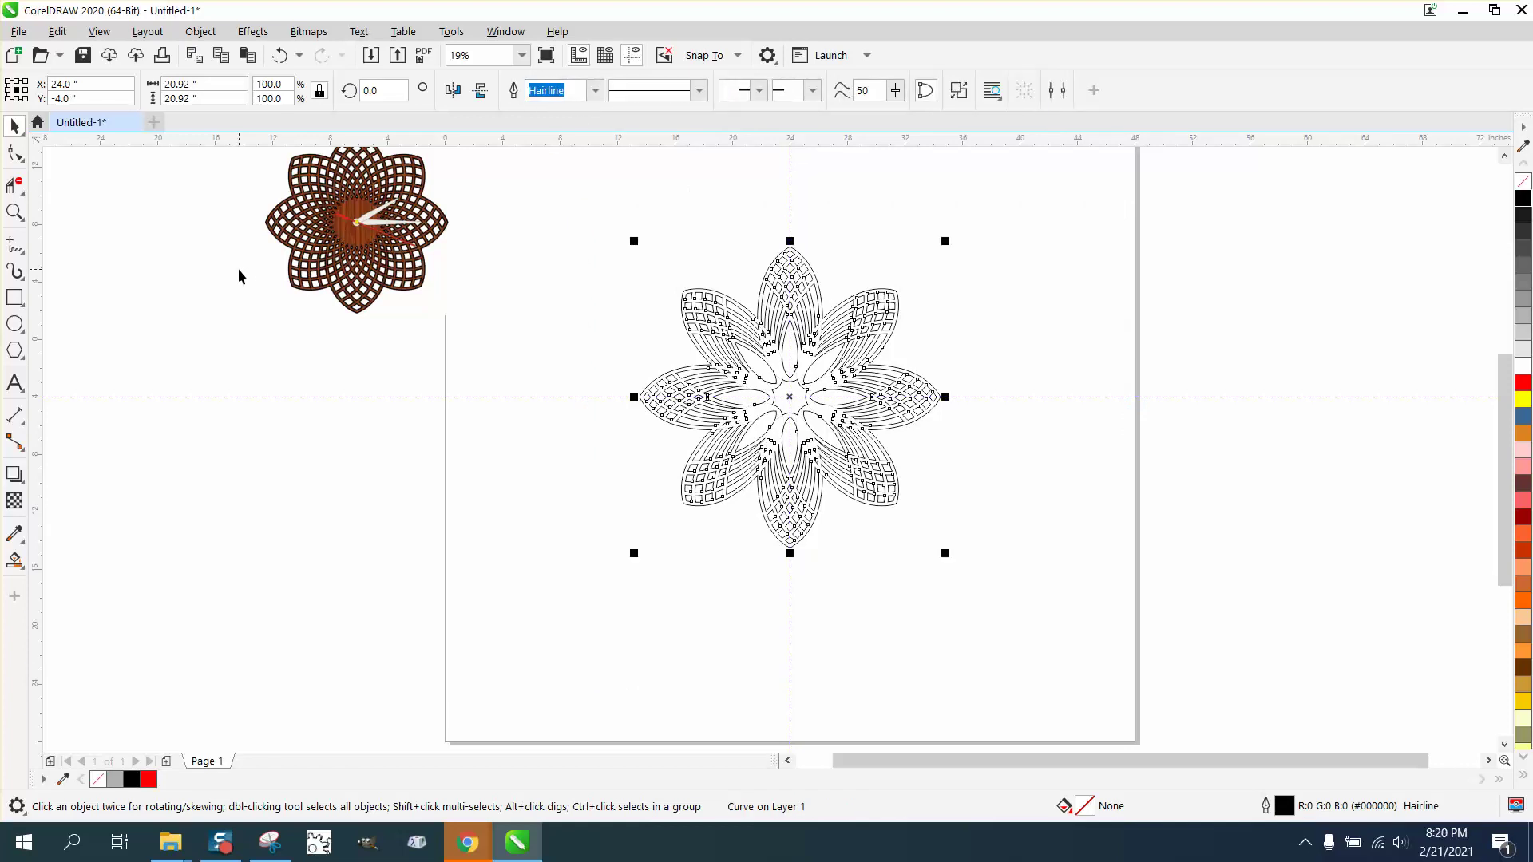
- Inspect the centre of the welded flower and break its curve apart into separate curves
click(15, 212)
drag(623, 311, 1030, 551)
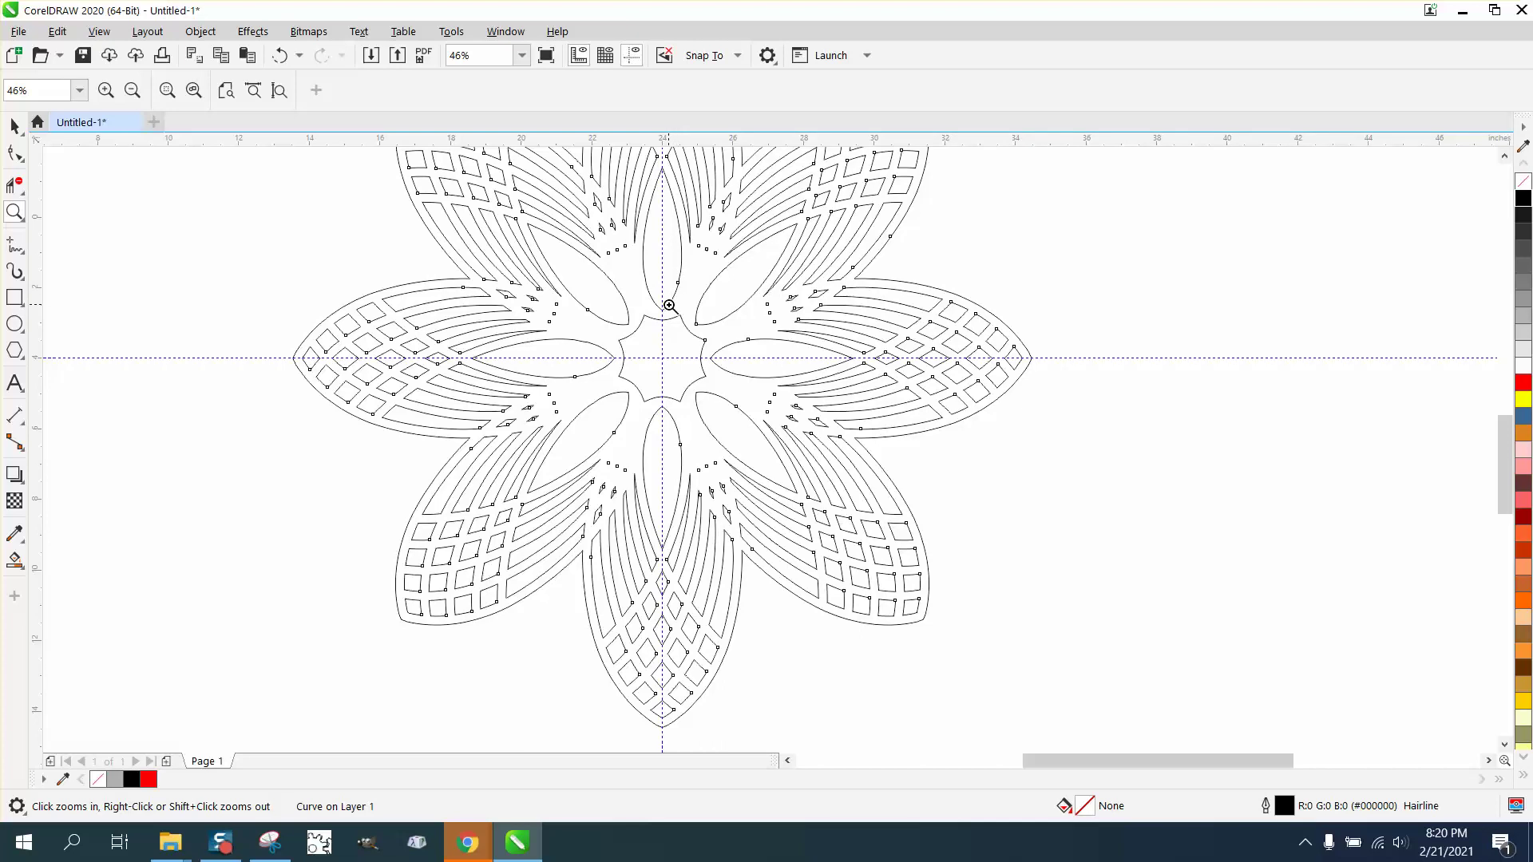
click(15, 126)
click(462, 222)
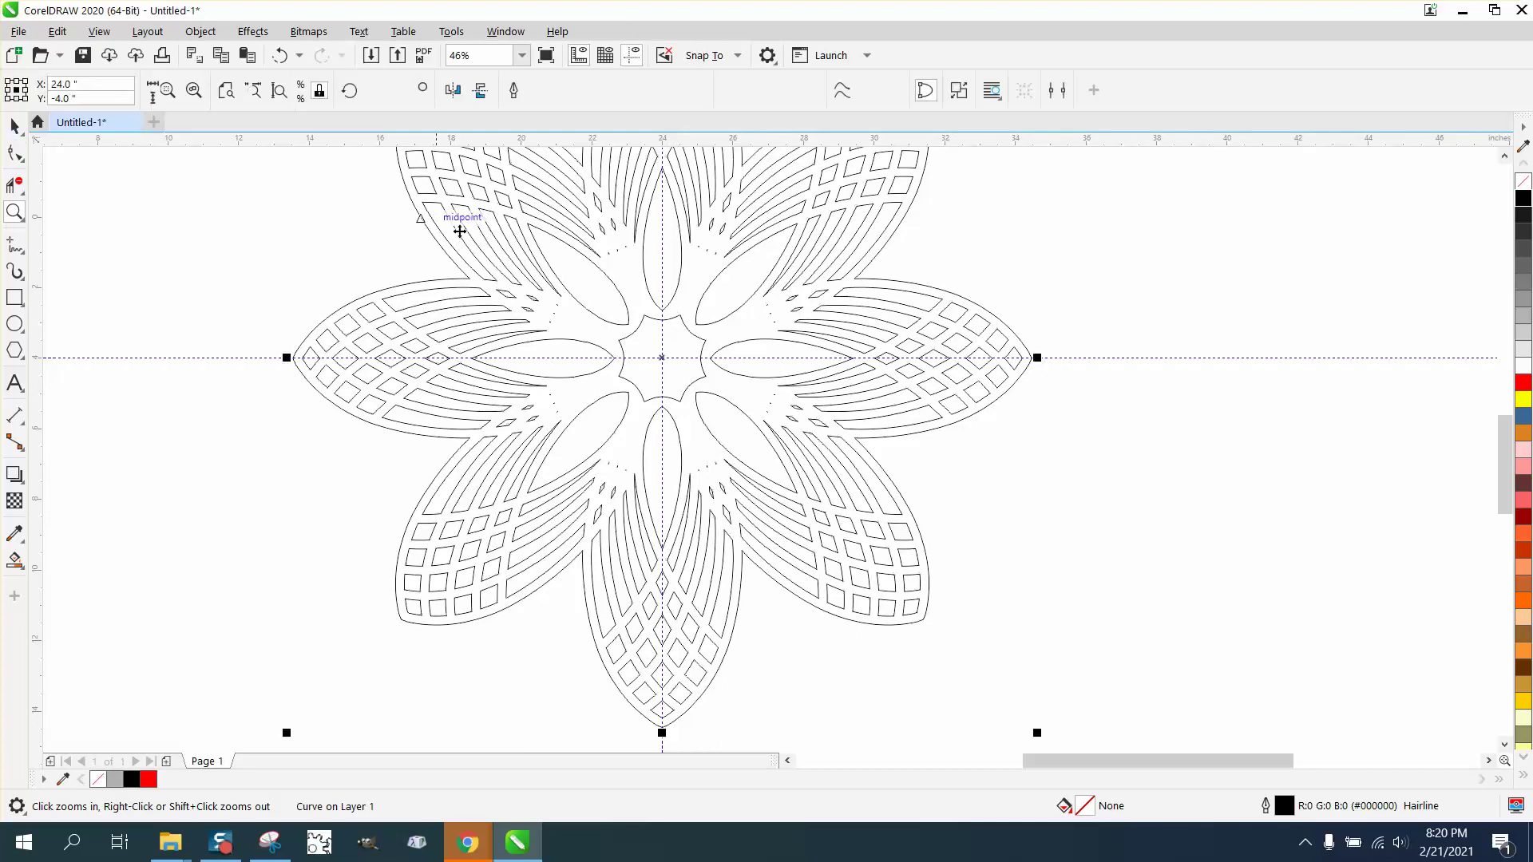
scroll(506, 287, down, 4)
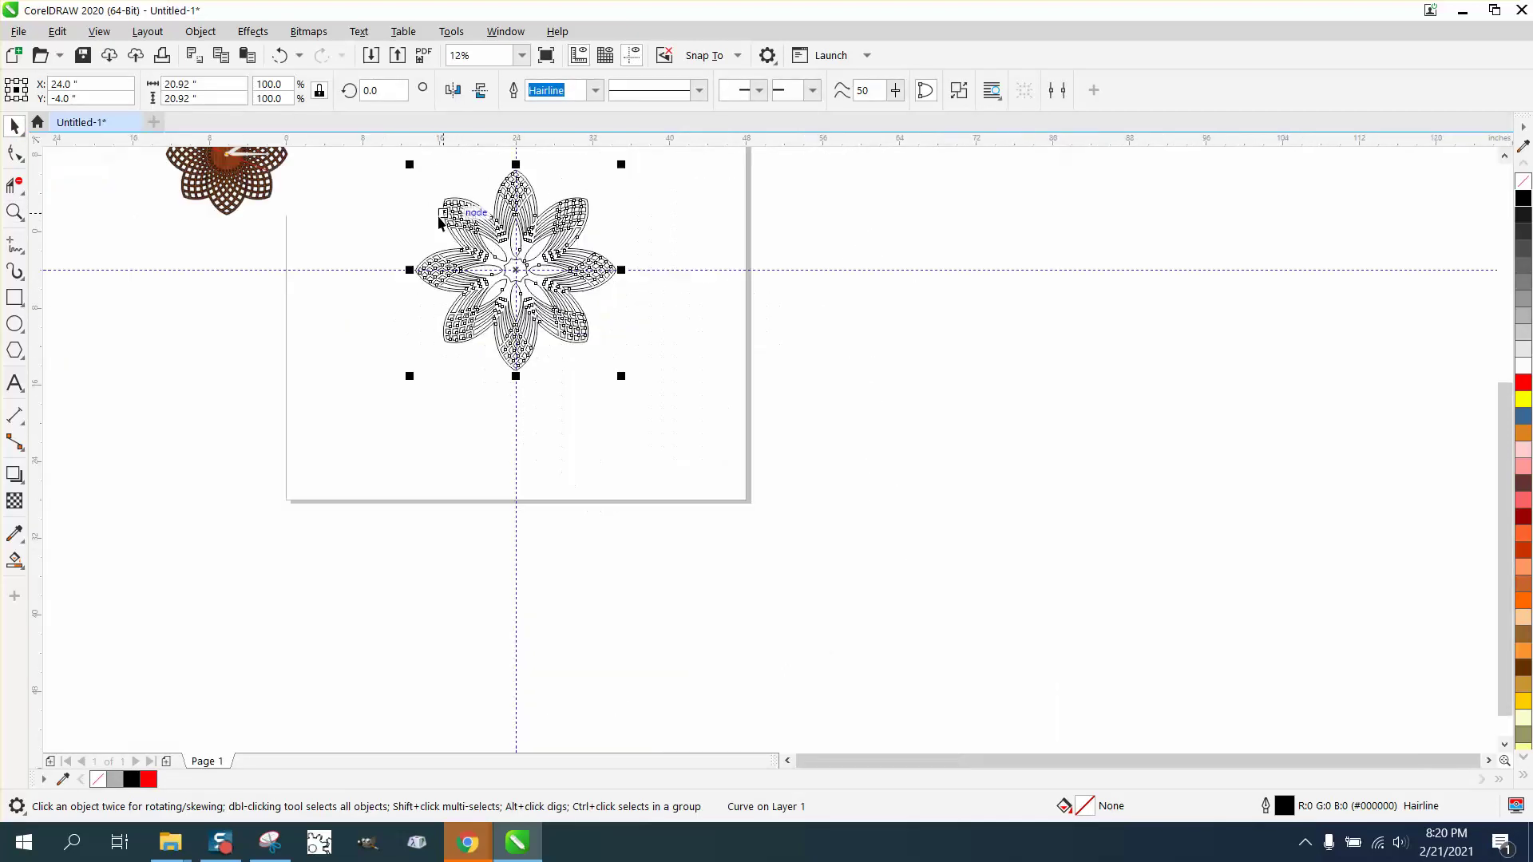
click(201, 31)
click(273, 463)
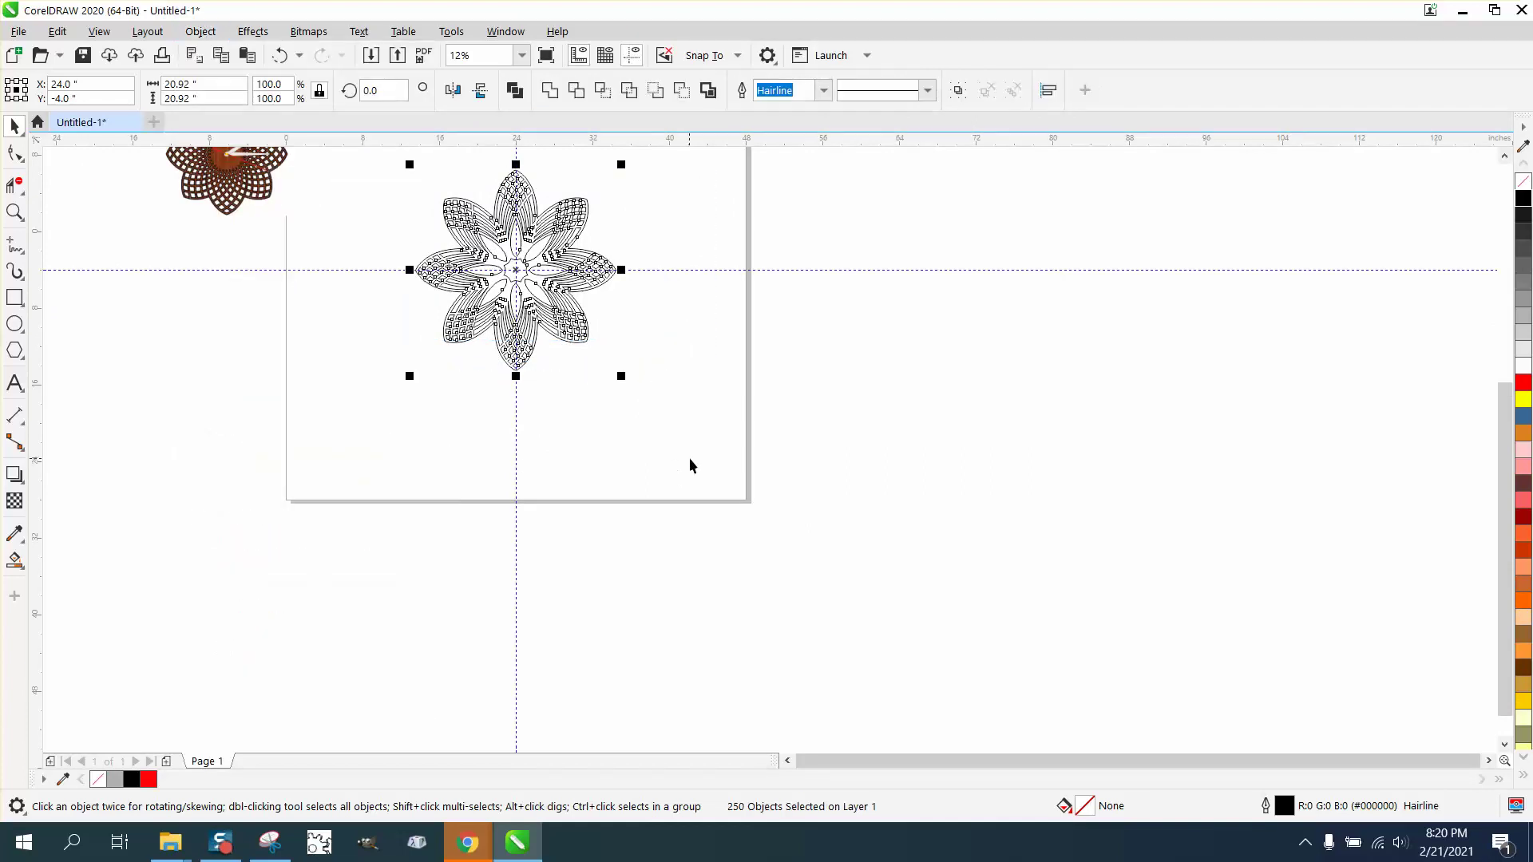
click(688, 459)
- Try to ungroup the flower's separated curves so that the centre shapes can be selected individually
click(15, 212)
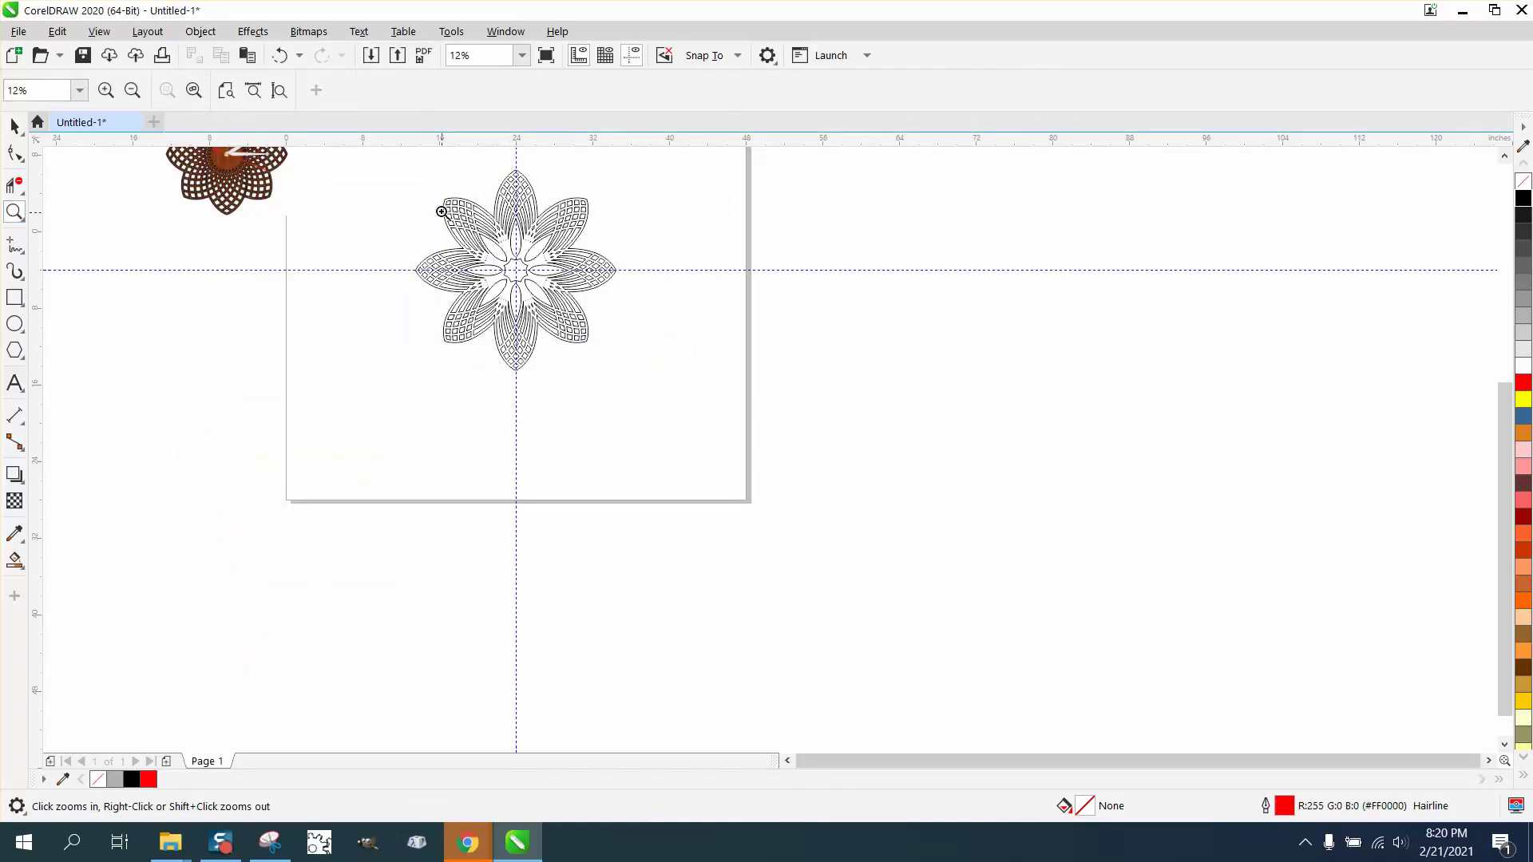
drag(439, 205, 646, 328)
click(14, 125)
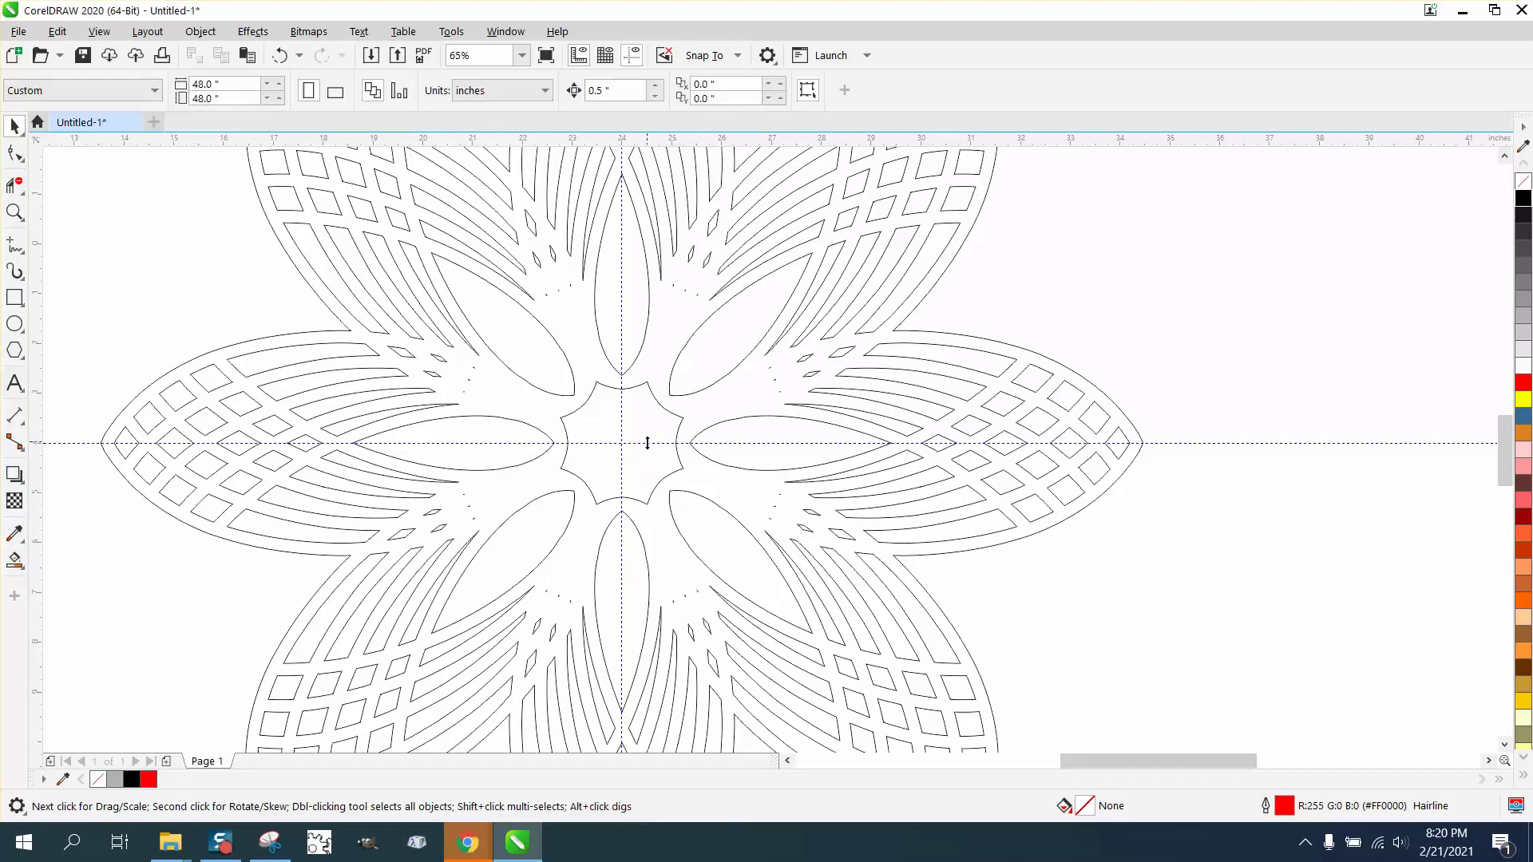
click(643, 391)
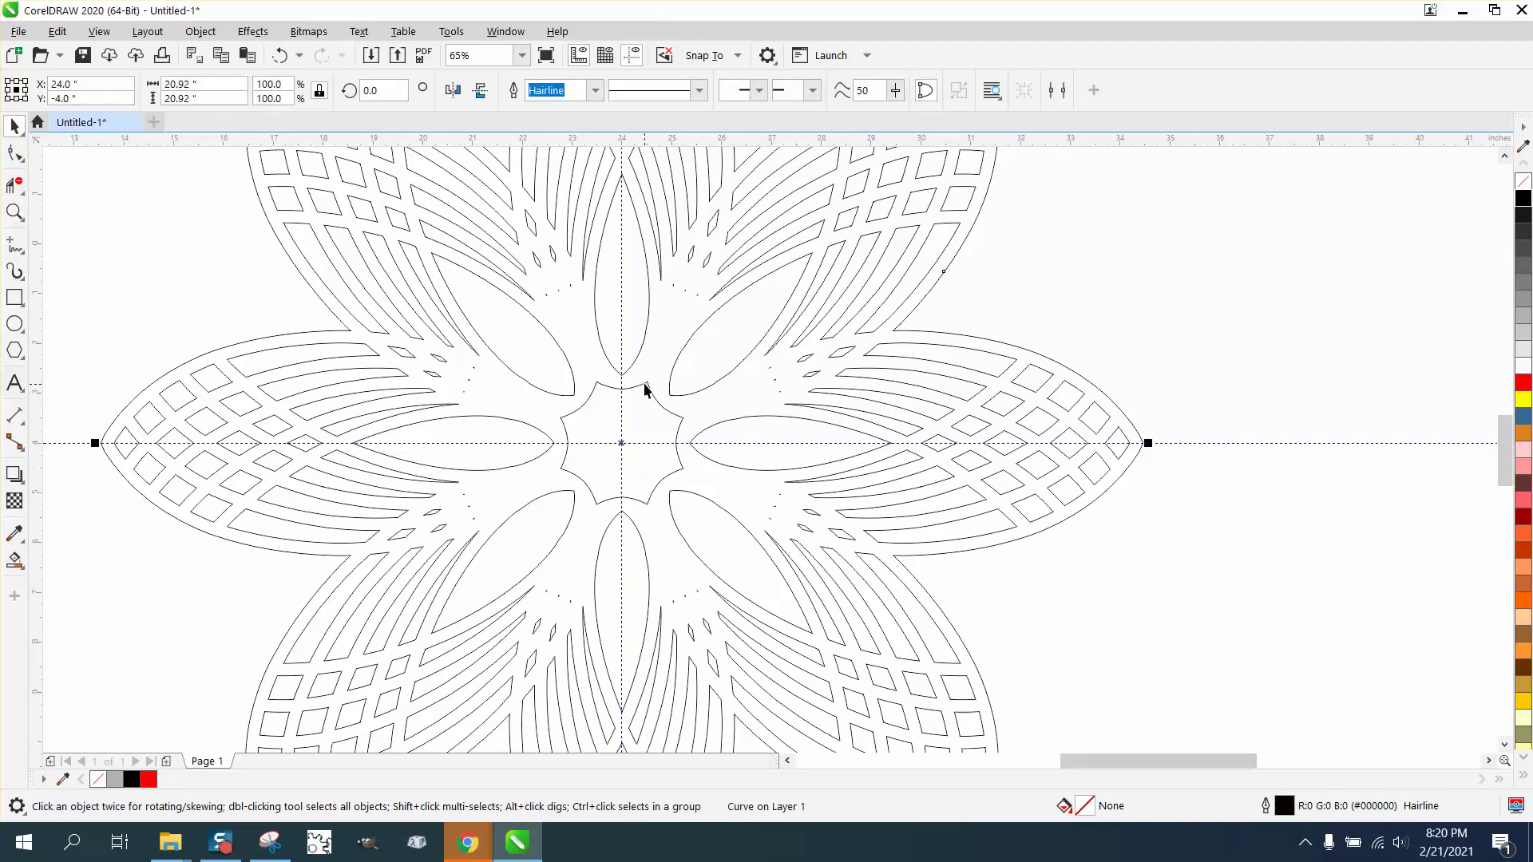
click(200, 31)
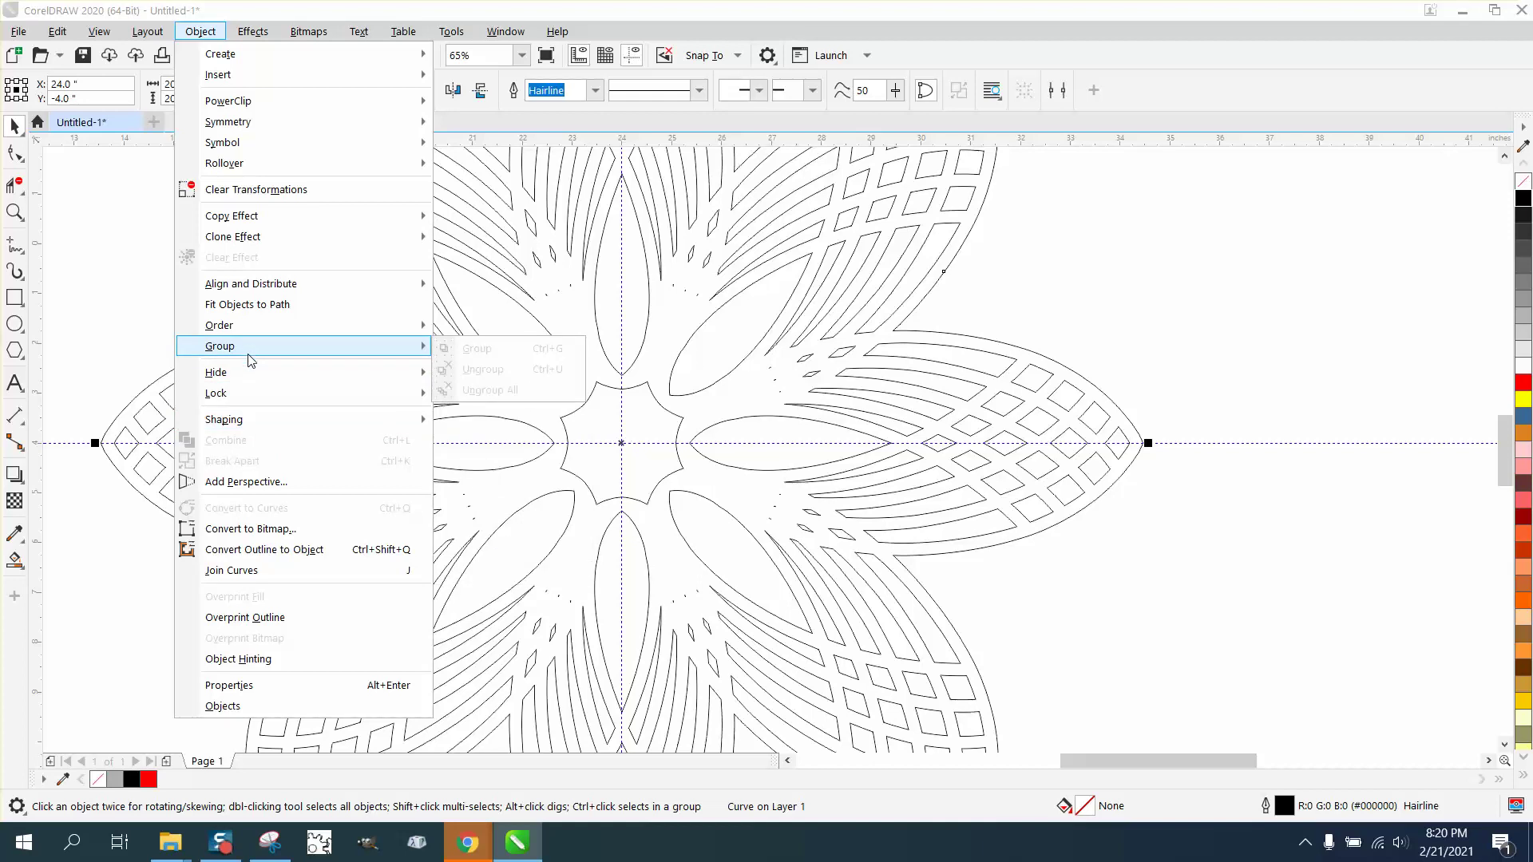
scroll(1120, 399, down, 5)
key(Escape)
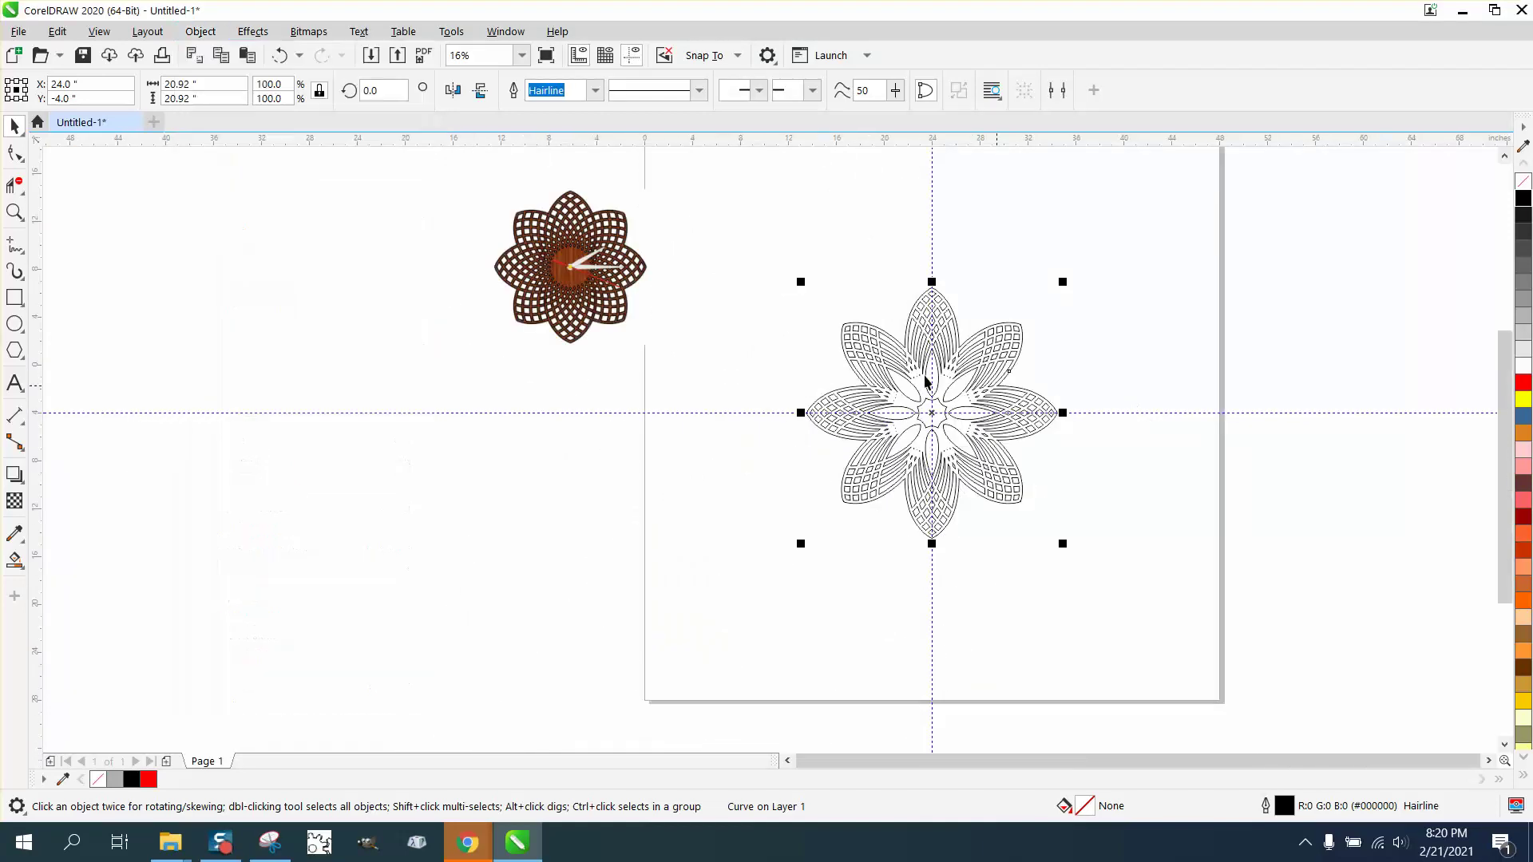
drag(774, 266, 1209, 632)
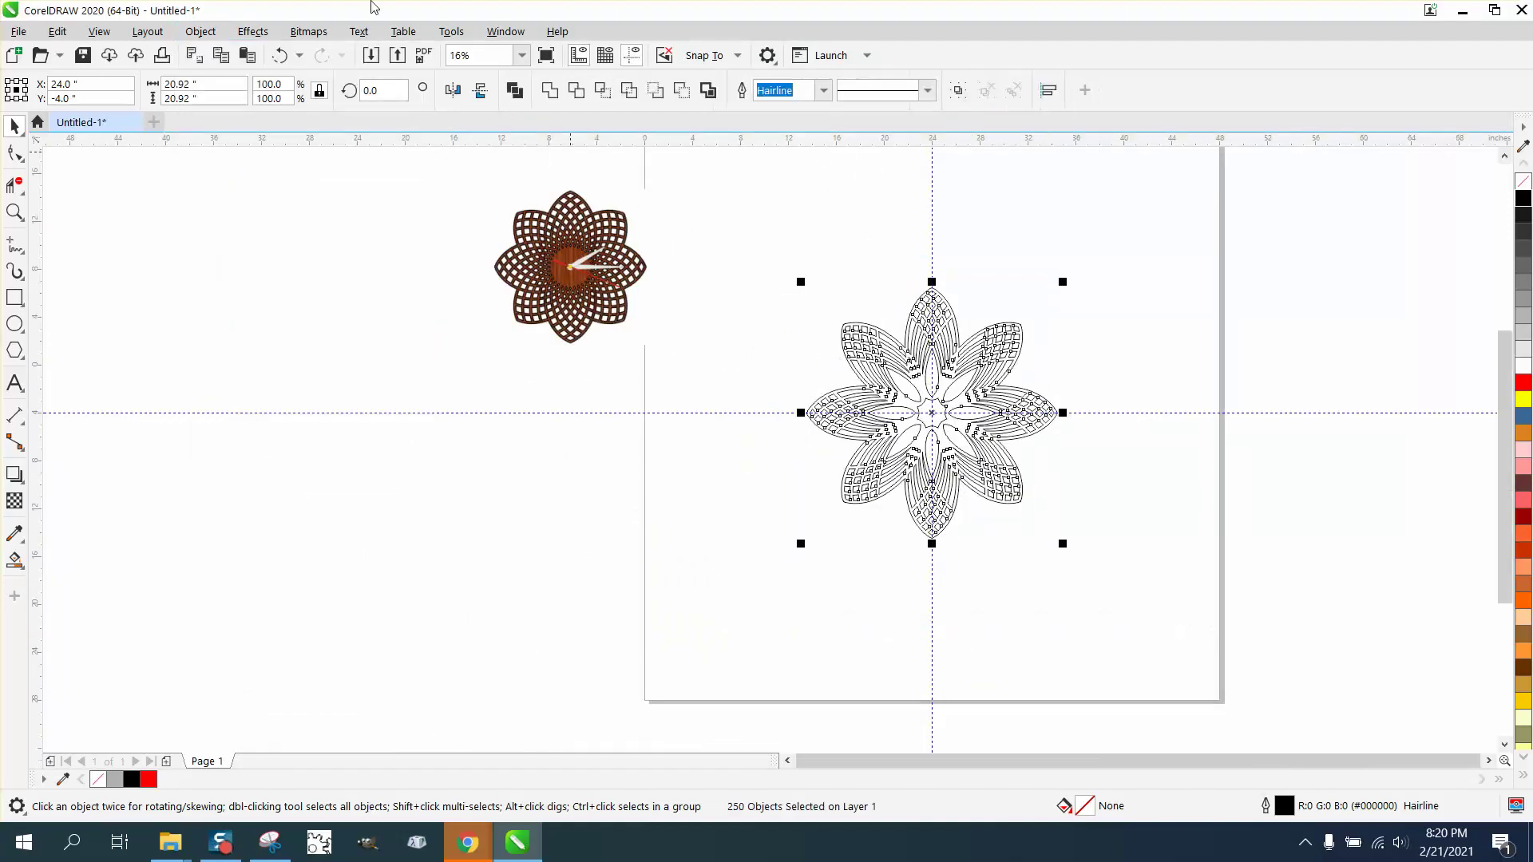
click(201, 31)
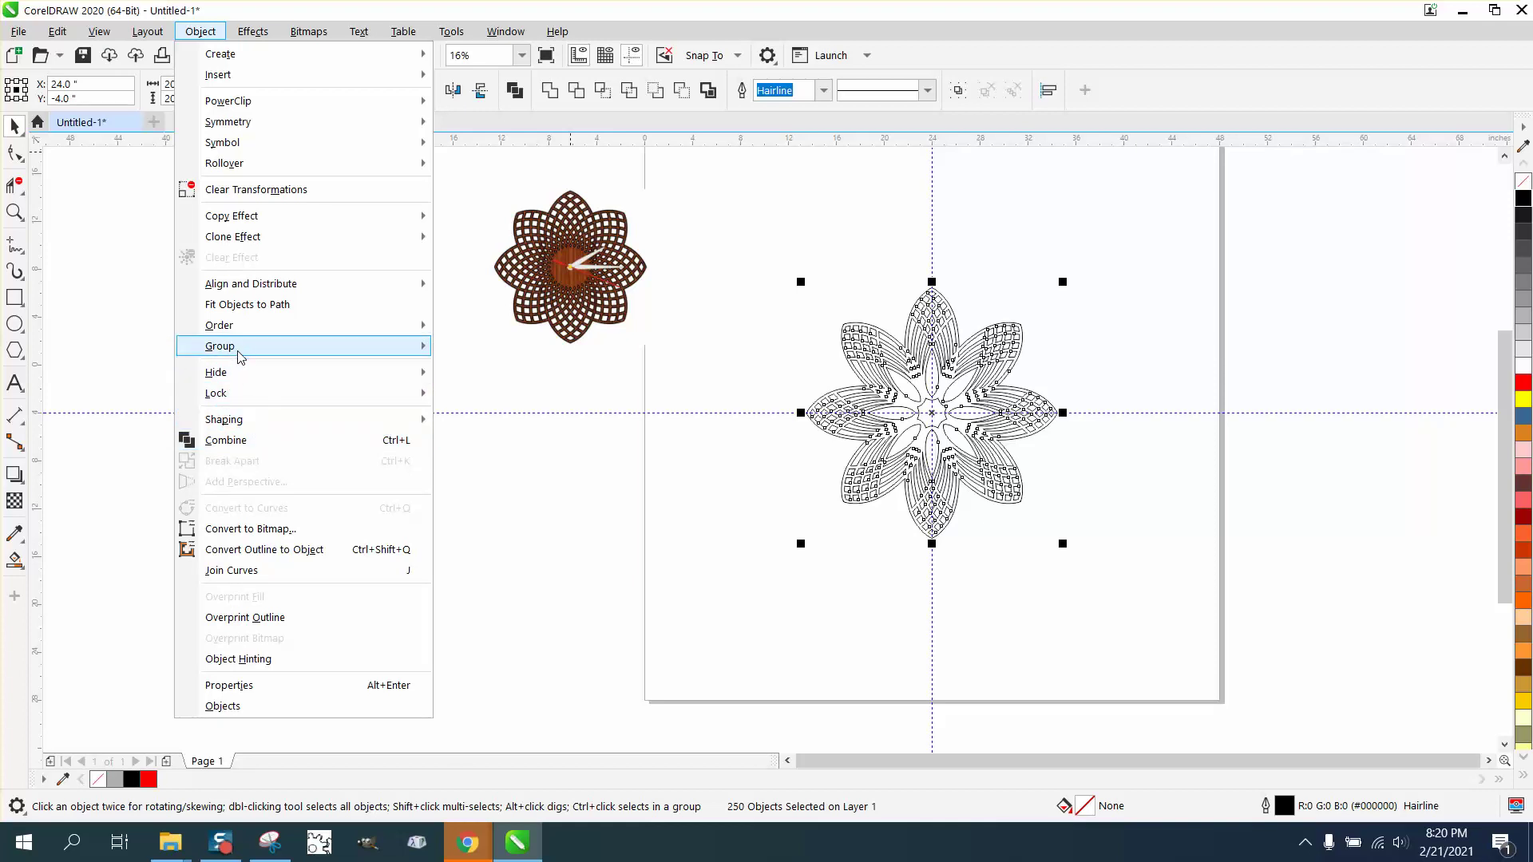
mouse_move(237, 351)
click(607, 403)
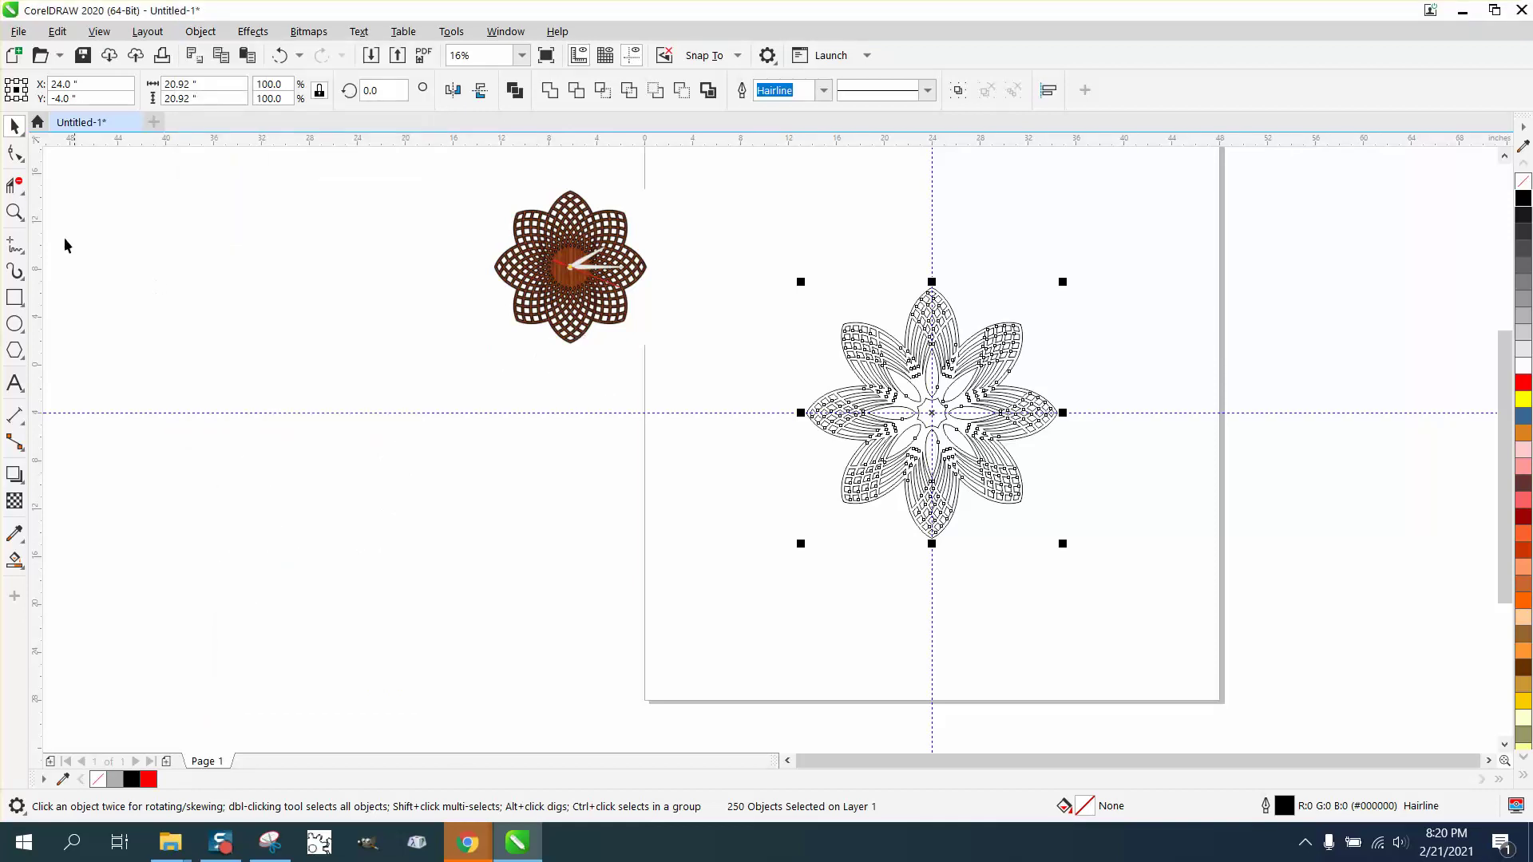
- Delete the upper-left and upper teardrop shapes around the flower's centre, and undo the extra deletion that follows
click(14, 212)
drag(825, 365, 1041, 459)
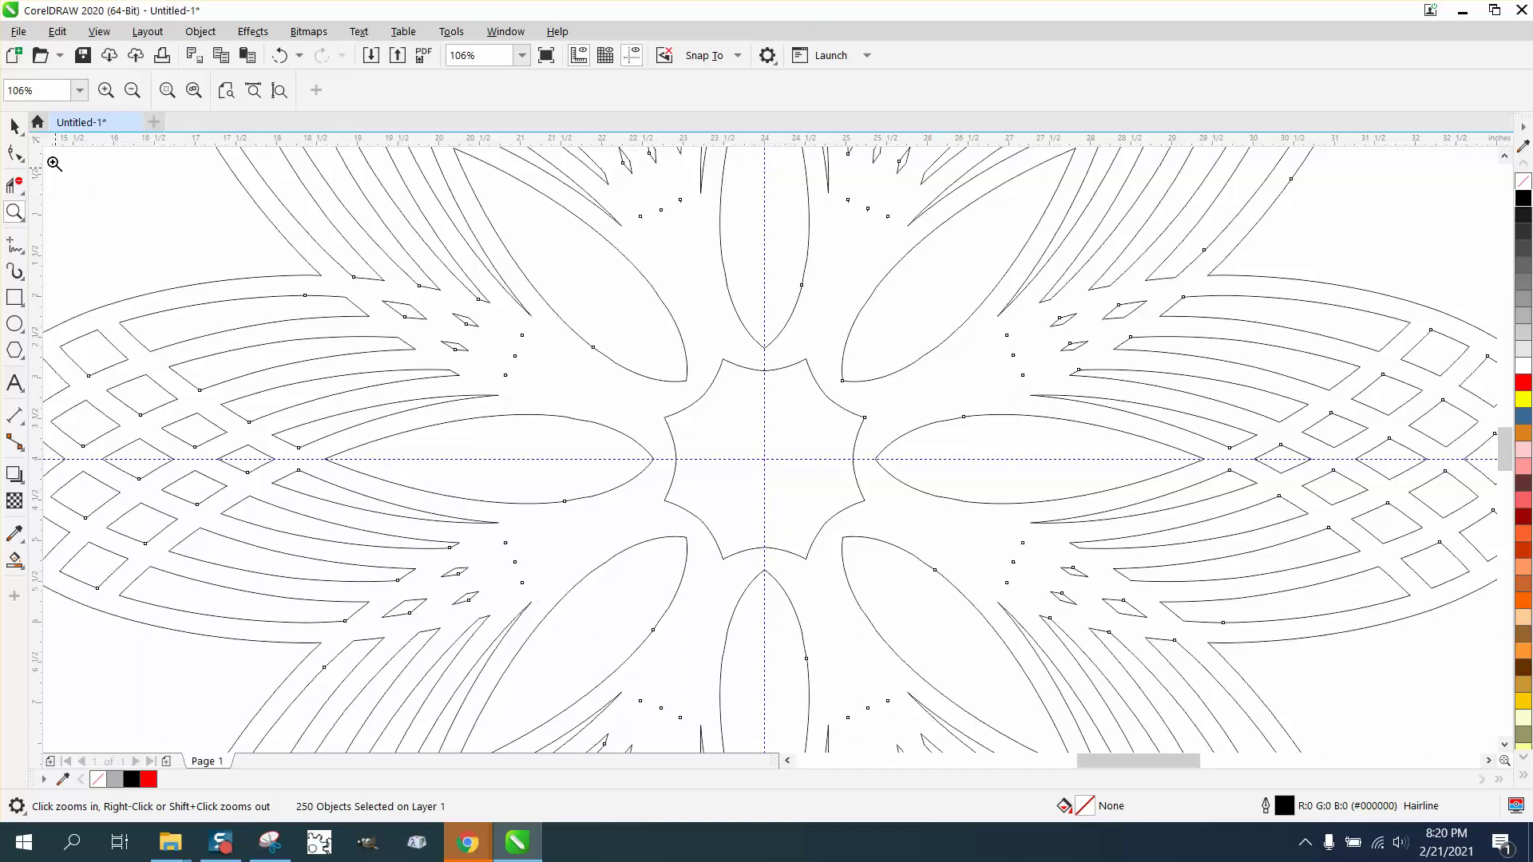
click(14, 125)
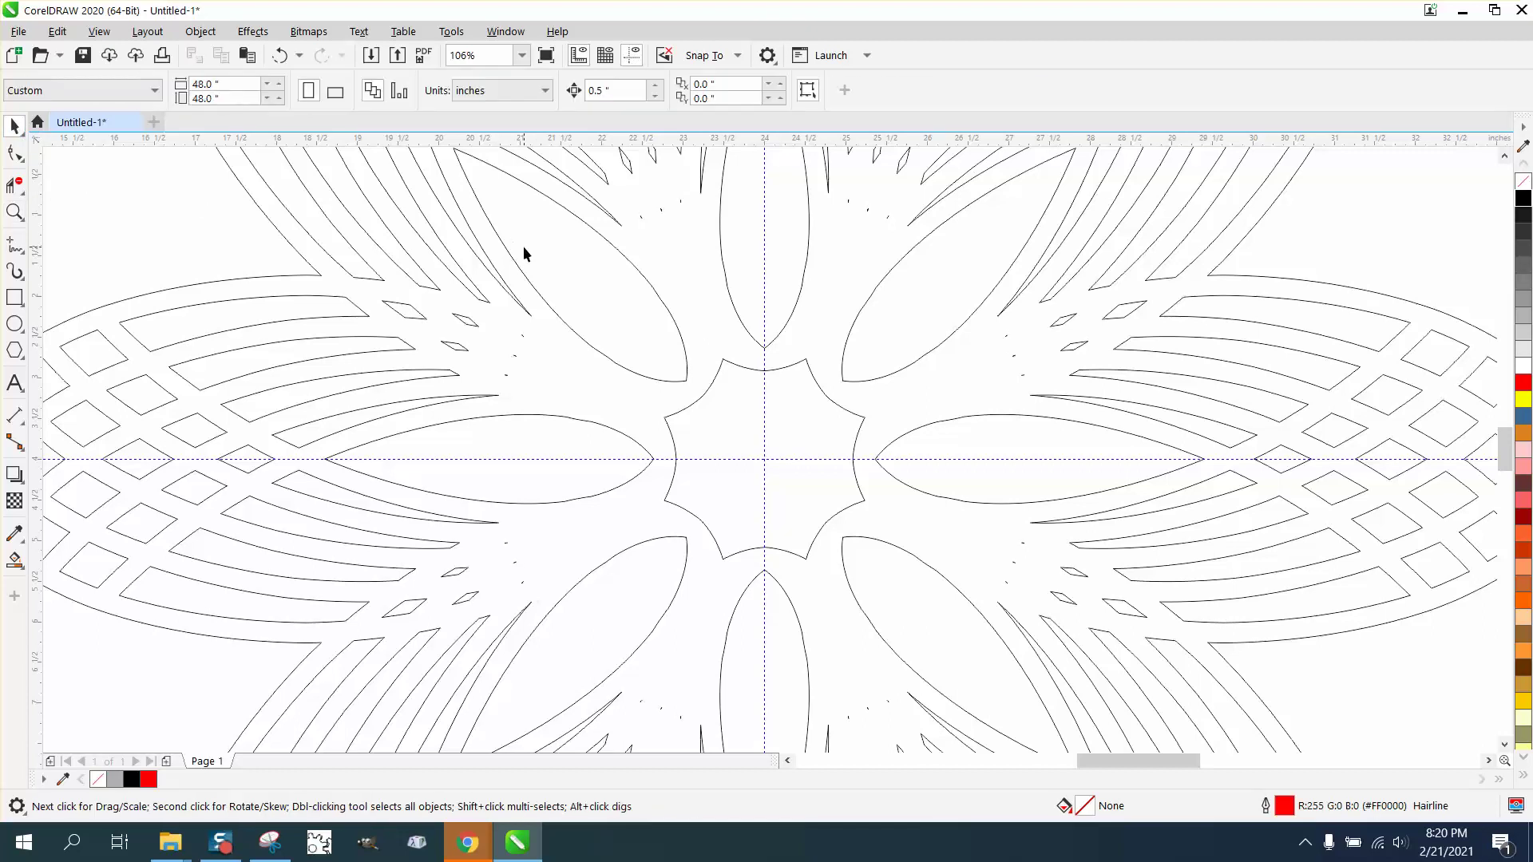
click(540, 296)
key(Delete)
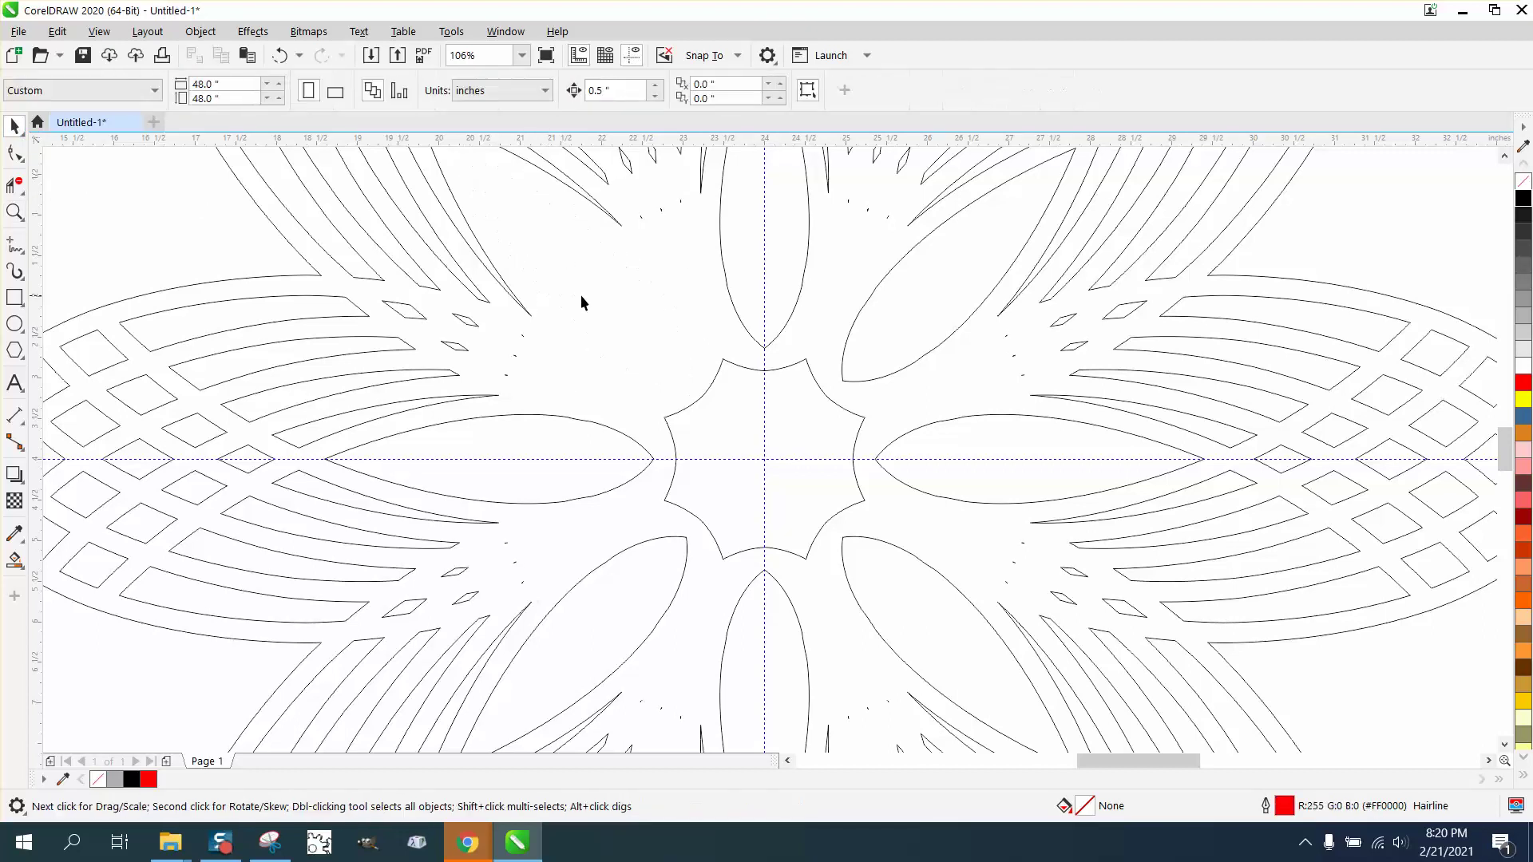
click(726, 291)
key(Delete)
key(ctrl+z)
click(280, 57)
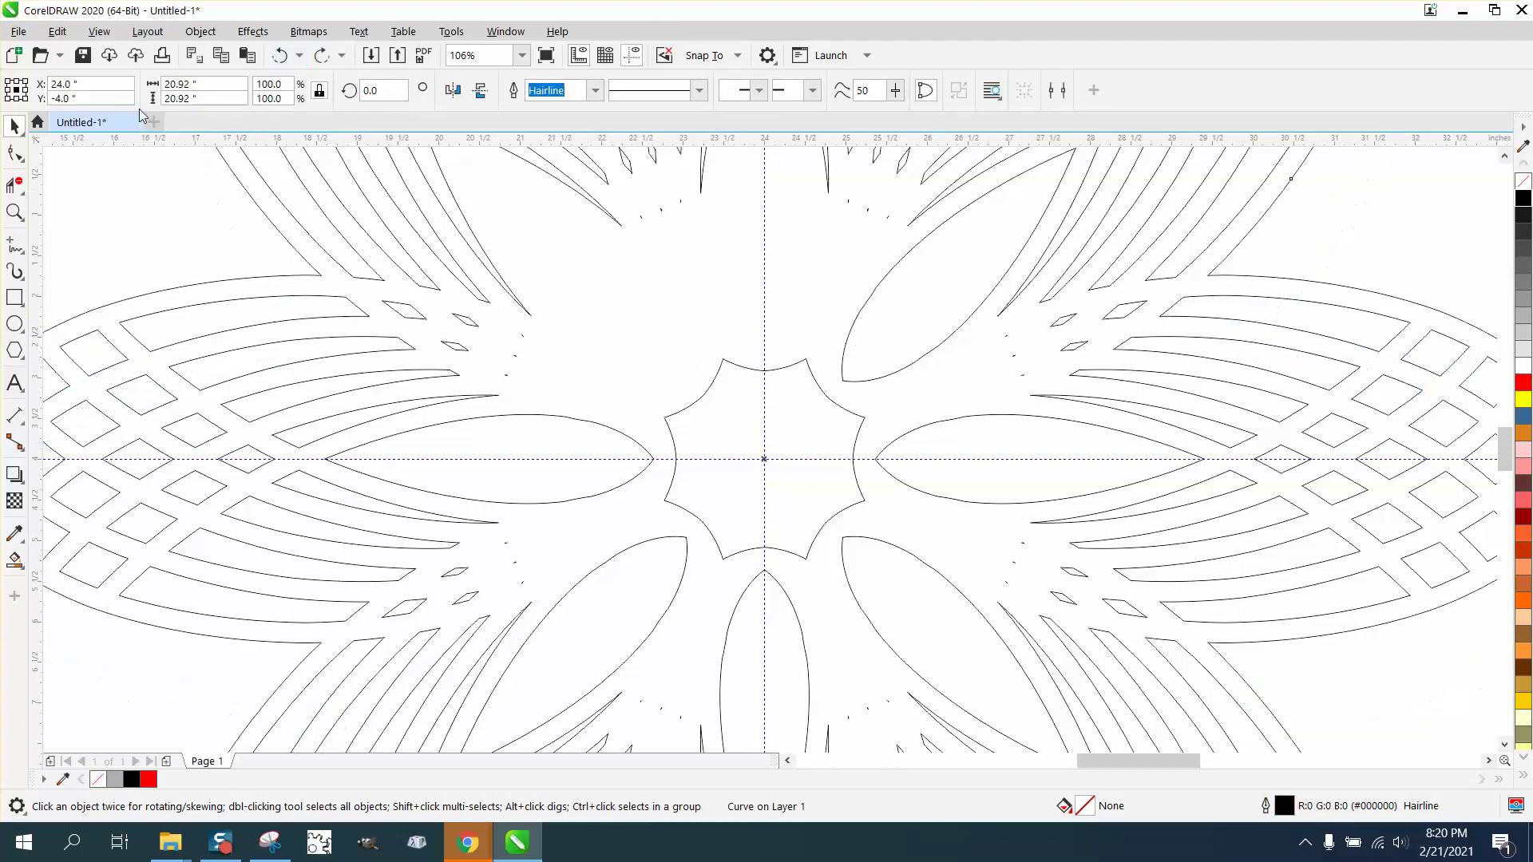
- Select the remaining centre star and teardrops together with the Freehand Pick tool and delete the selection
click(23, 136)
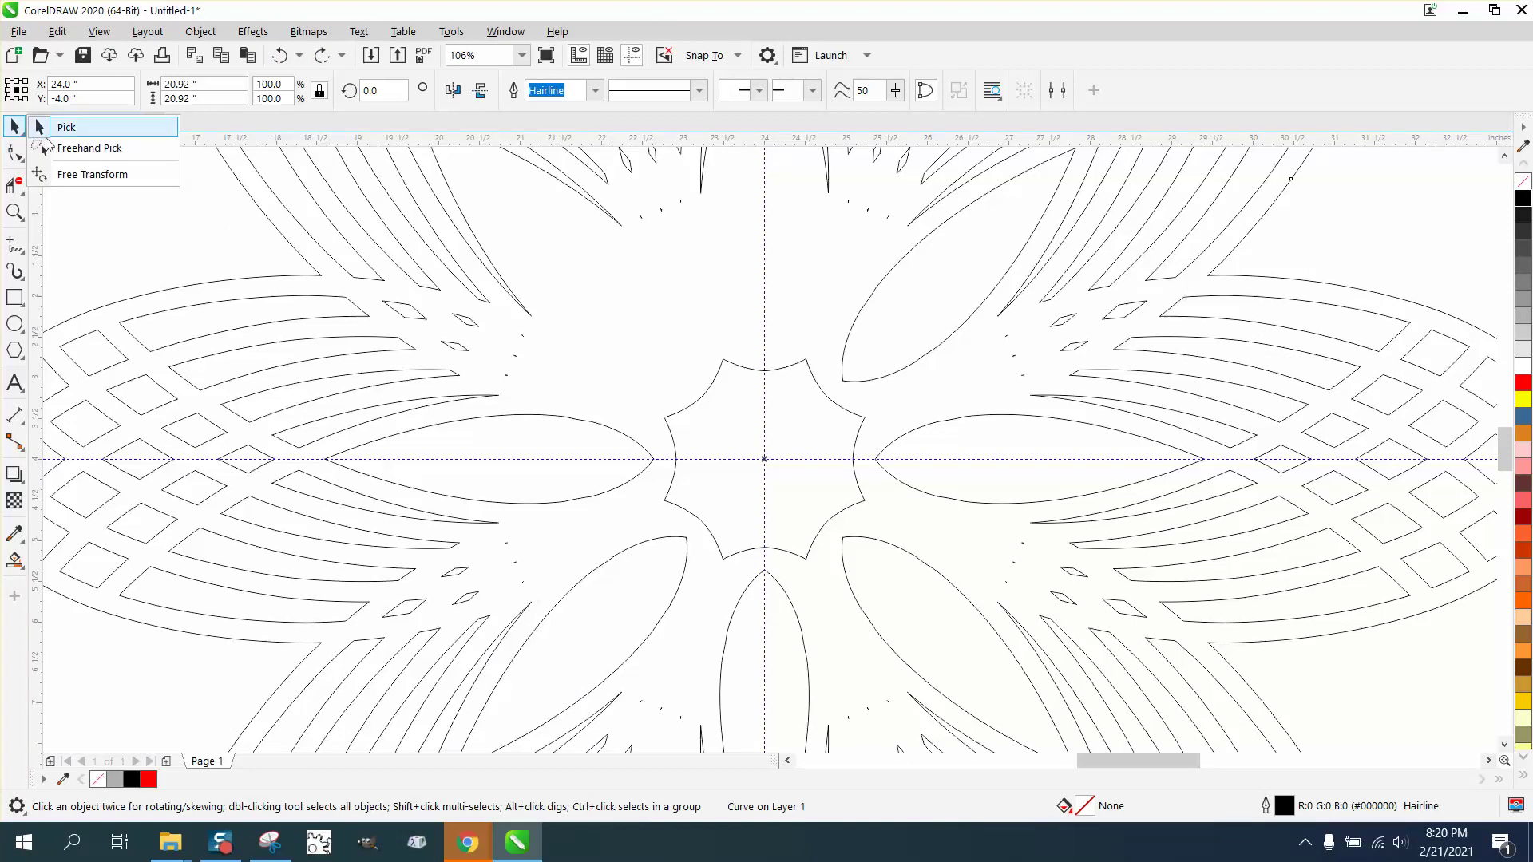
click(80, 147)
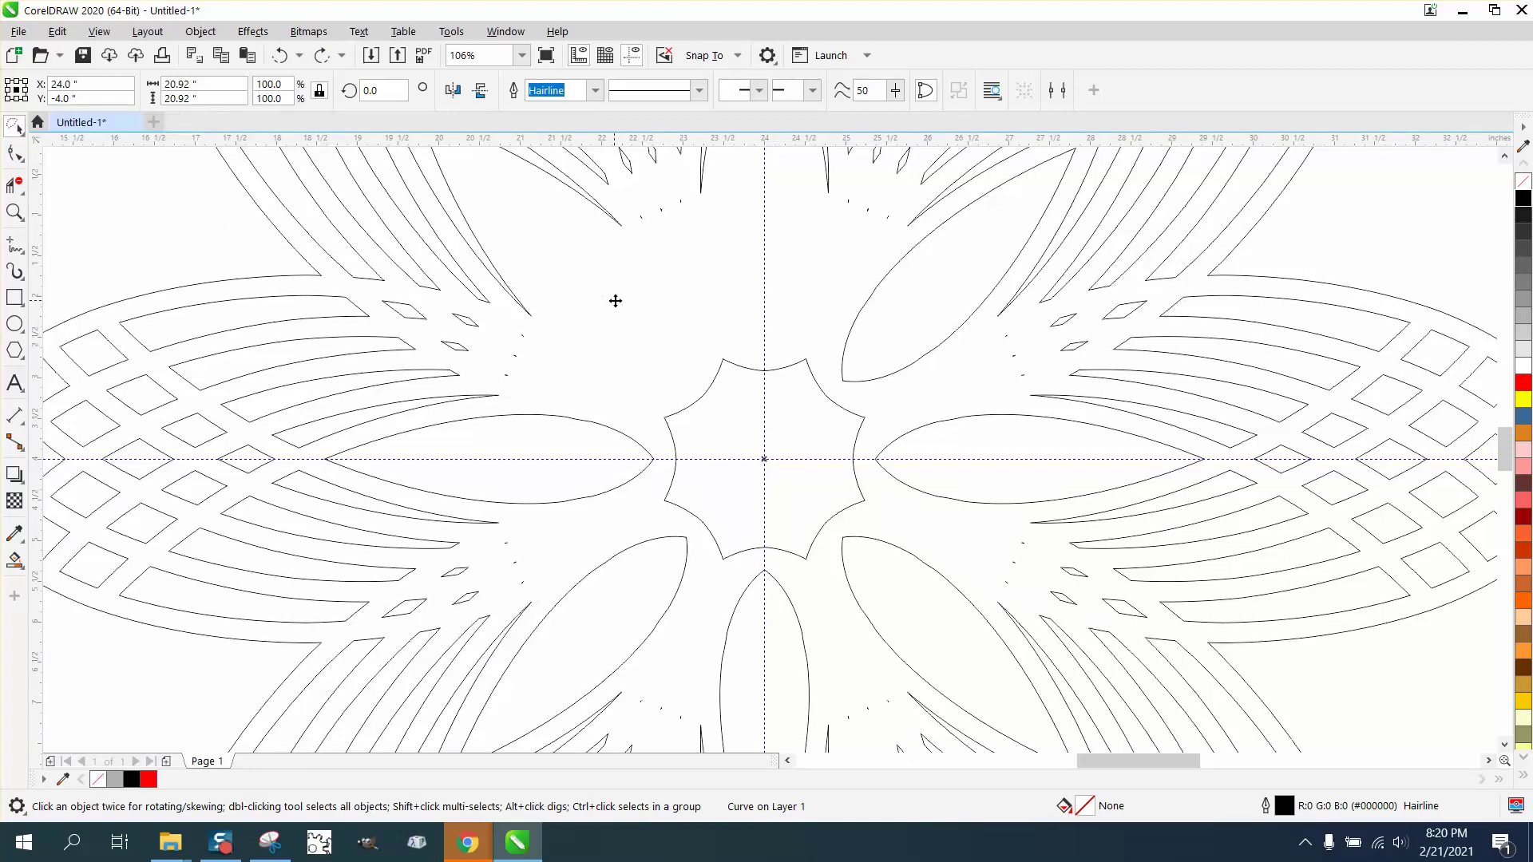
drag(614, 303, 614, 323)
mouse_move(602, 423)
mouse_down()
mouse_move(617, 565)
mouse_move(765, 589)
mouse_move(867, 575)
mouse_move(905, 524)
mouse_move(896, 342)
mouse_up()
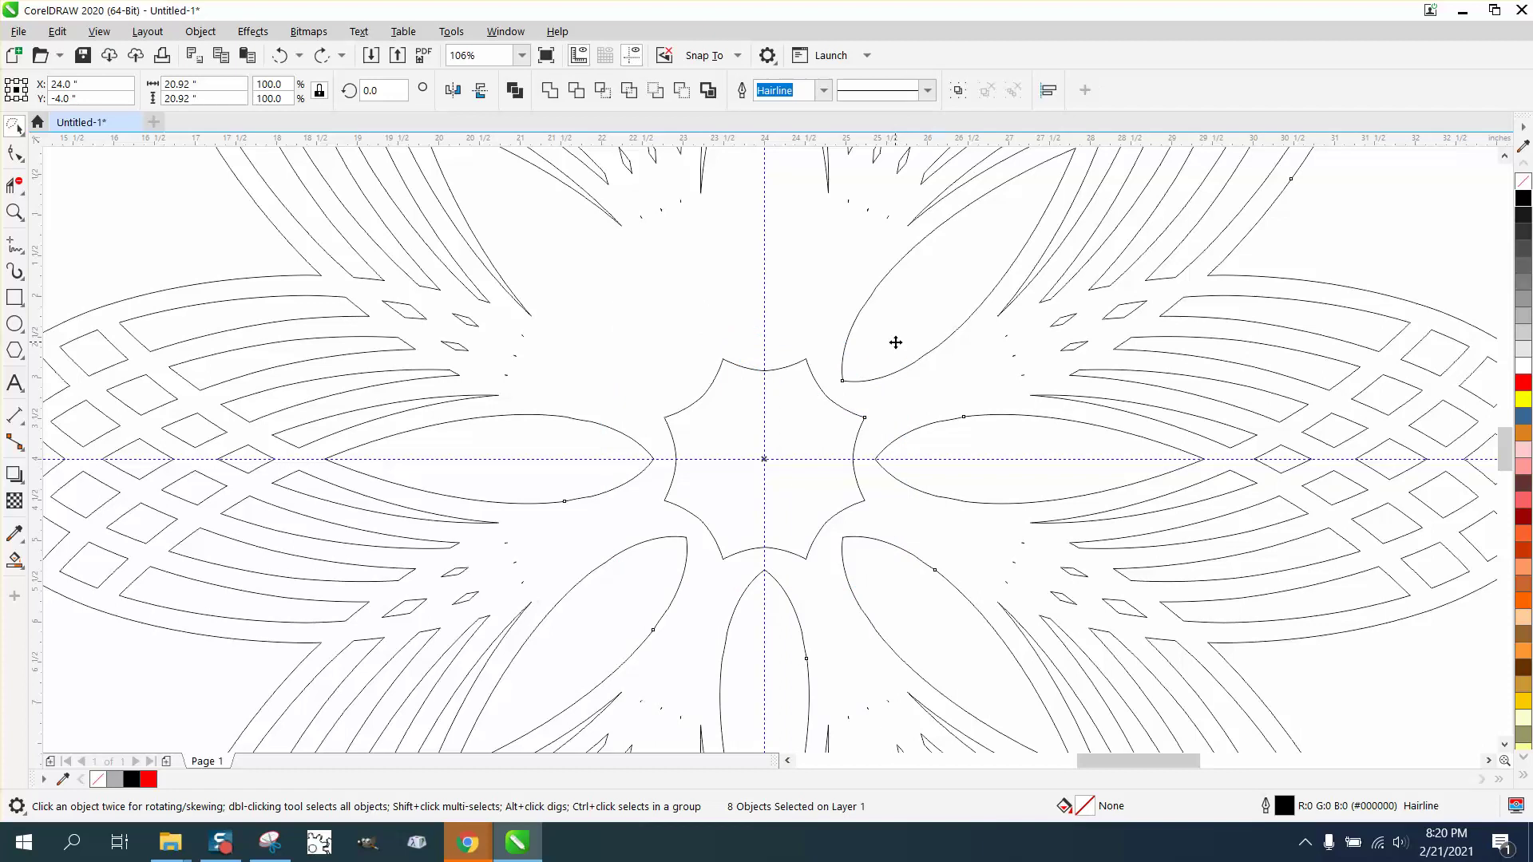
key(Delete)
scroll(688, 313, down, 3)
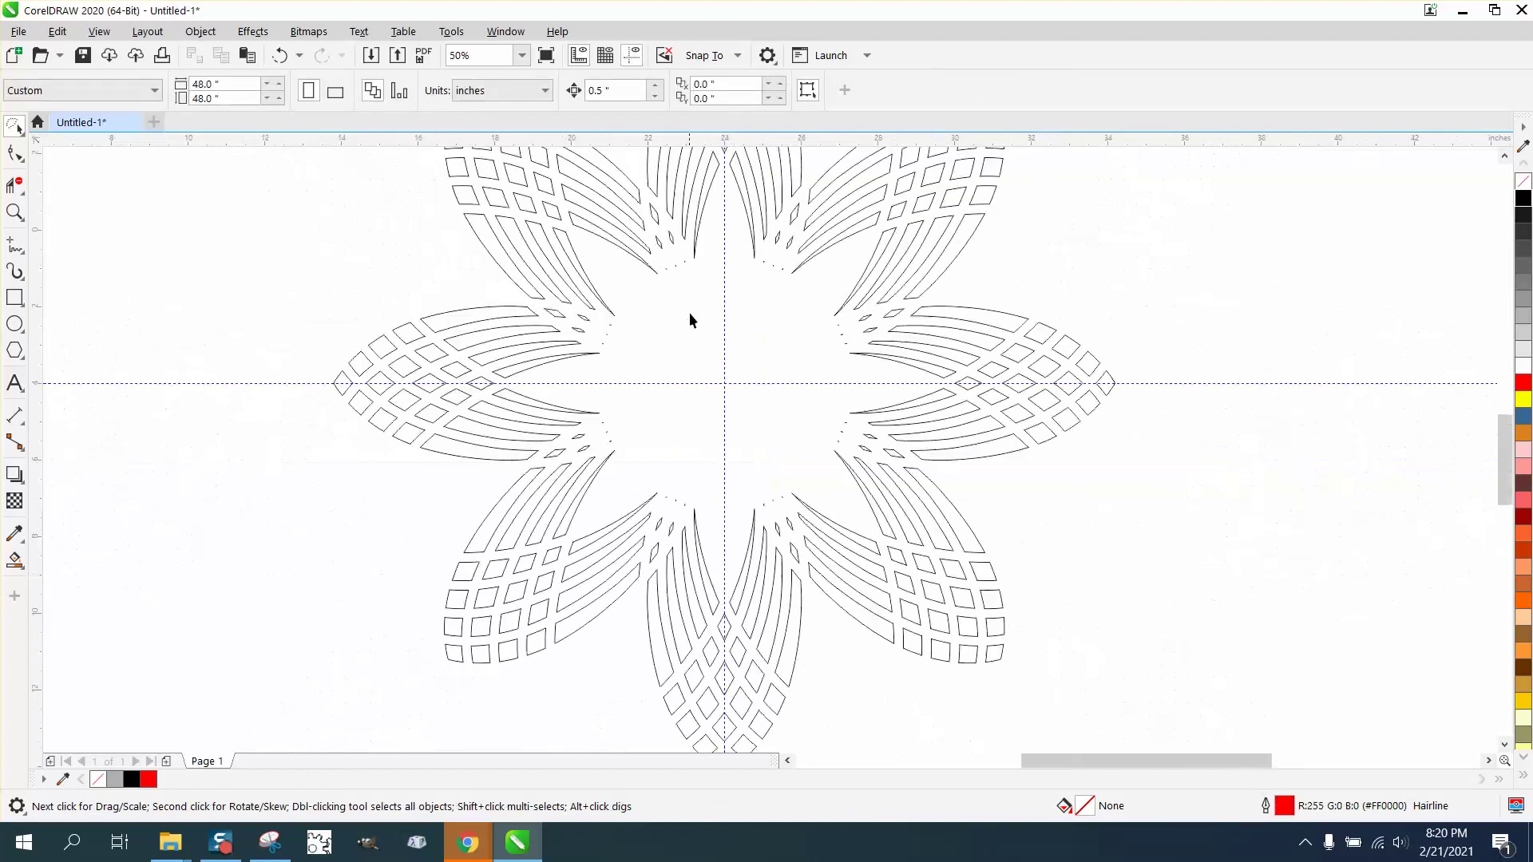
- Try a grey Smart Fill in the emptied centre, and undo both the fill and the group deletion
click(14, 561)
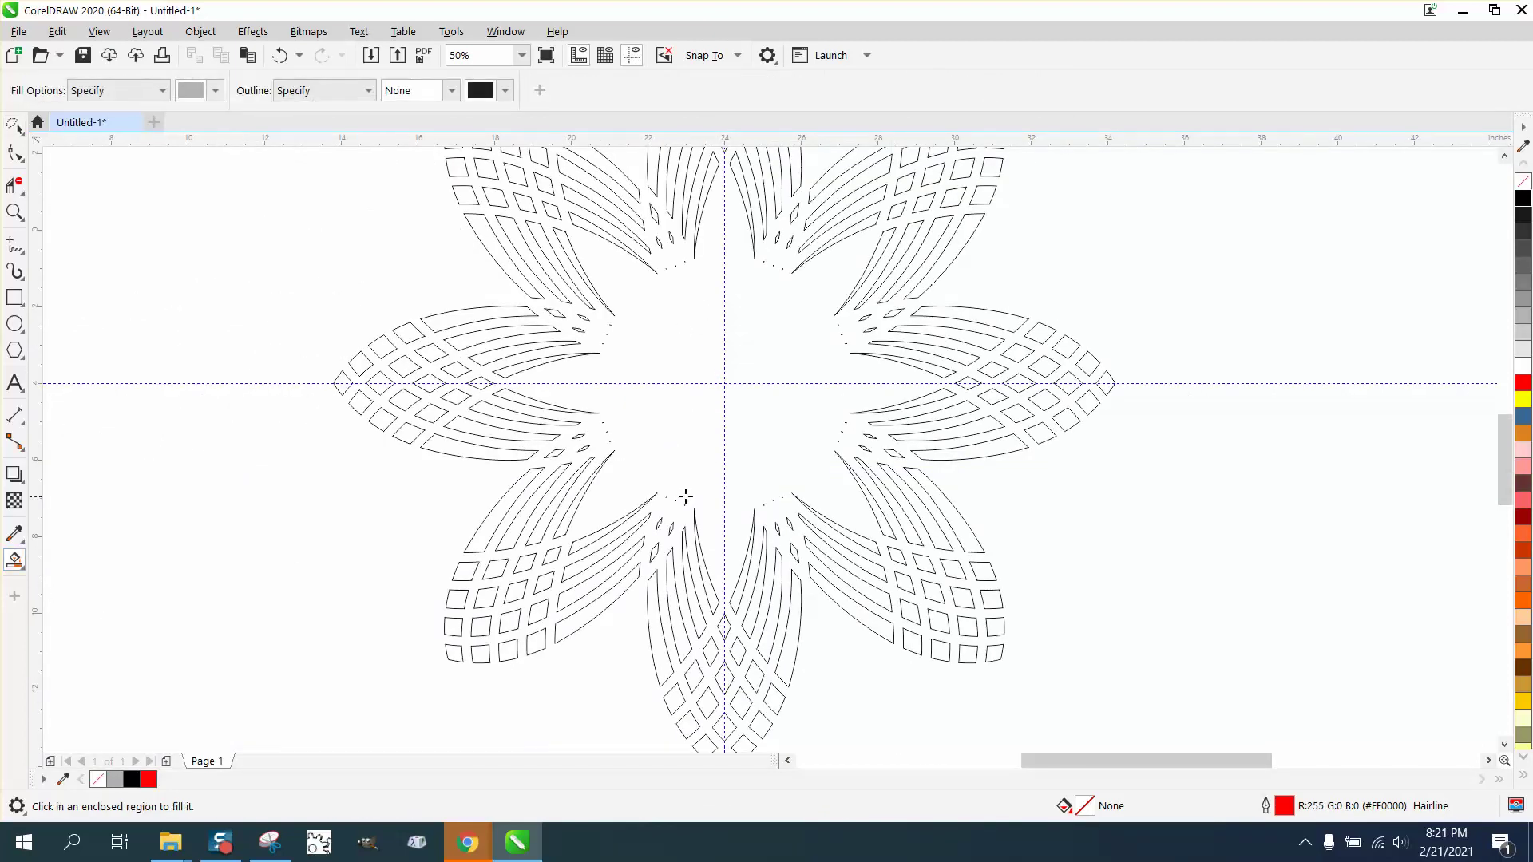
click(695, 344)
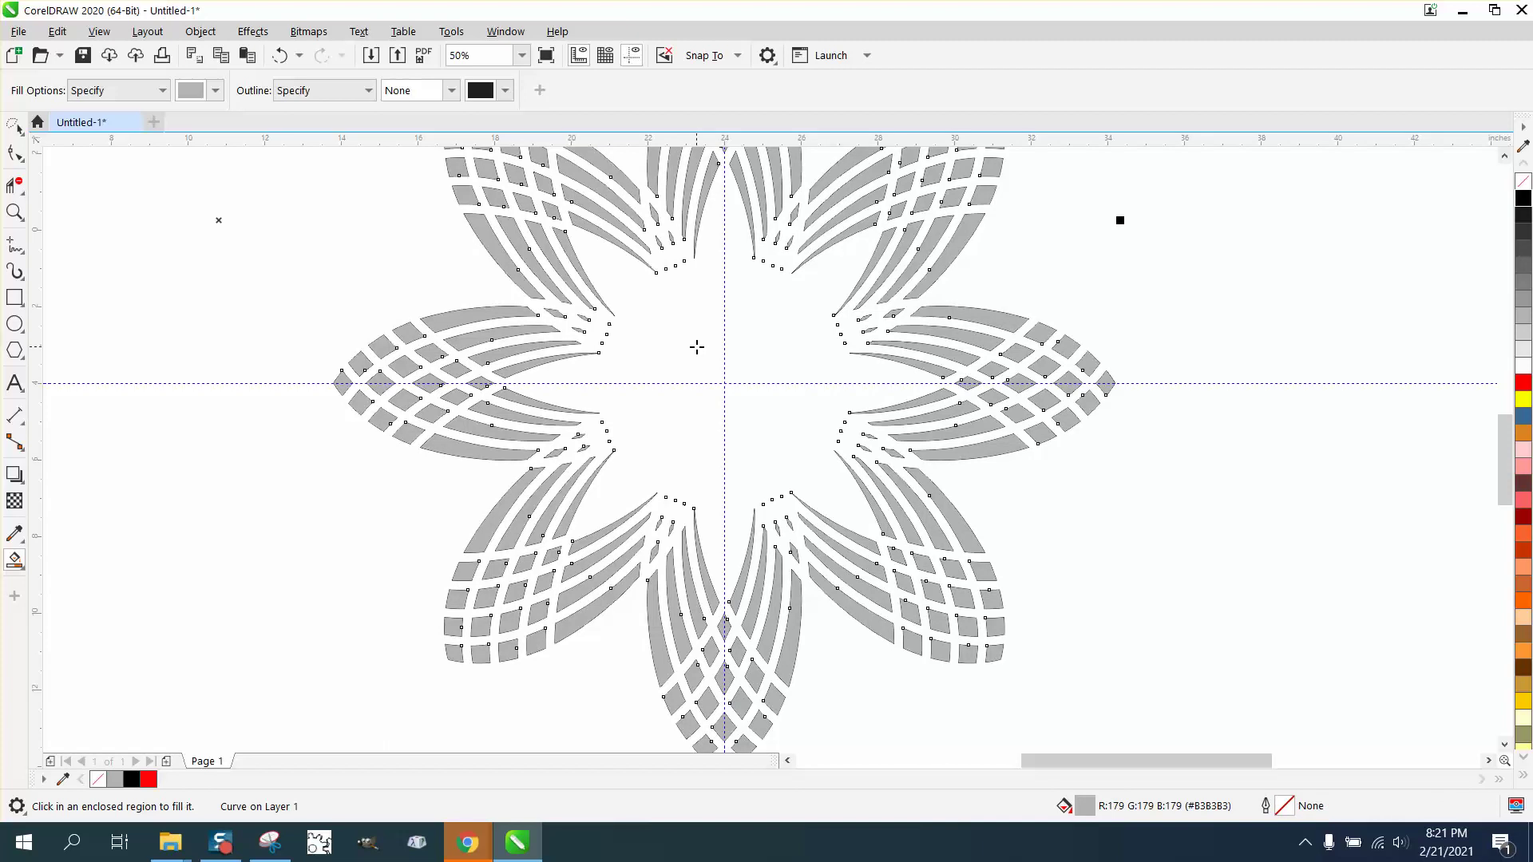
click(279, 55)
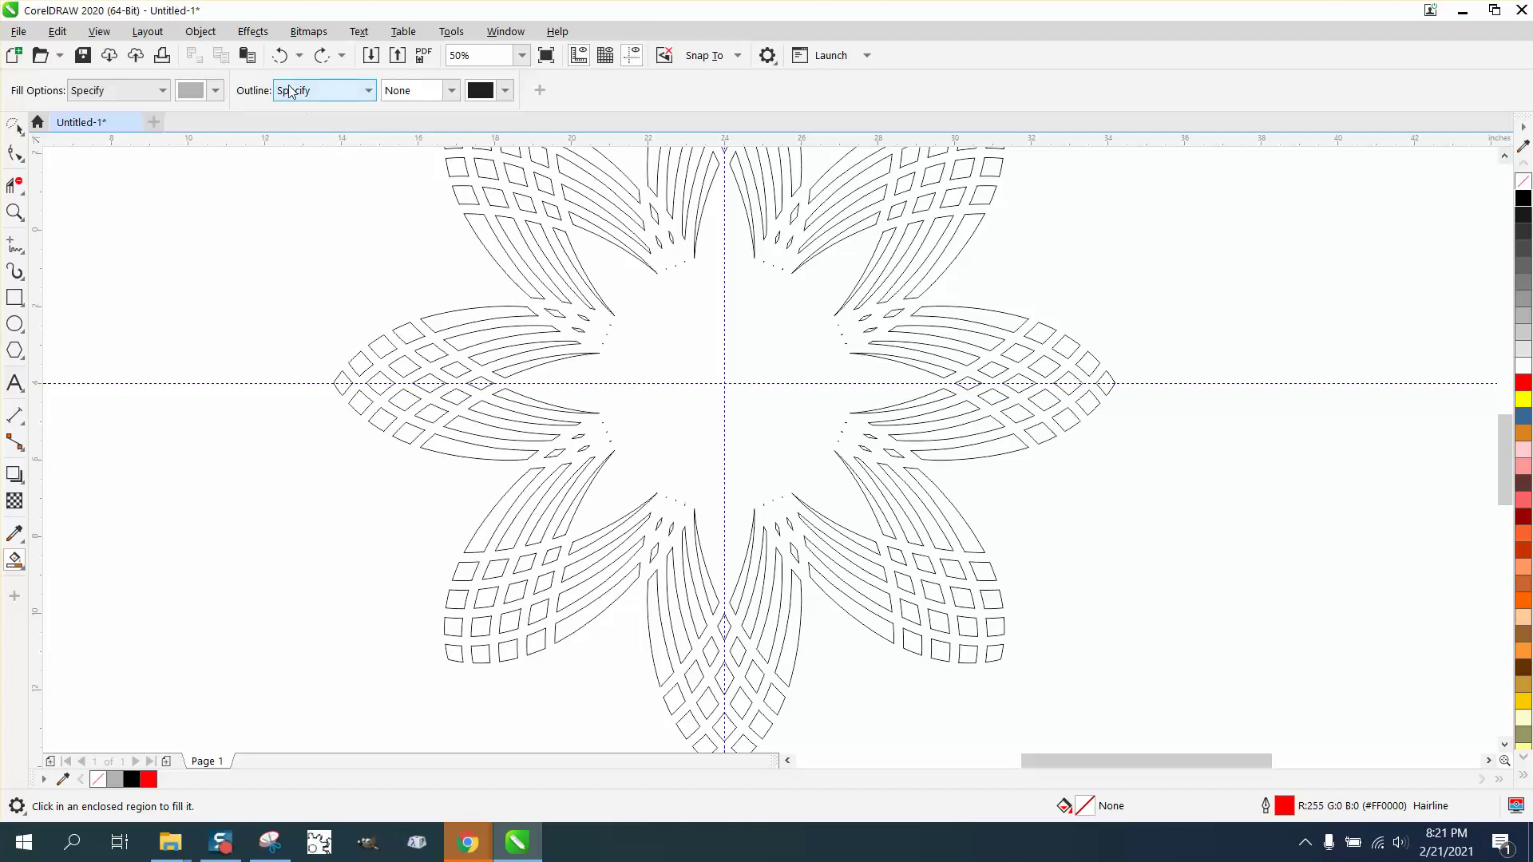
click(281, 54)
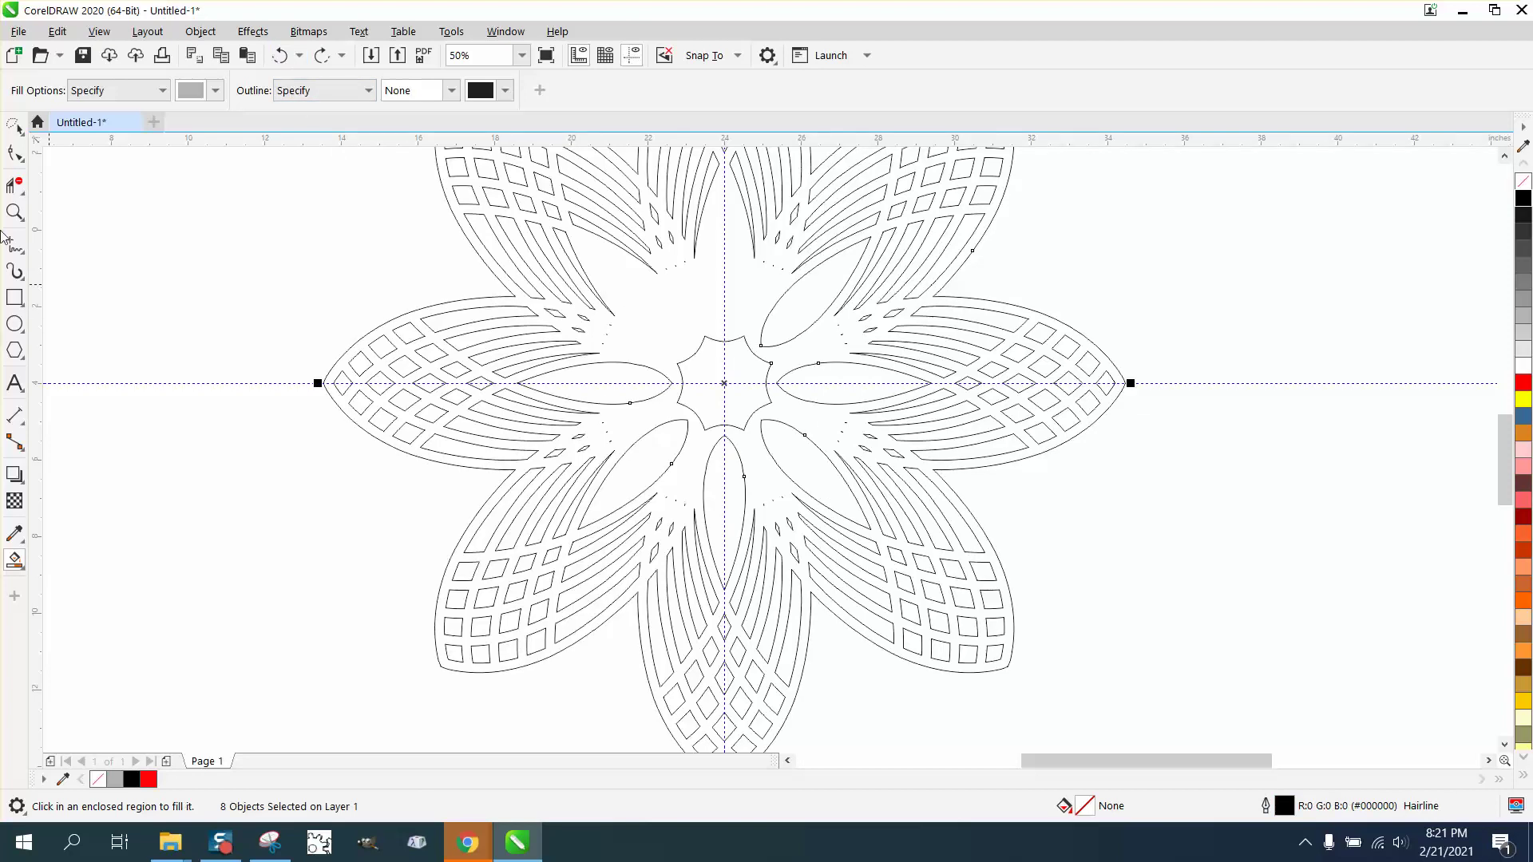
- Switch back to the Pick tool and delete the left teardrop, the centre star and the upper-right teardrop
click(16, 152)
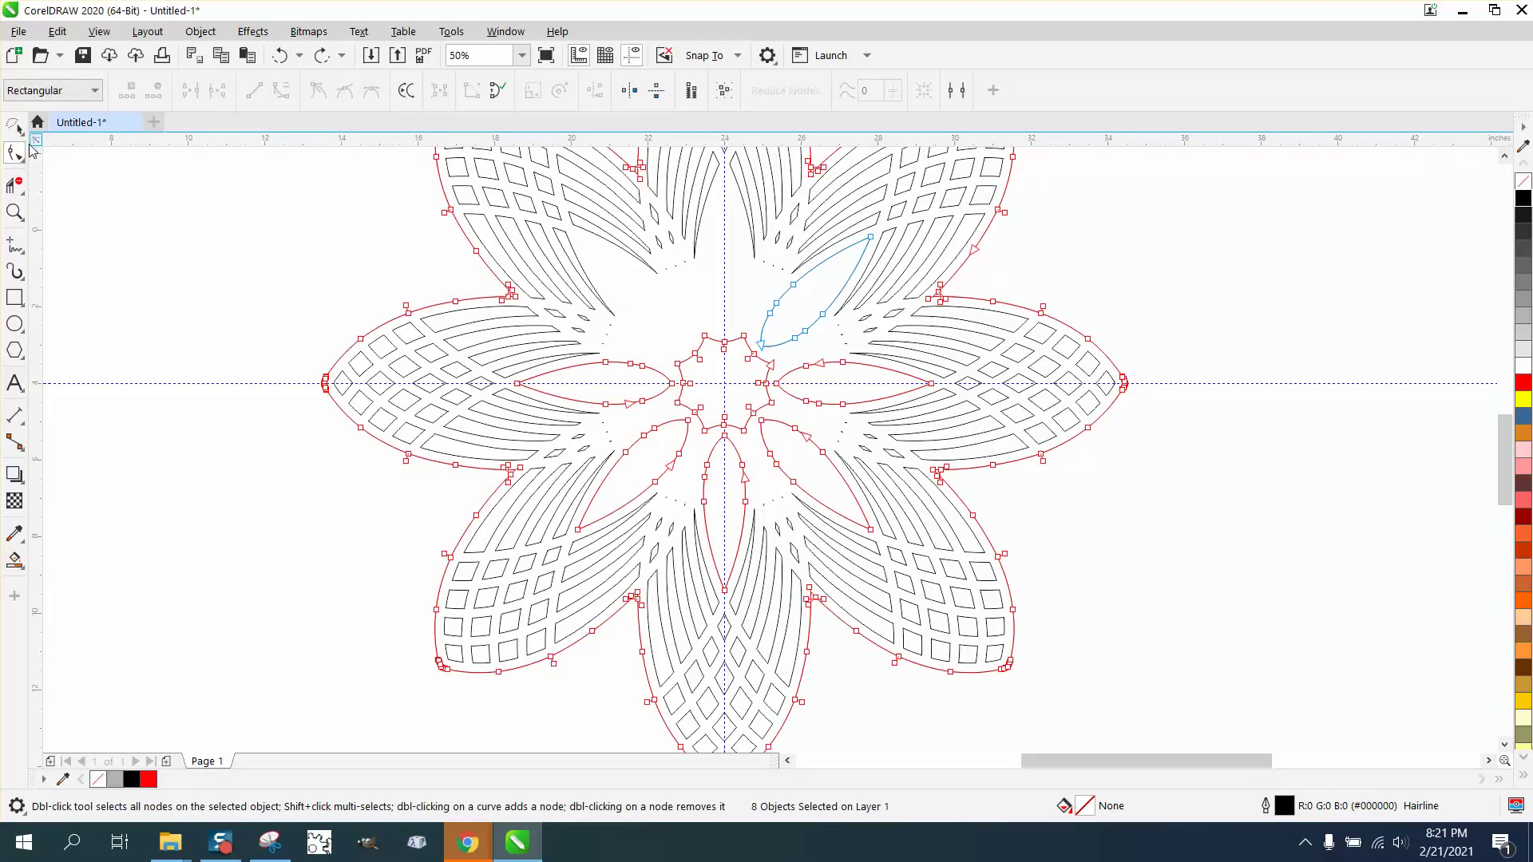
double_click(17, 129)
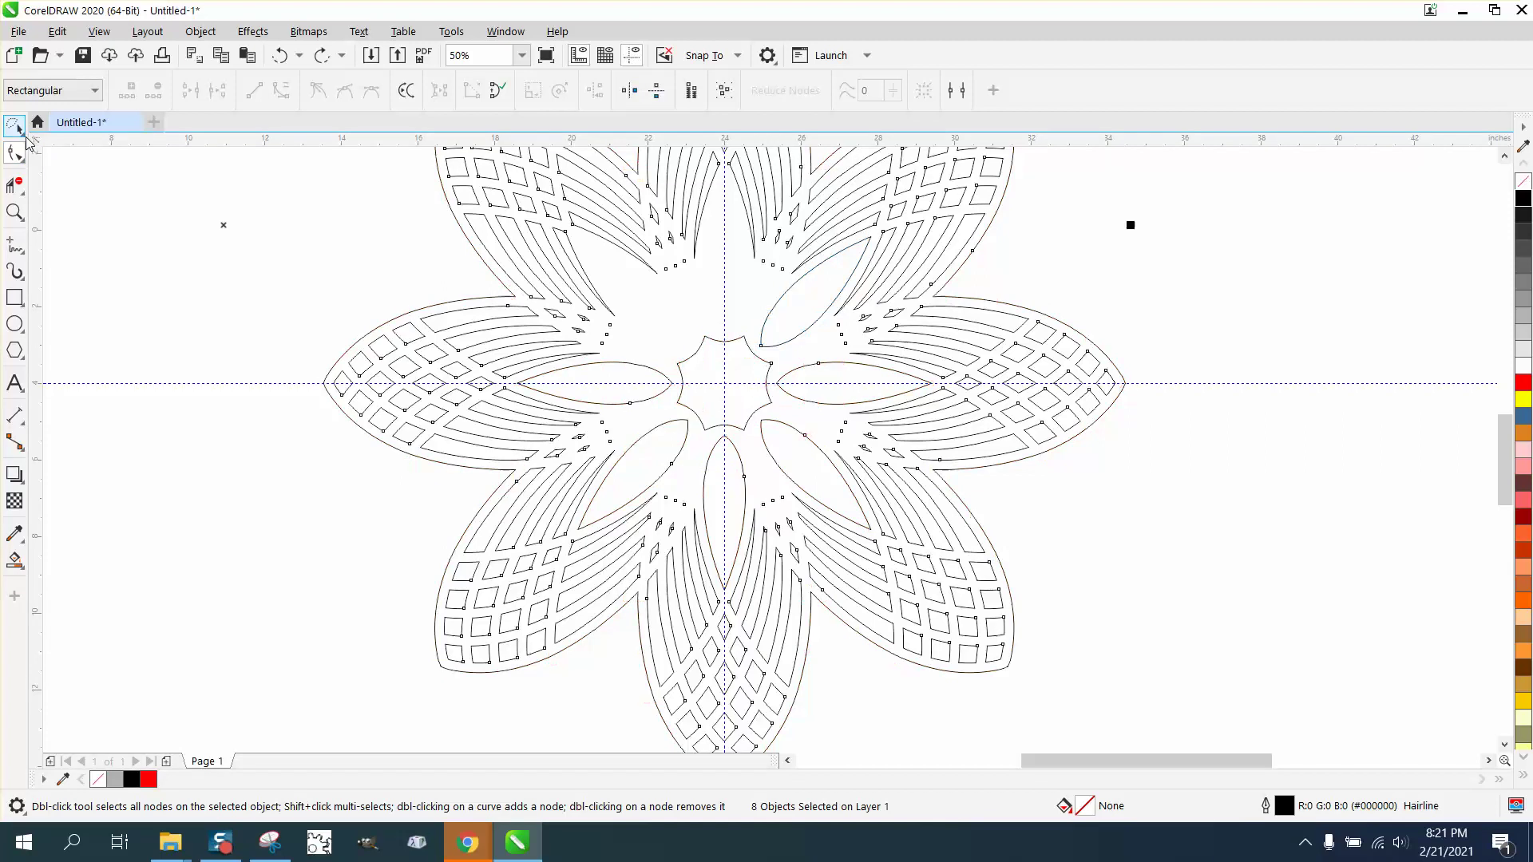
click(22, 136)
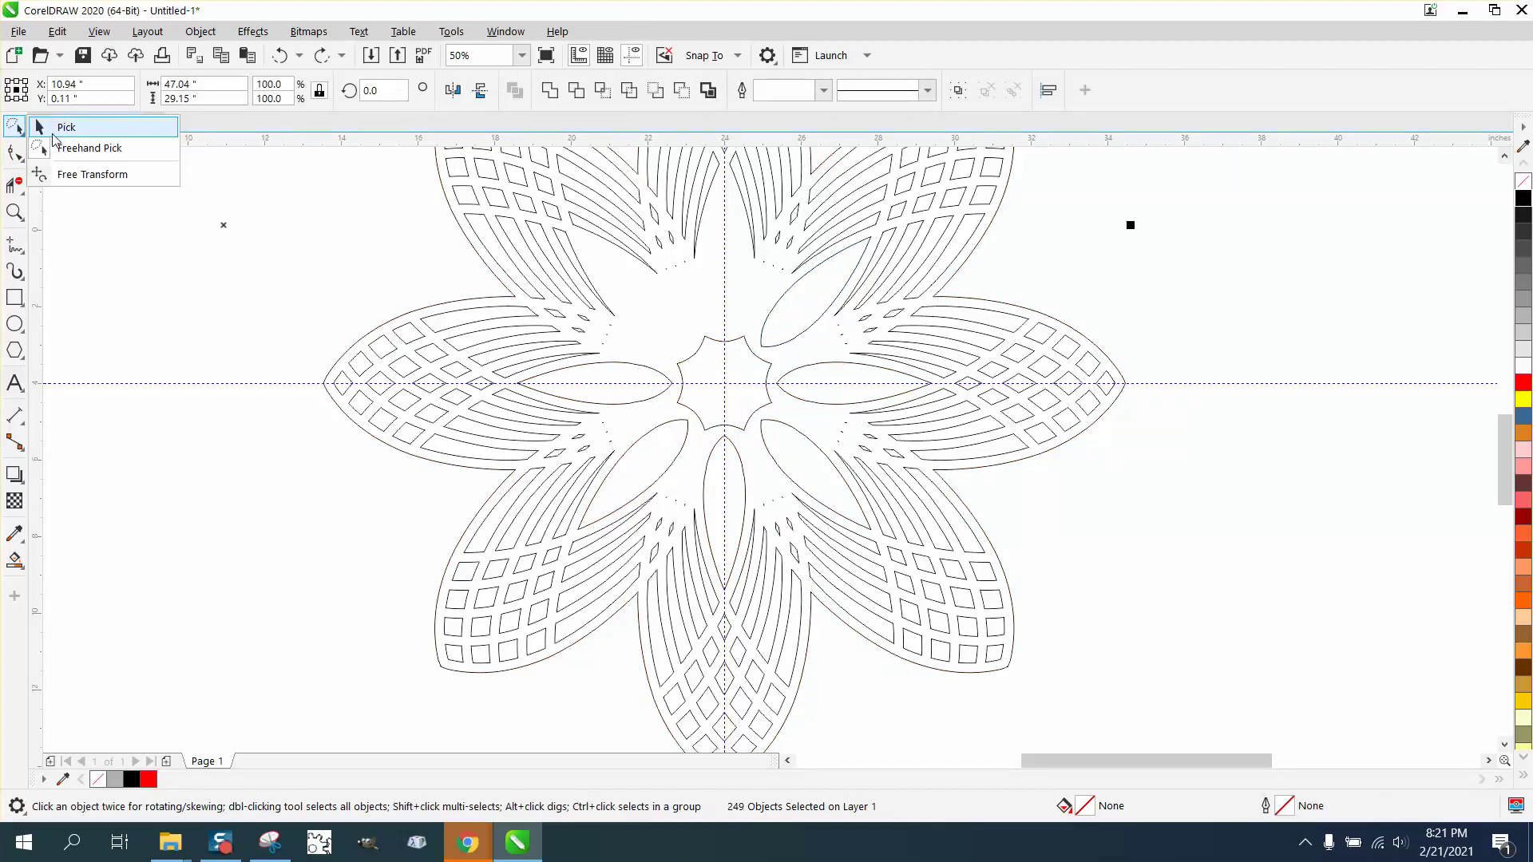
click(51, 130)
click(234, 258)
click(660, 375)
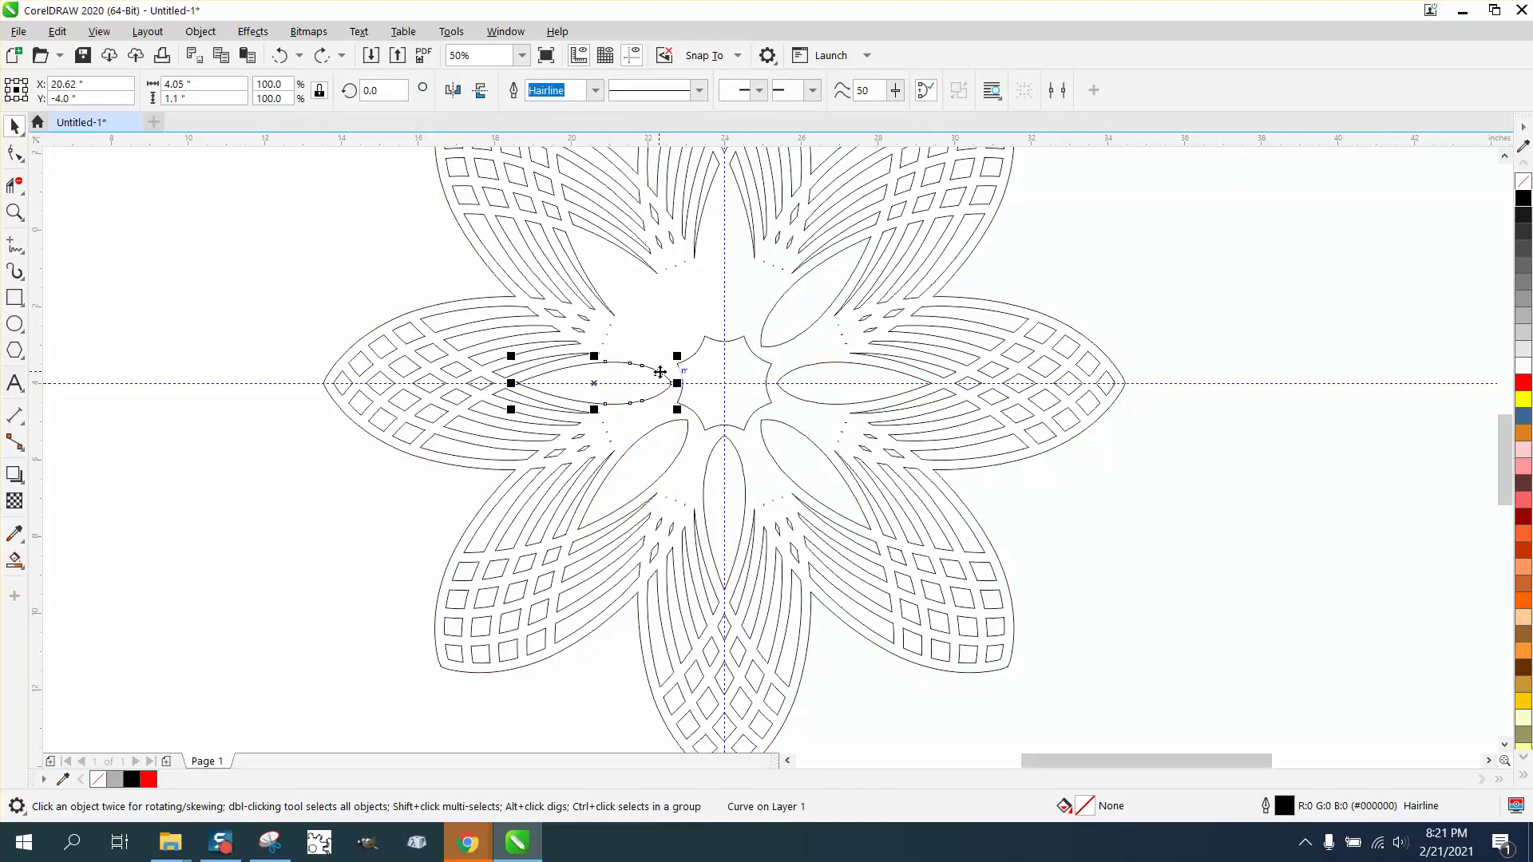
key(Delete)
click(714, 344)
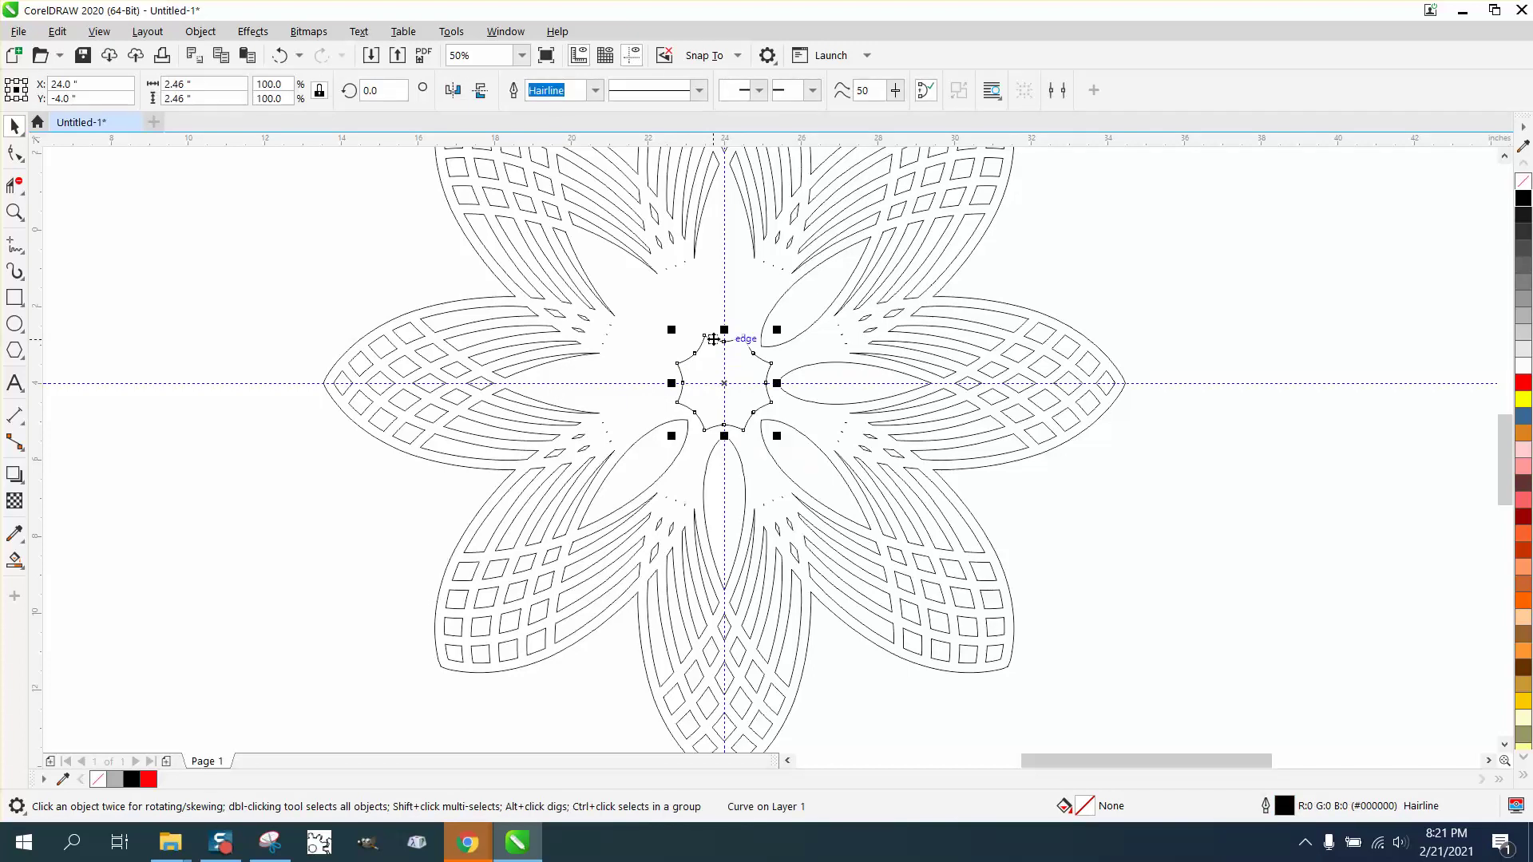
key(Delete)
click(760, 341)
key(Delete)
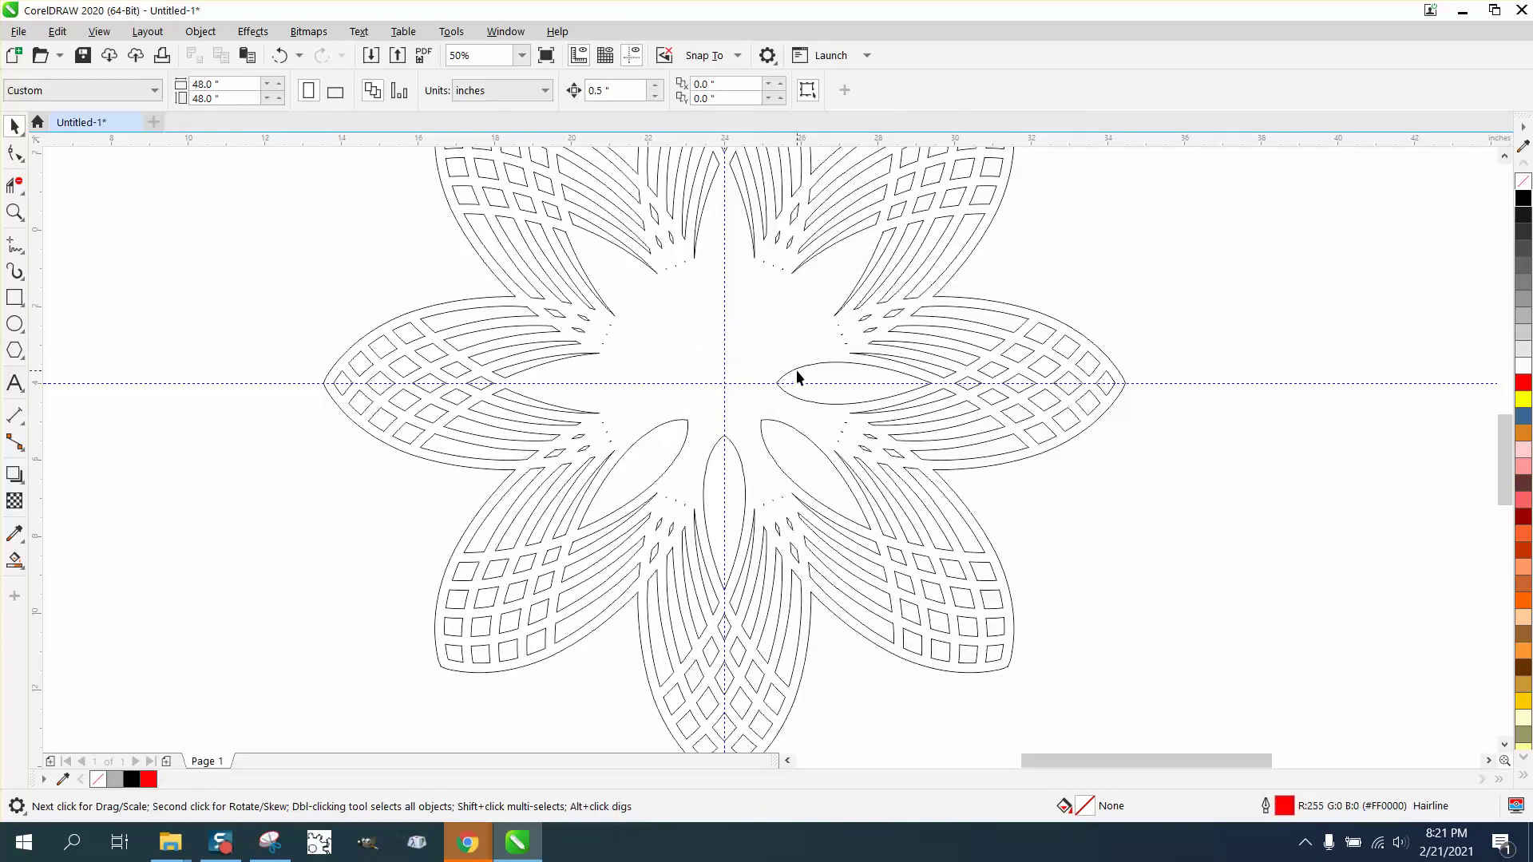
- Delete the right, lower-right, lower and lower-left teardrops around the flower's centre
click(790, 372)
key(Delete)
click(792, 428)
key(Delete)
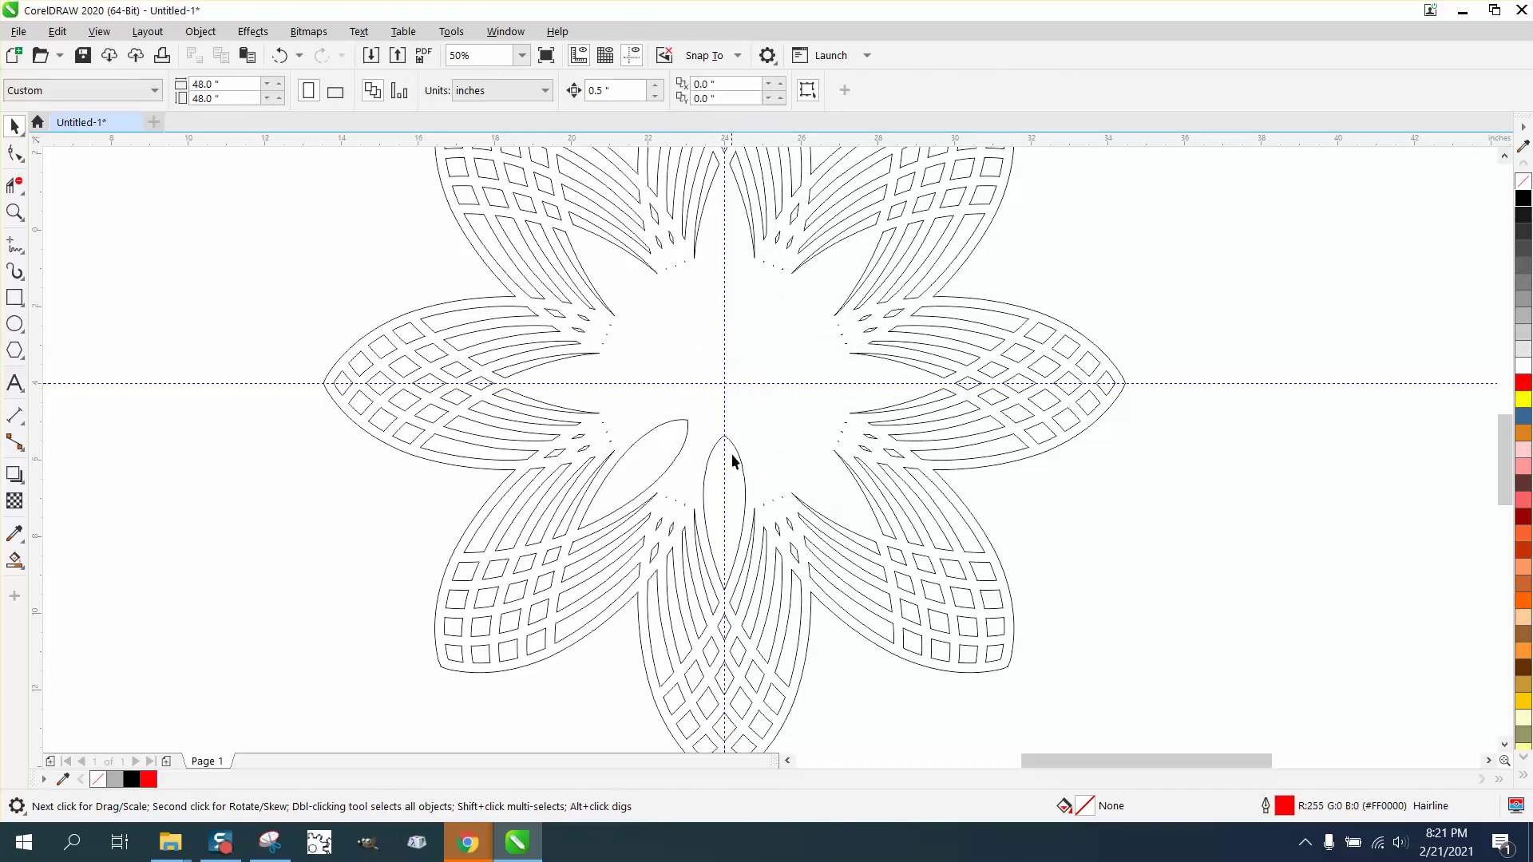
click(734, 455)
key(Delete)
click(688, 429)
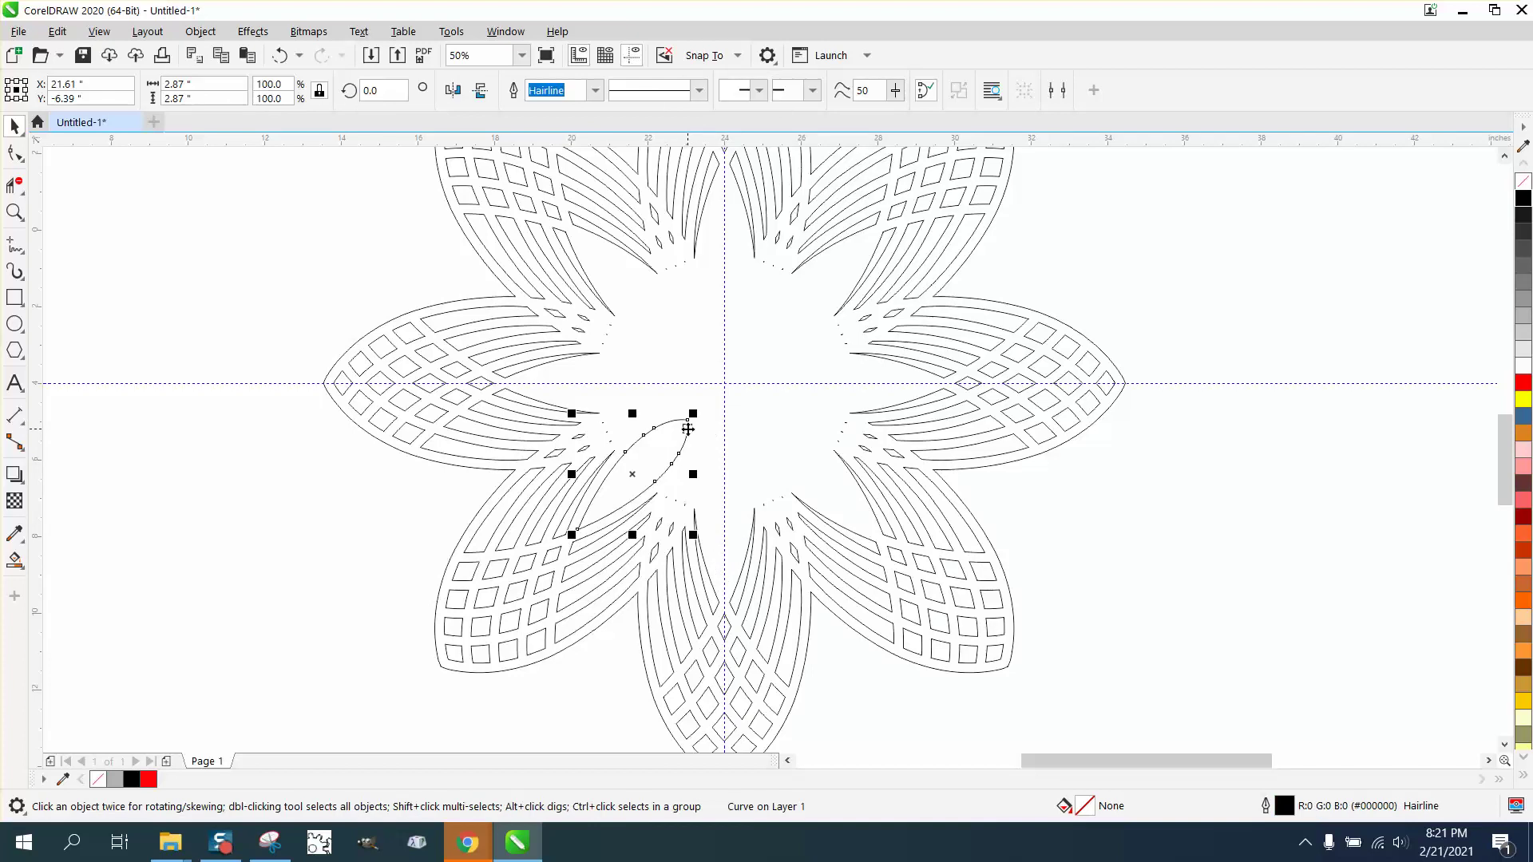
key(Delete)
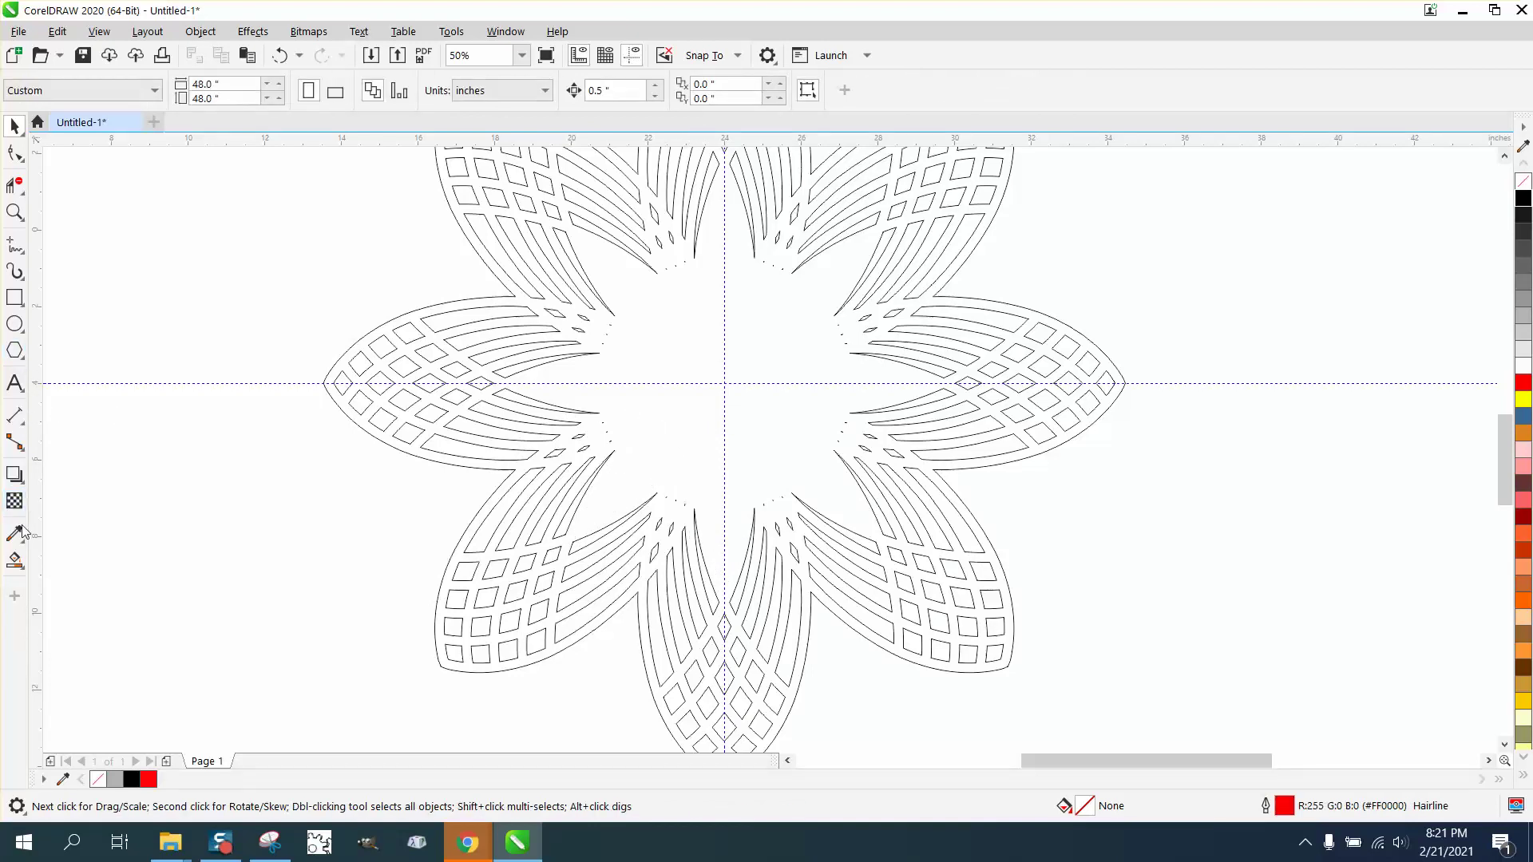
- Smart-fill the flower's centre region with black, and change the resulting shape to no fill with a black hairline outline
click(14, 560)
click(215, 97)
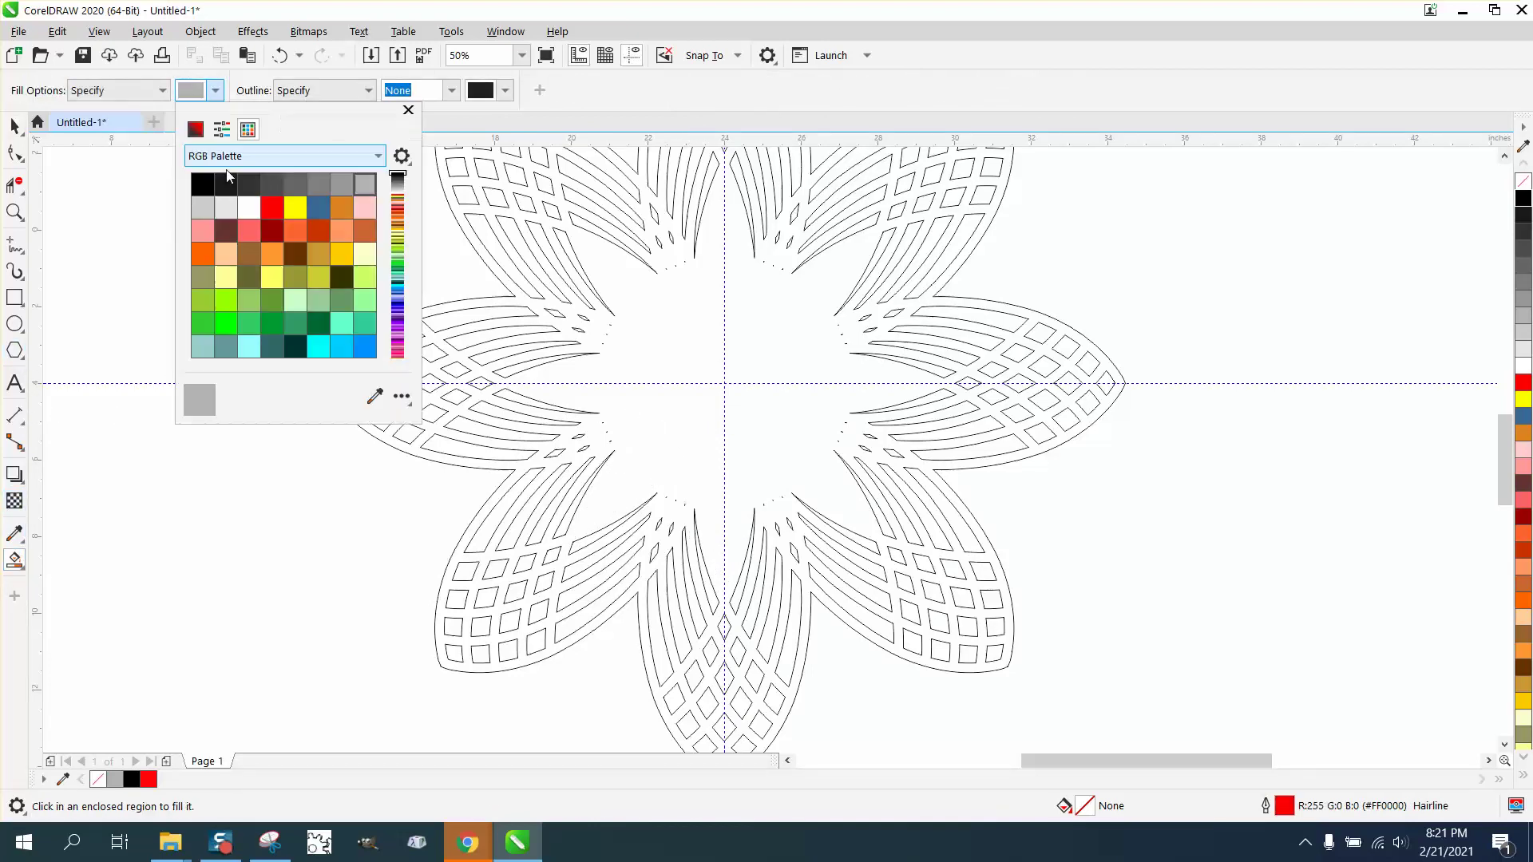
click(202, 184)
click(757, 355)
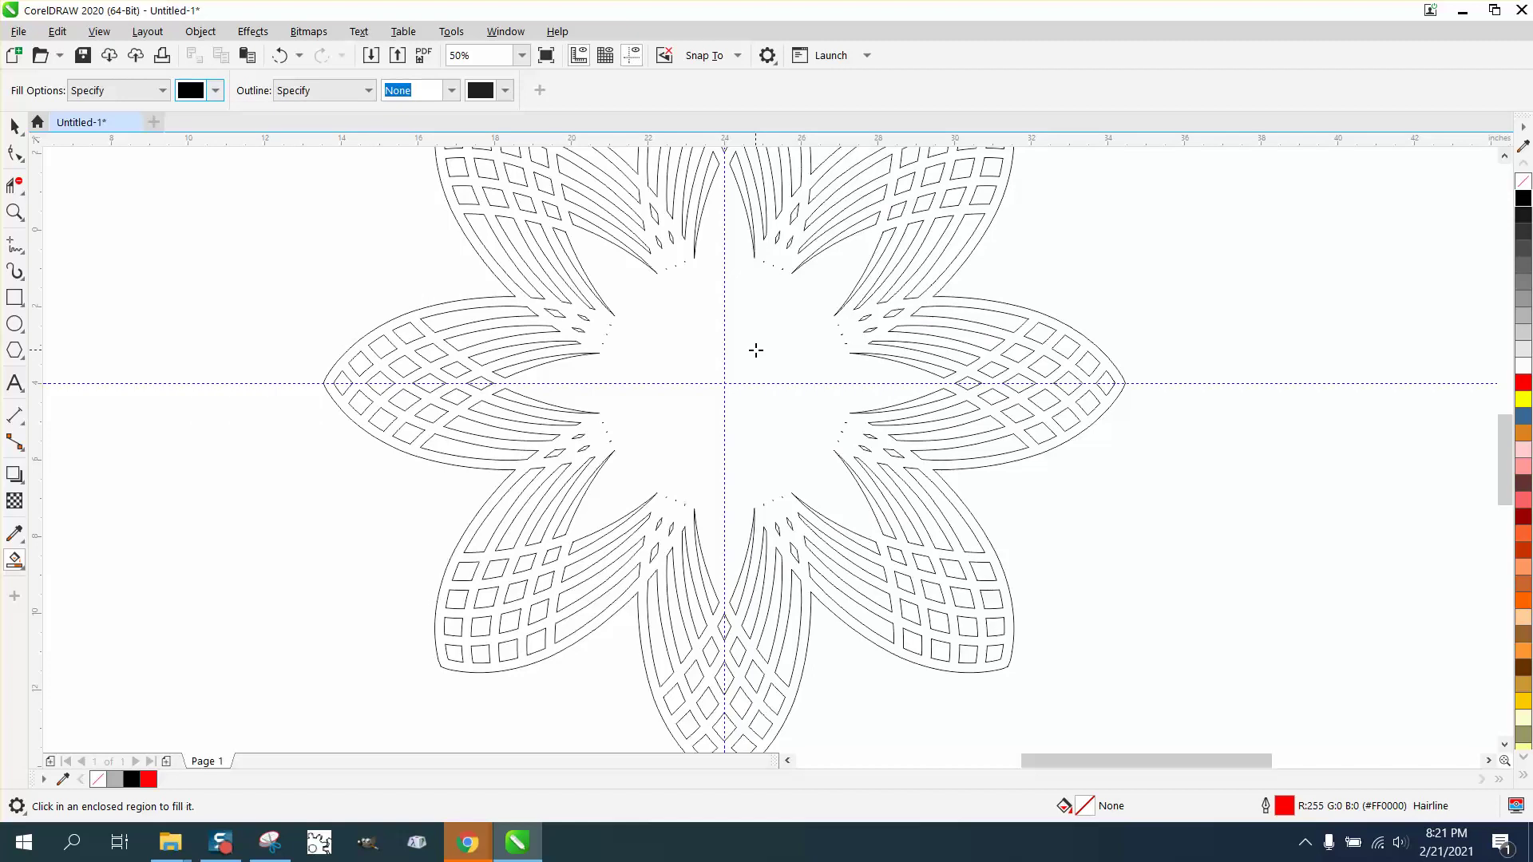
click(755, 351)
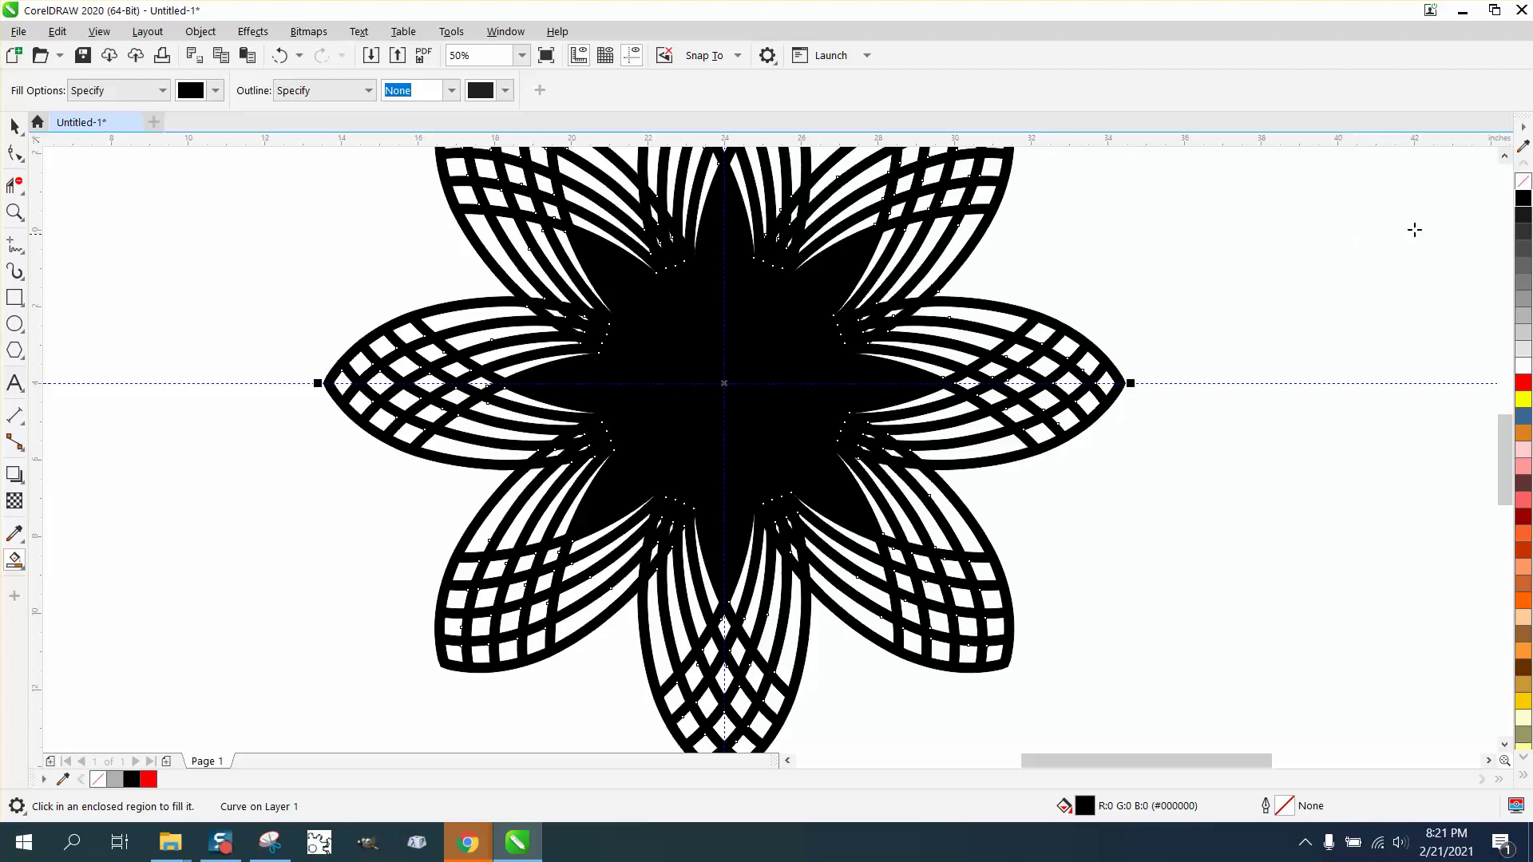
click(1523, 182)
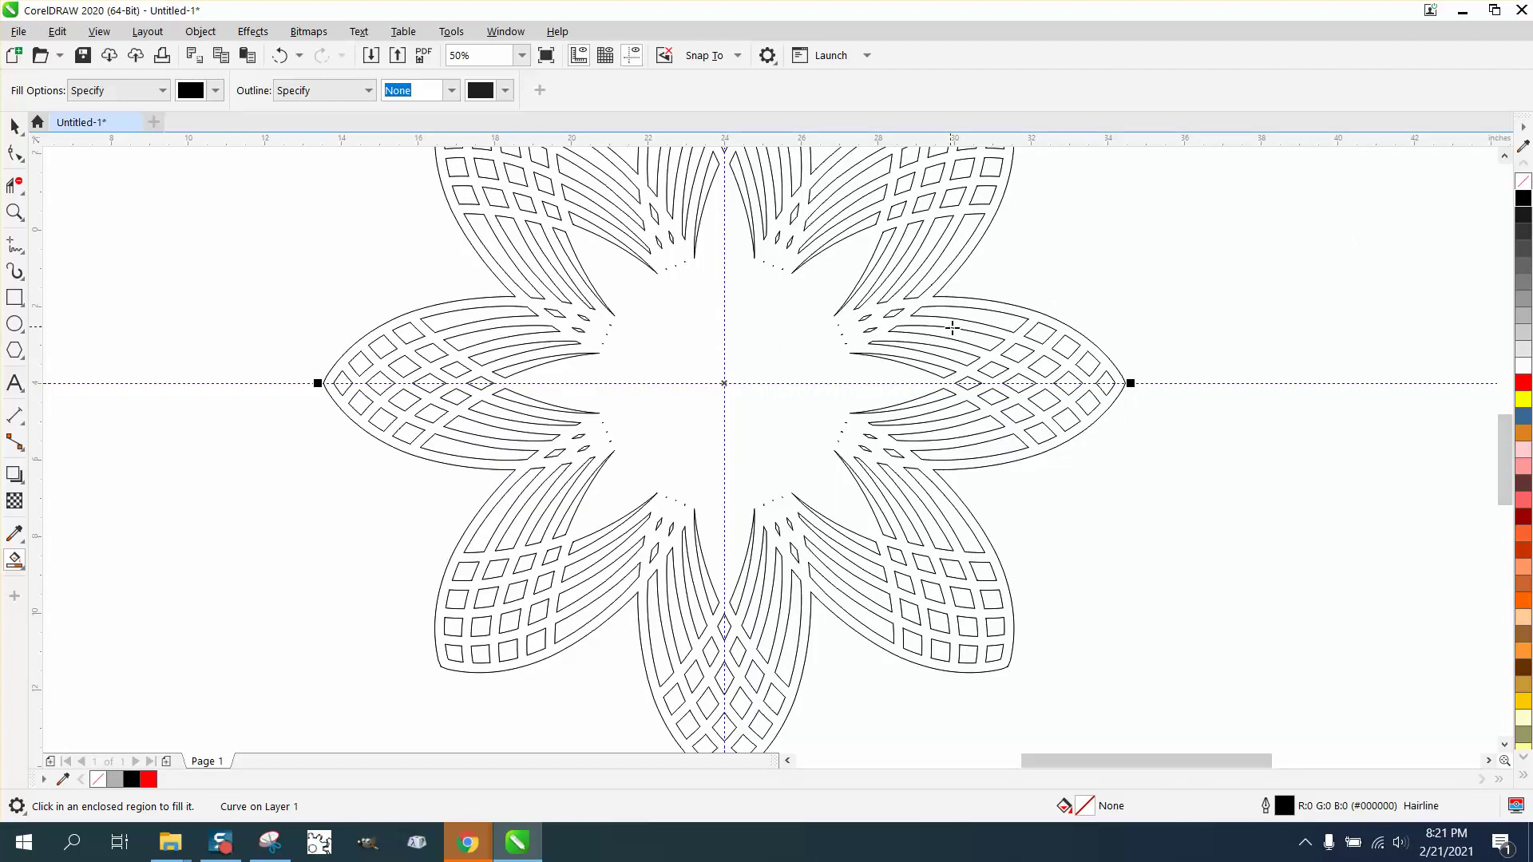
- Draw a small circle about 0.96 inches in diameter and centre it on the page in the middle of the flower
scroll(495, 293, down, 1)
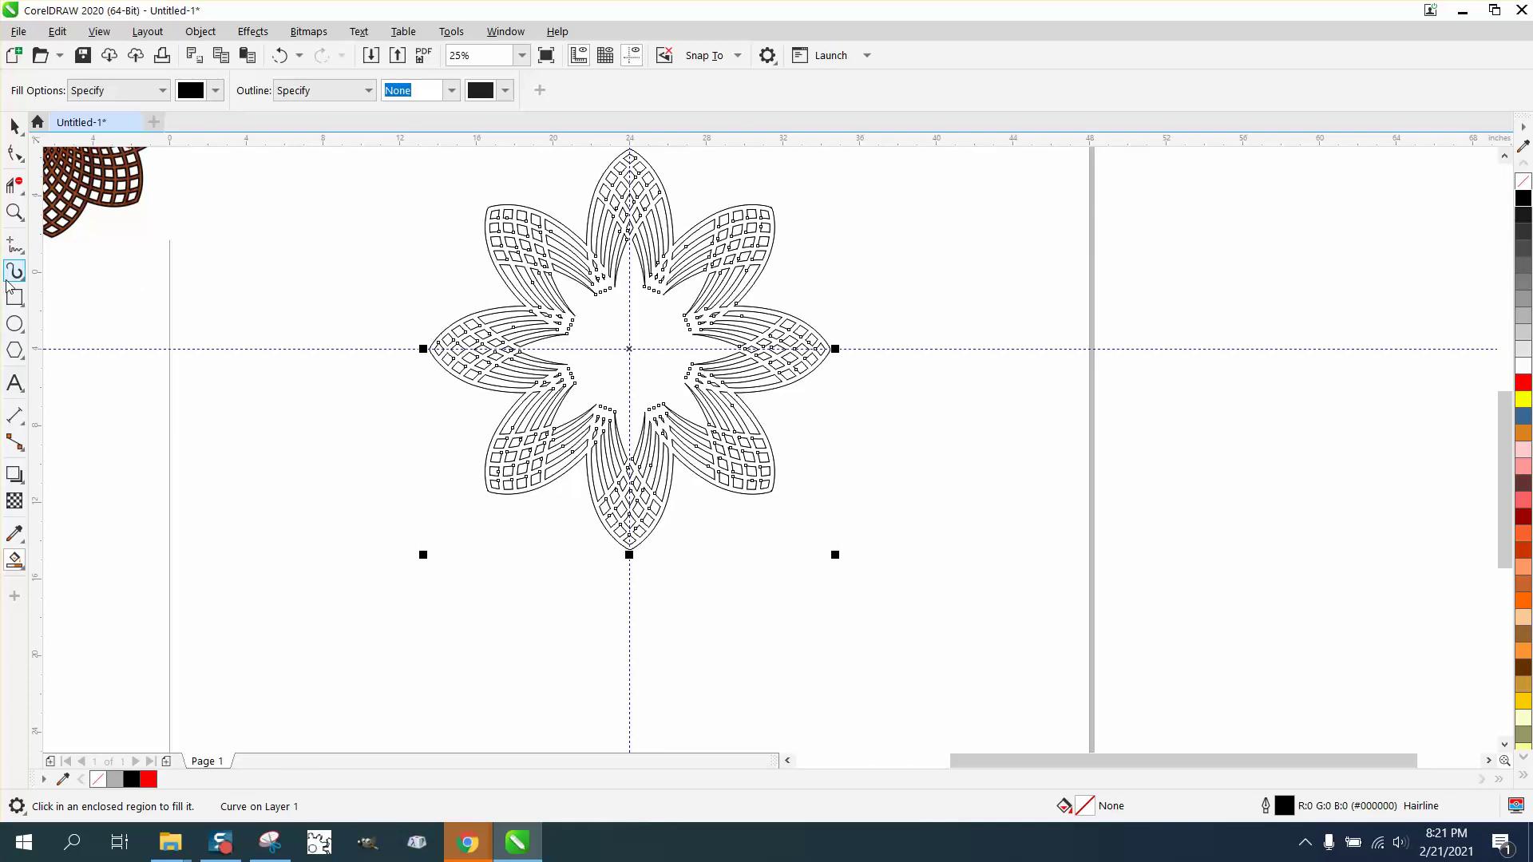
click(14, 324)
drag(351, 271, 369, 289)
key(p)
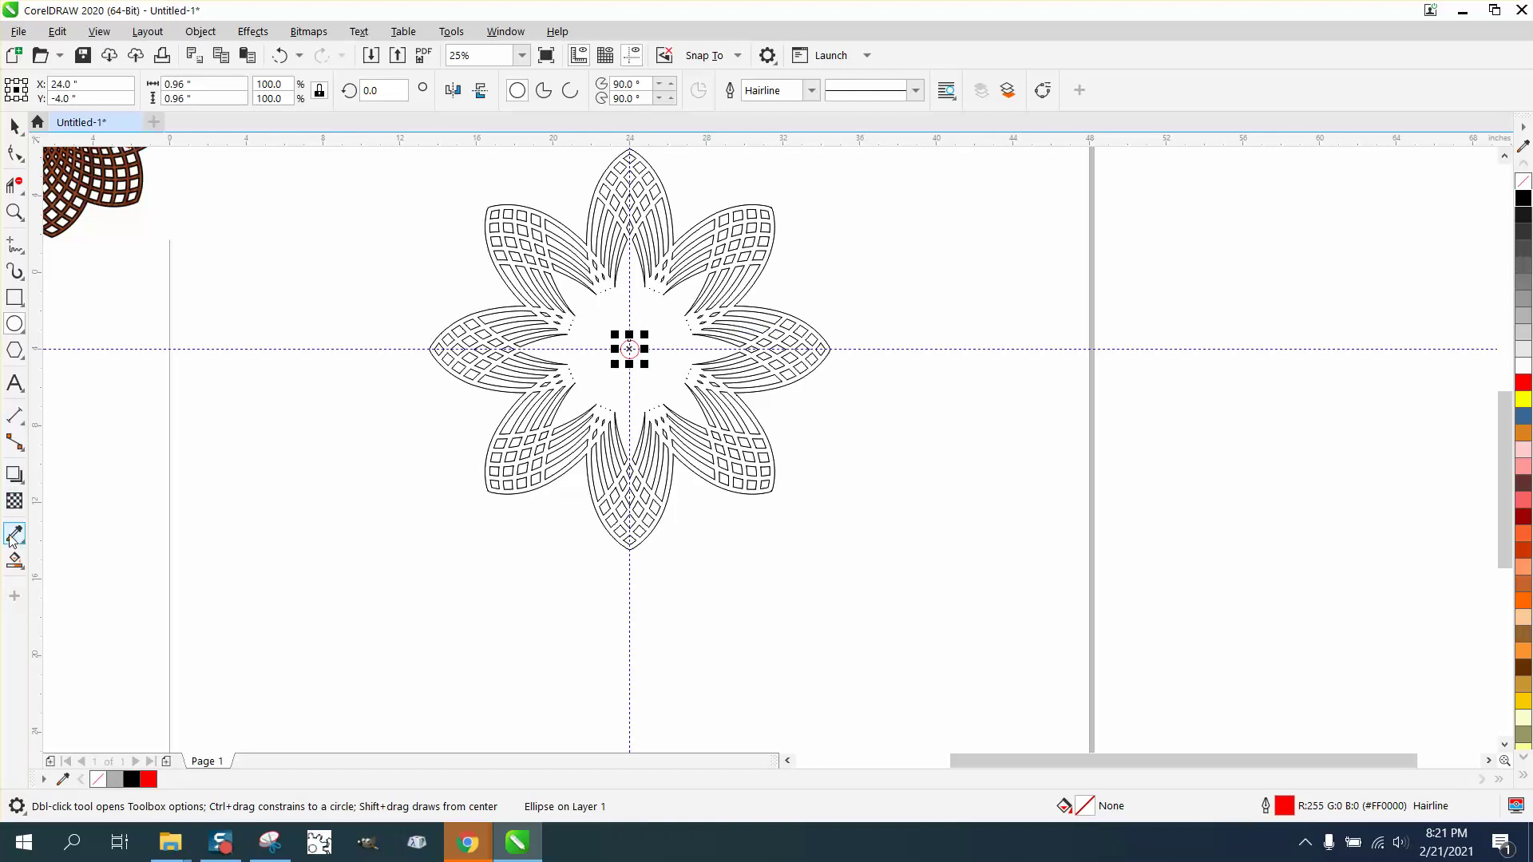
- Smart-fill the flower around the centre circle with black, examine the small gaps at the inner petal tips, and undo the fill
click(14, 559)
click(608, 323)
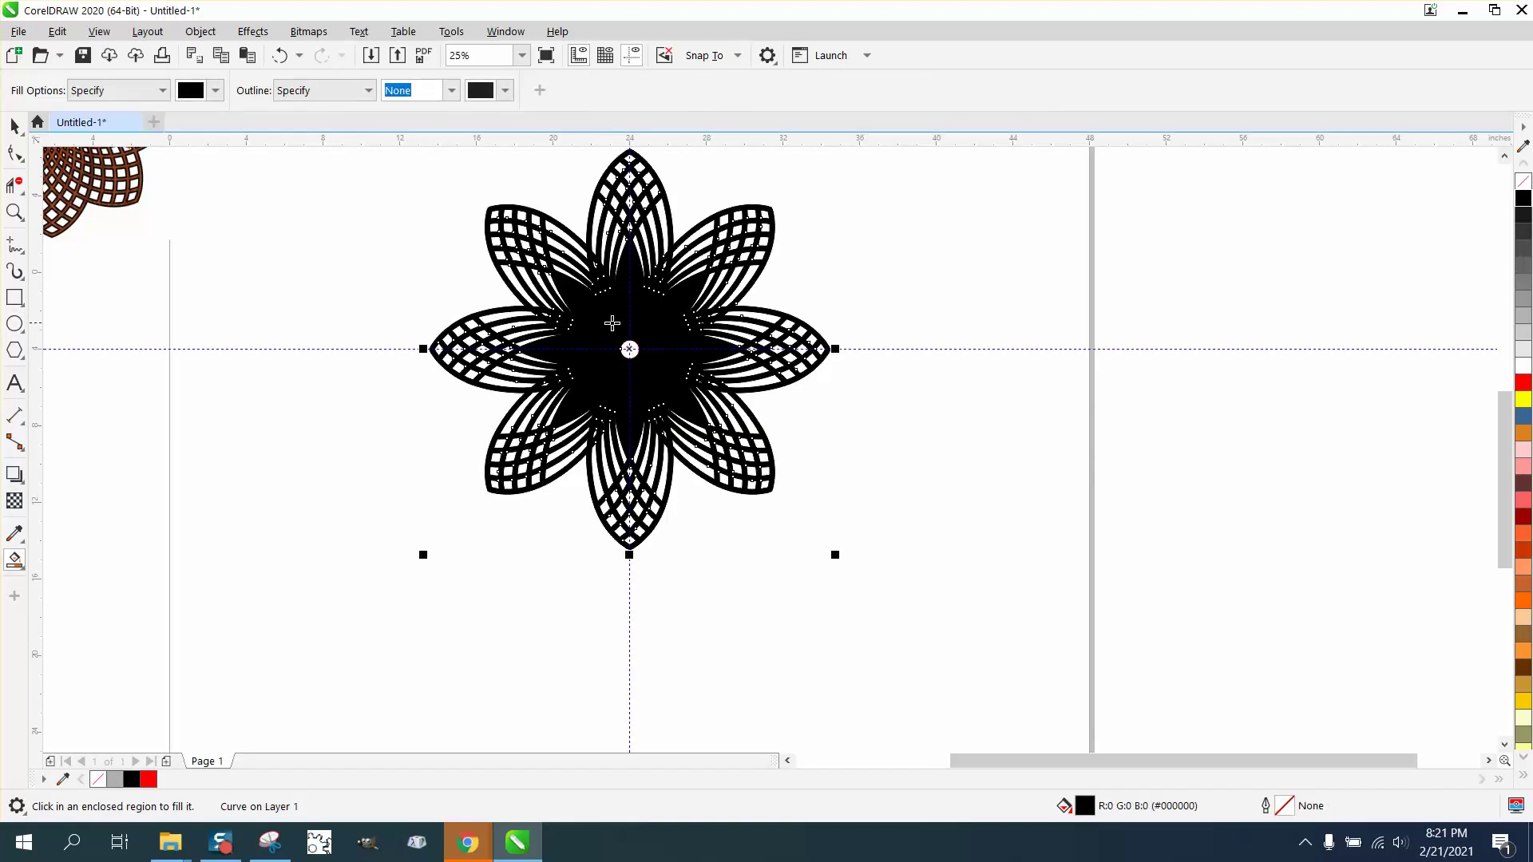
click(18, 129)
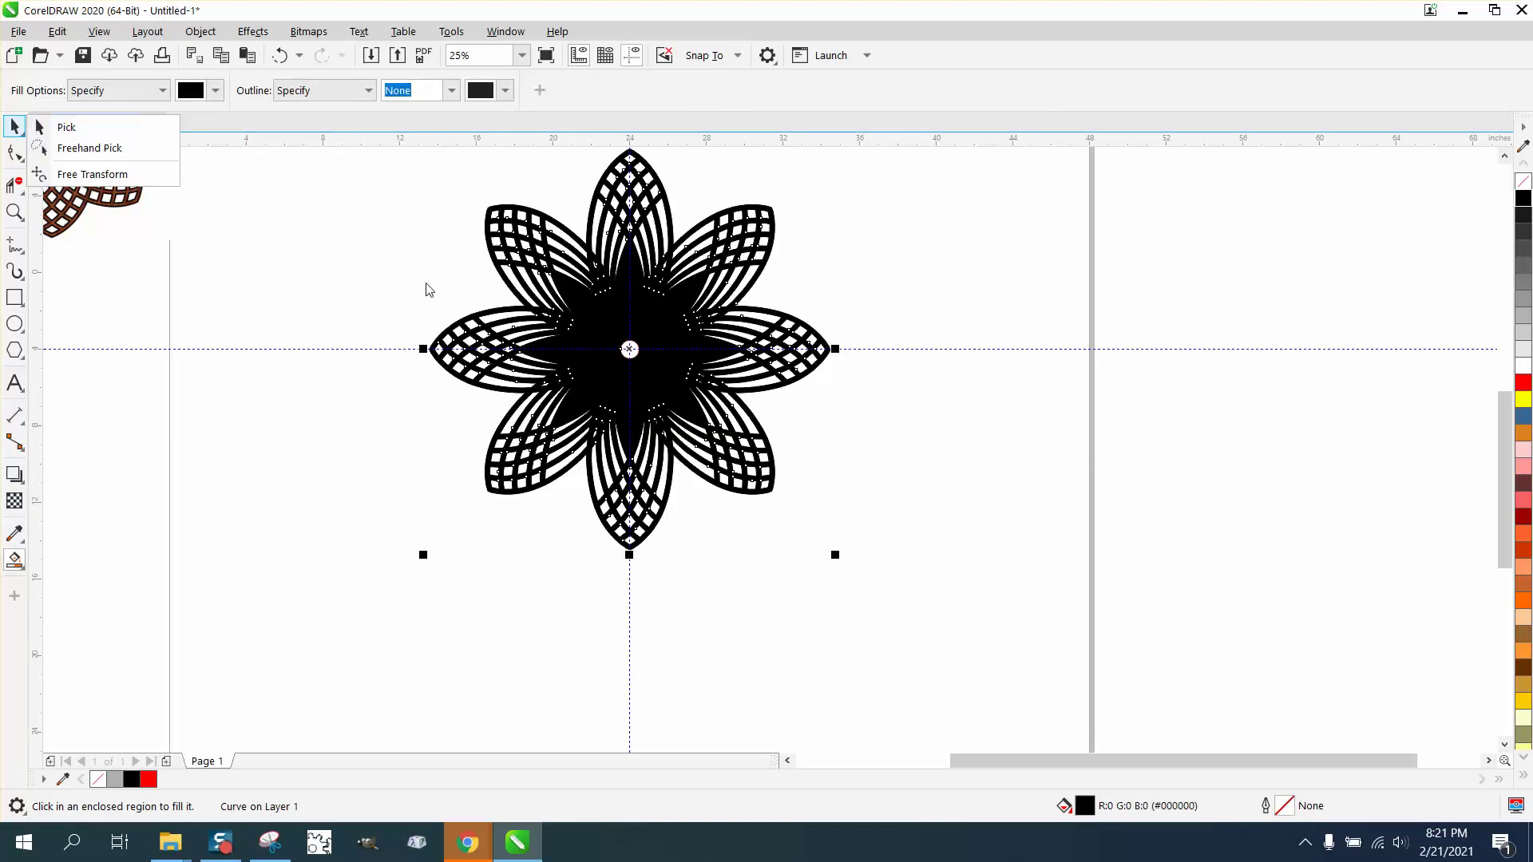
click(14, 212)
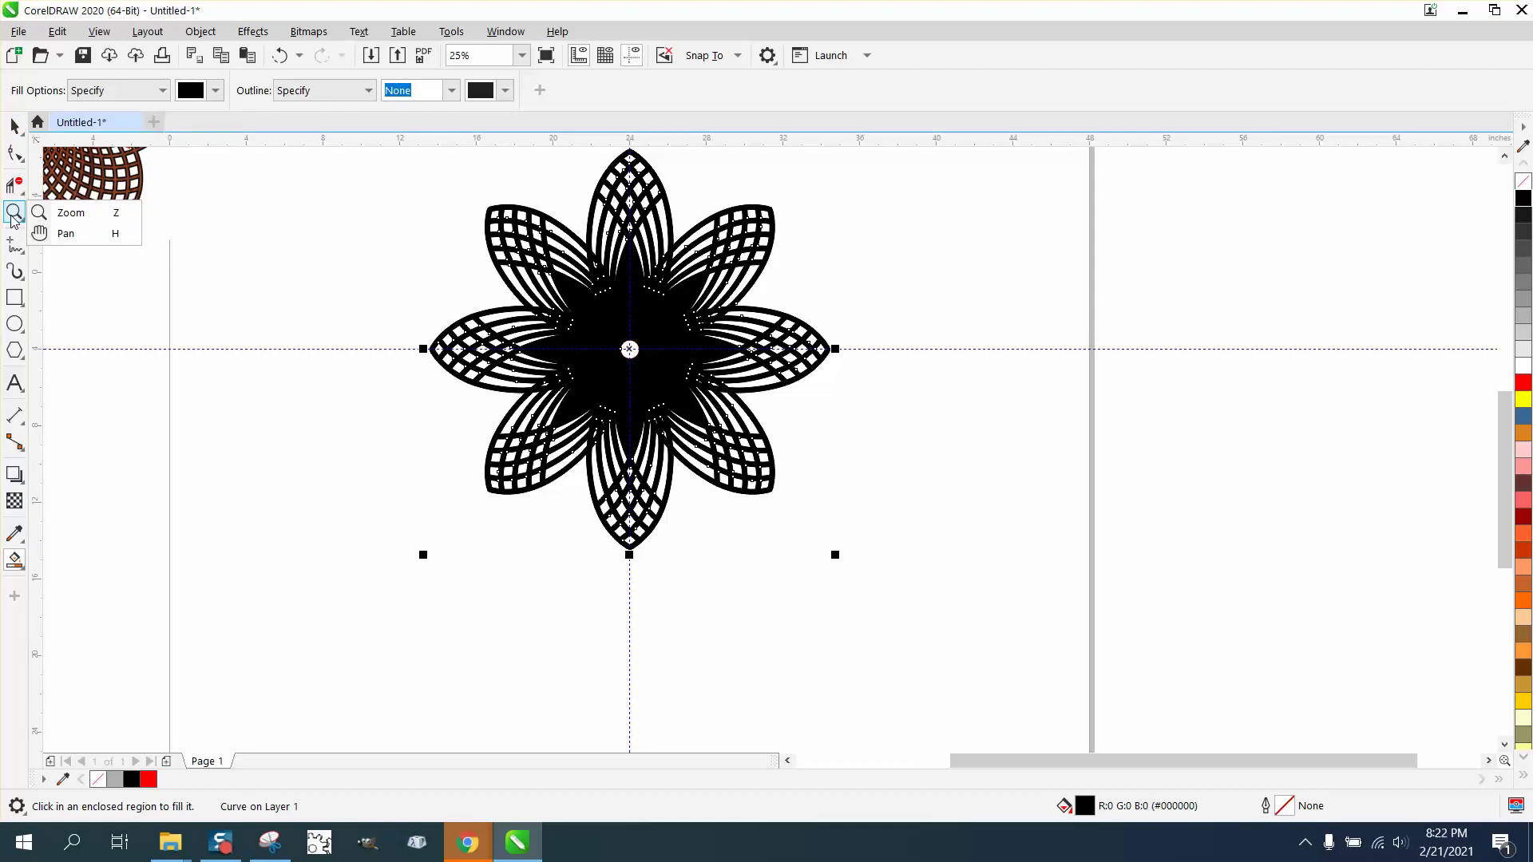
click(71, 209)
drag(464, 233, 917, 537)
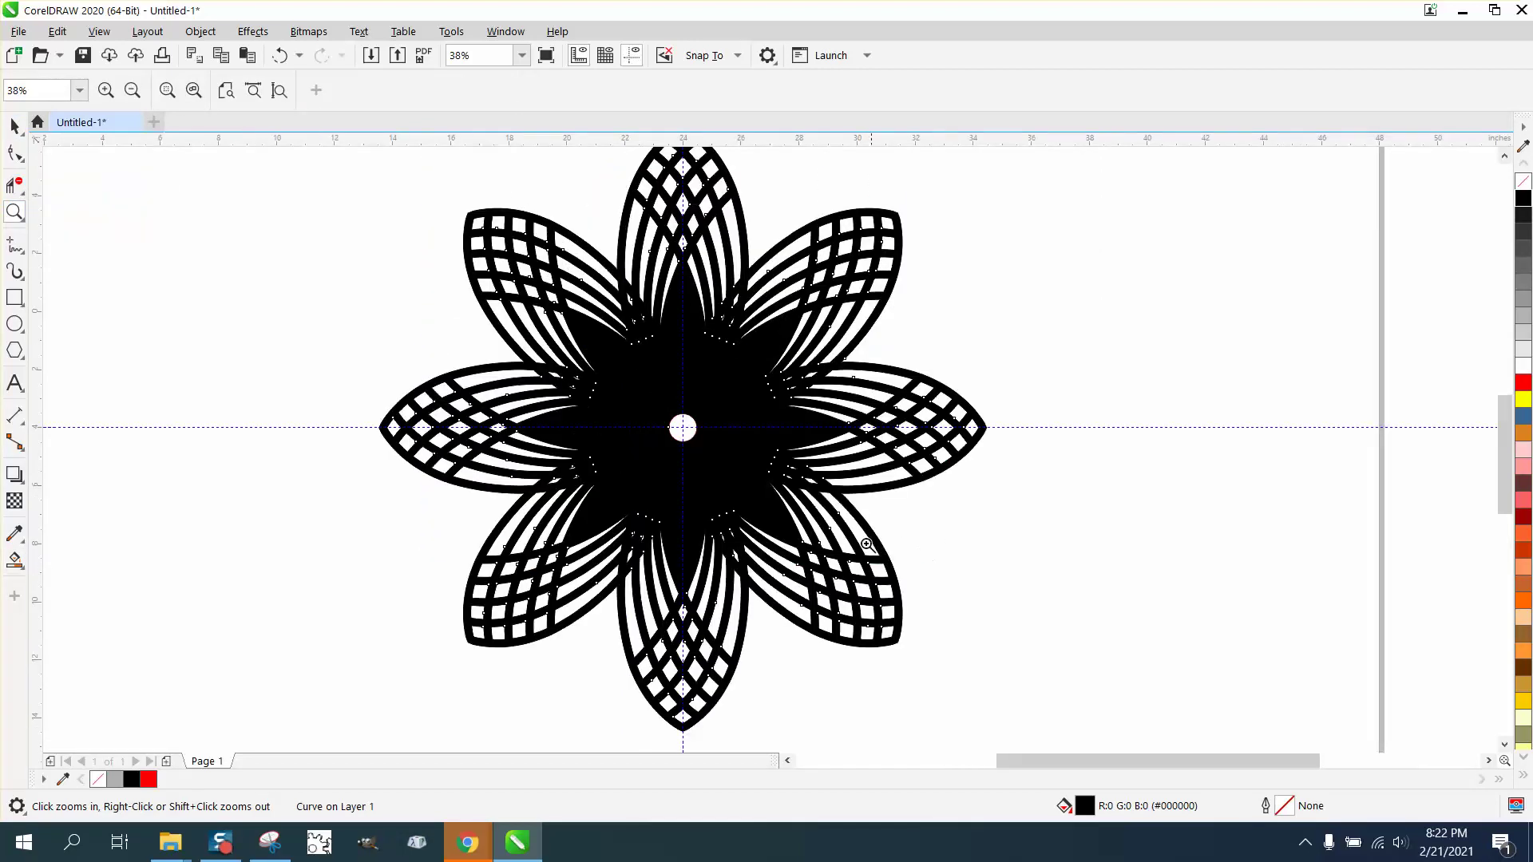
drag(684, 333, 826, 412)
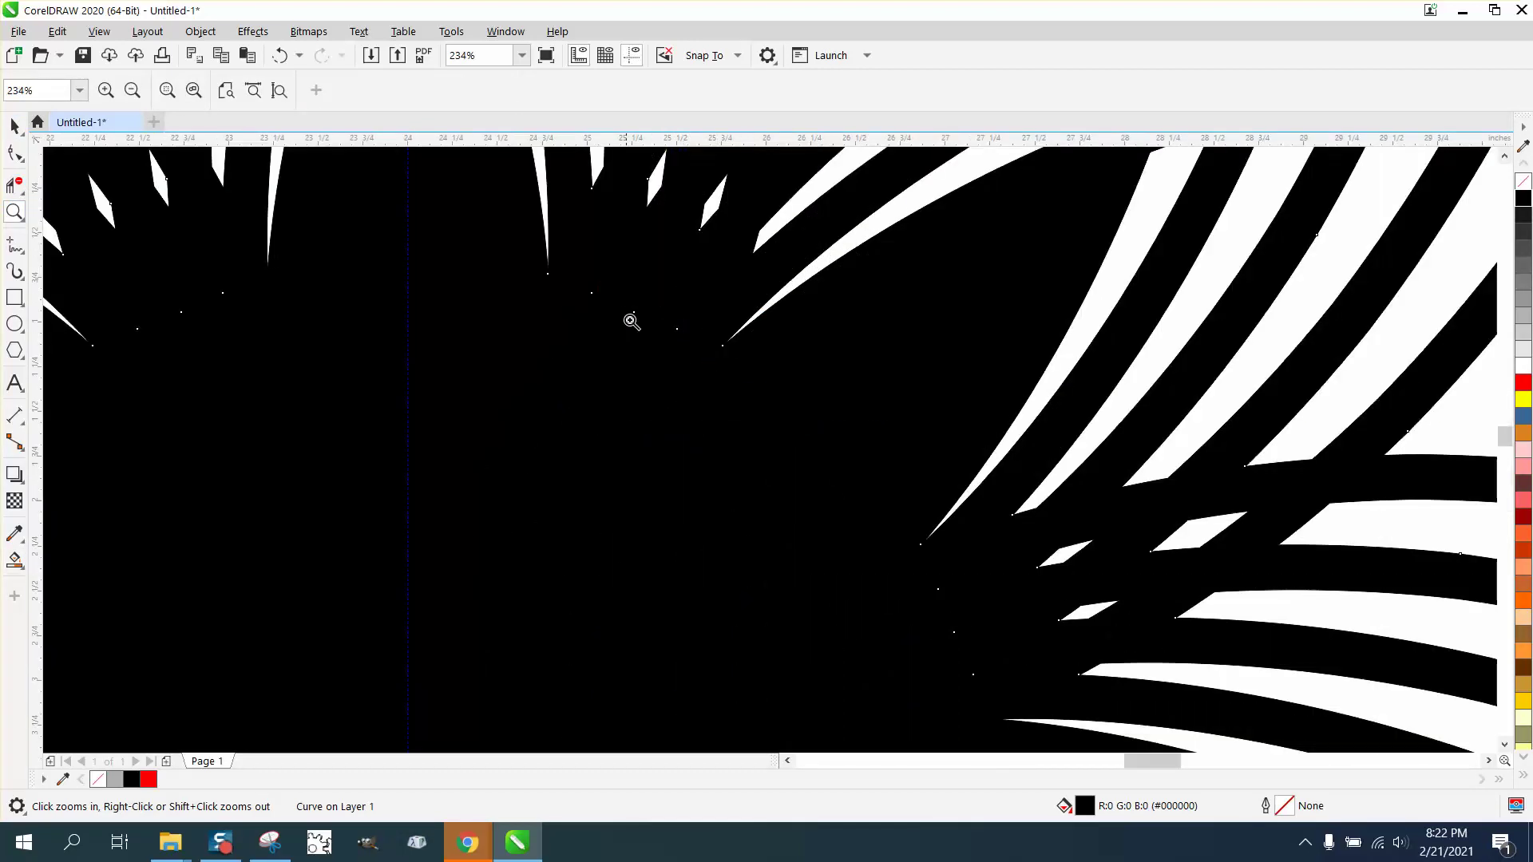
click(14, 125)
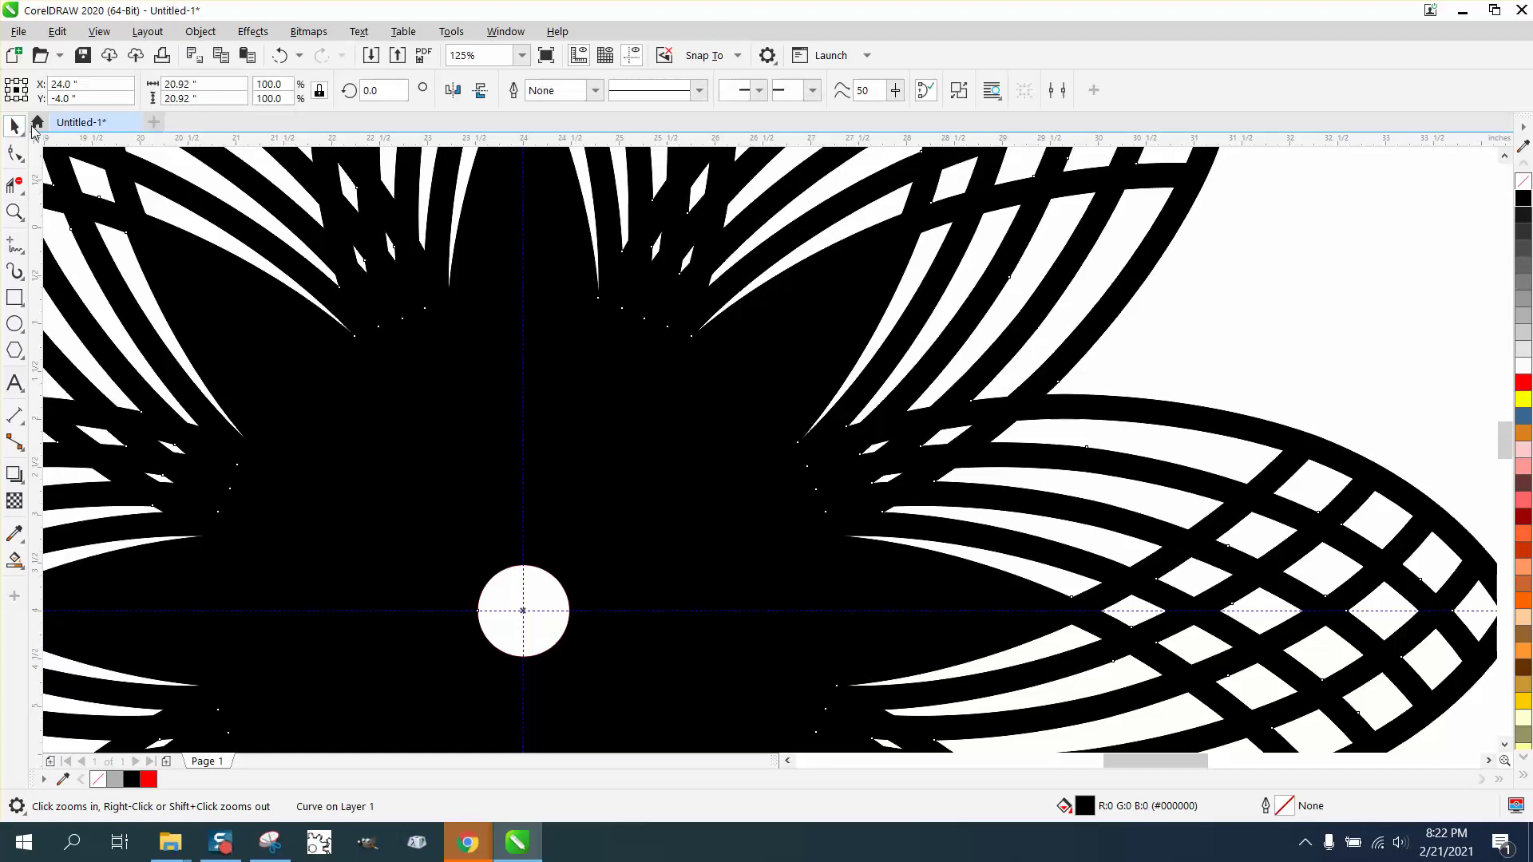
click(276, 59)
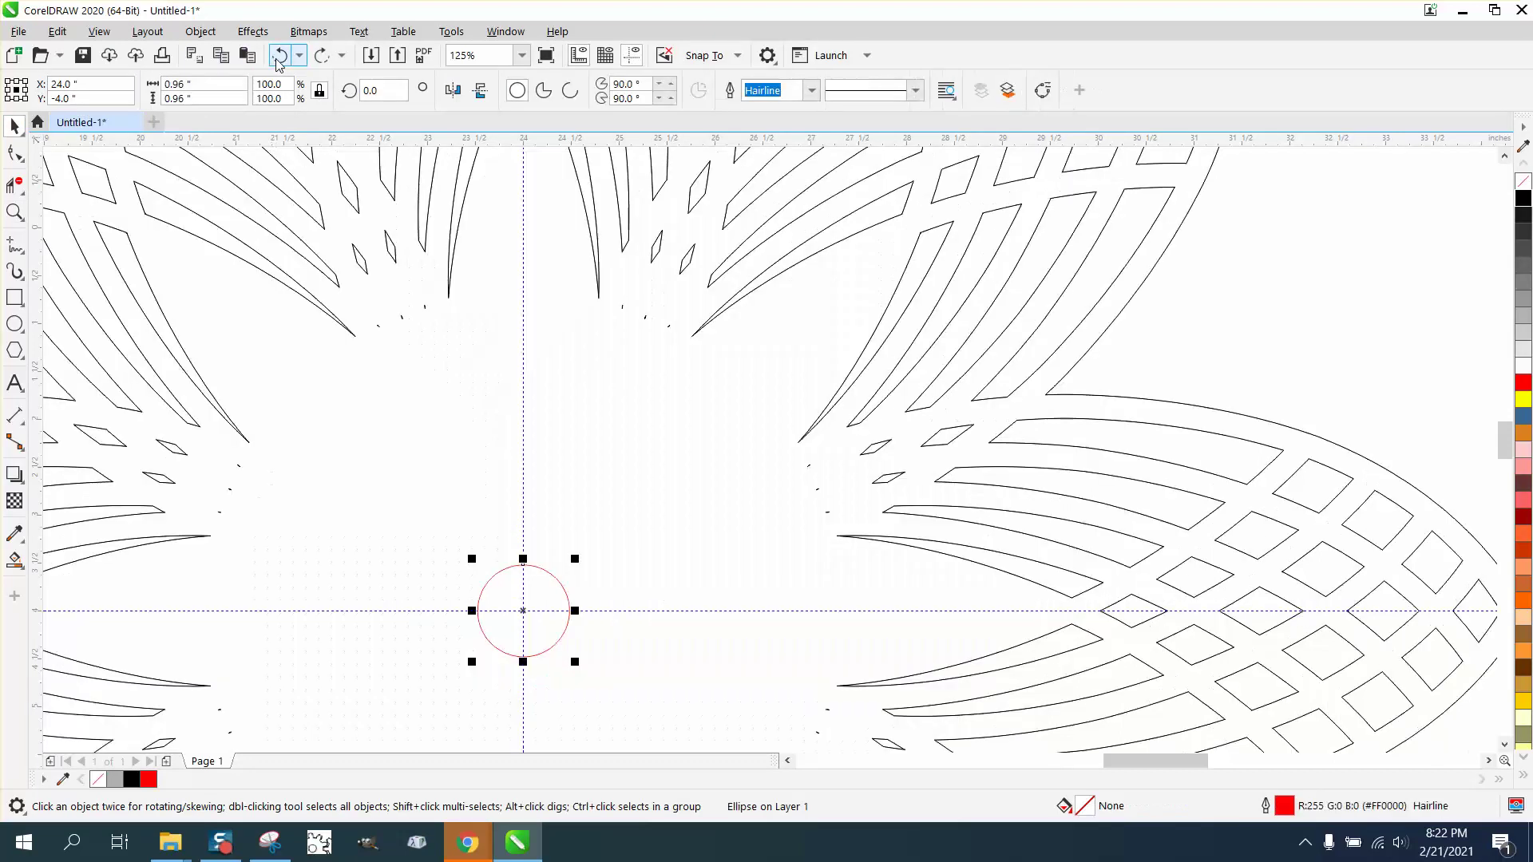
click(622, 307)
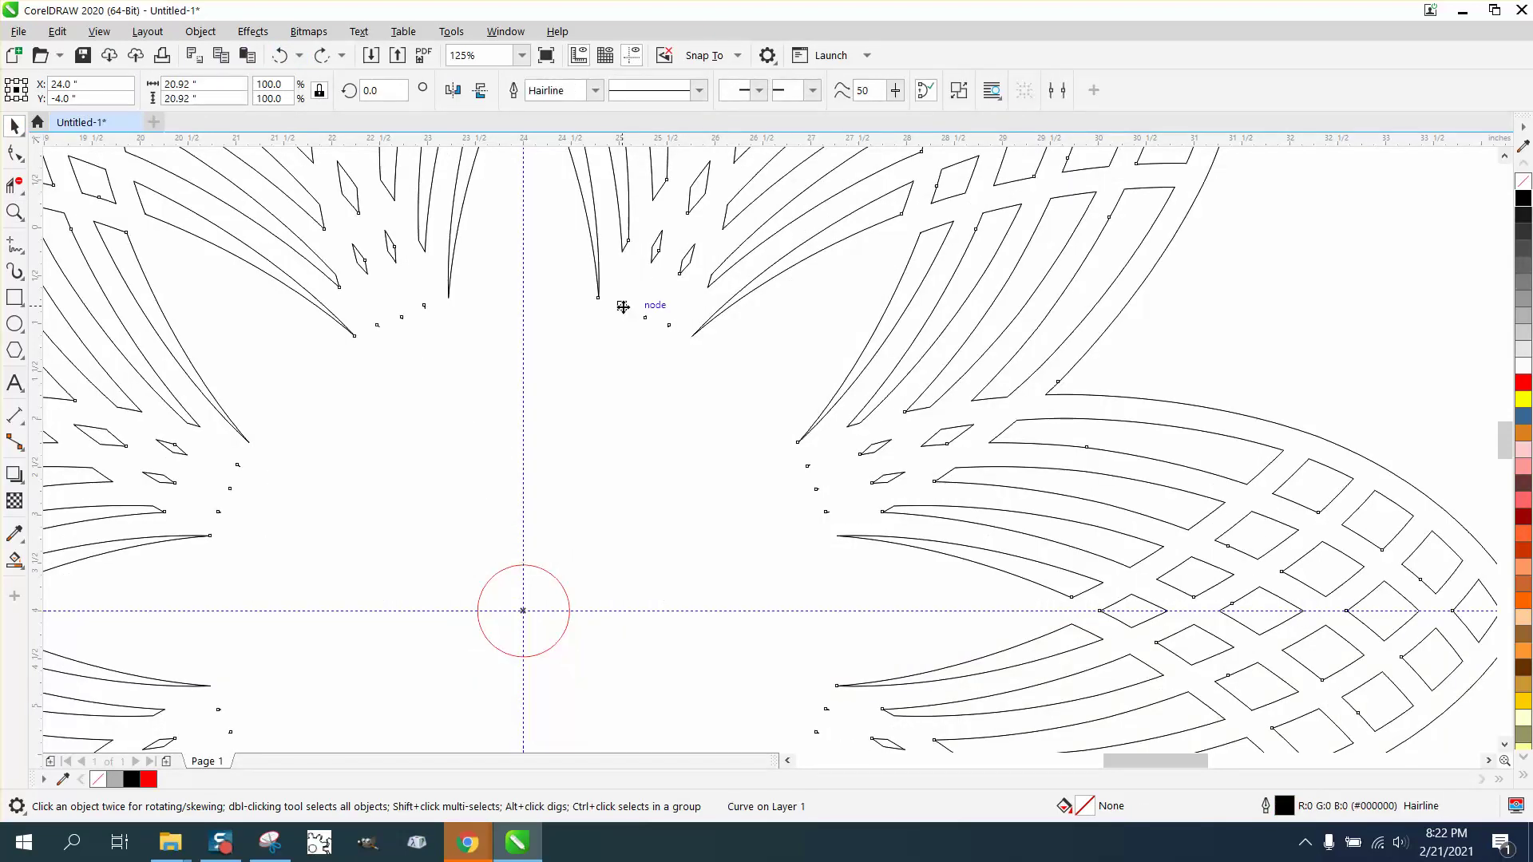
click(644, 318)
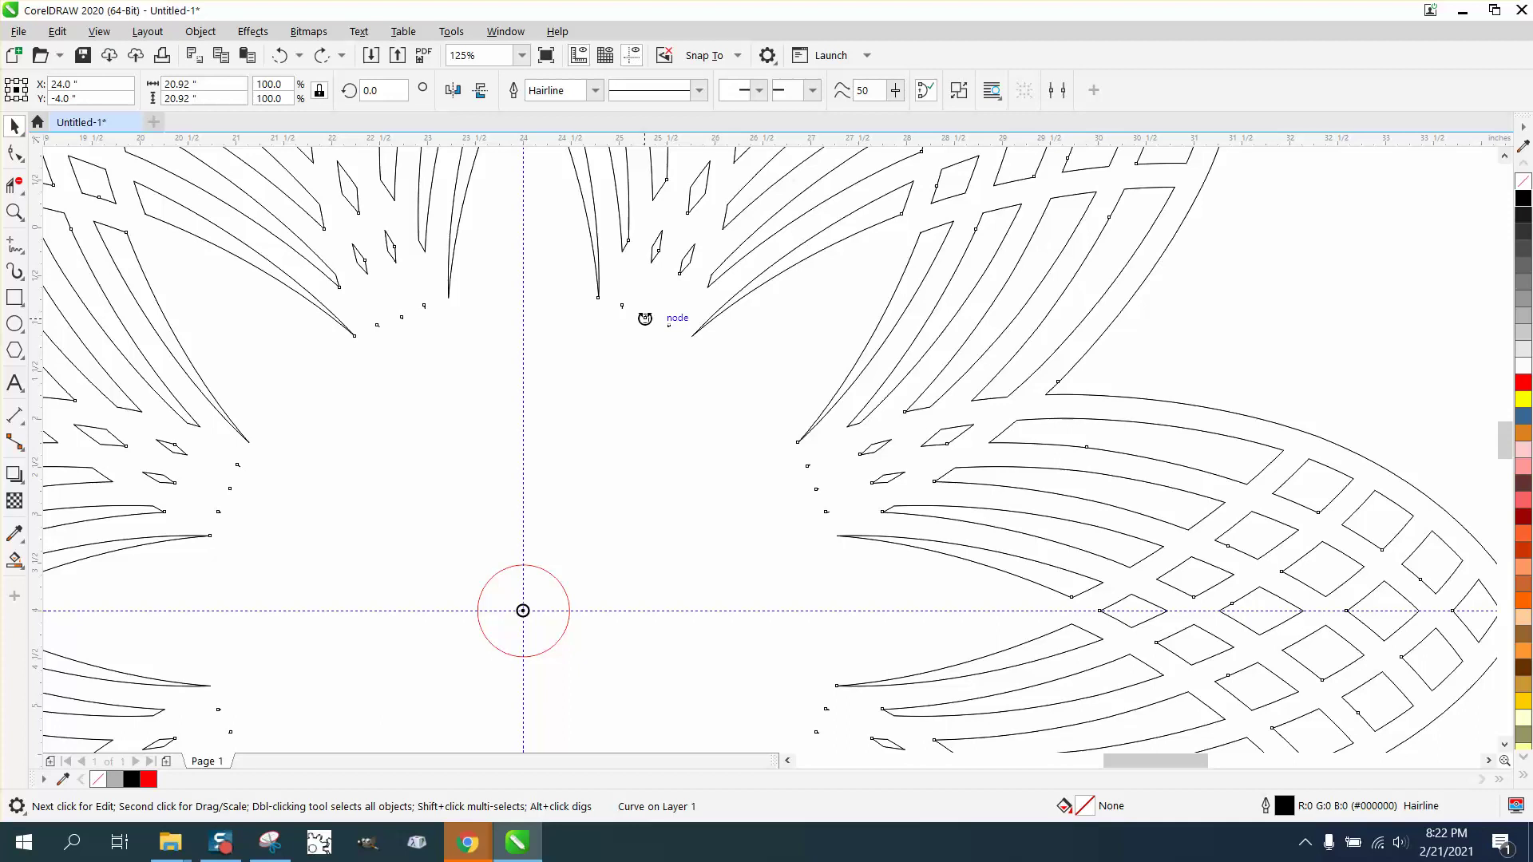
click(644, 315)
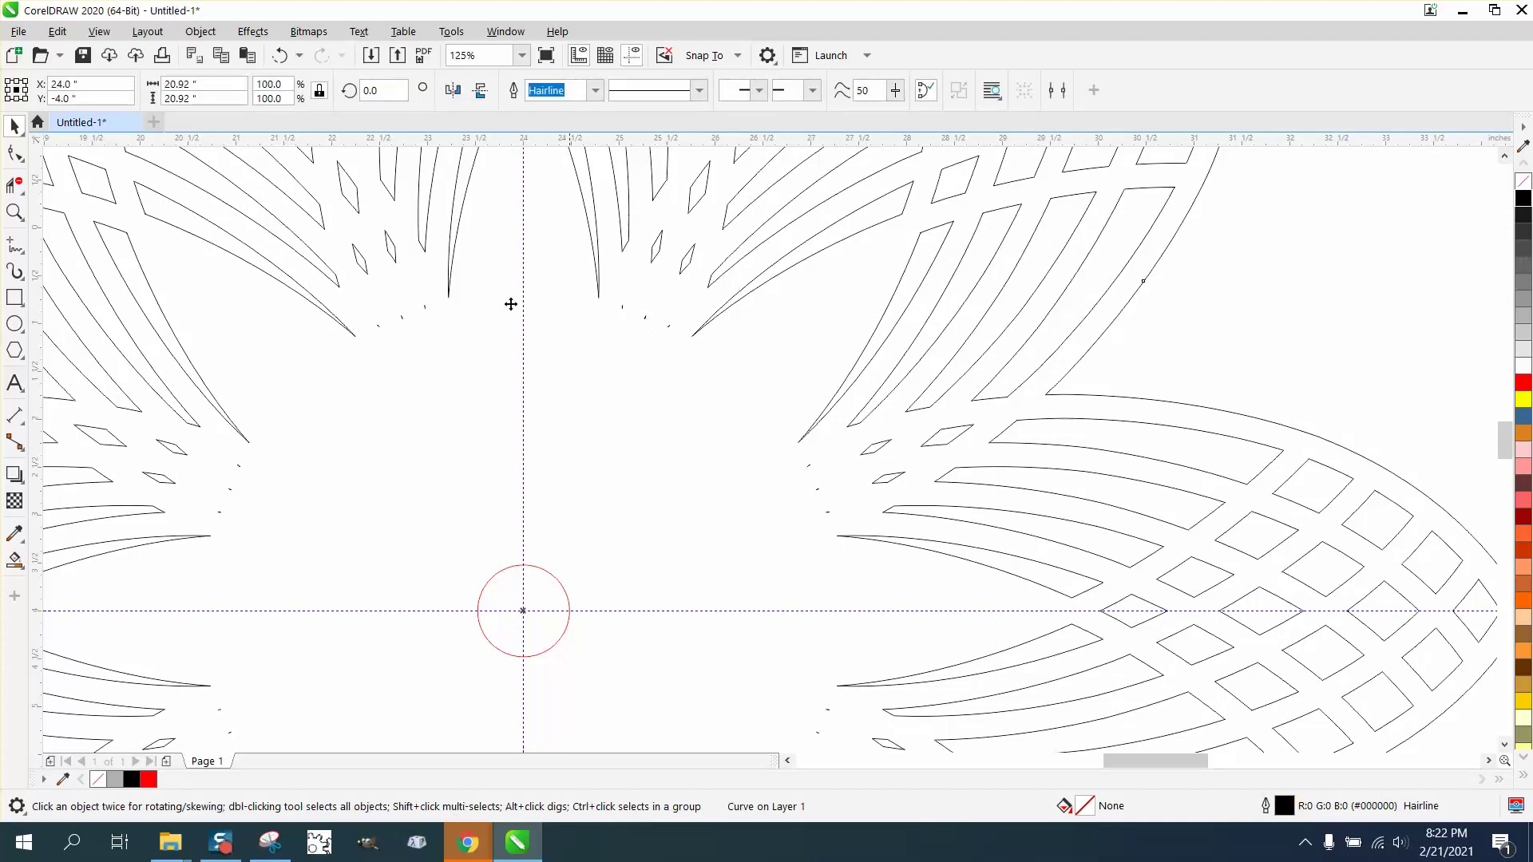
click(200, 31)
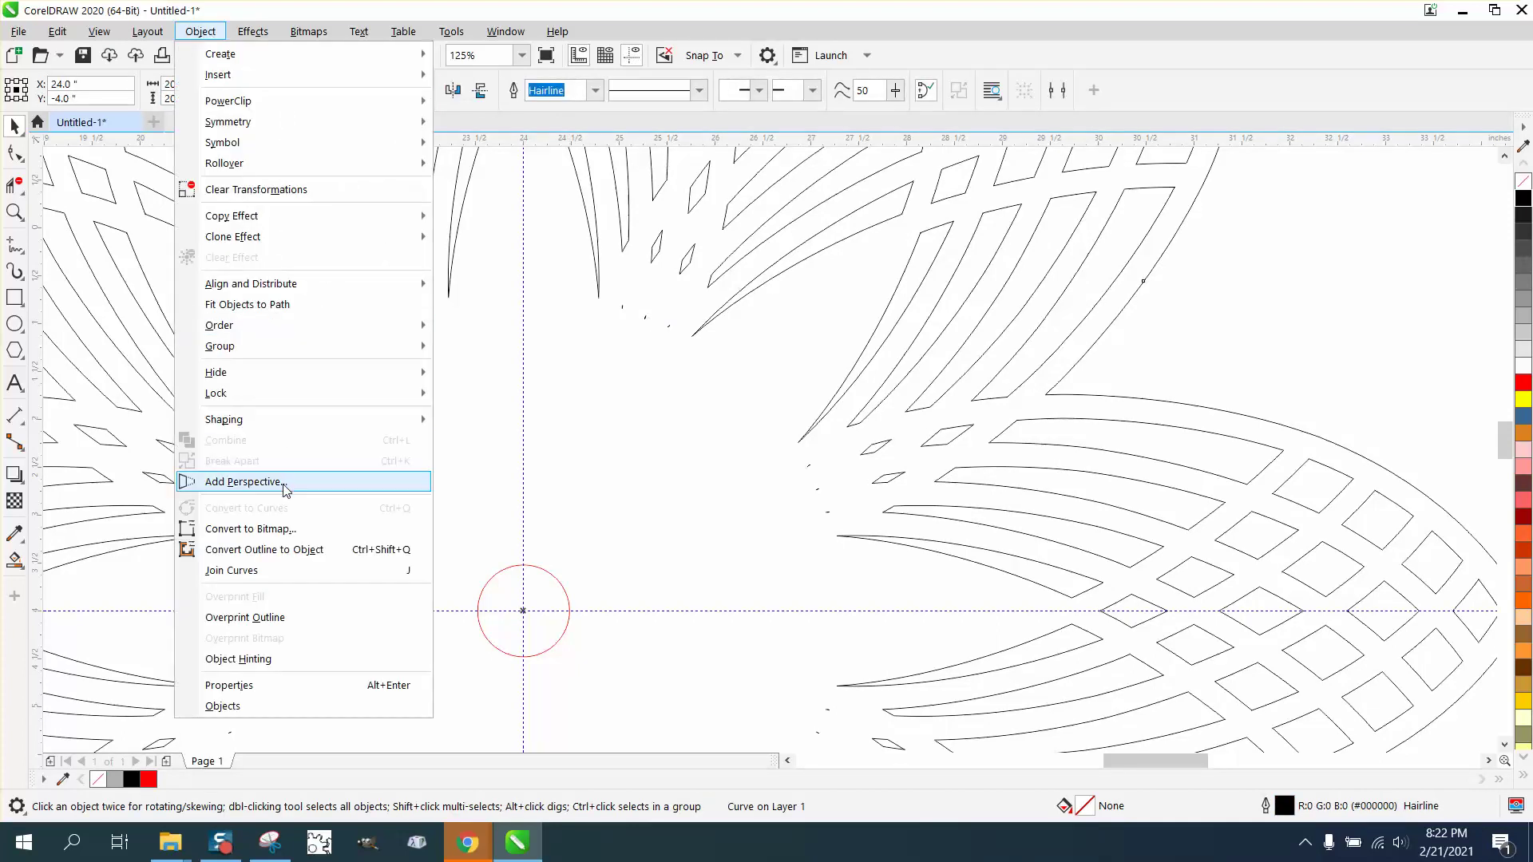
mouse_move(264, 345)
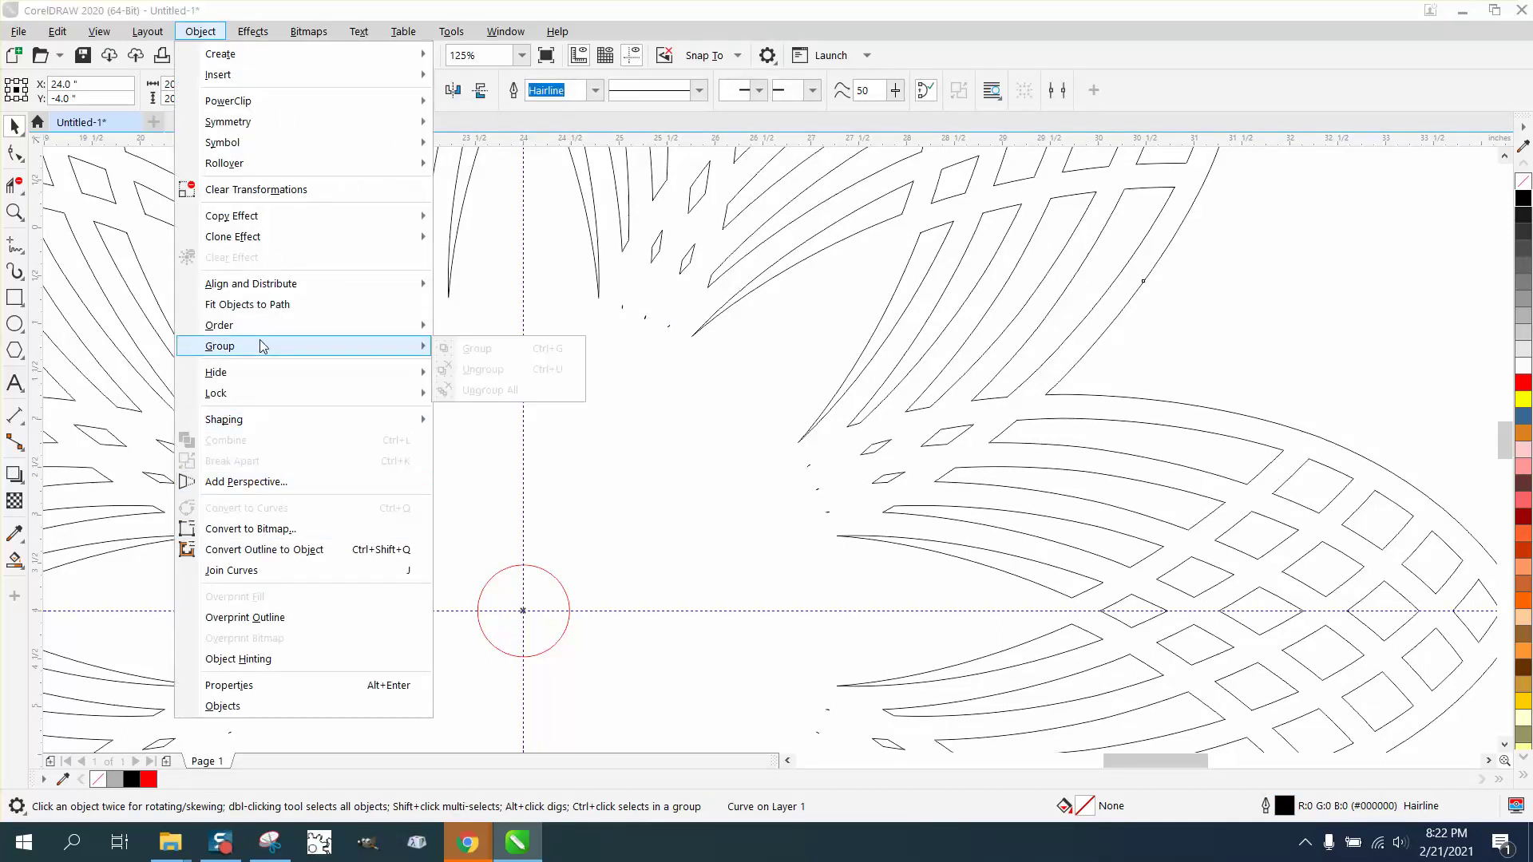
click(1410, 301)
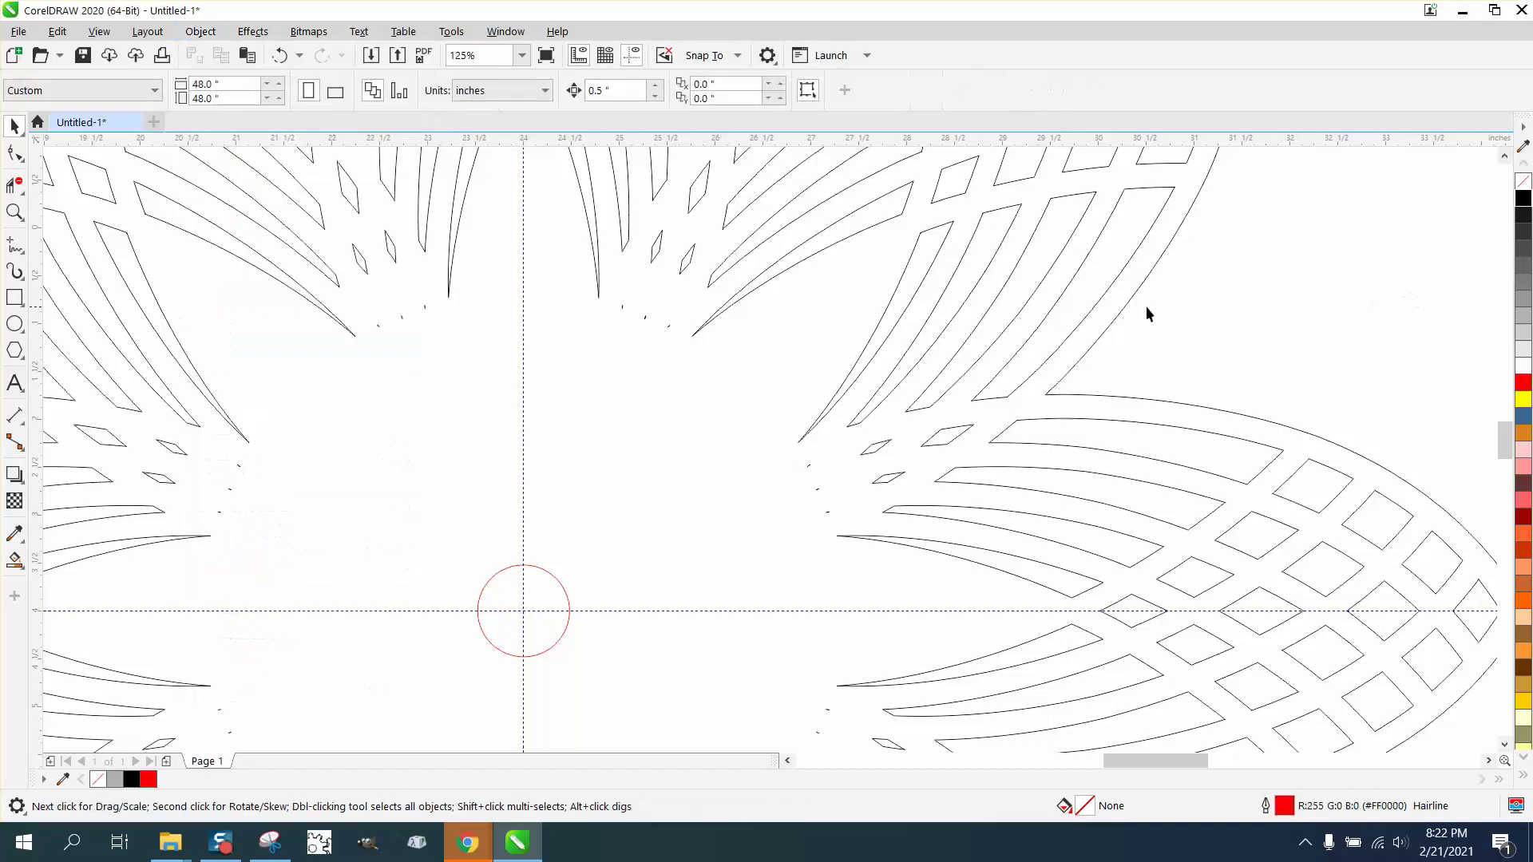
- Delete the two tiny leftover shapes just right of the vertical guideline, below the top petal's inner tip
click(644, 320)
click(635, 310)
click(669, 329)
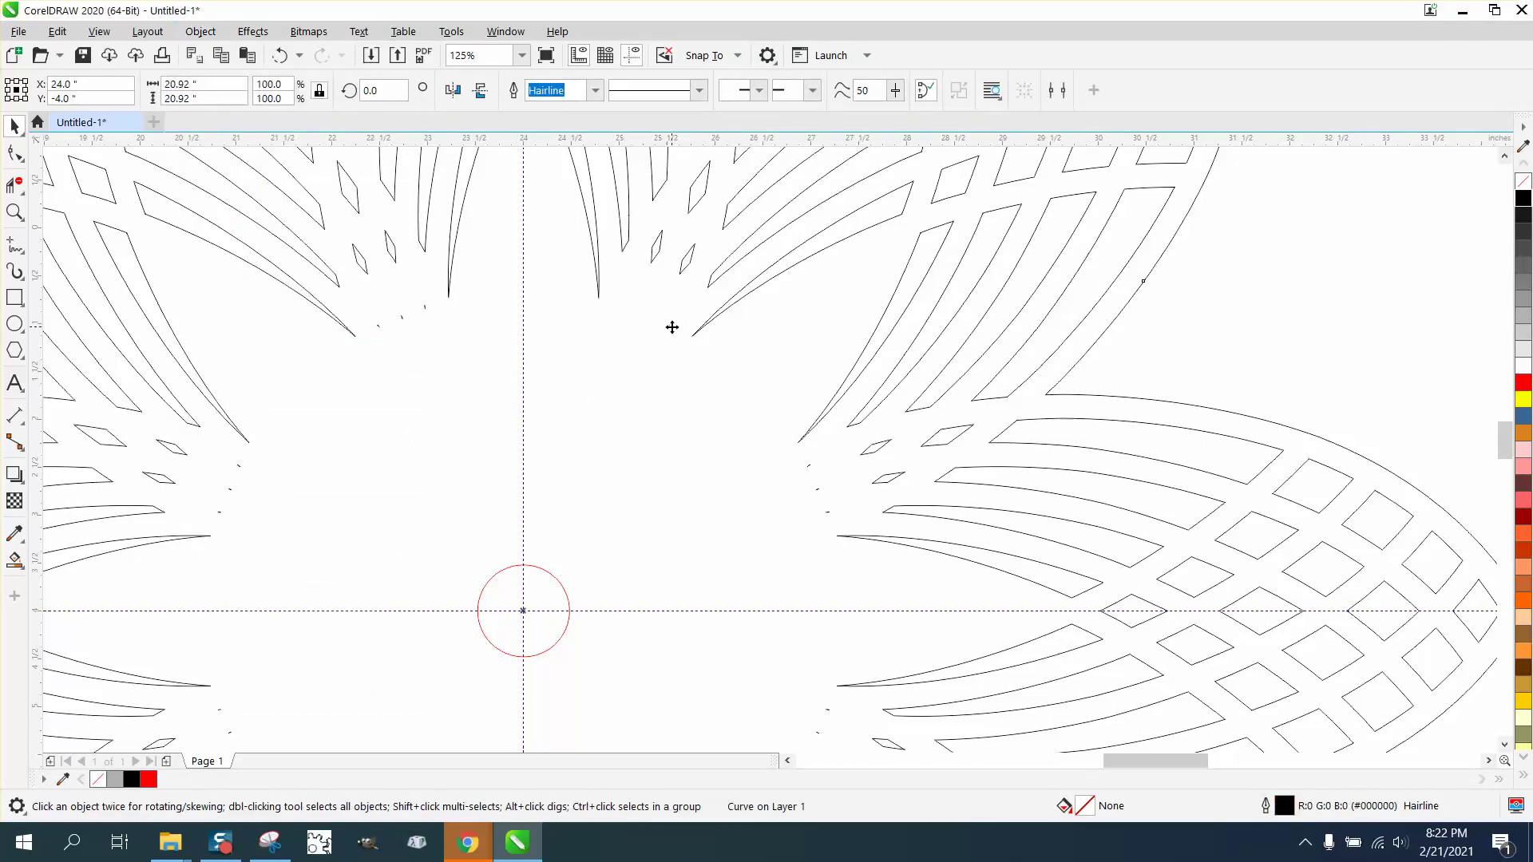
- With the Shape tool, delete the three tiny leftover shapes between the top and upper-left petals' inner tips
click(16, 152)
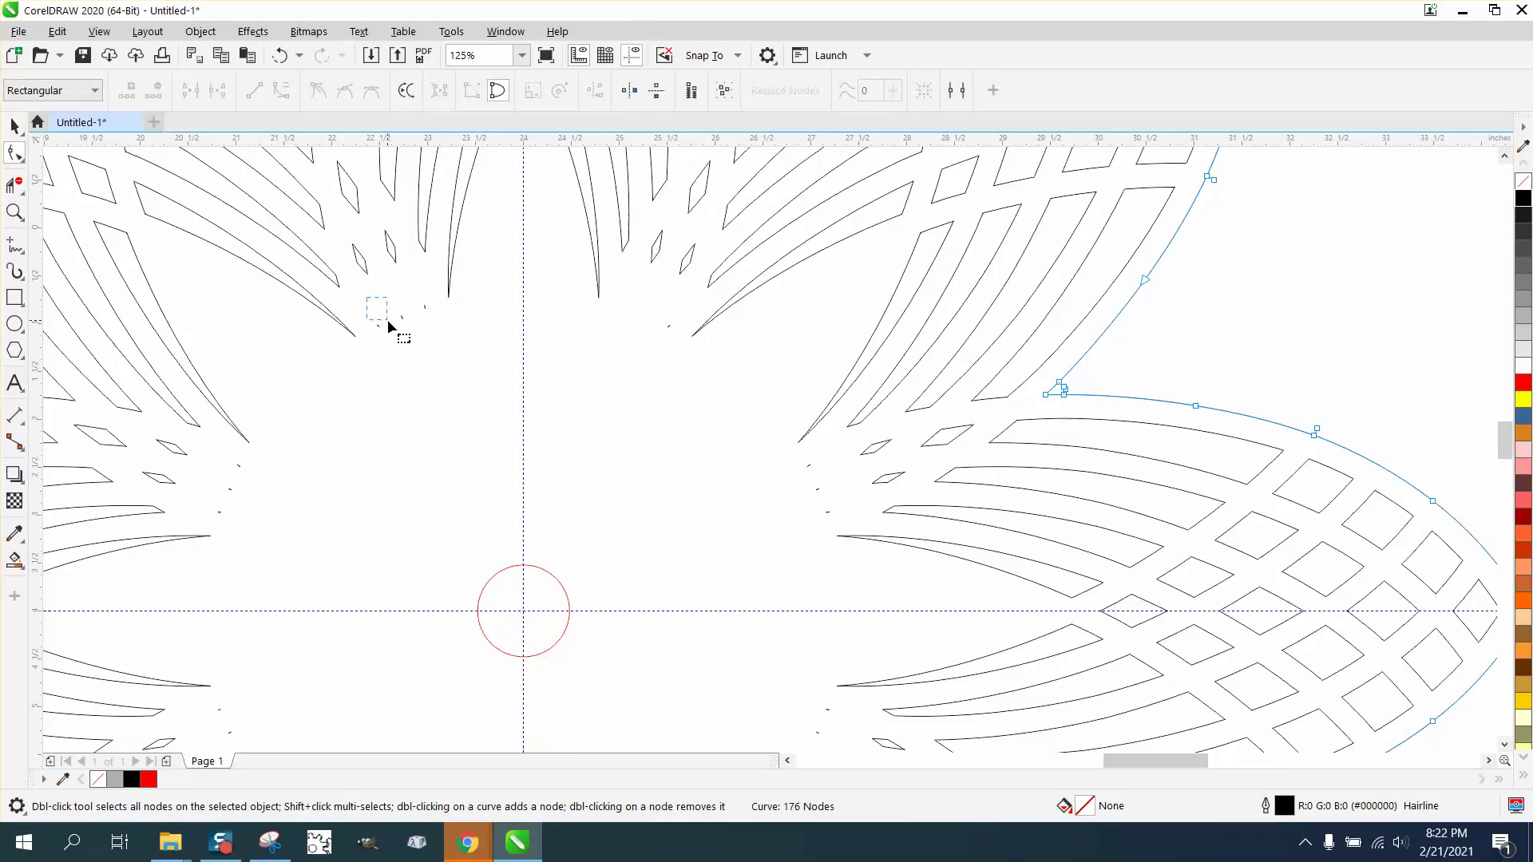
drag(440, 335, 440, 334)
click(425, 308)
key(Delete)
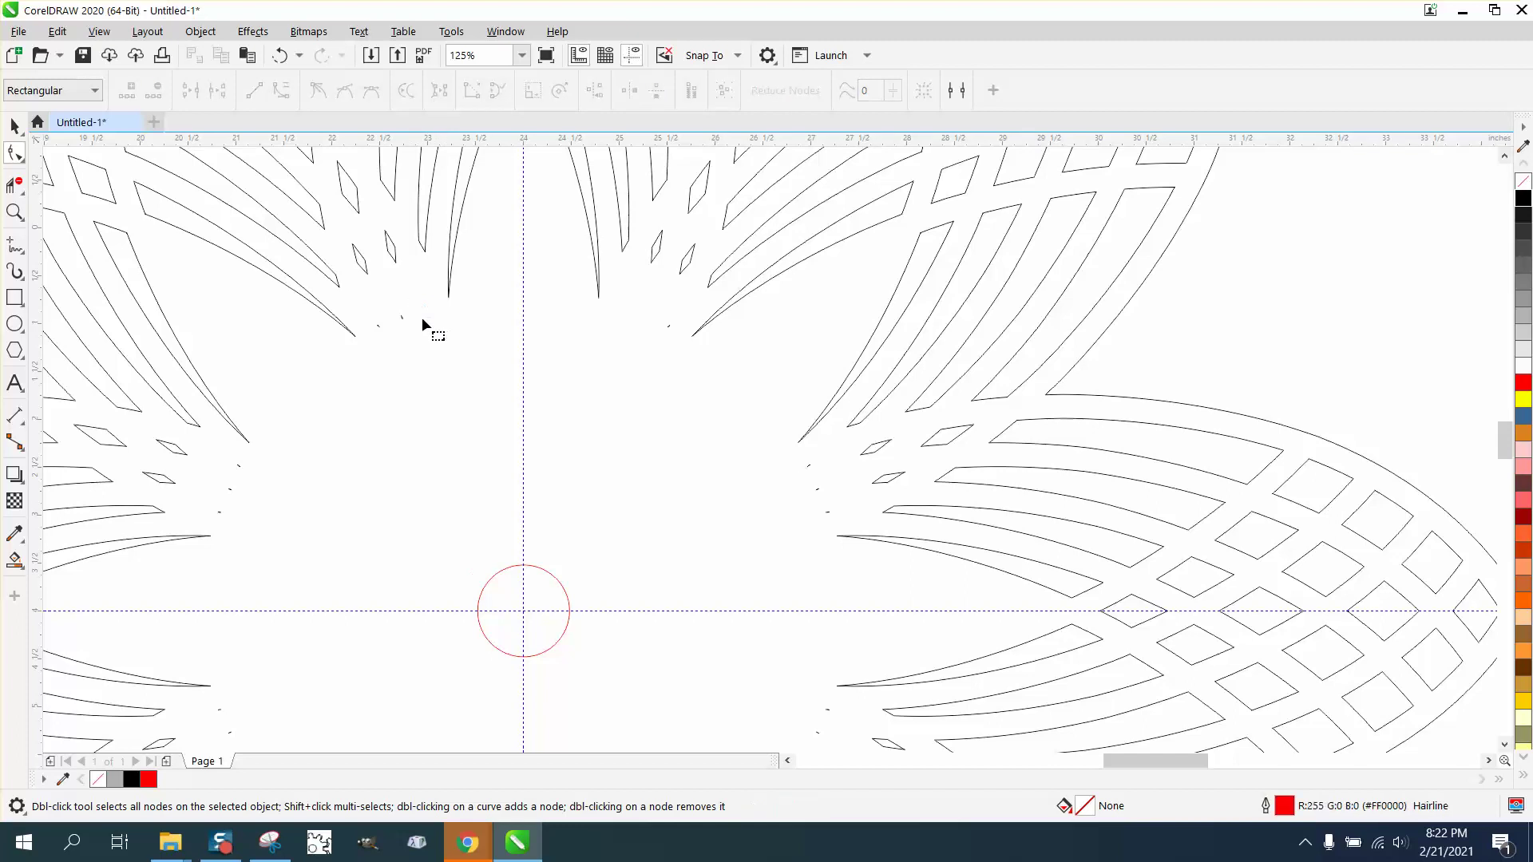
click(401, 314)
key(Delete)
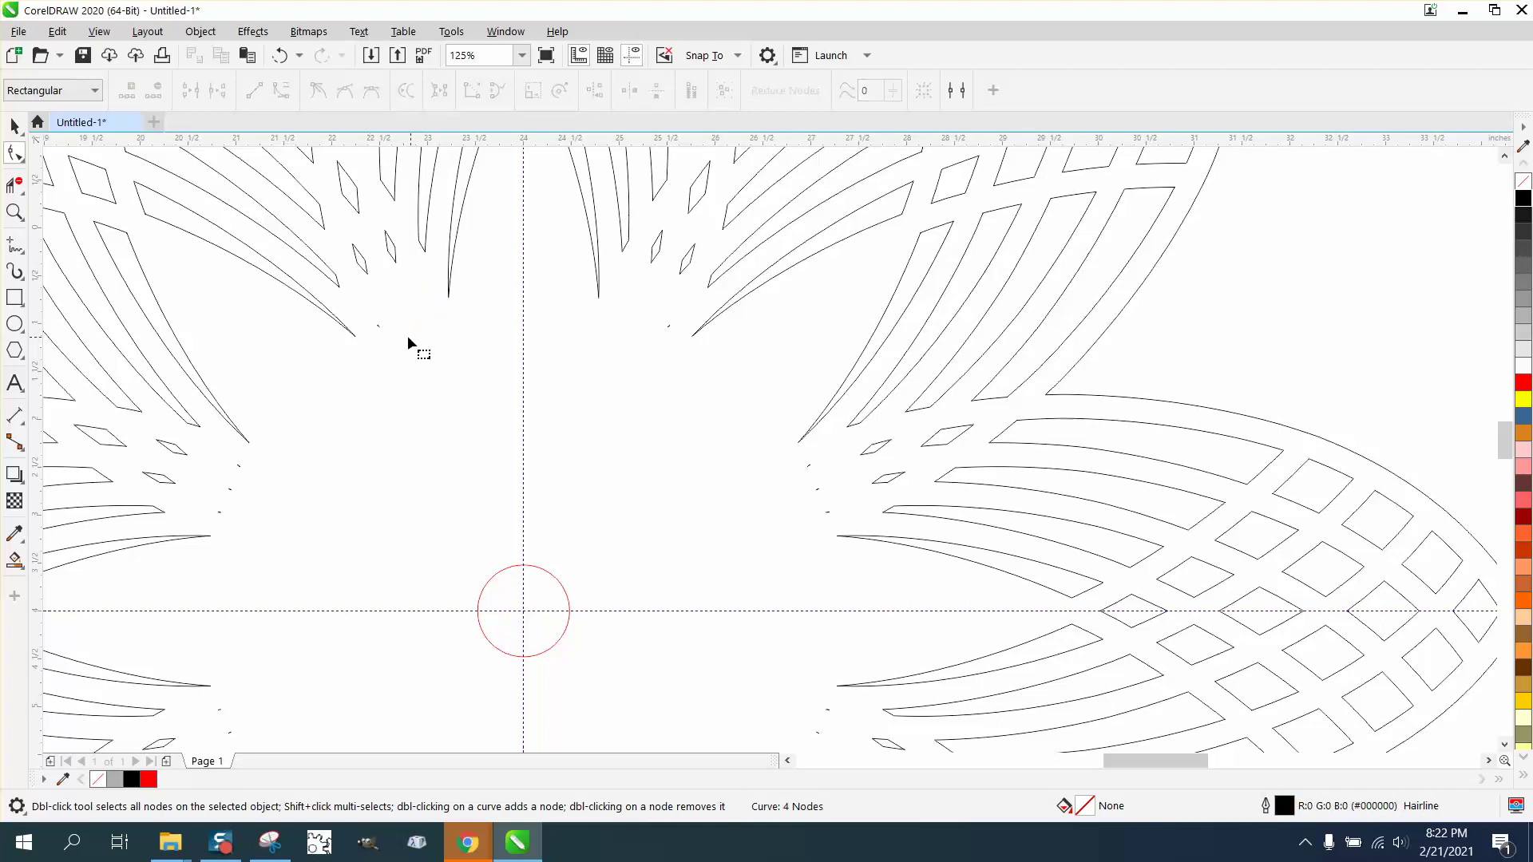
click(378, 328)
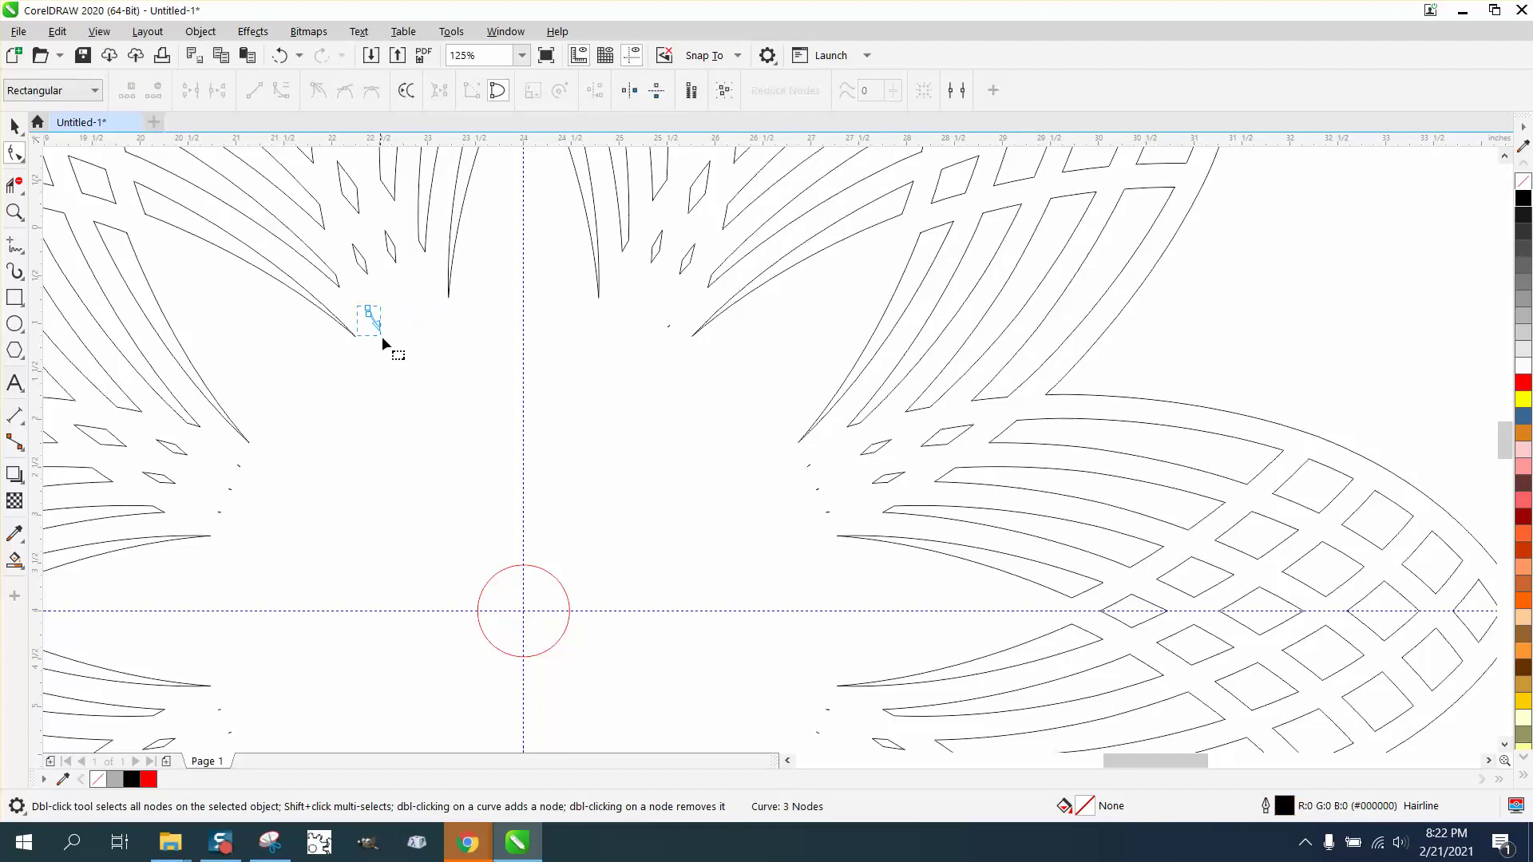
key(Delete)
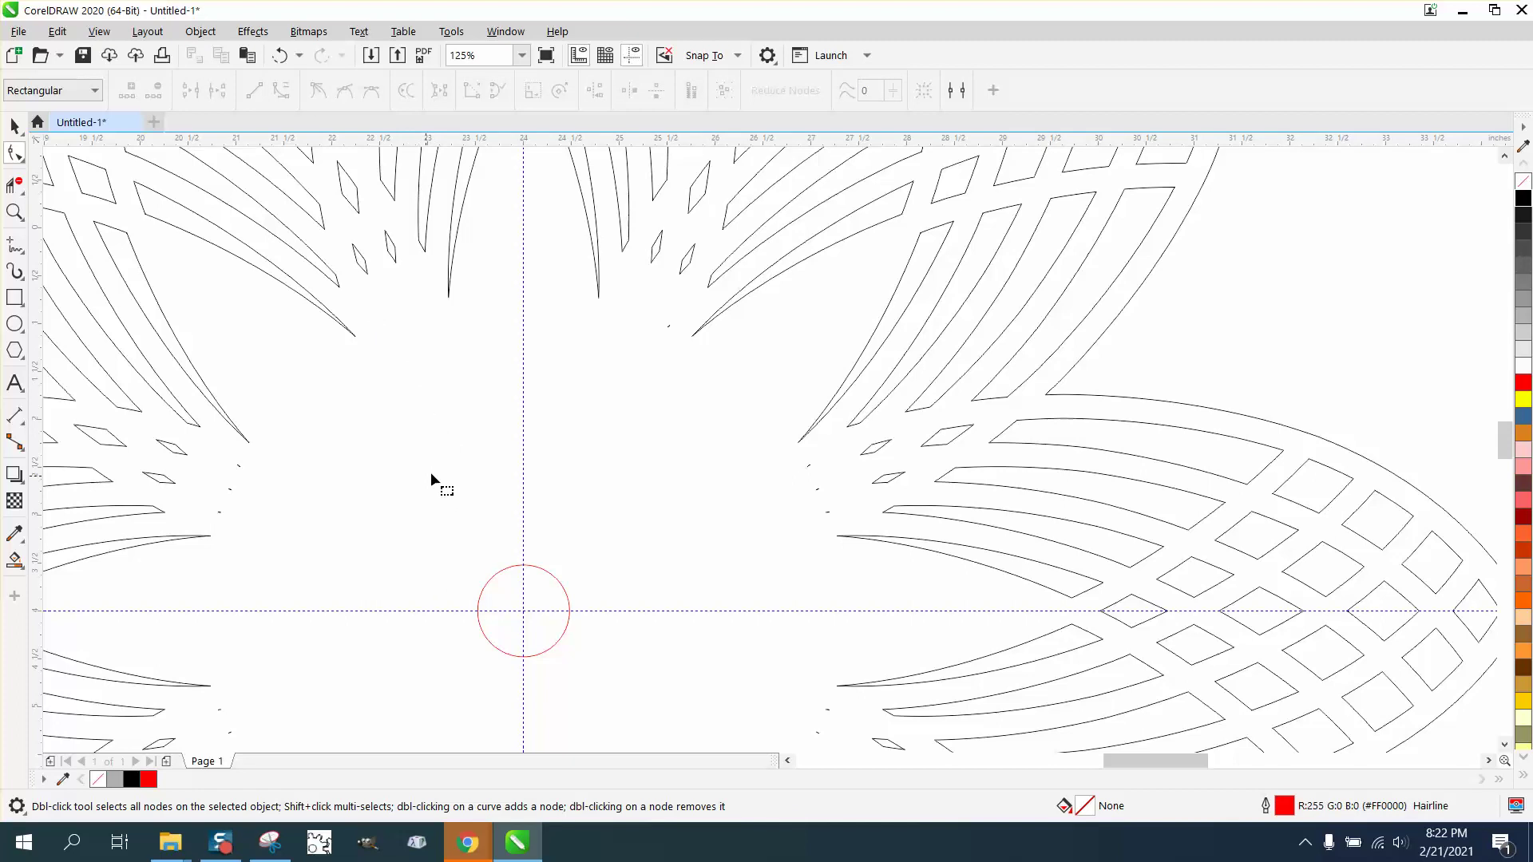
- Delete the two upper tiny leftover shapes between the upper-right and right petals' inner tips
click(807, 467)
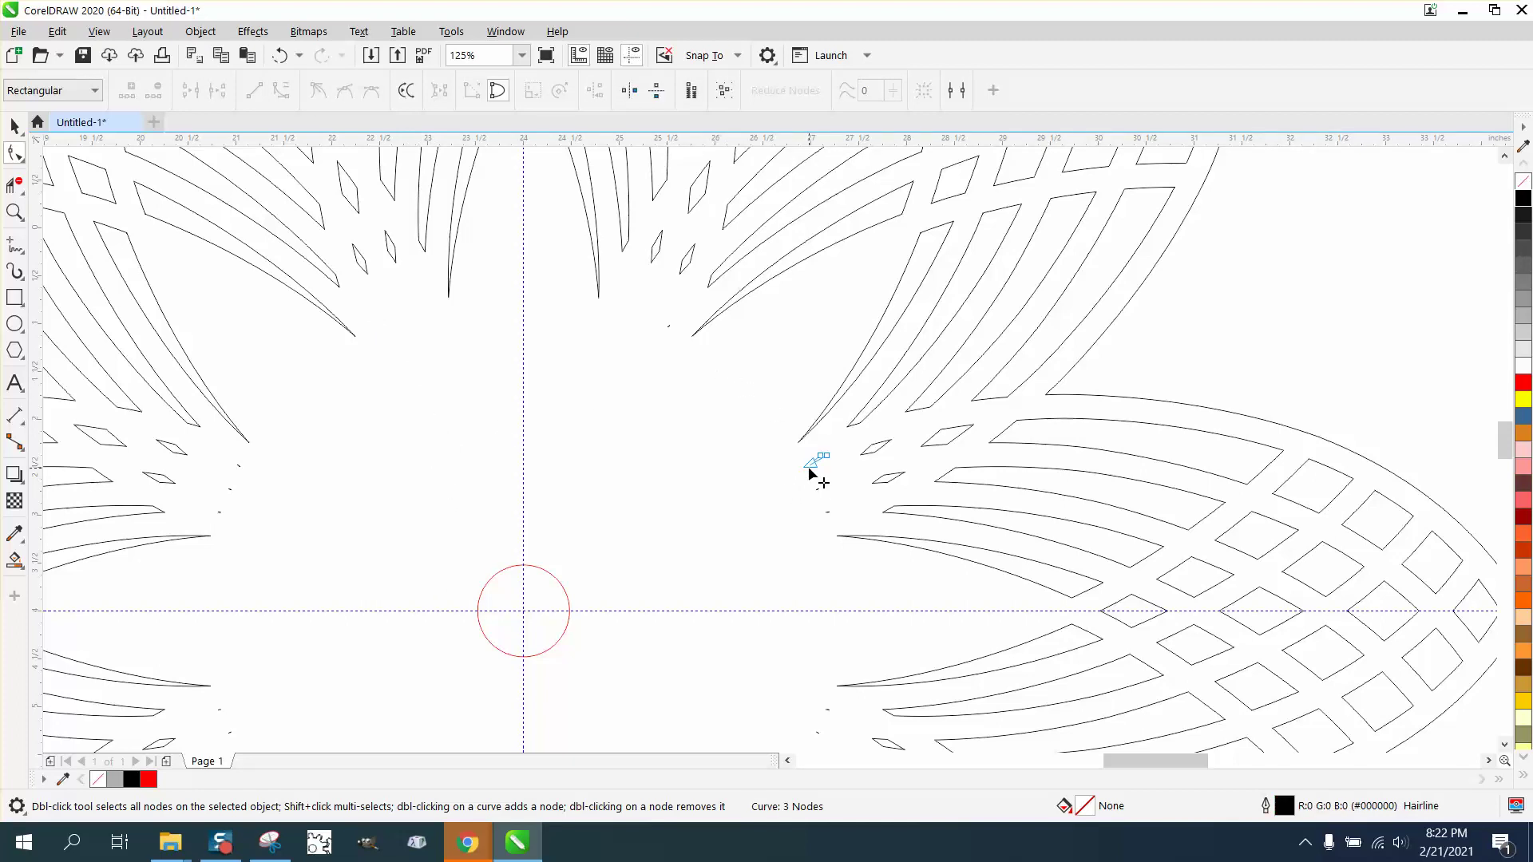
key(Delete)
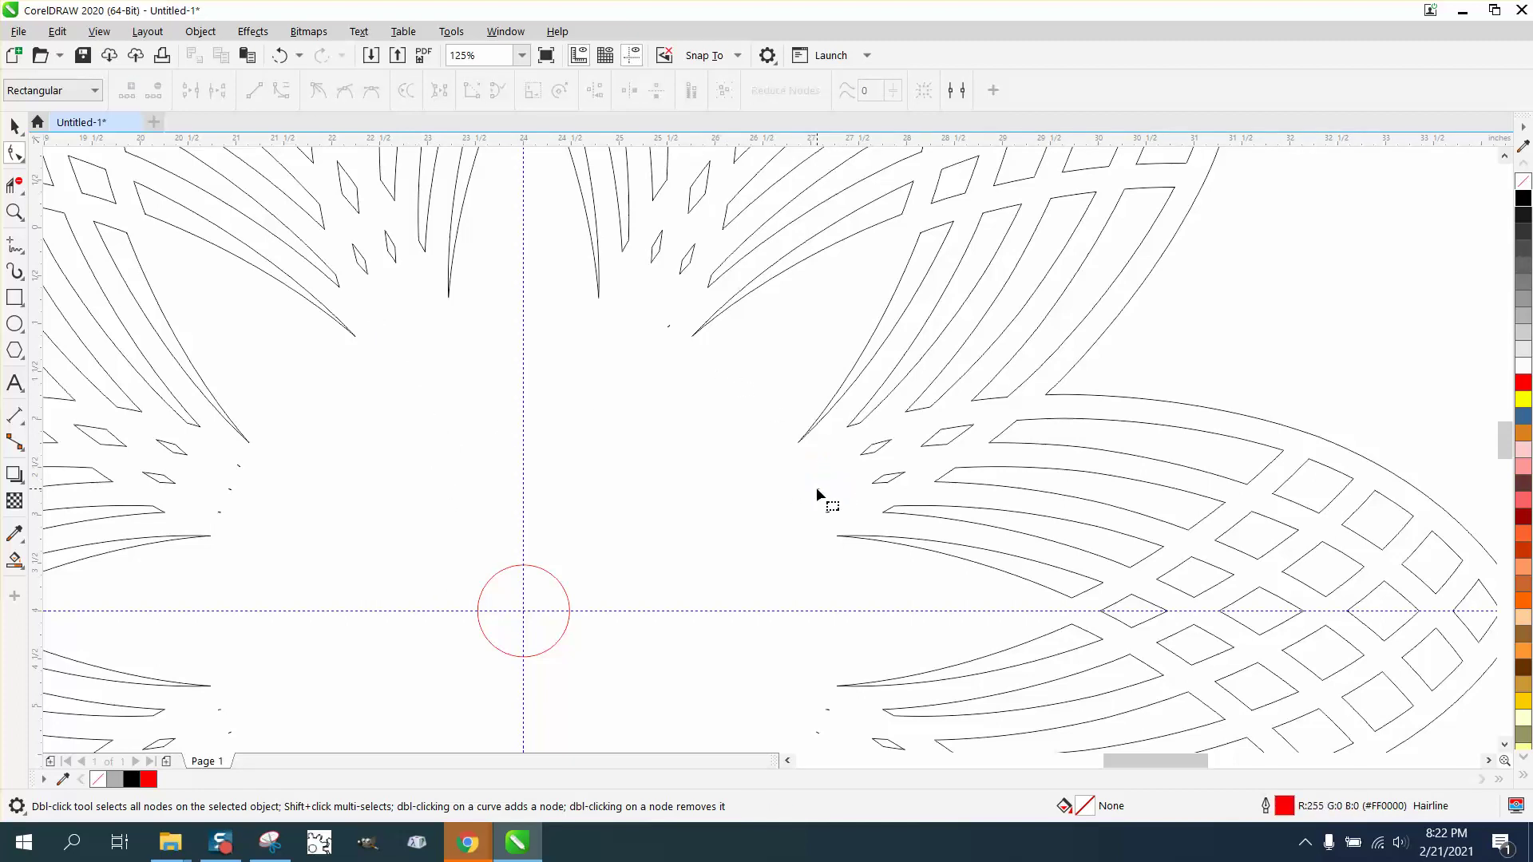
click(816, 487)
drag(780, 471, 847, 509)
key(Delete)
- Switch back to the Pick tool and delete the nearest tiny leftover shapes above and below the right petal's inner tips
click(13, 122)
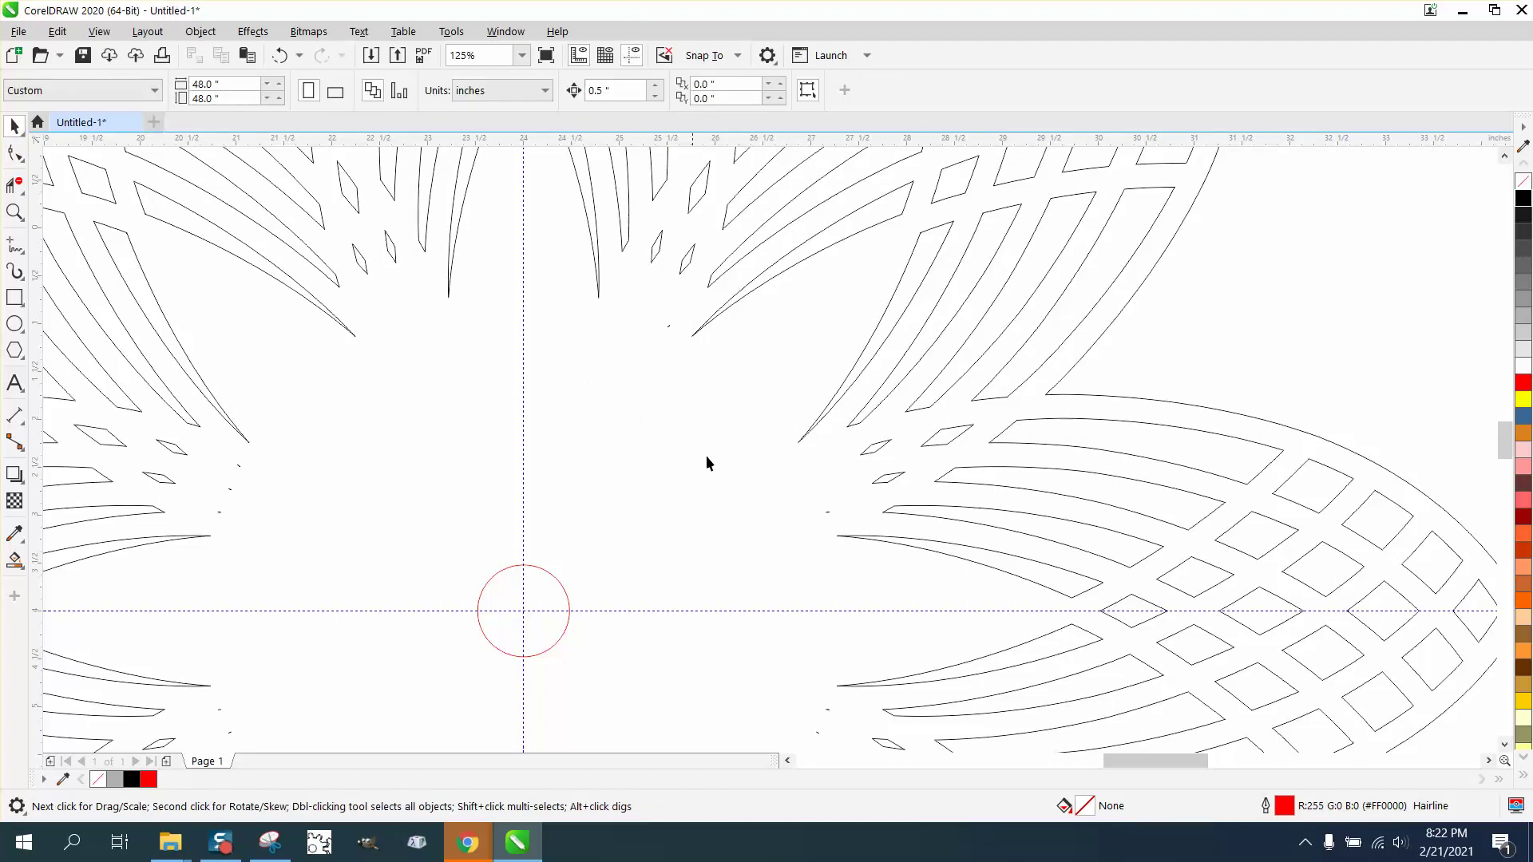
click(825, 509)
key(Delete)
click(830, 707)
key(Delete)
click(819, 730)
scroll(793, 600, down, 2)
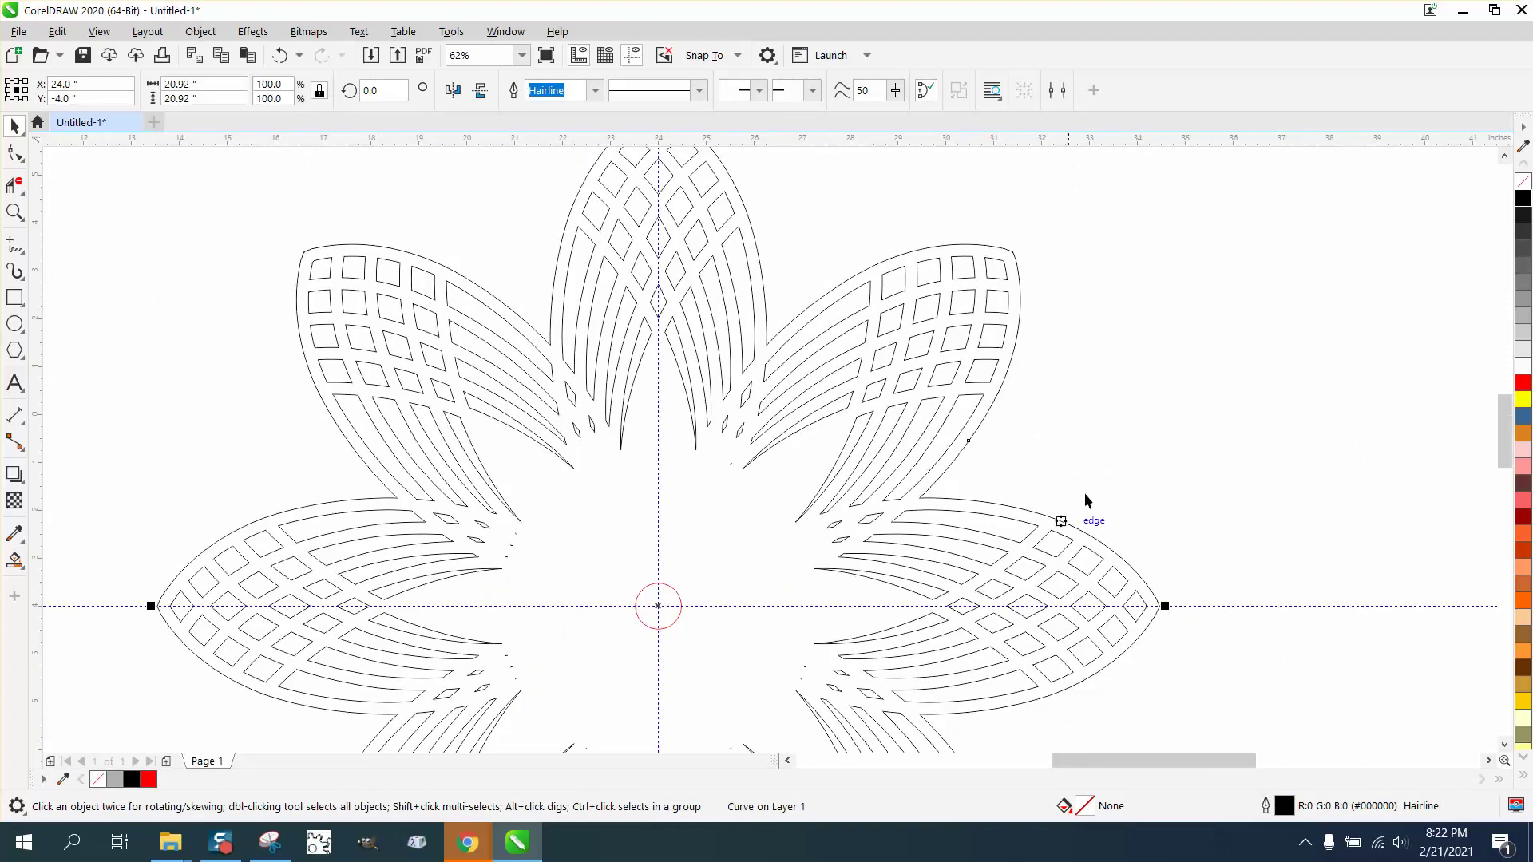
click(699, 552)
click(517, 540)
scroll(520, 533, down, 2)
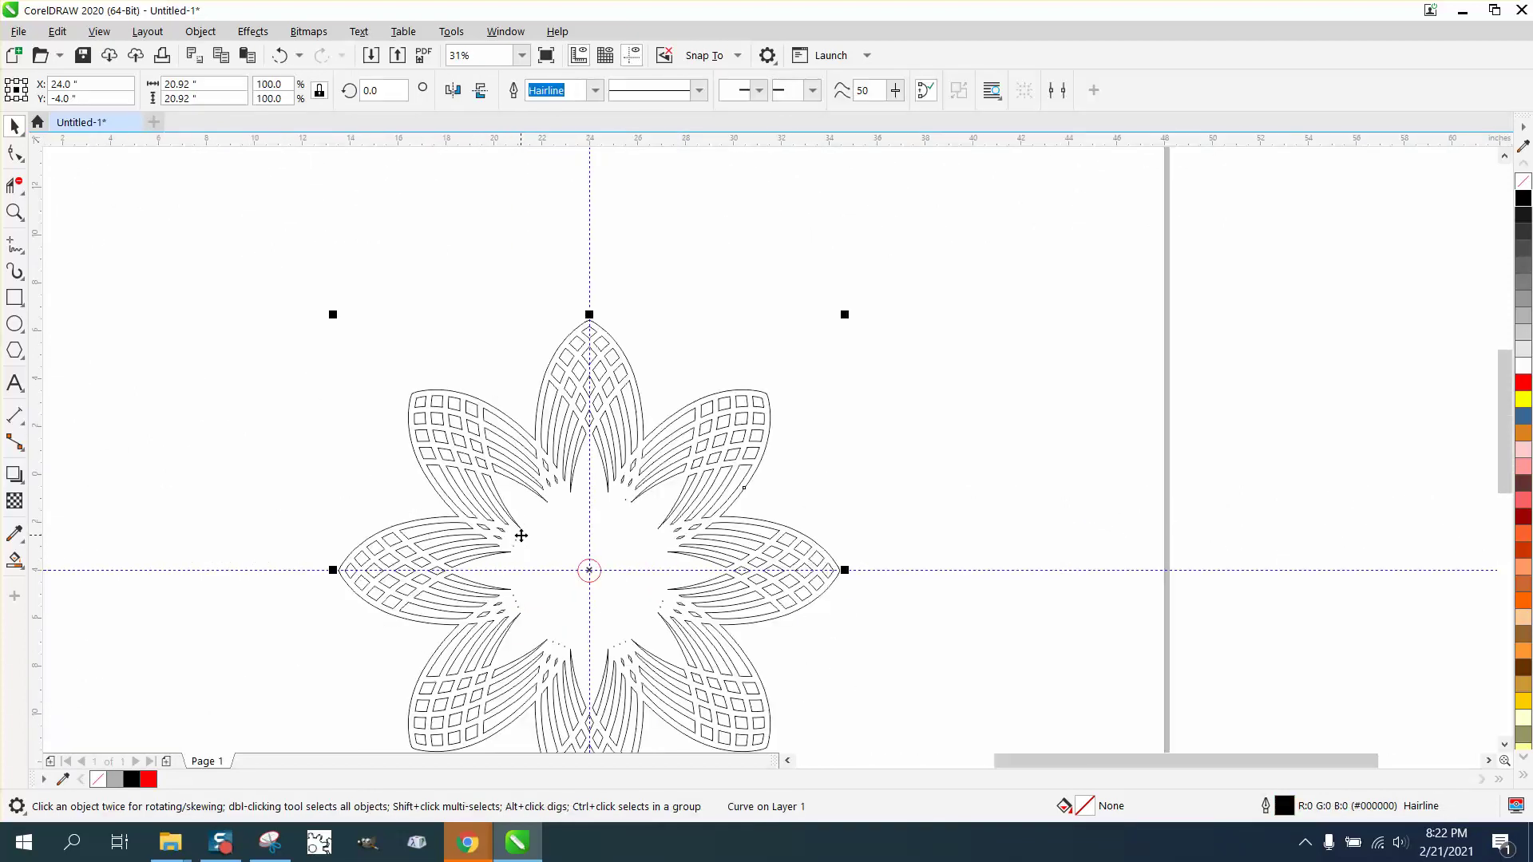
click(740, 332)
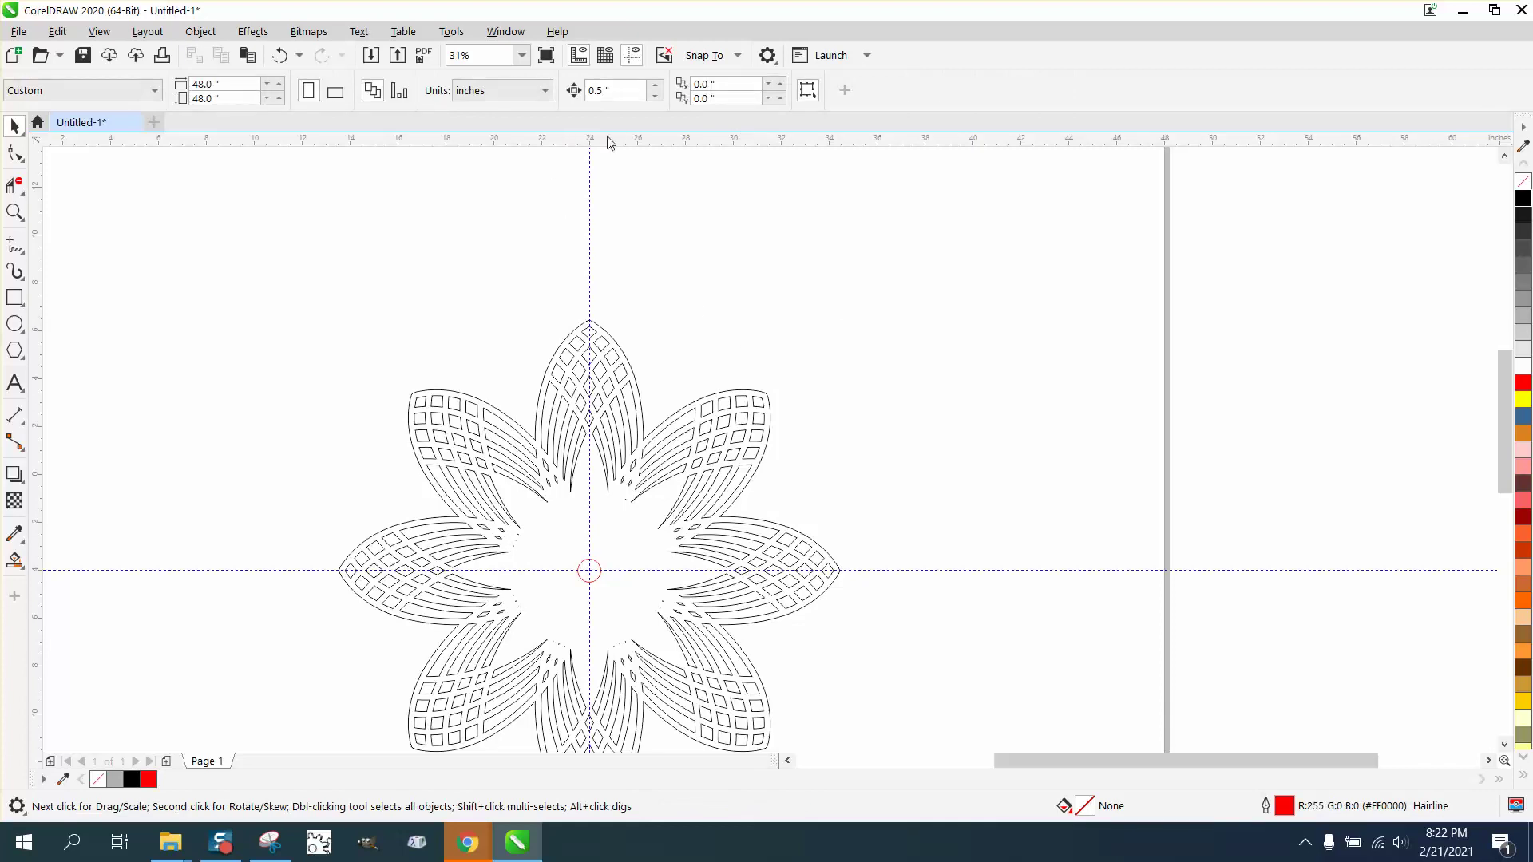
scroll(423, 369, down, 2)
drag(639, 607, 677, 610)
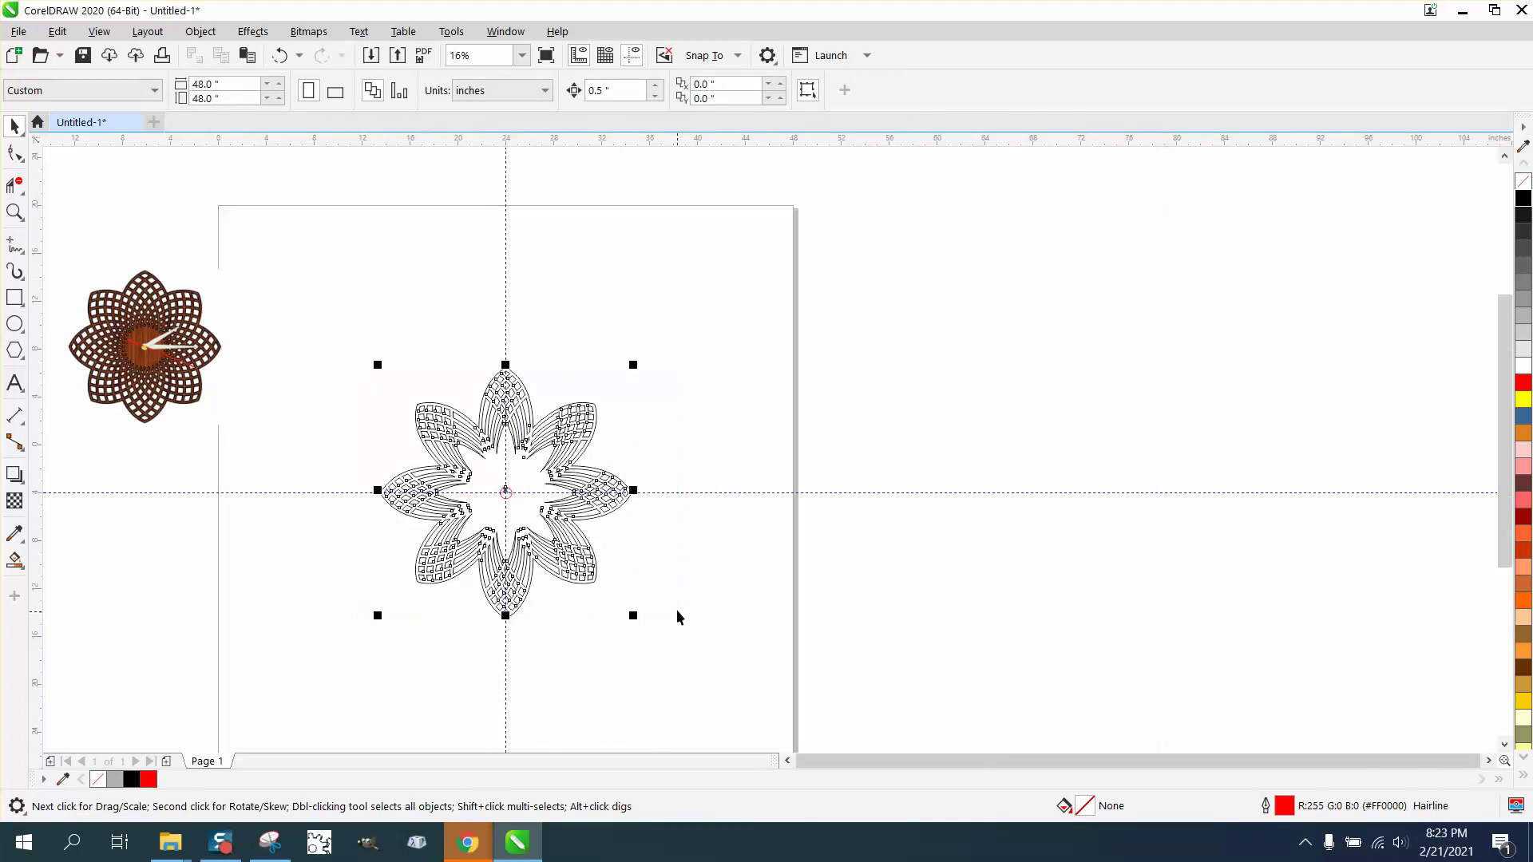
click(393, 158)
- Set the nudge distance to 22 inches and nudge the flower's outer outline once to the right, clear of the lattice
key(Tab)
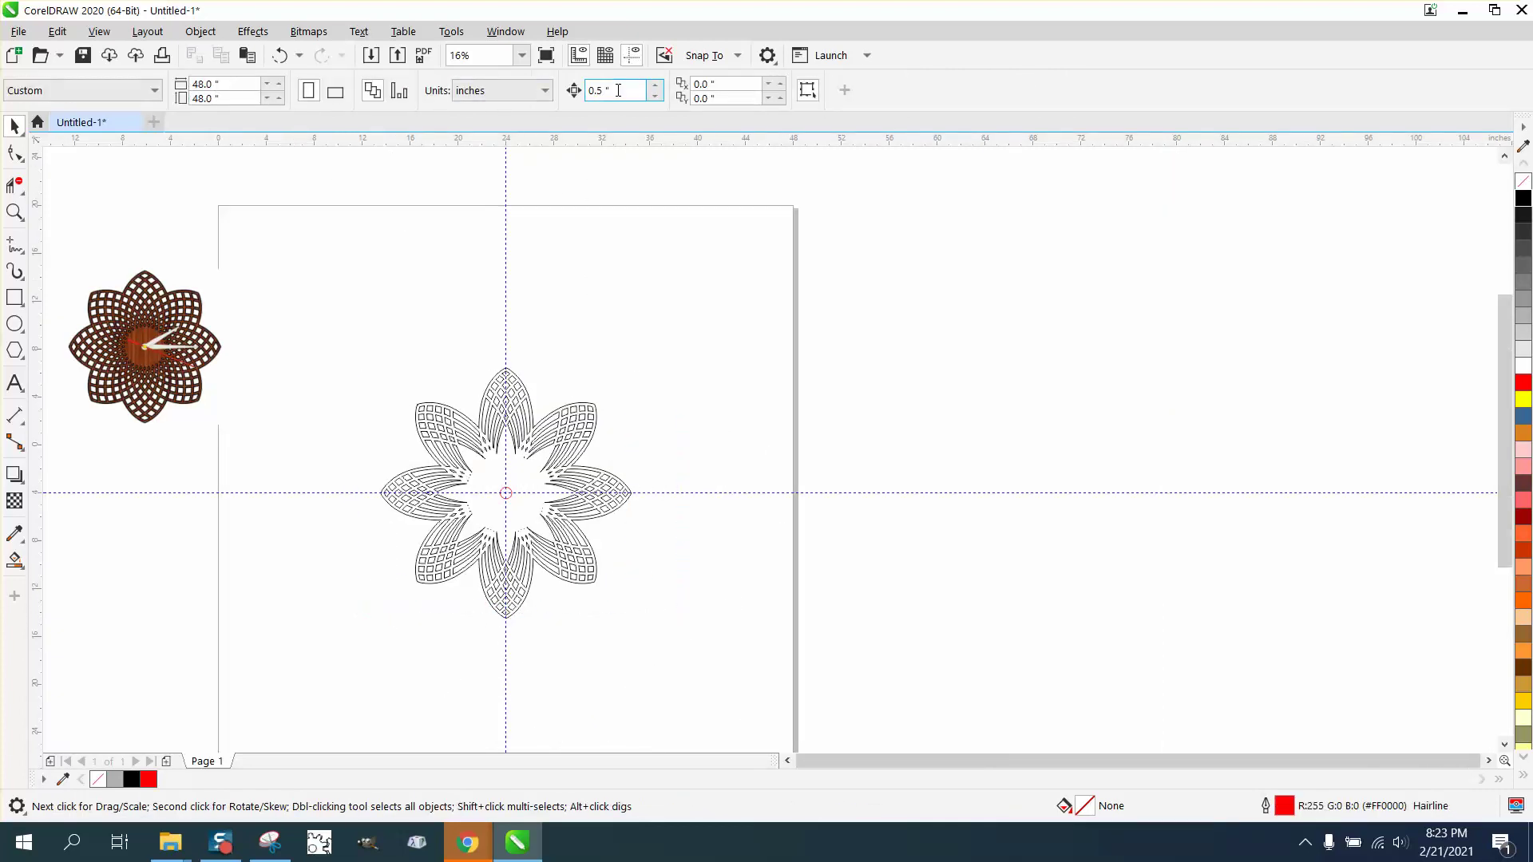
text(22)
click(524, 477)
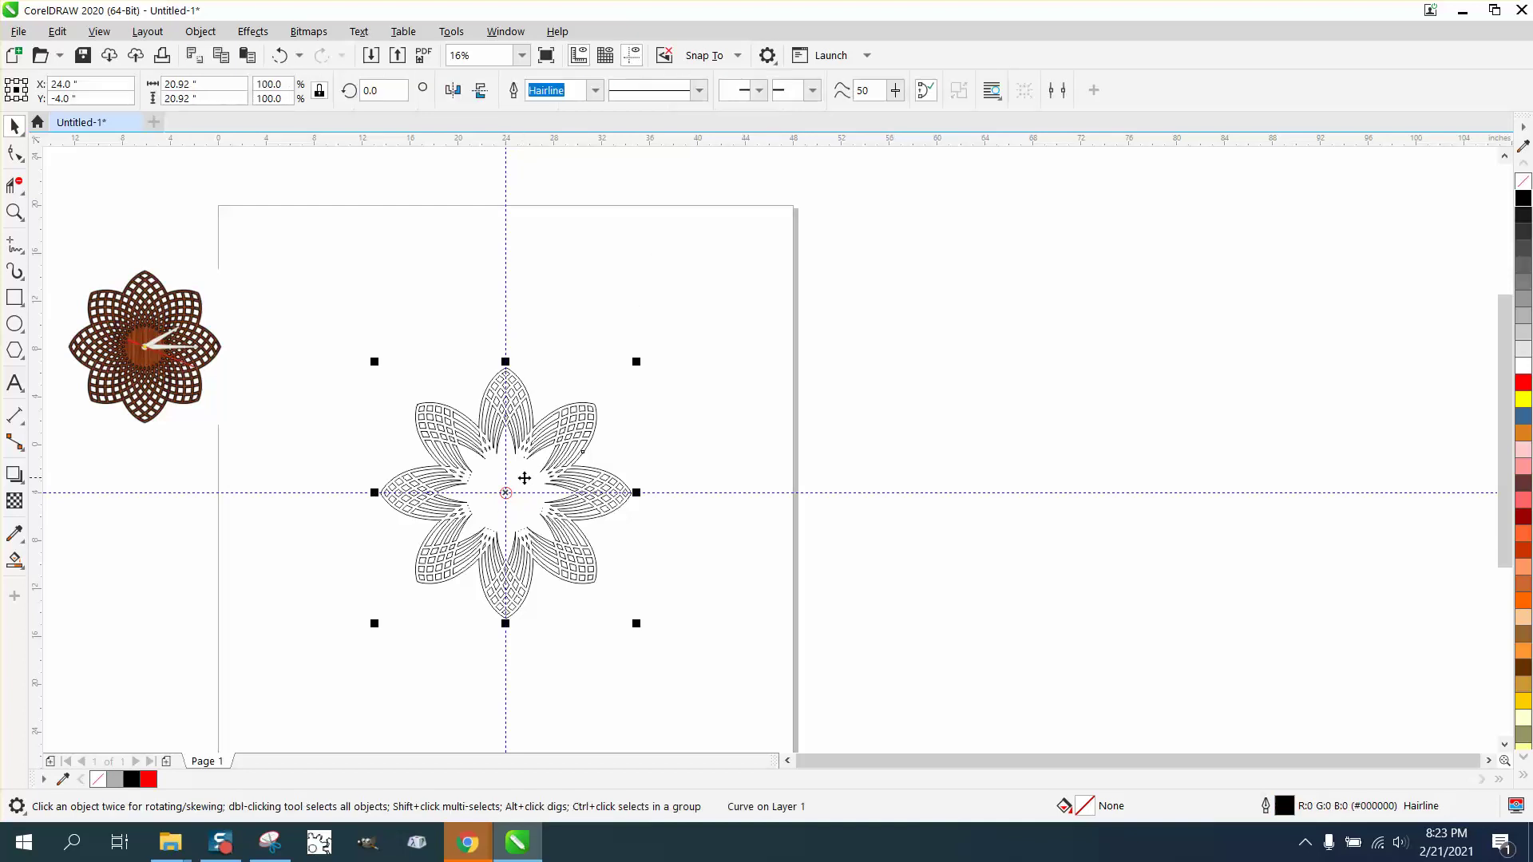
key(Right)
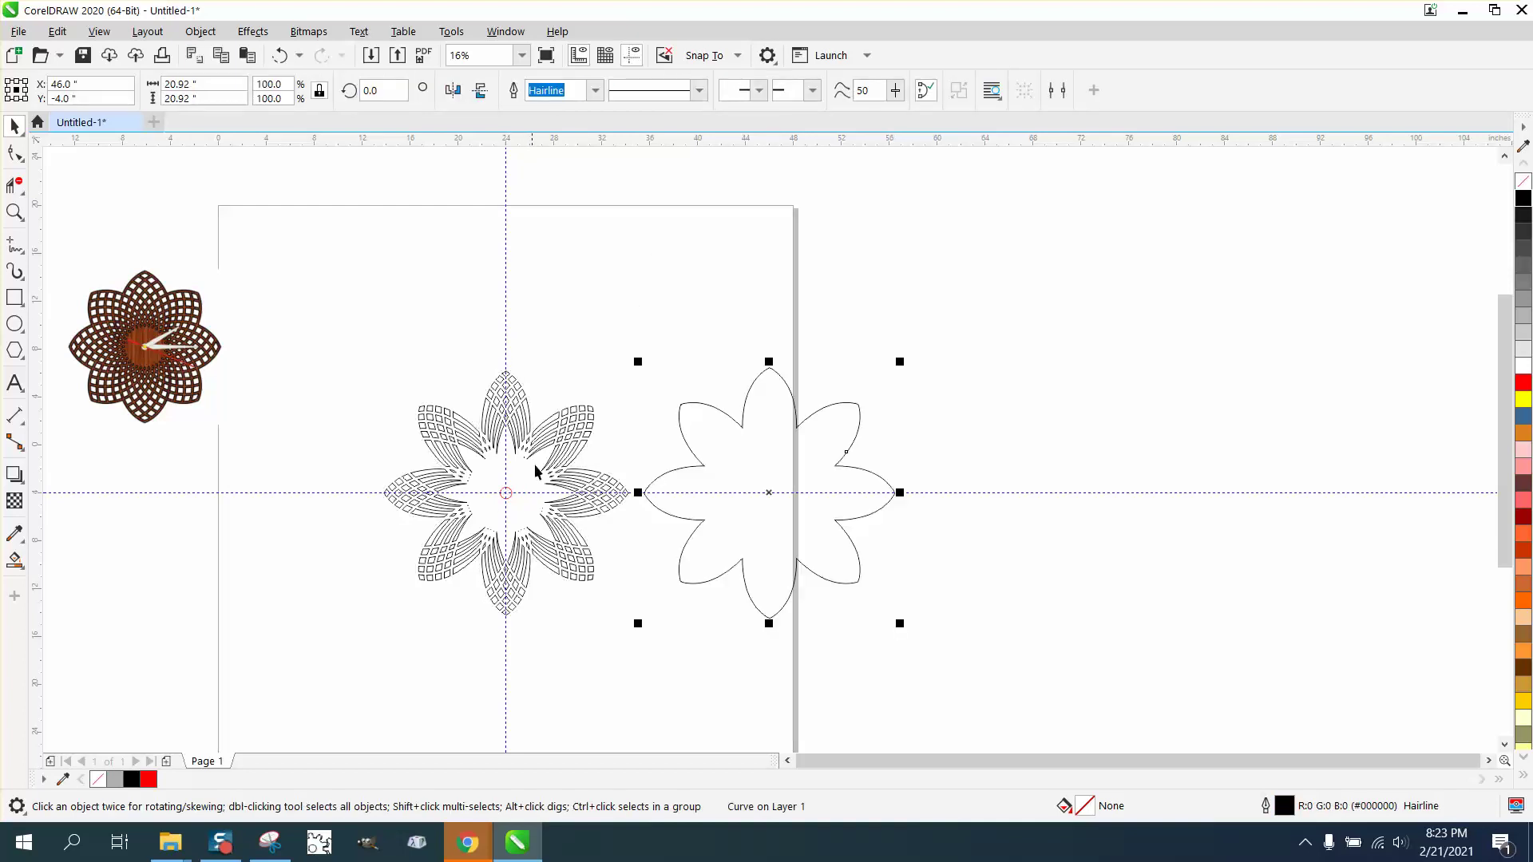
- Delete the three tiny leftover shapes between the upper-left and left petals' inner tips
click(14, 212)
drag(434, 404, 581, 508)
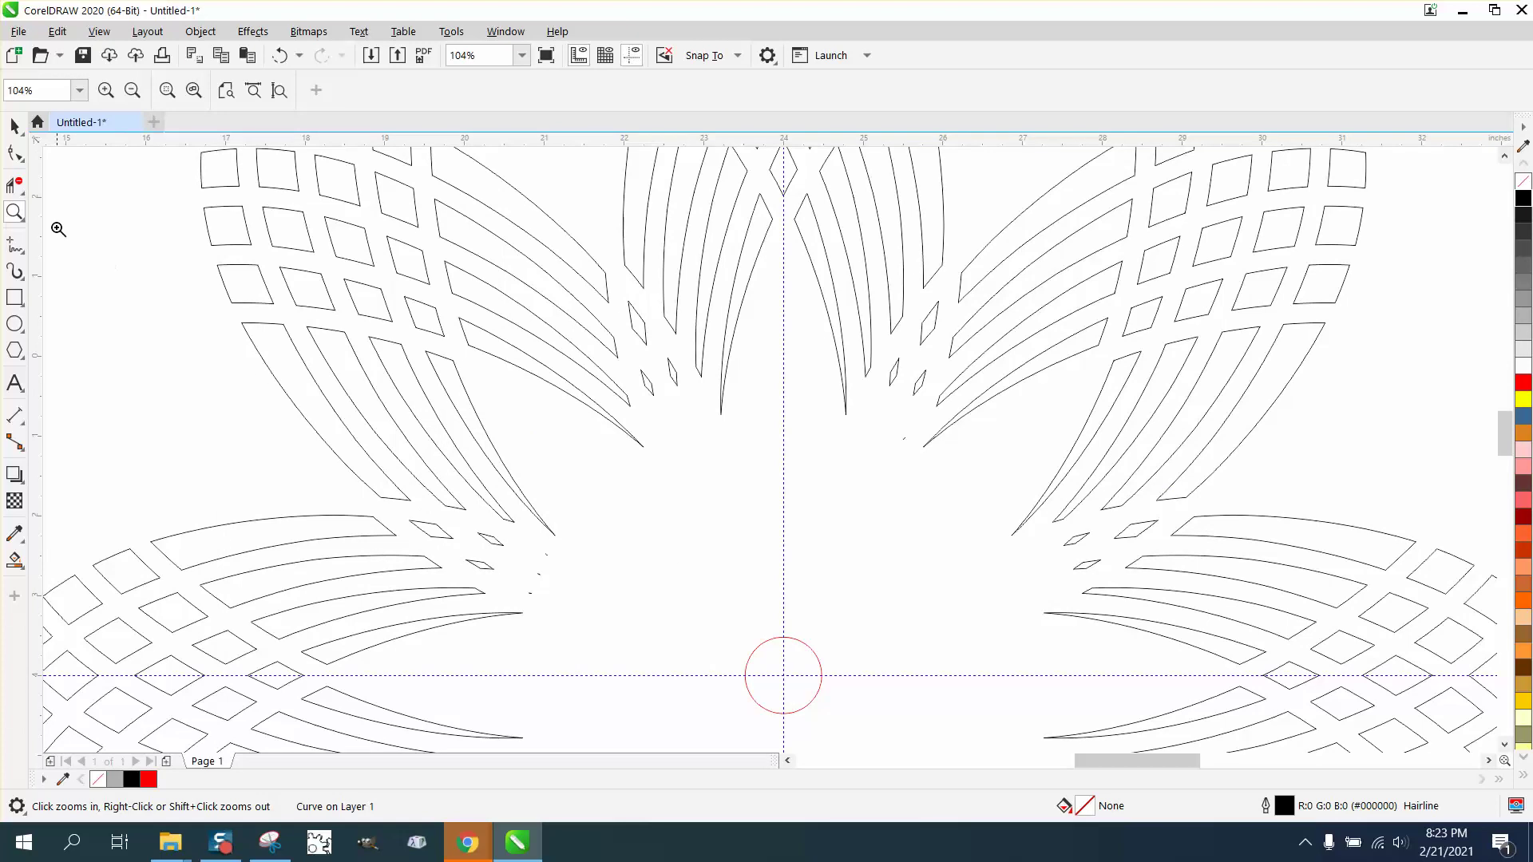
click(14, 123)
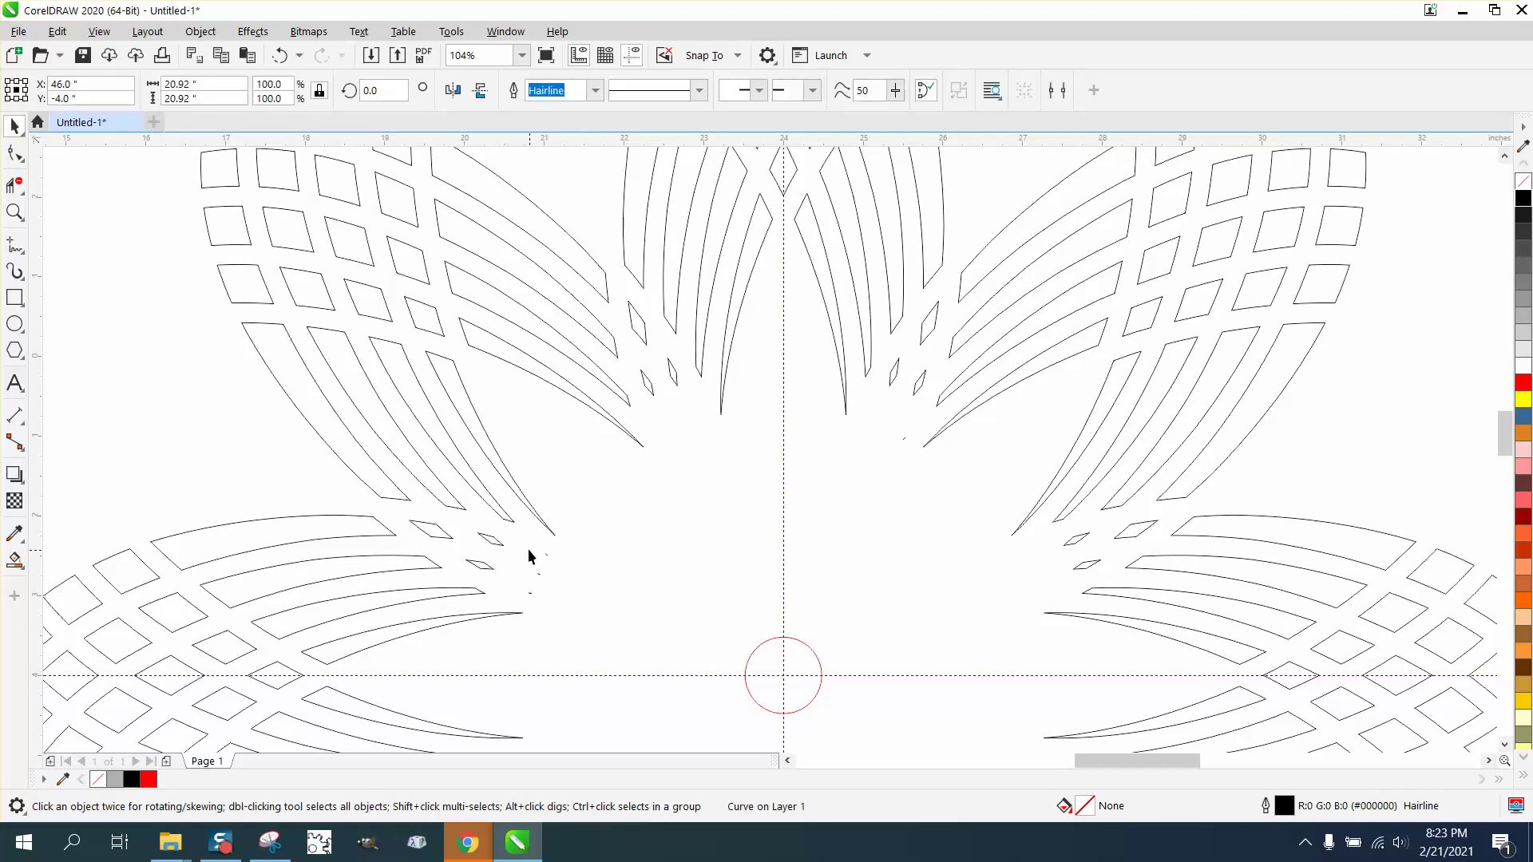
drag(526, 549, 565, 599)
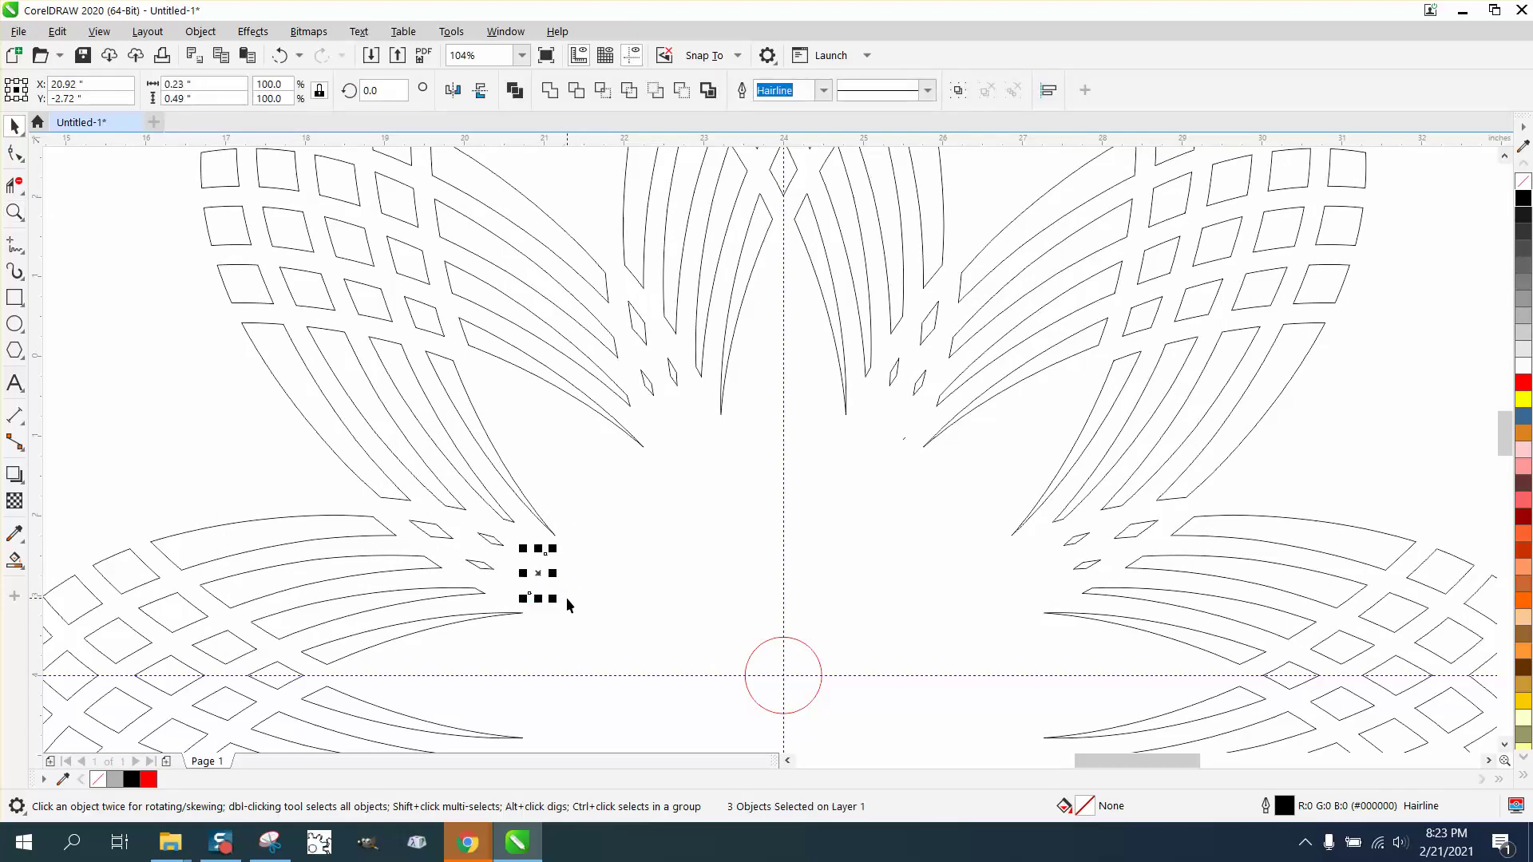
click(571, 597)
- Delete the tiny leftover shapes around the lower half of the flower's centre, at the lower-left, bottom and lower-right inner petal tips
scroll(717, 516, down, 3)
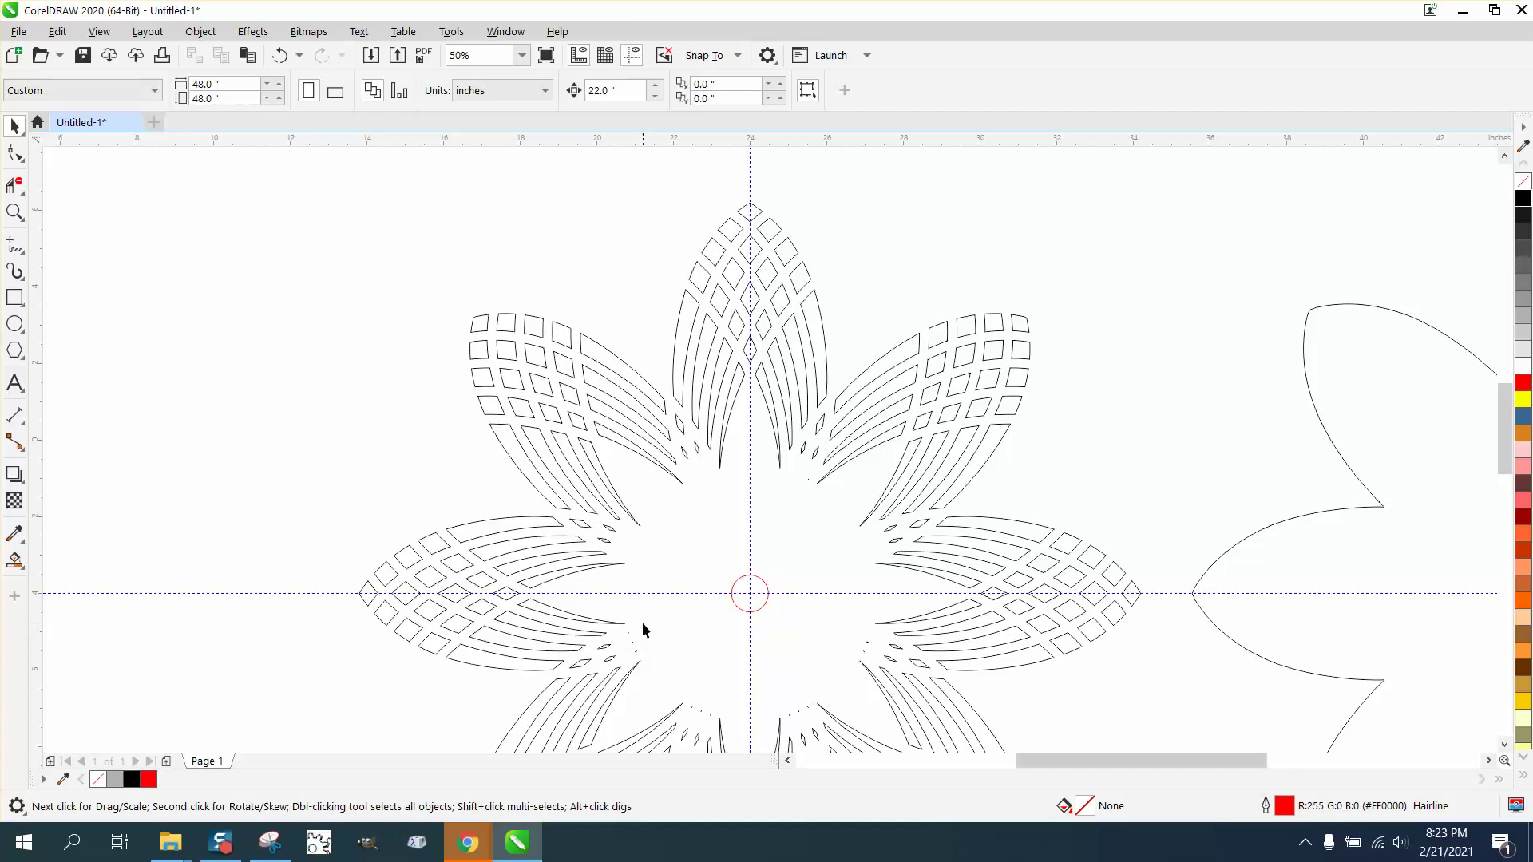
drag(619, 621, 653, 659)
key(Delete)
drag(711, 725, 811, 728)
key(Delete)
key(Delete)
drag(870, 653, 871, 656)
key(Delete)
- Centre the flower's outer outline on the page so it surrounds the lattice again
click(1191, 595)
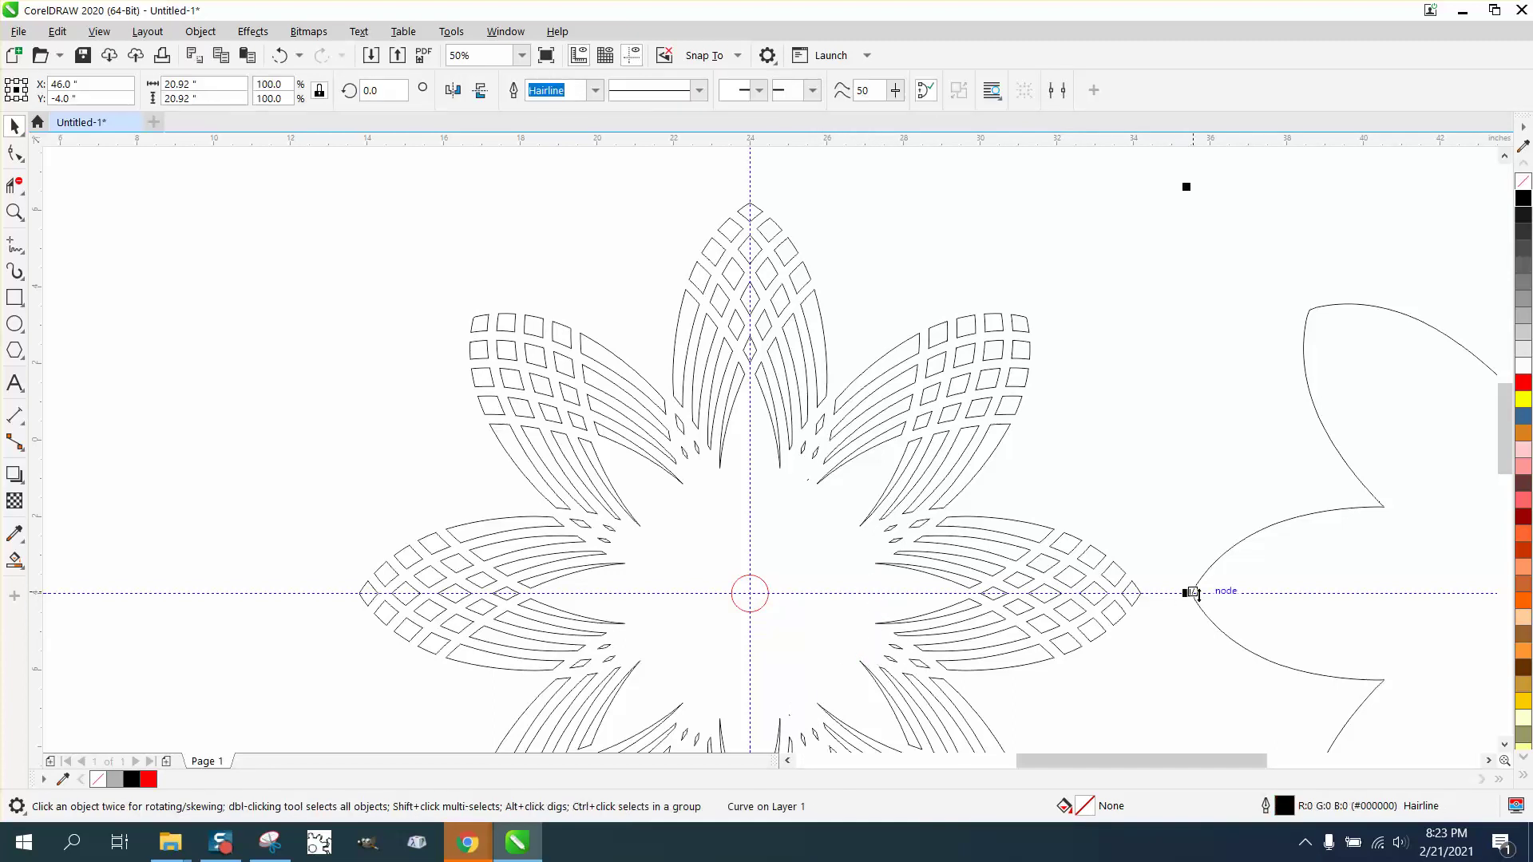
key(p)
scroll(615, 403, down, 2)
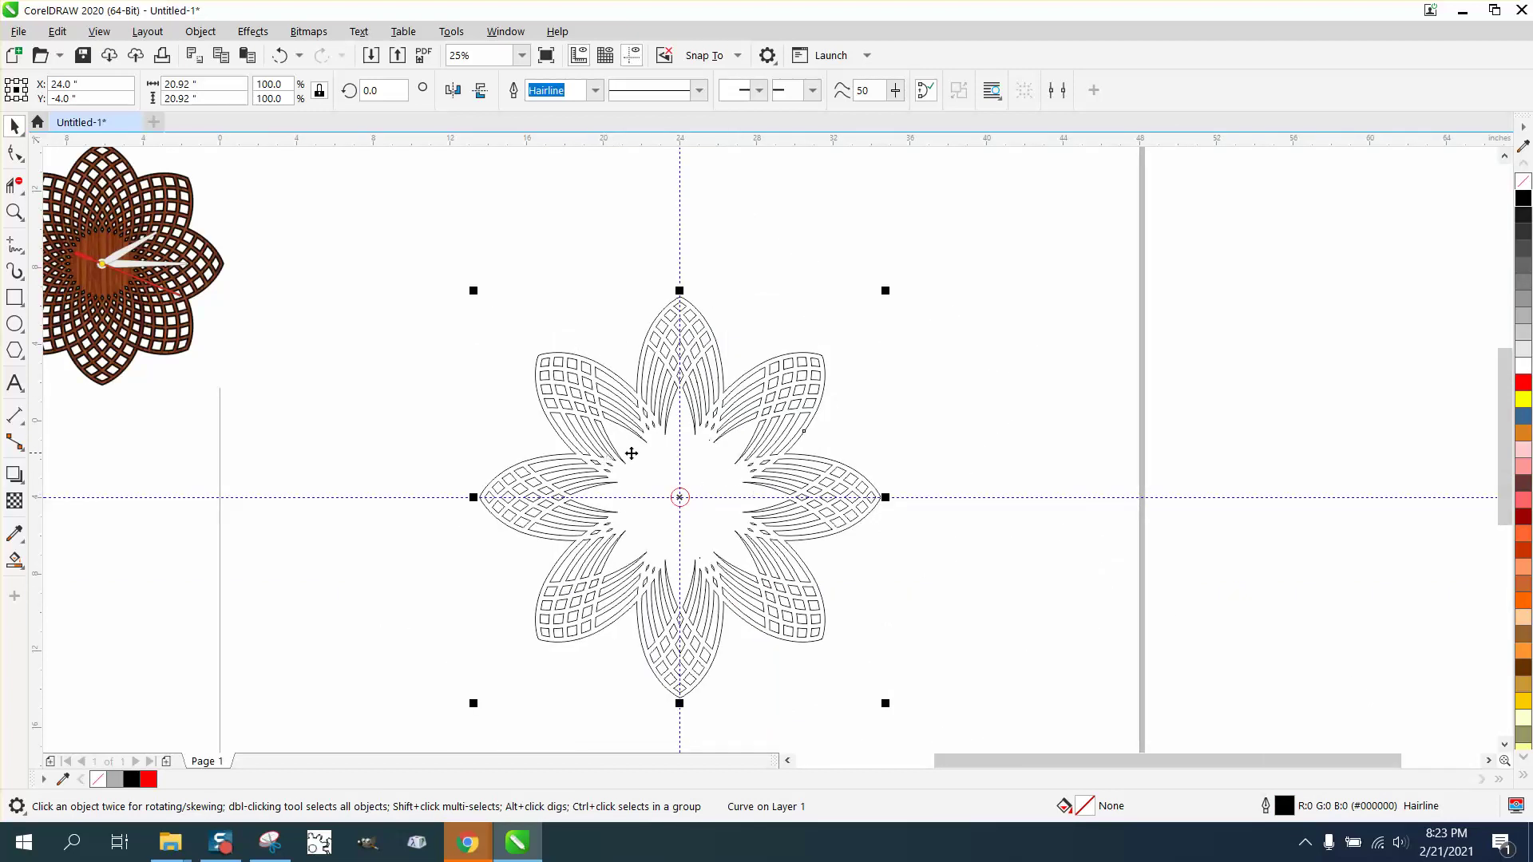
- Examine the reference clock picture's lattice up close and compare it with the outlined flower's petals and centre
scroll(409, 323, down, 1)
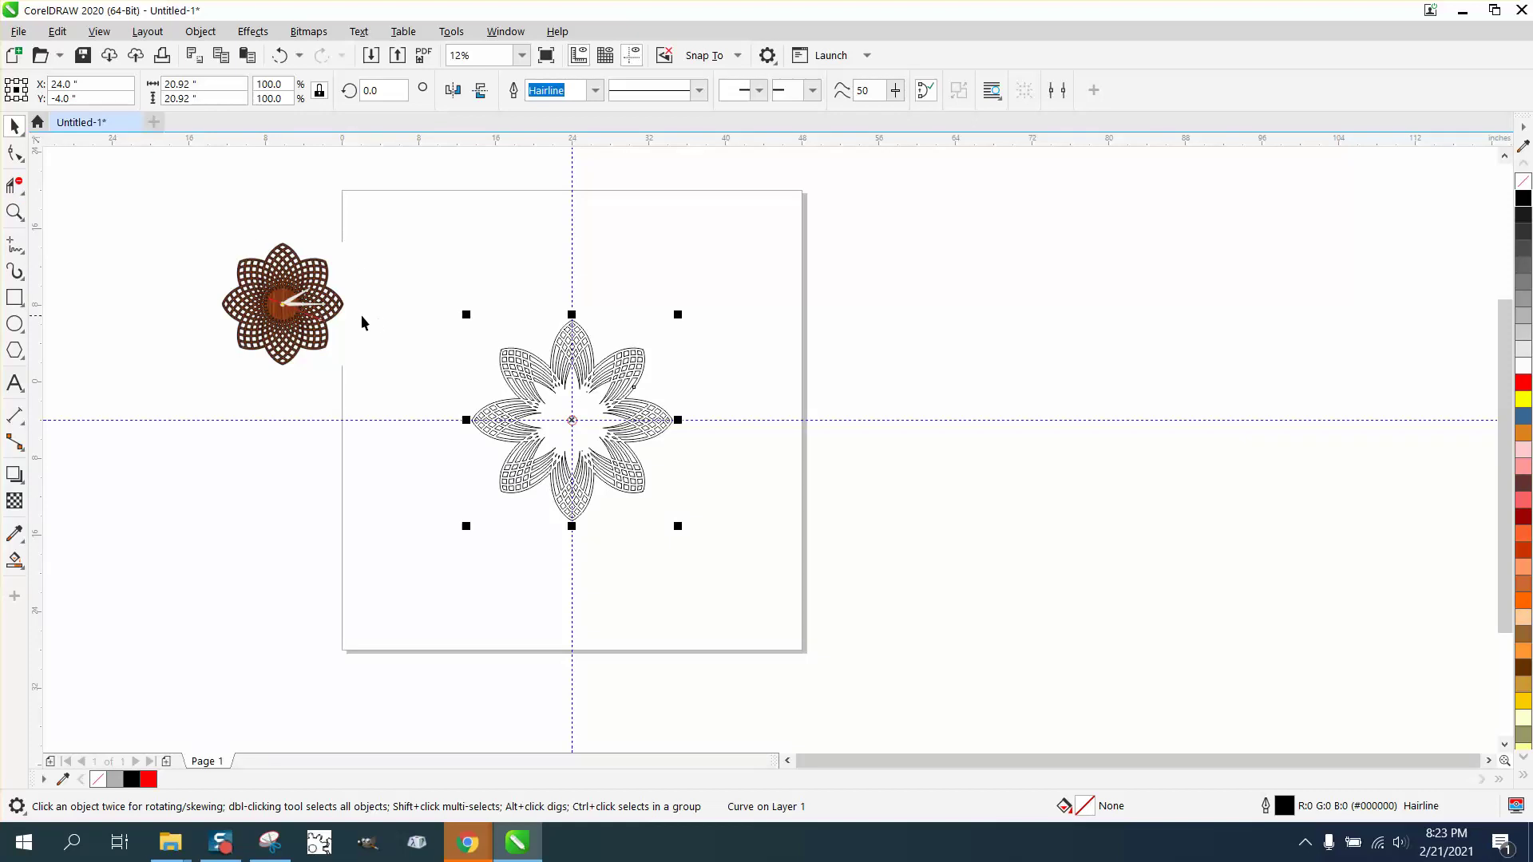
click(14, 211)
drag(247, 240, 354, 323)
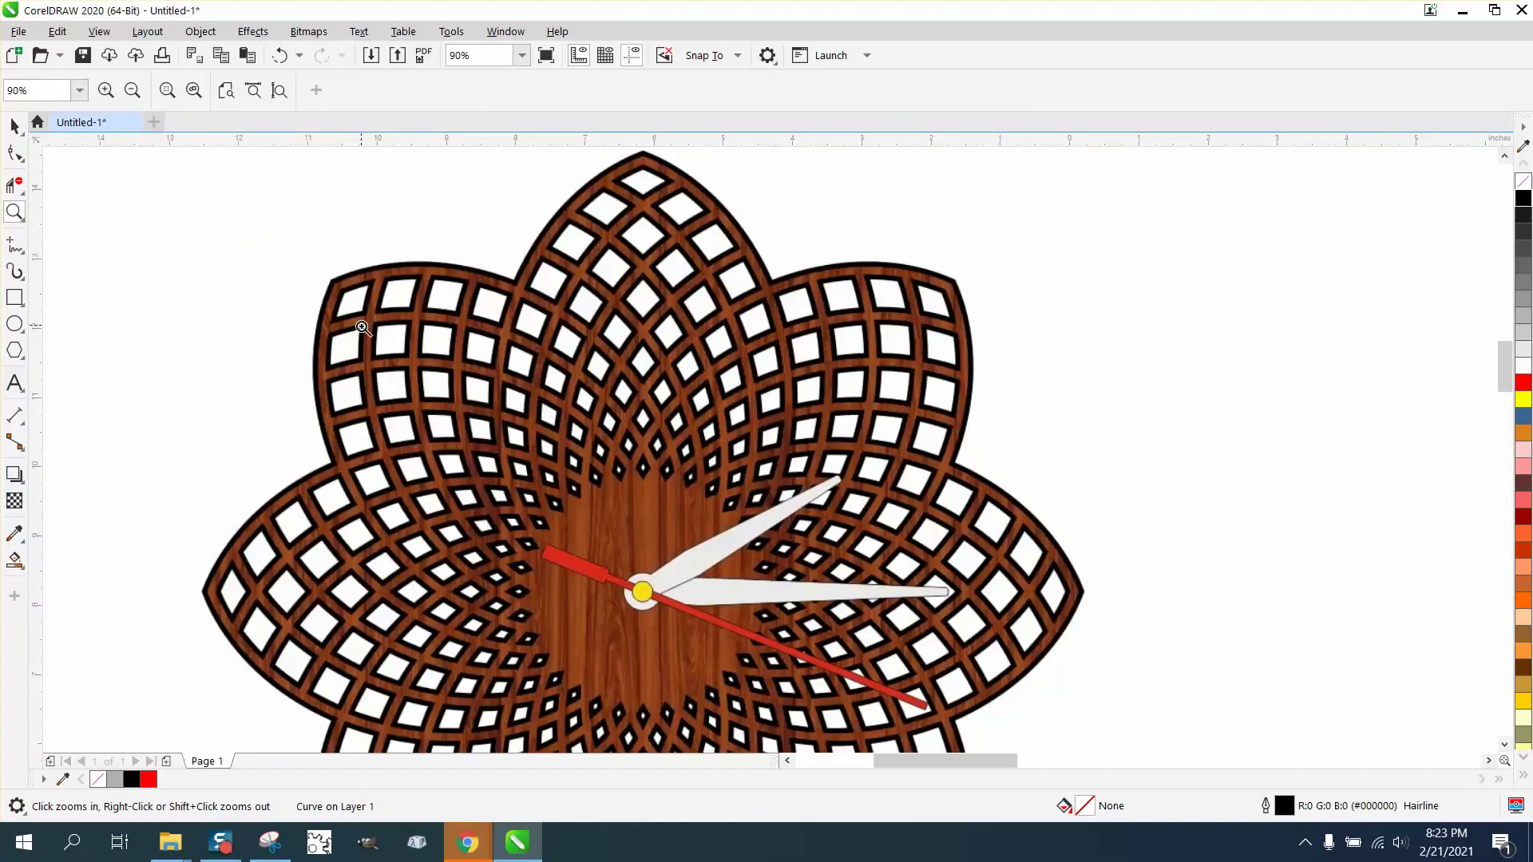
scroll(479, 383, down, 4)
scroll(1069, 546, down, 2)
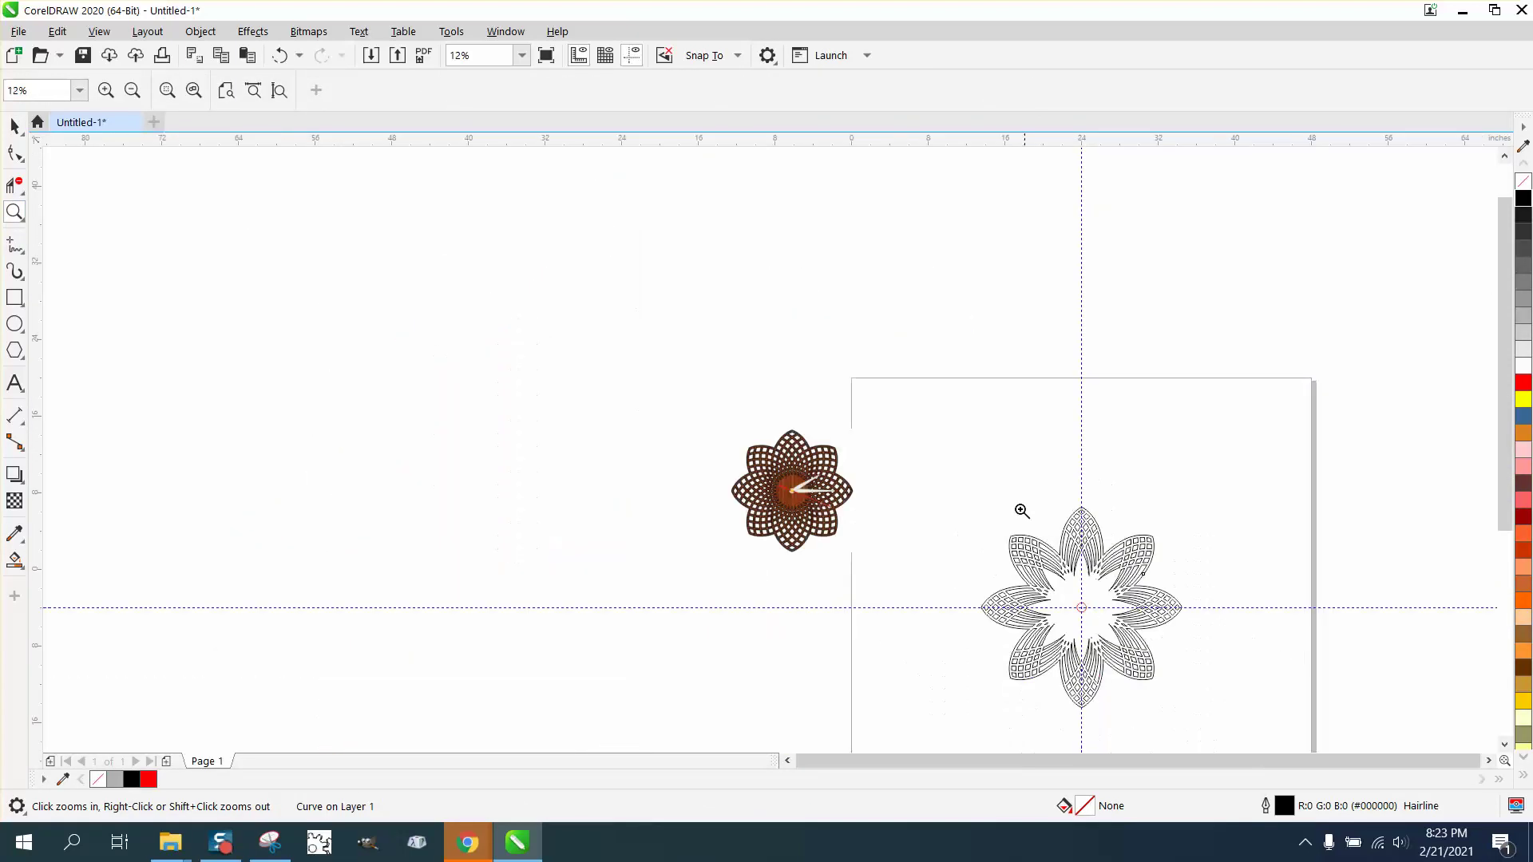
drag(1022, 576, 1204, 676)
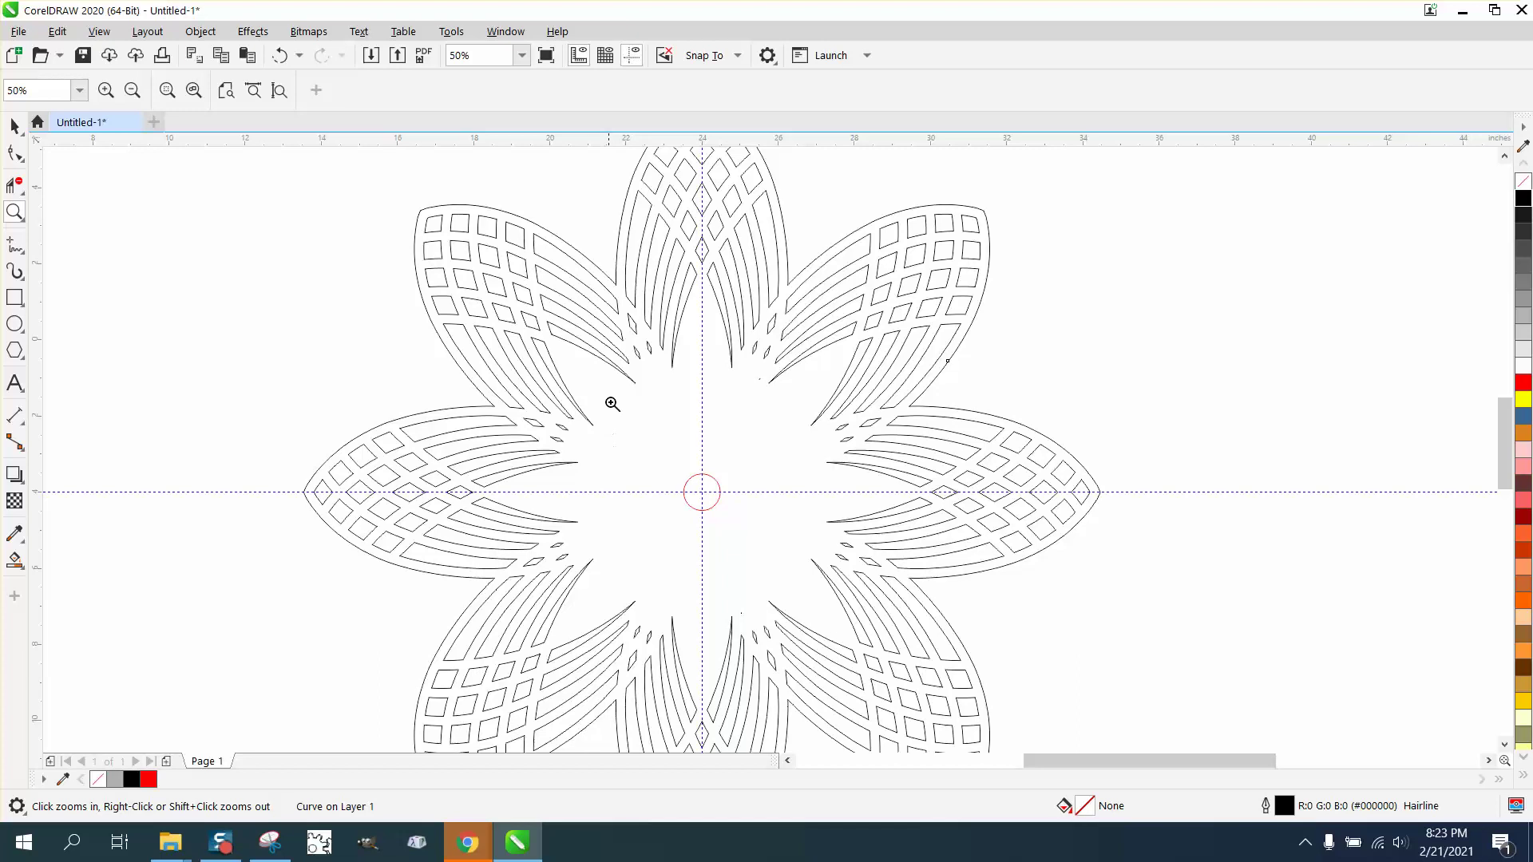
- Smart-fill the flower's lattice body around the centre circle with solid black and no outline
right_click(639, 266)
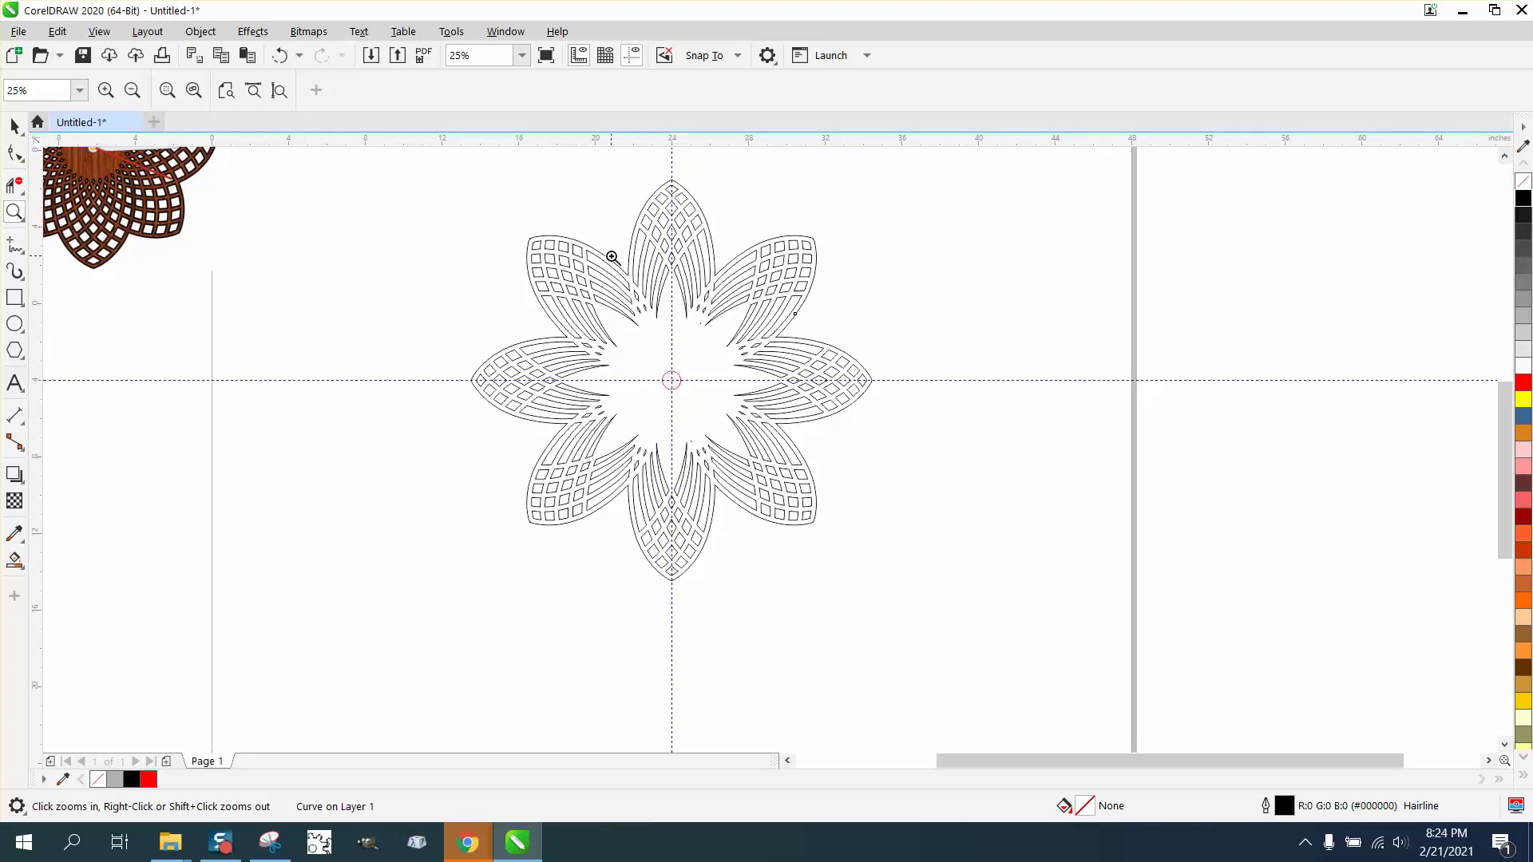
right_click(495, 414)
drag(488, 312, 750, 508)
click(15, 559)
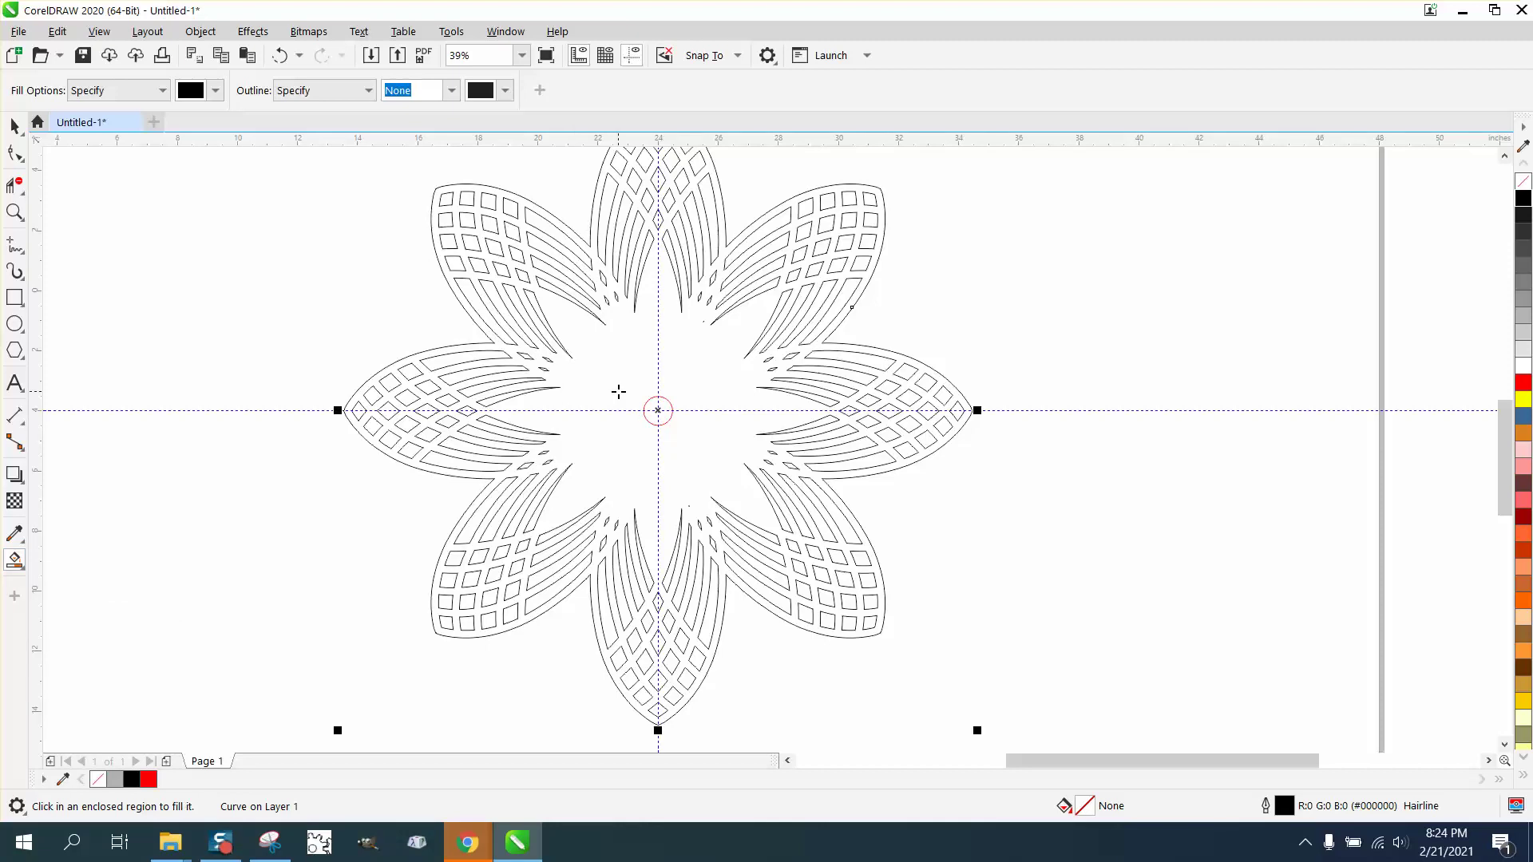
click(24, 573)
click(74, 579)
click(630, 425)
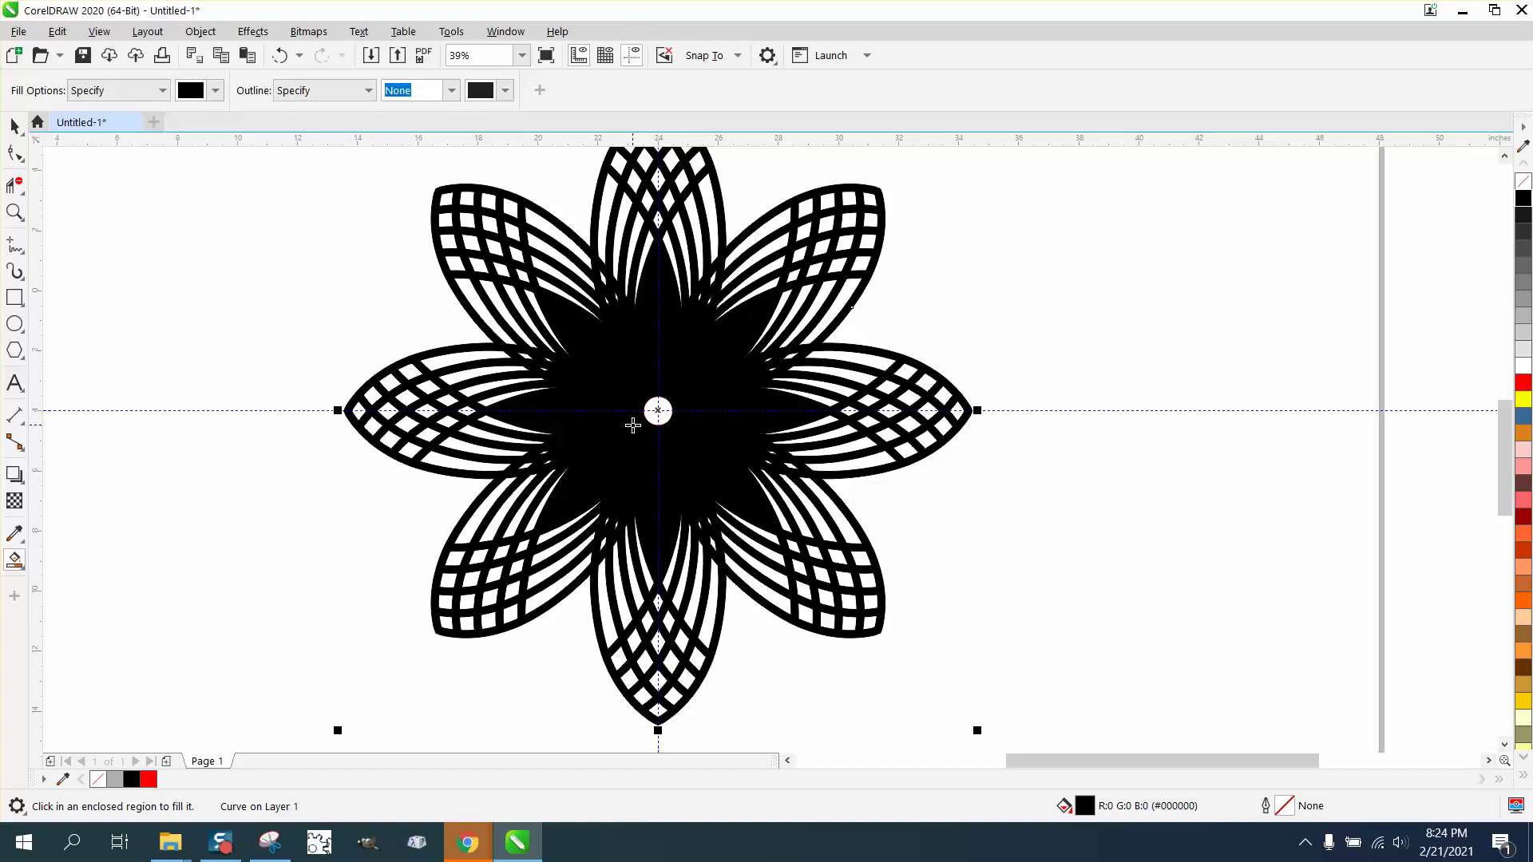